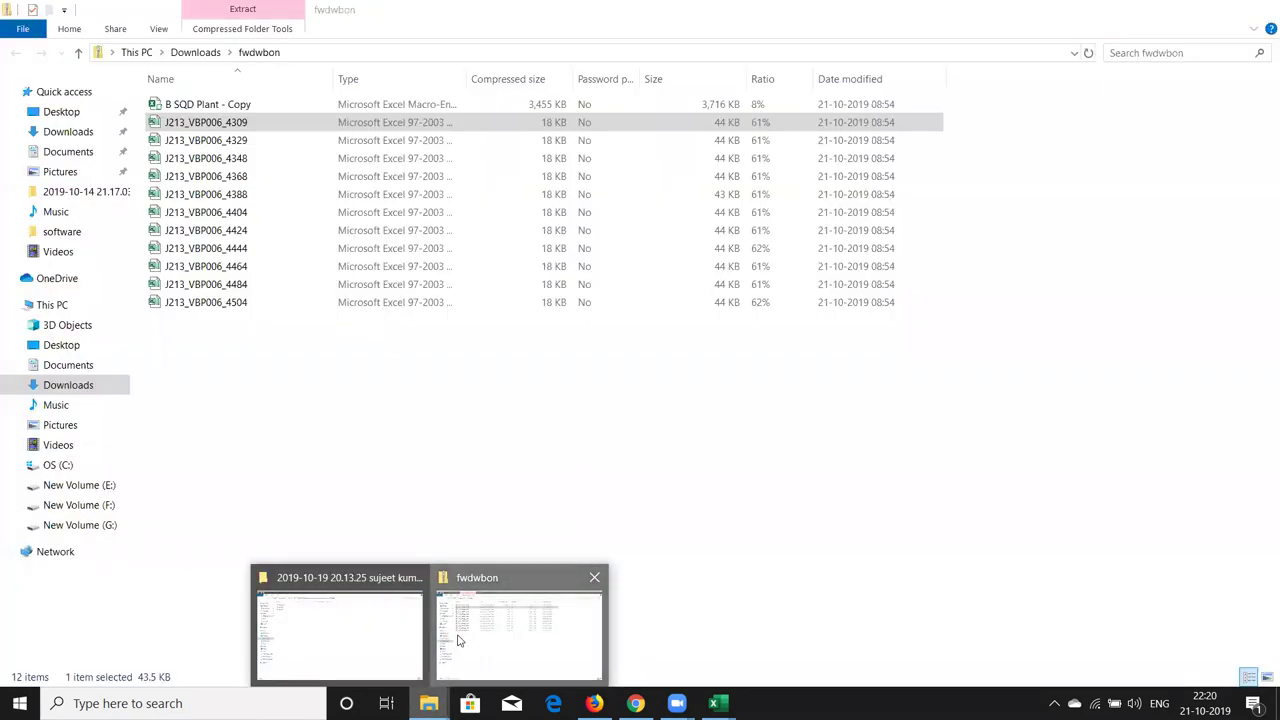
Create a new folder named 2019 on drive E:.
left_click(470, 635)
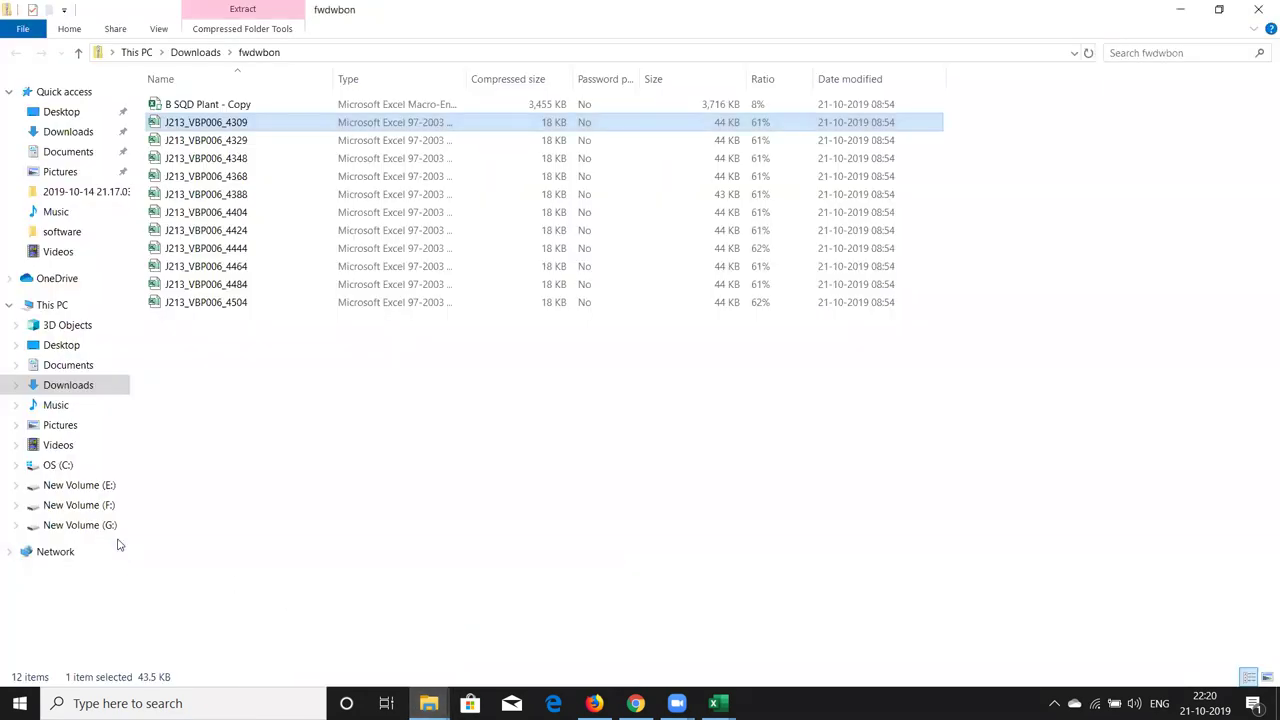
left_click(106, 488)
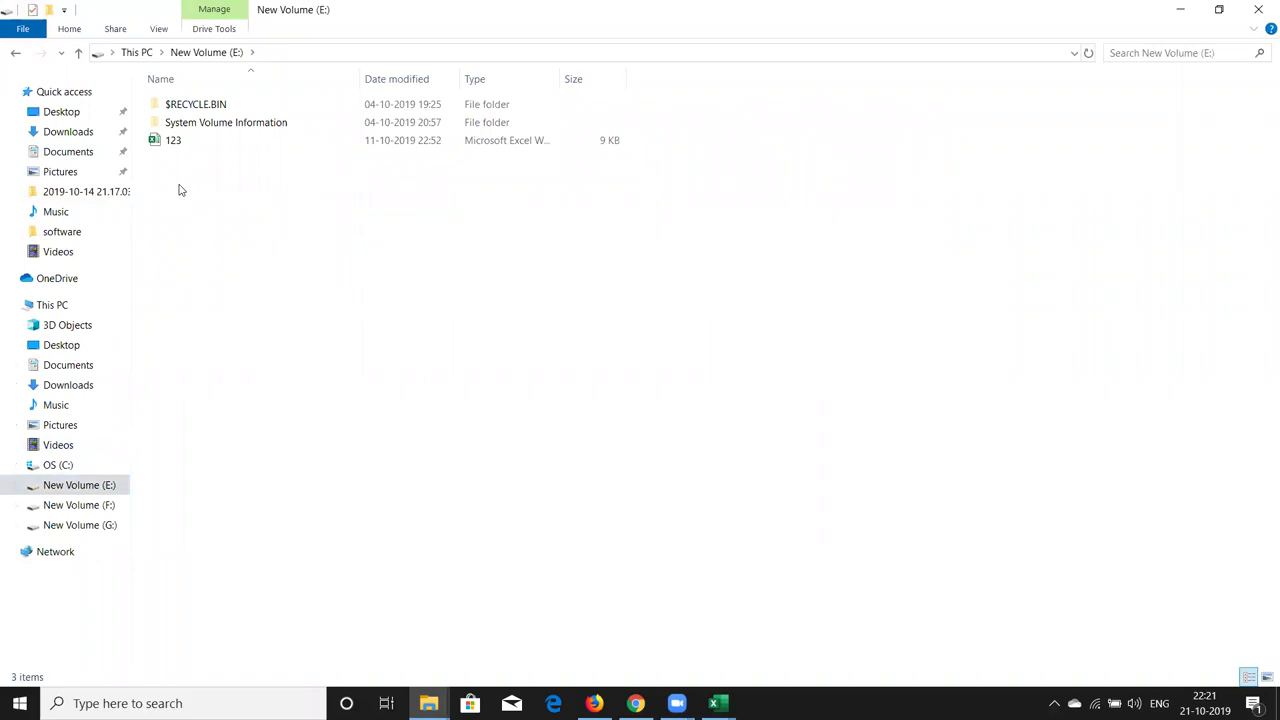
right_click(180, 188)
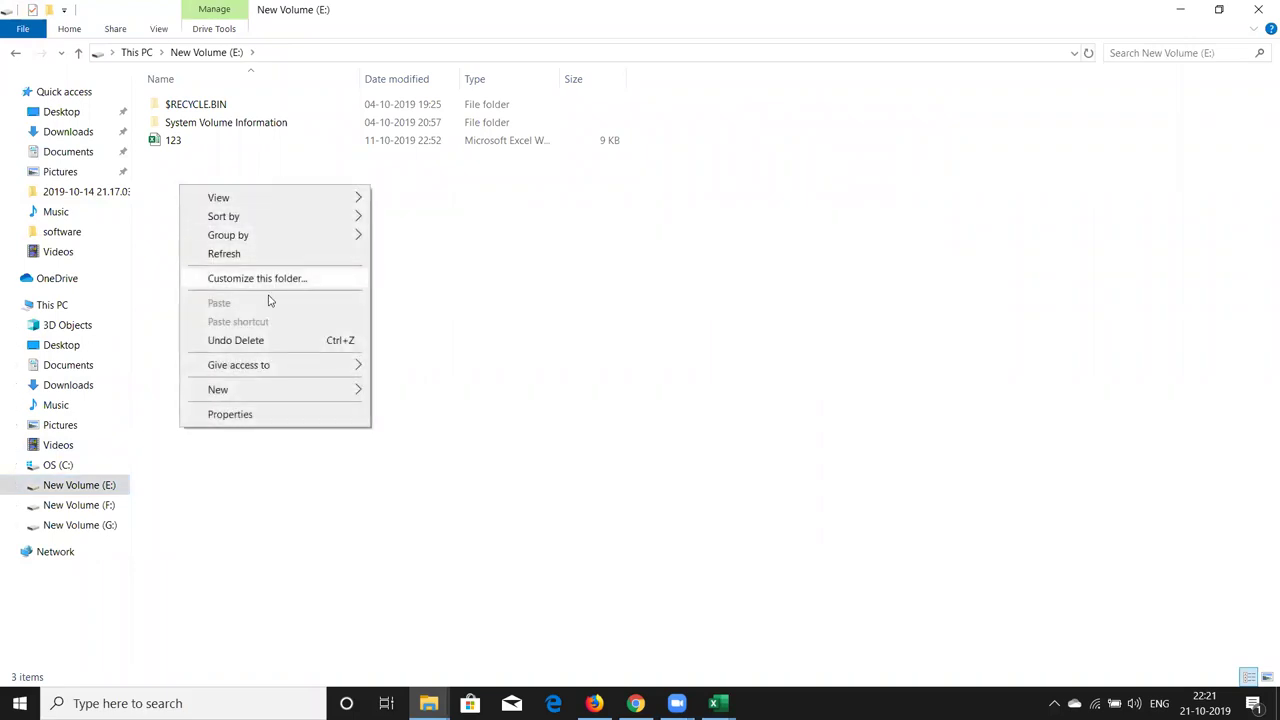
mouse_move(270, 389)
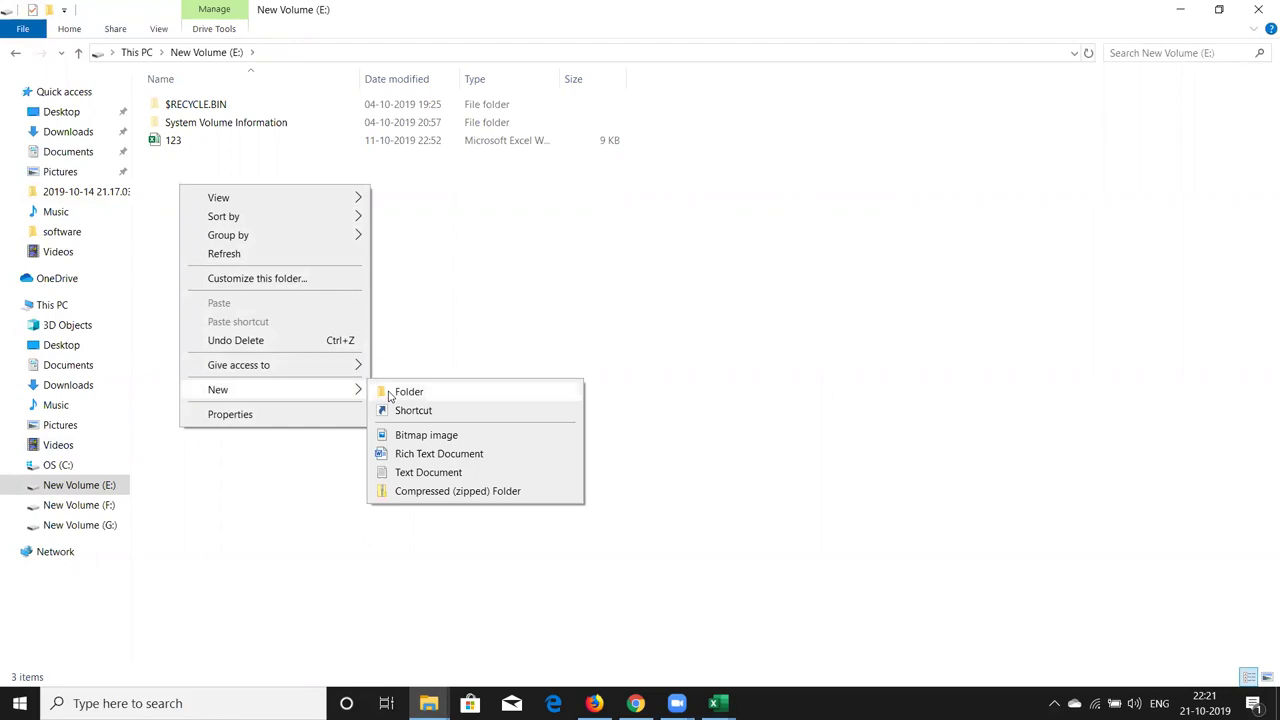
left_click(389, 394)
type("2019")
key("Return")
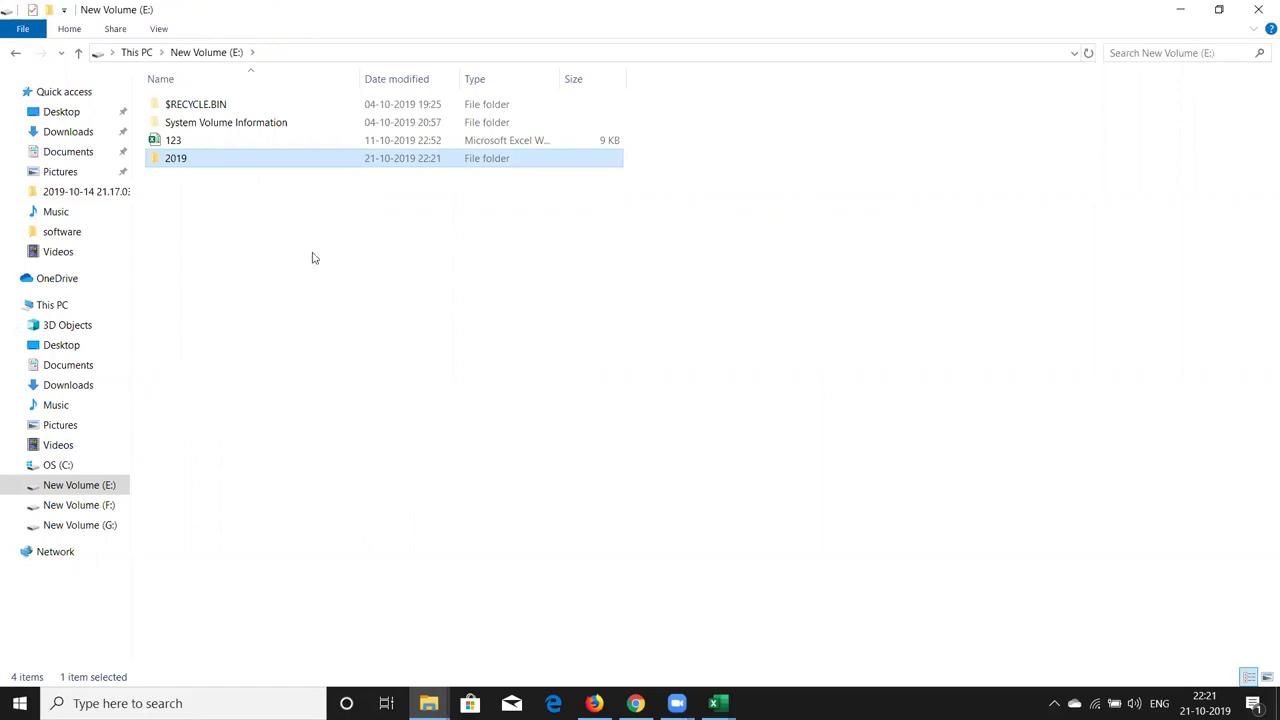
Inside 2019, create folder 10, and inside that, folder 21.
double_click(260, 162)
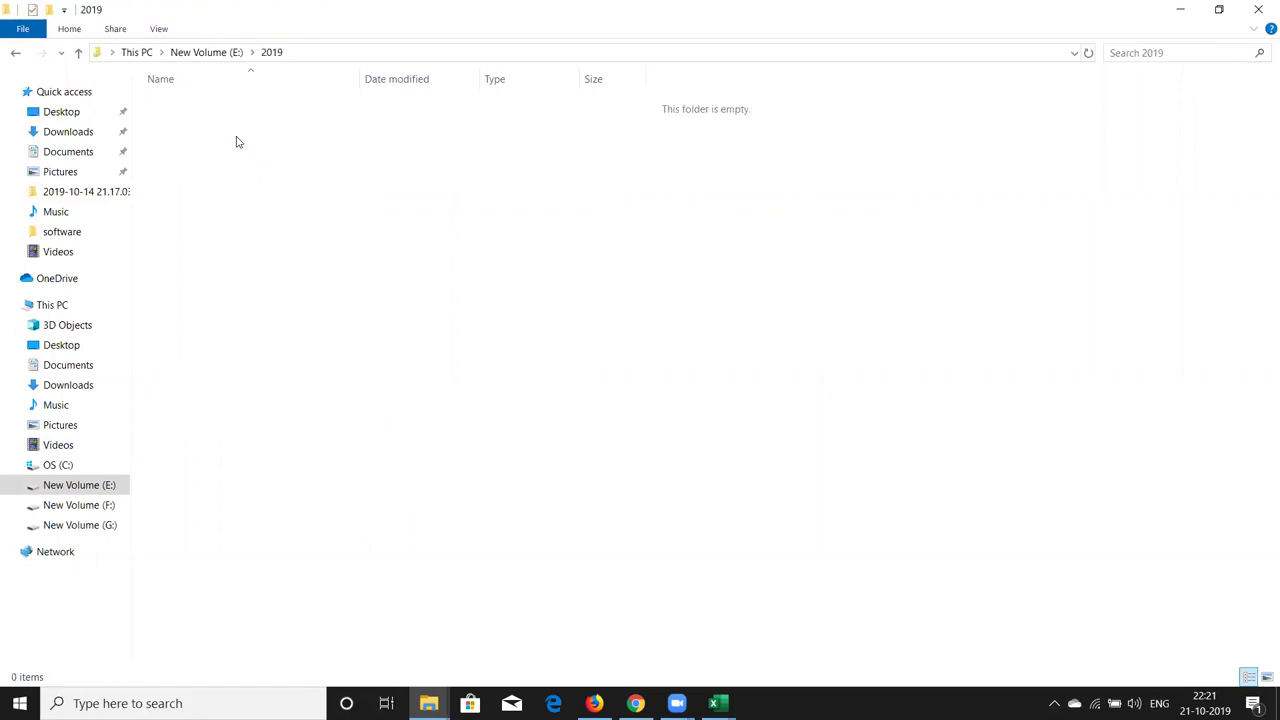
right_click(238, 142)
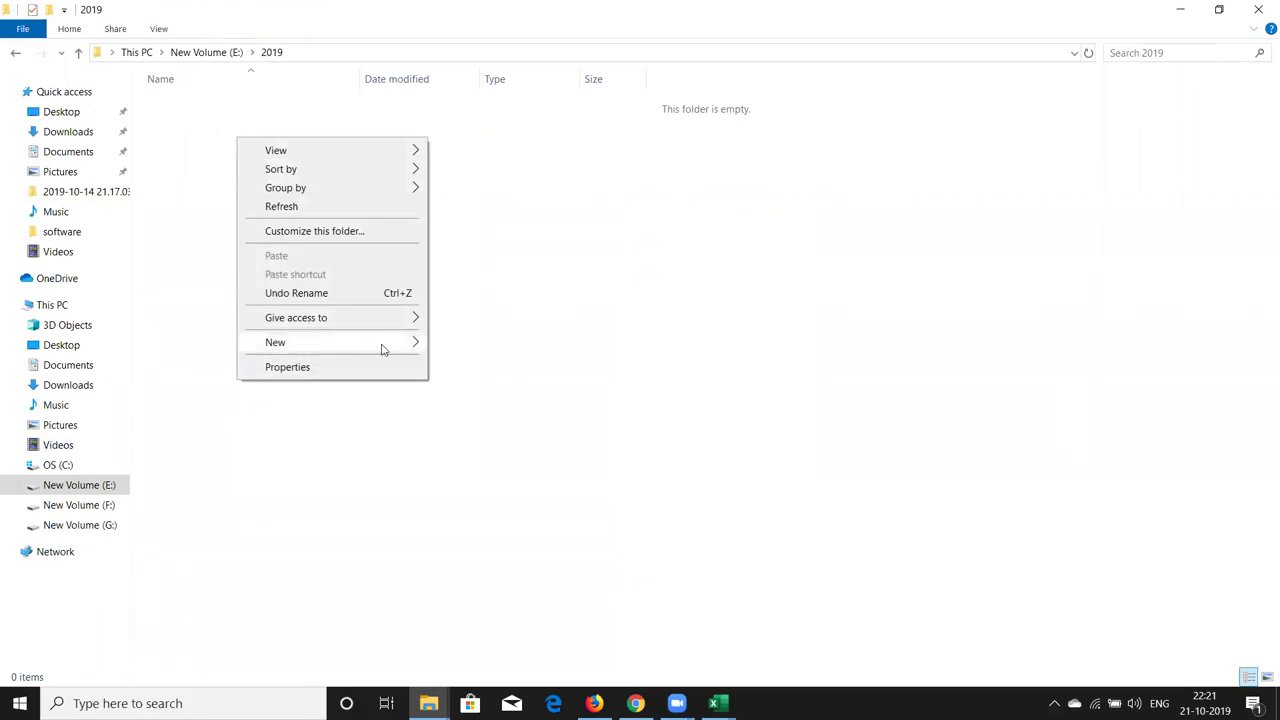
mouse_move(330, 342)
left_click(444, 350)
type("10")
key("Return")
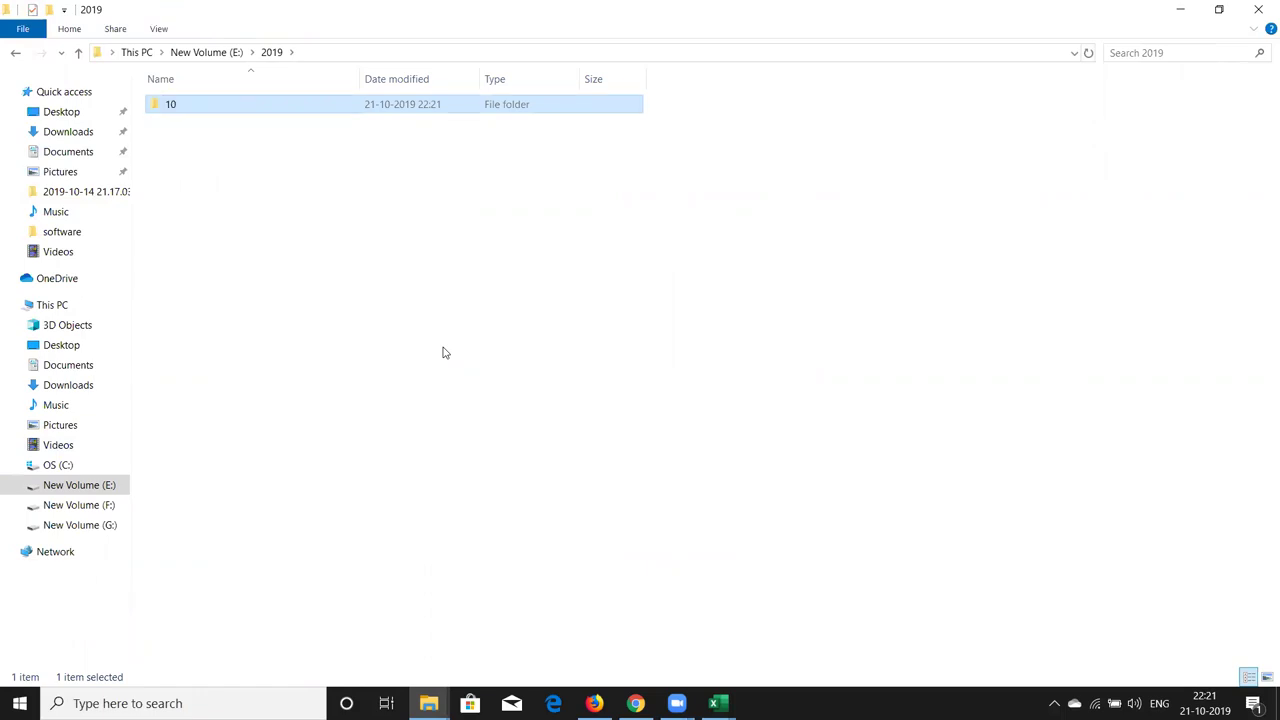
double_click(281, 110)
right_click(260, 121)
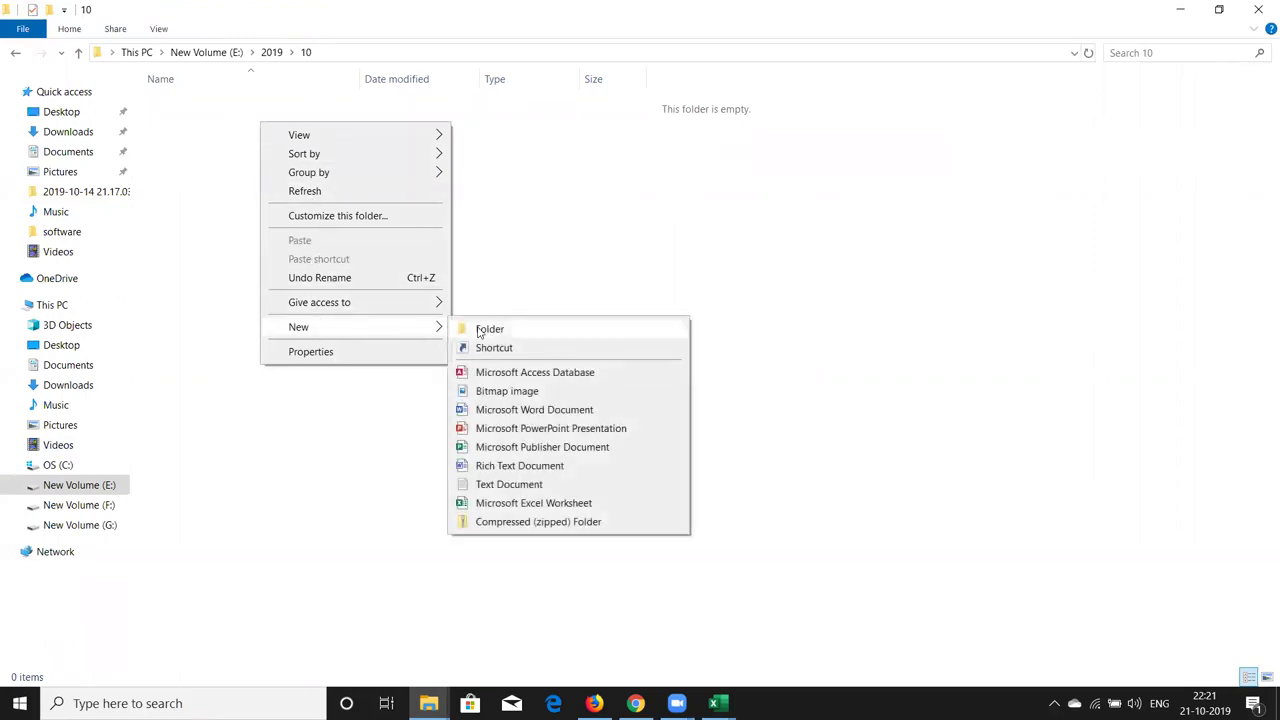
mouse_move(298, 327)
left_click(477, 330)
type("21")
key("Return")
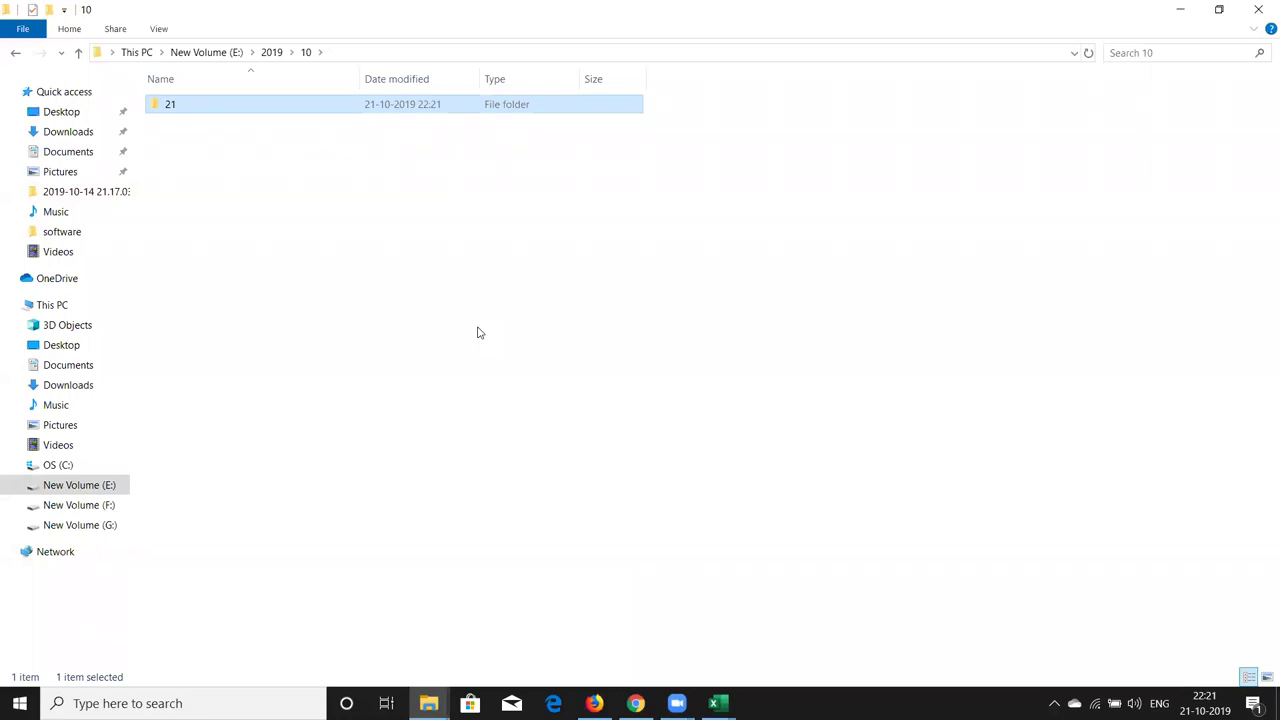
Inside the 21 folder, create a new Excel workbook named 21.
left_click(381, 118)
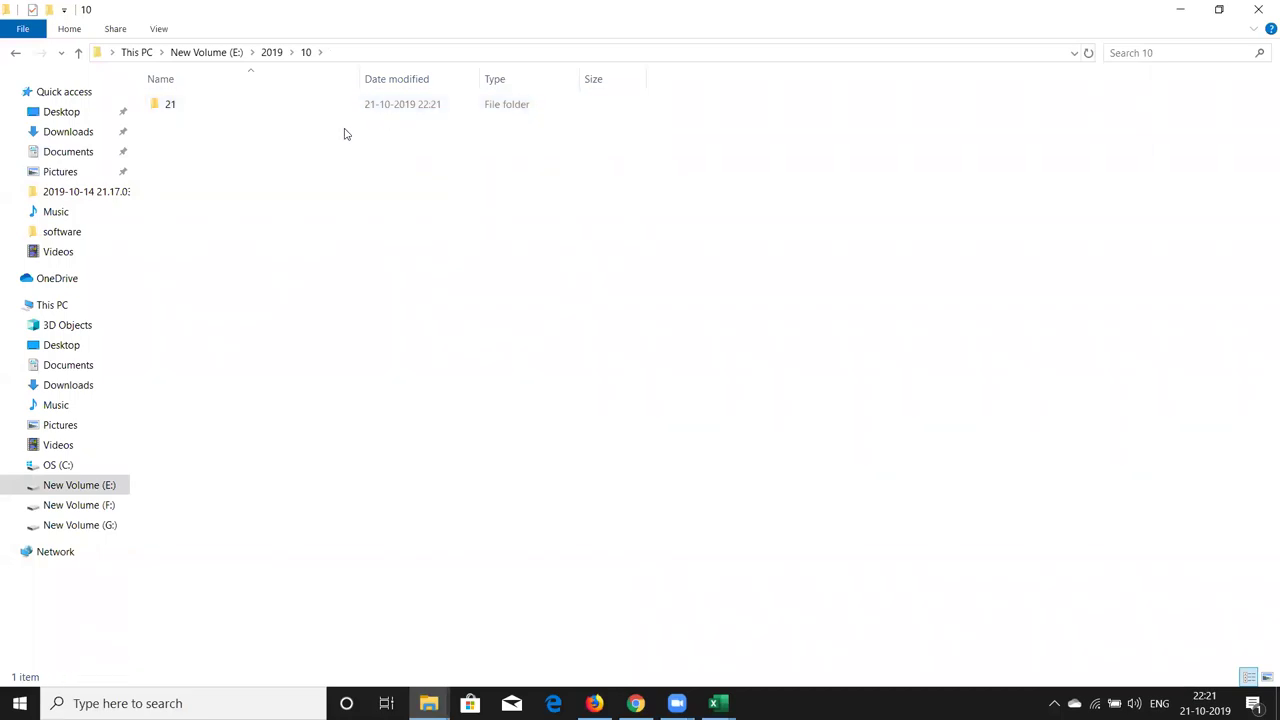
double_click(337, 109)
right_click(327, 113)
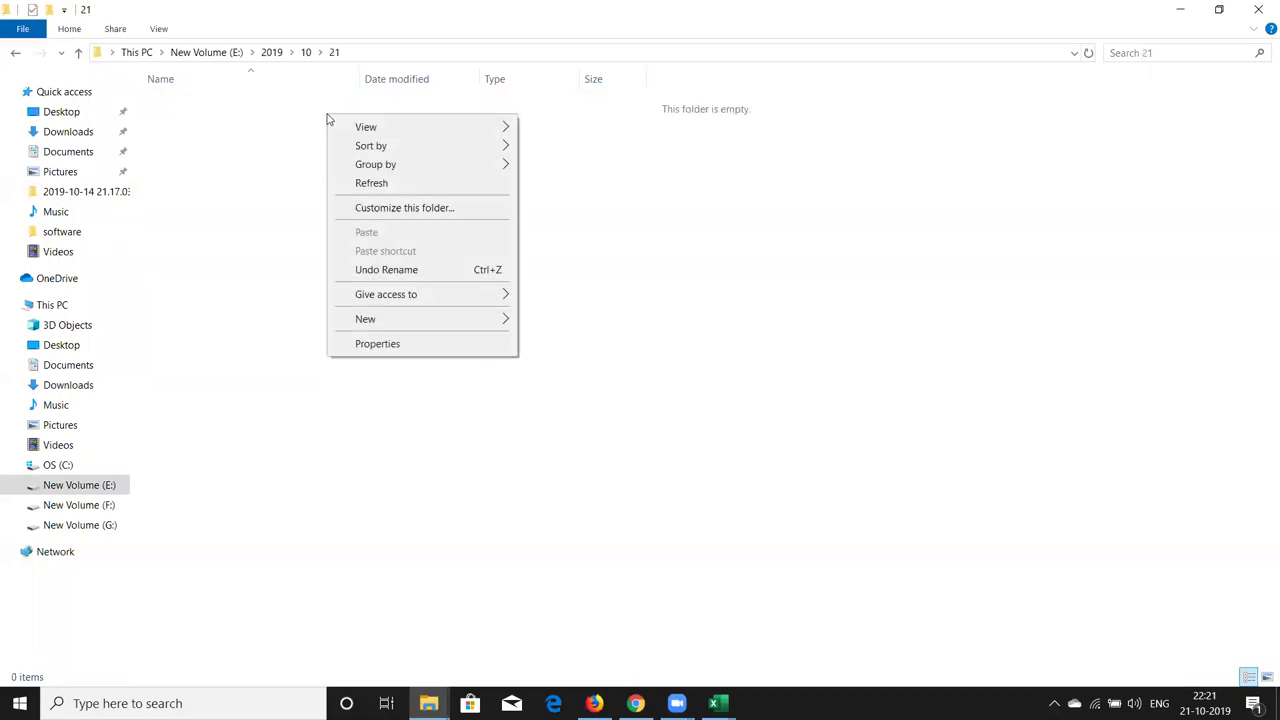
mouse_move(420, 319)
left_click(552, 495)
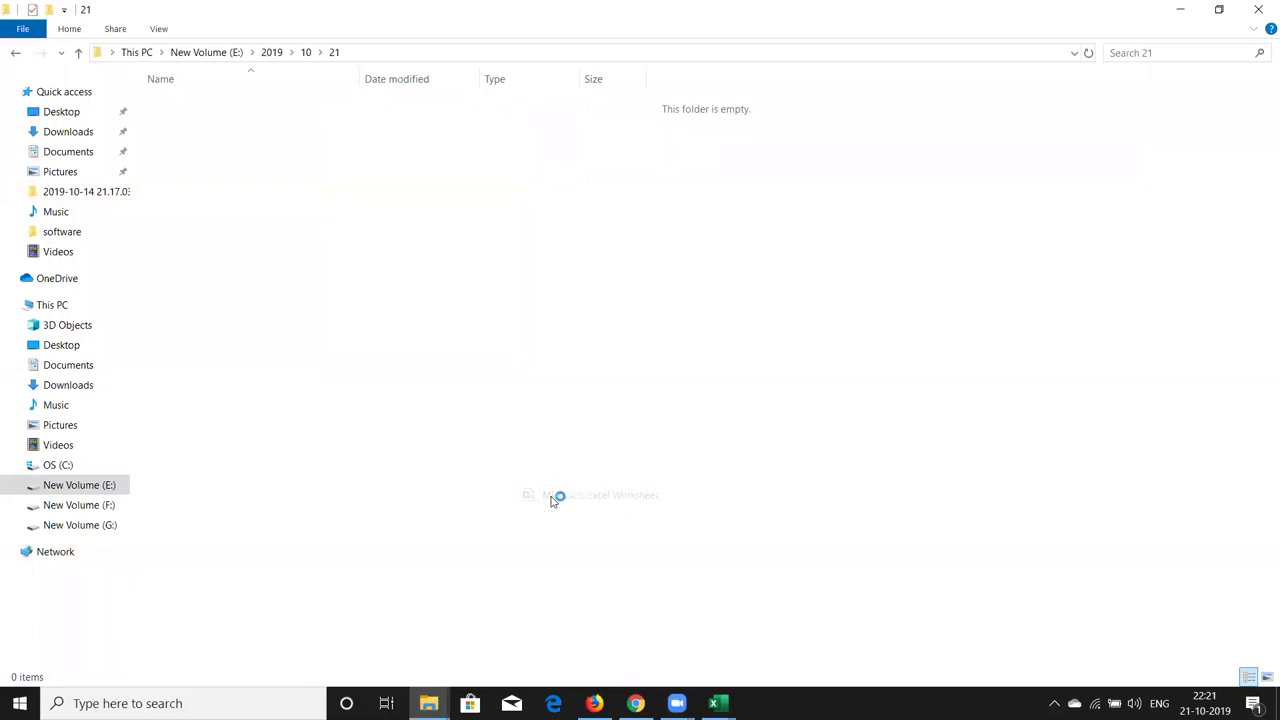
type("21")
key("Return")
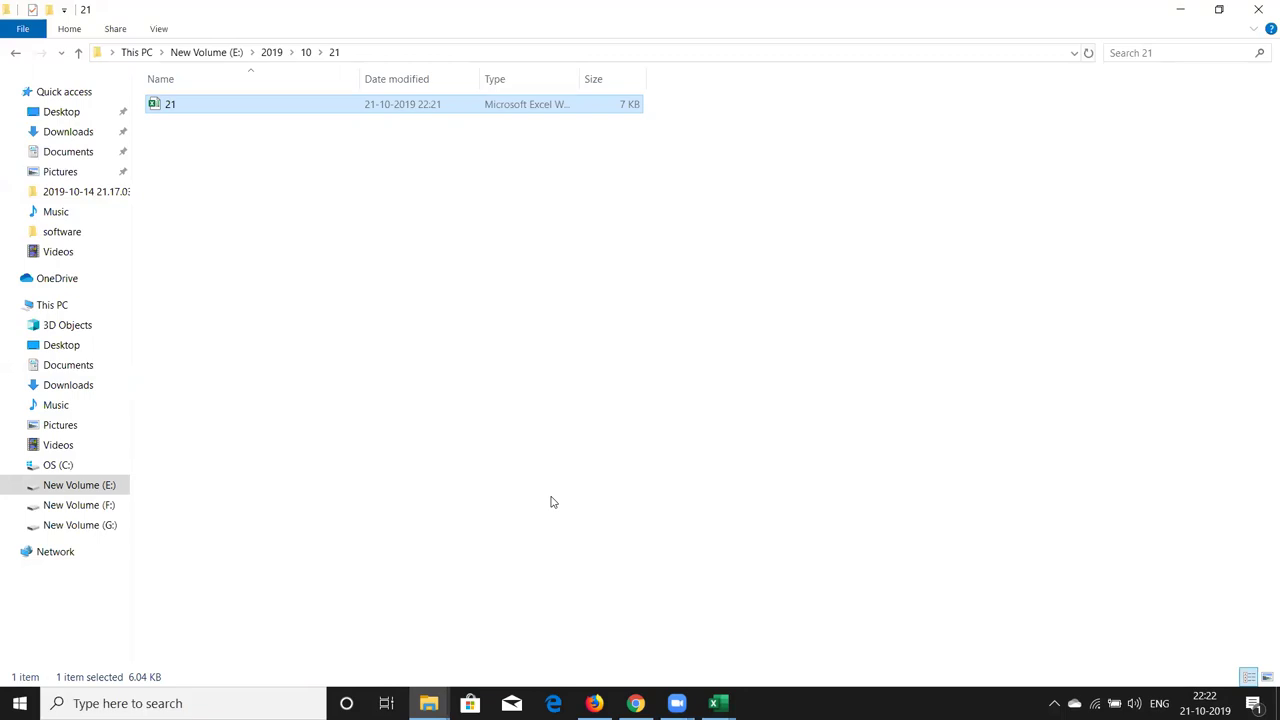
Close File Explorer, the J213_VBP006_4309 and B SQD Plant - Copy workbooks, and Power Pivot.
left_click(1260, 8)
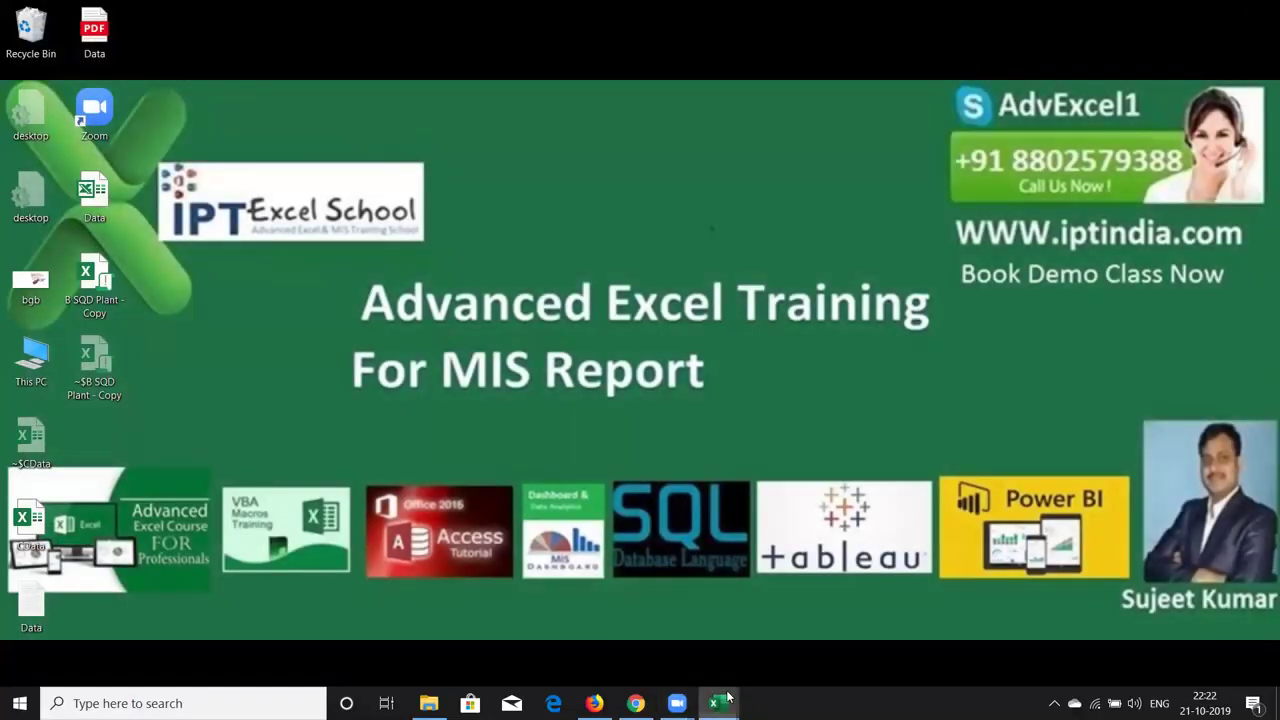
mouse_move(715, 703)
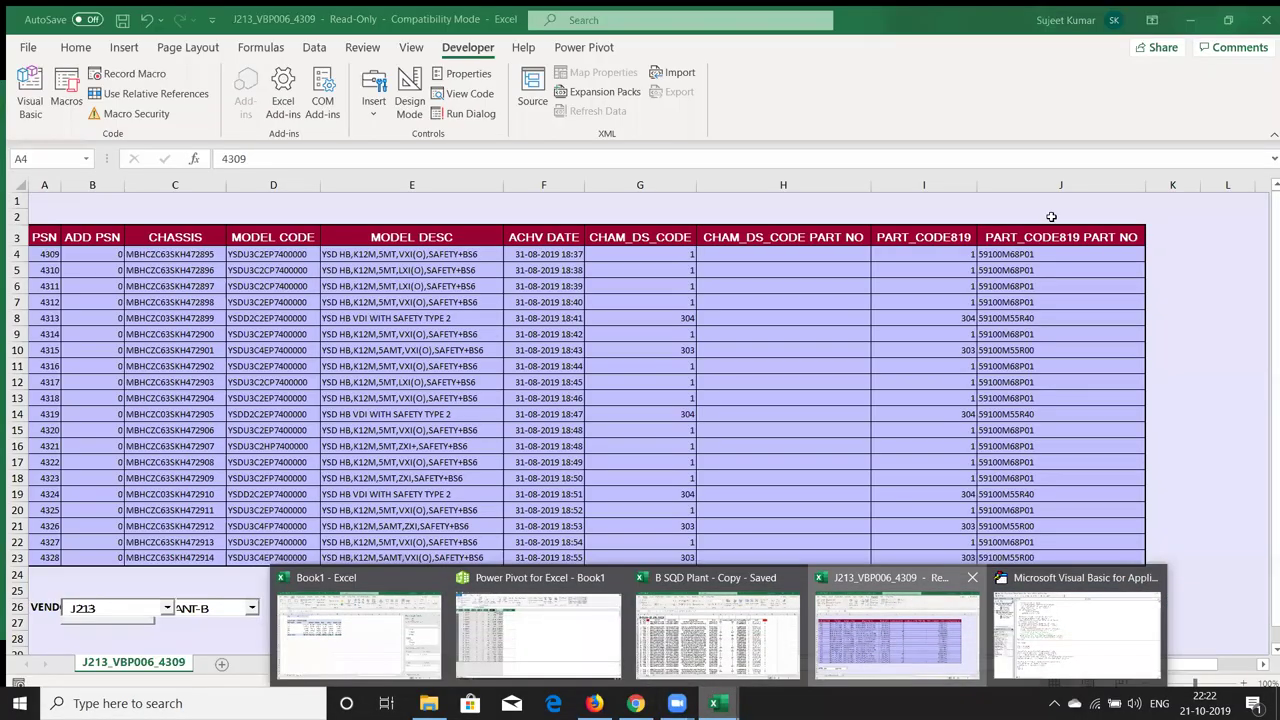
left_click(893, 658)
left_click(1258, 15)
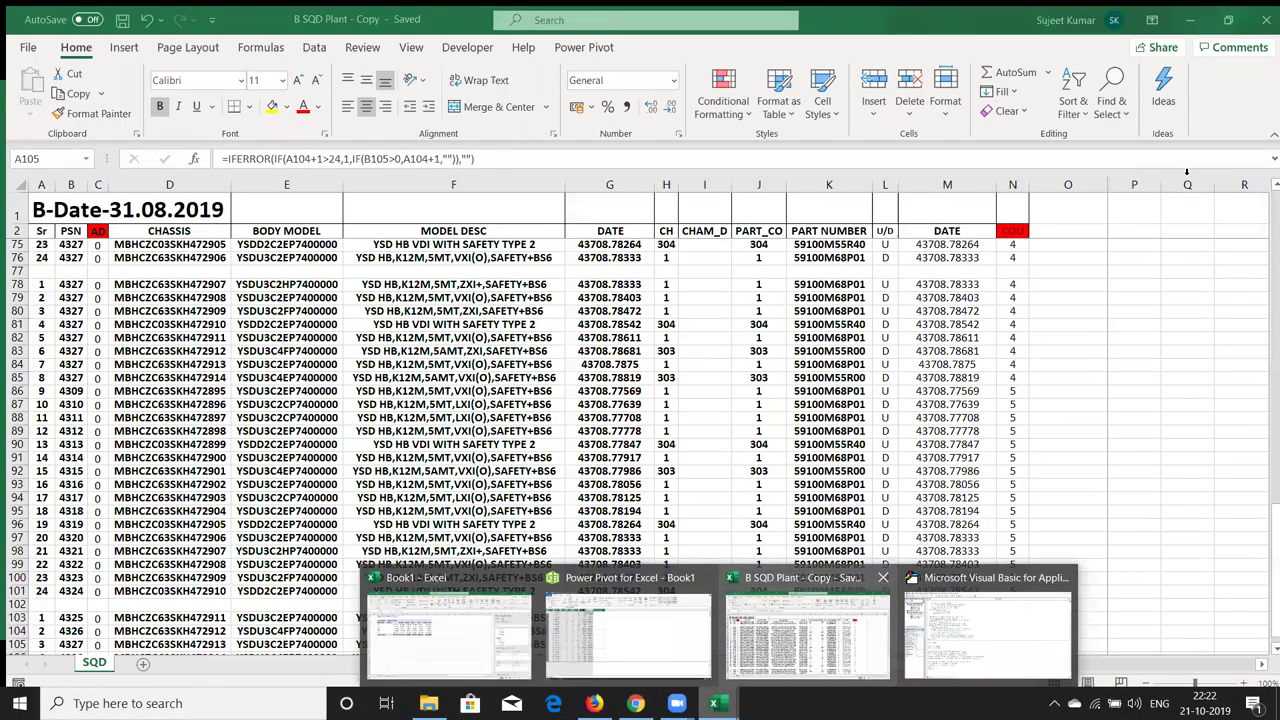
left_click(774, 618)
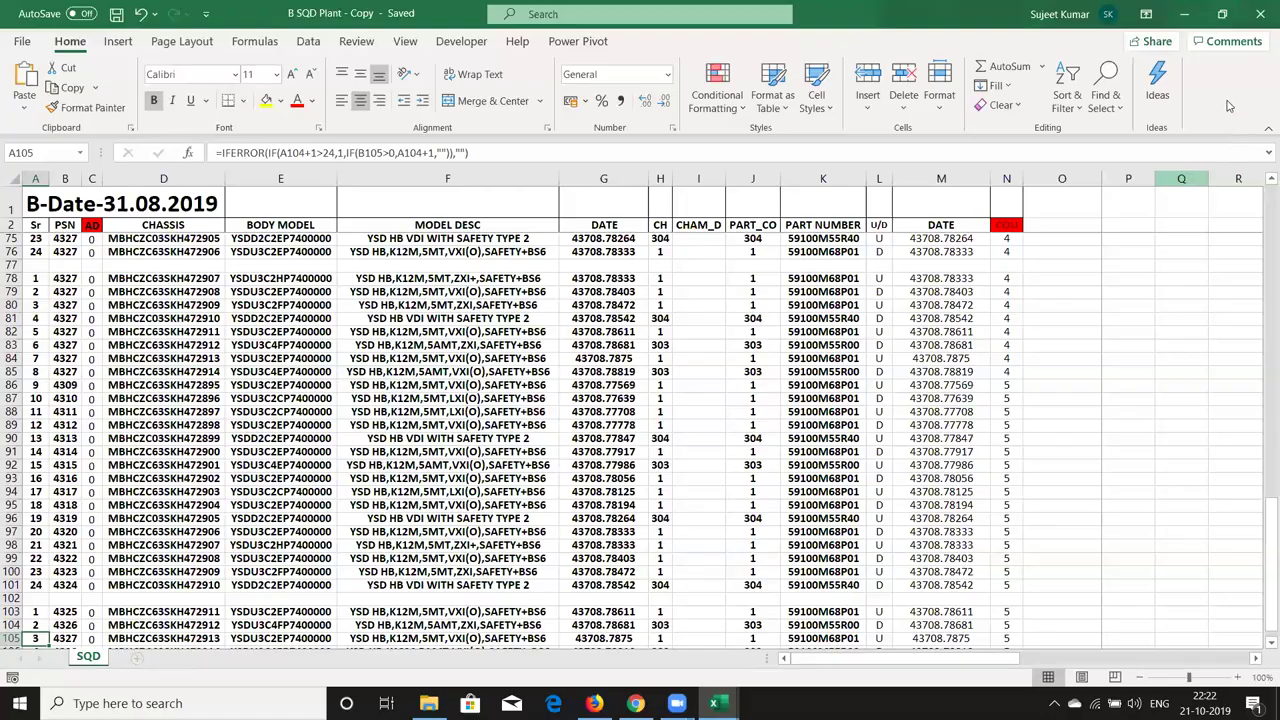
left_click(1260, 14)
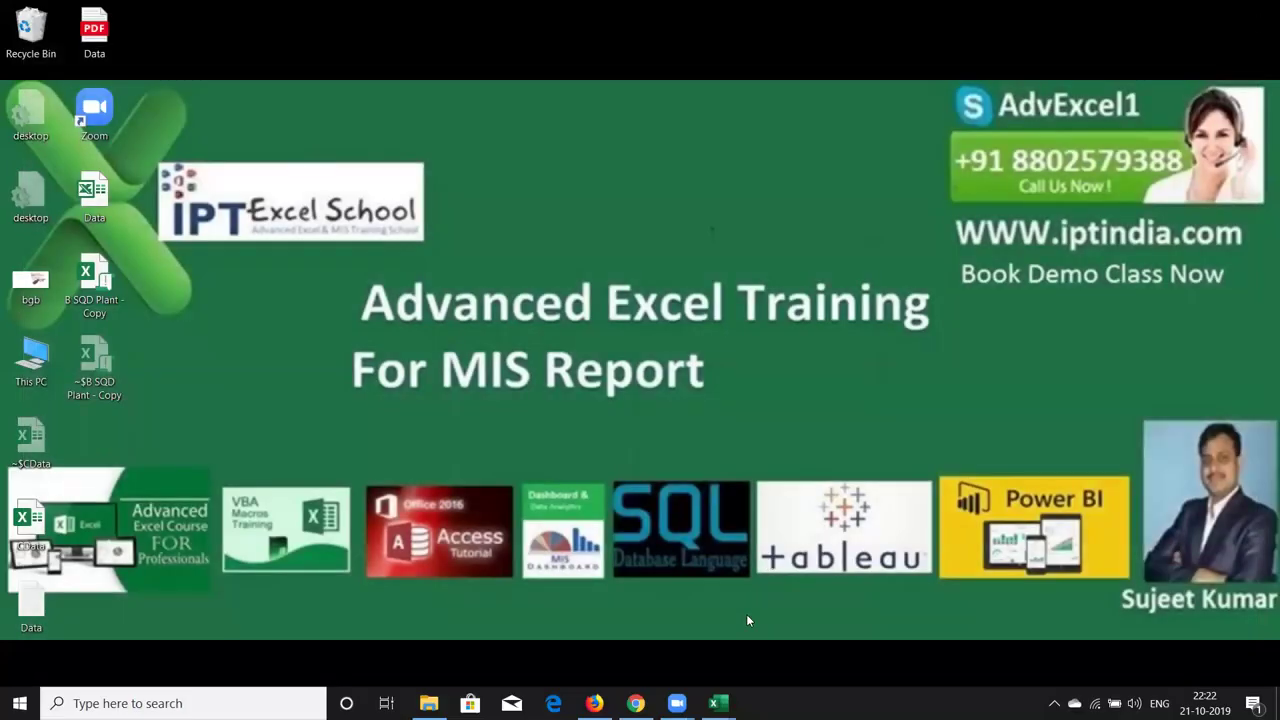
mouse_move(714, 703)
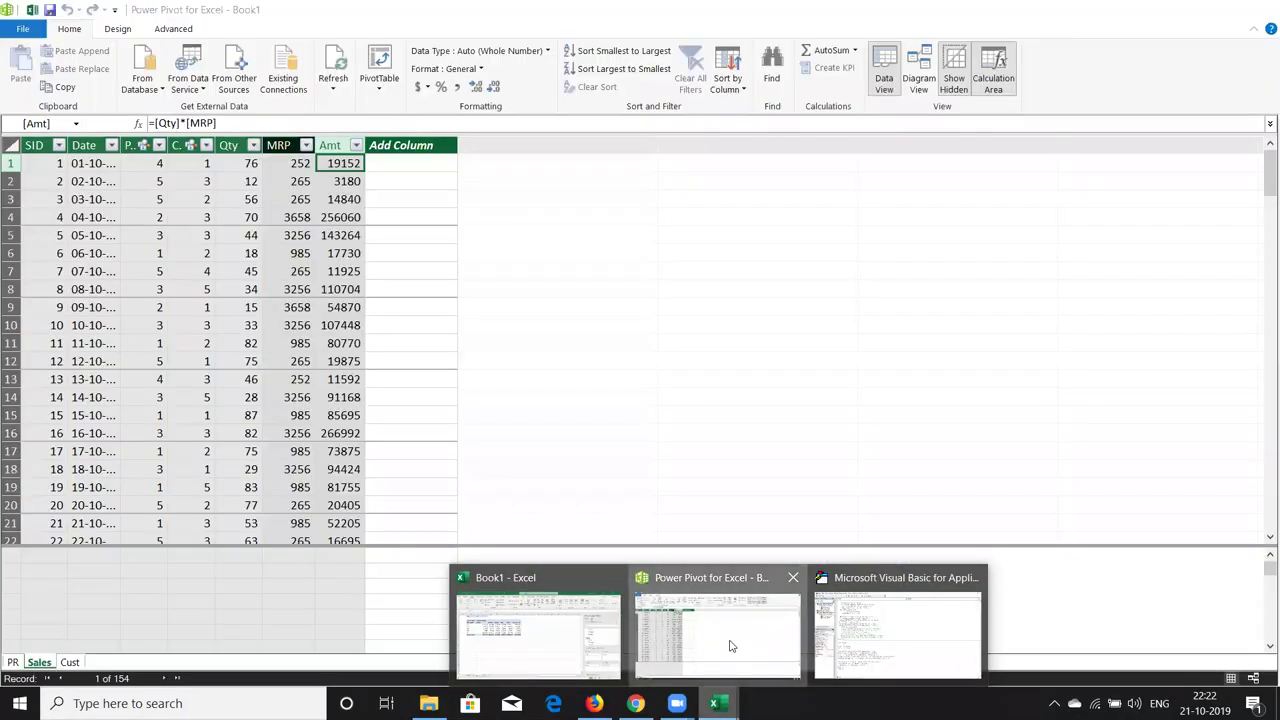
left_click(730, 646)
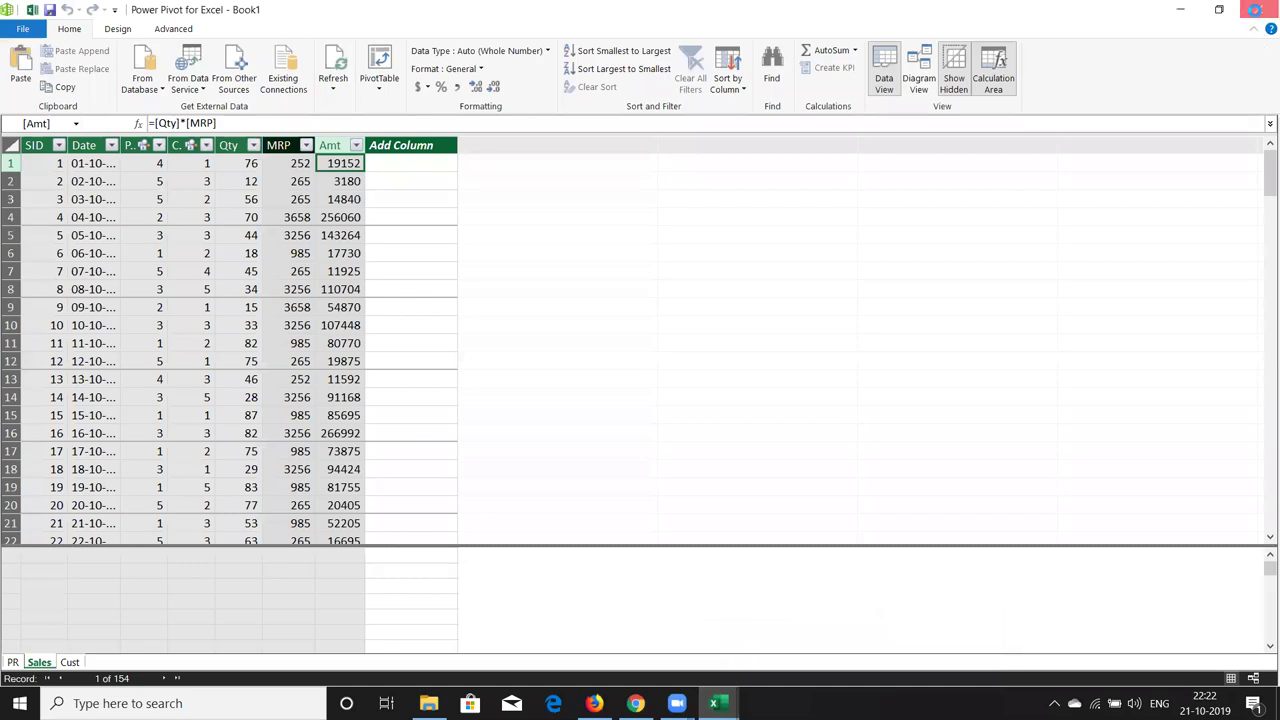
left_click(1256, 10)
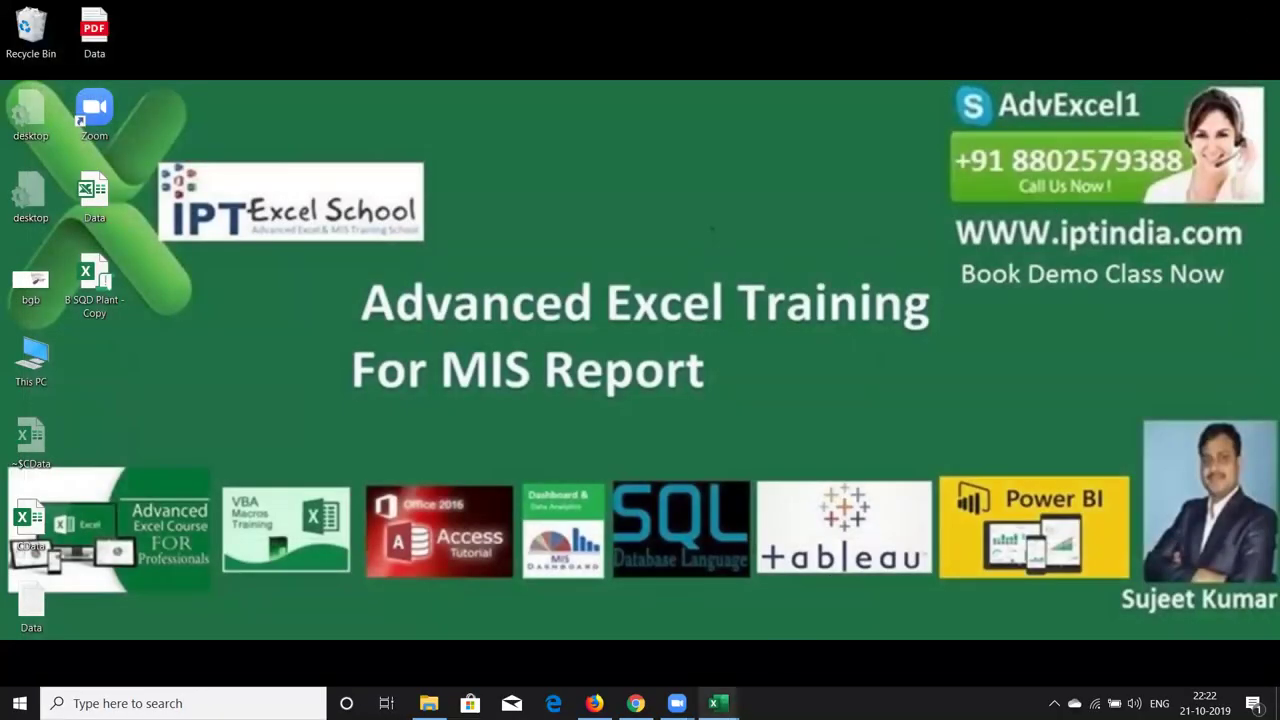
mouse_move(715, 703)
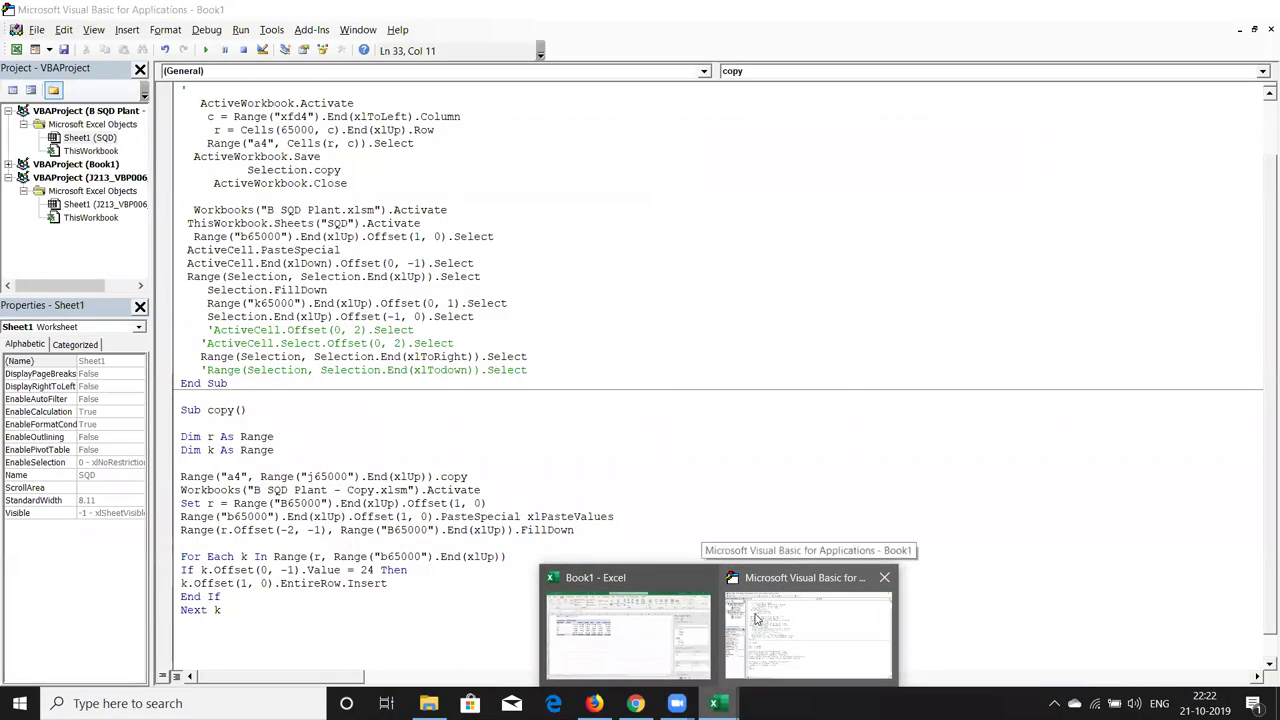
Insert a new code module and bring up Book1's Visual Basic editor via Developer.
left_click(755, 619)
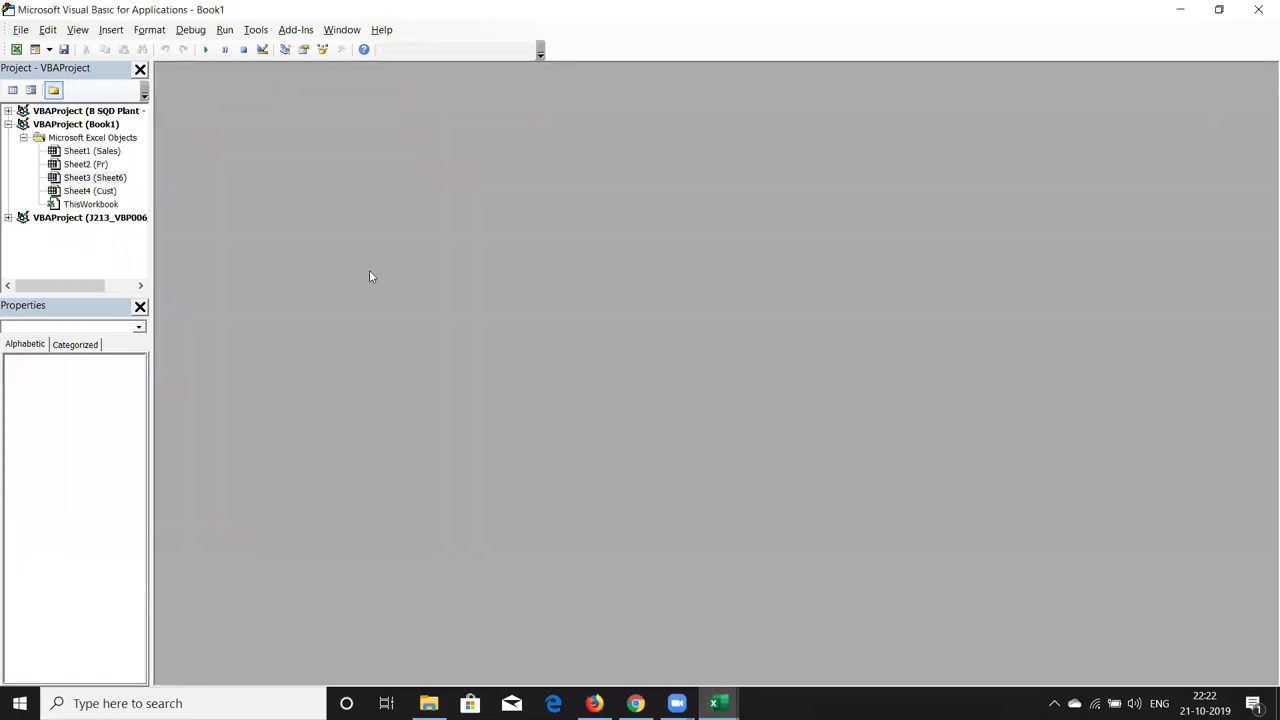
left_click(116, 30)
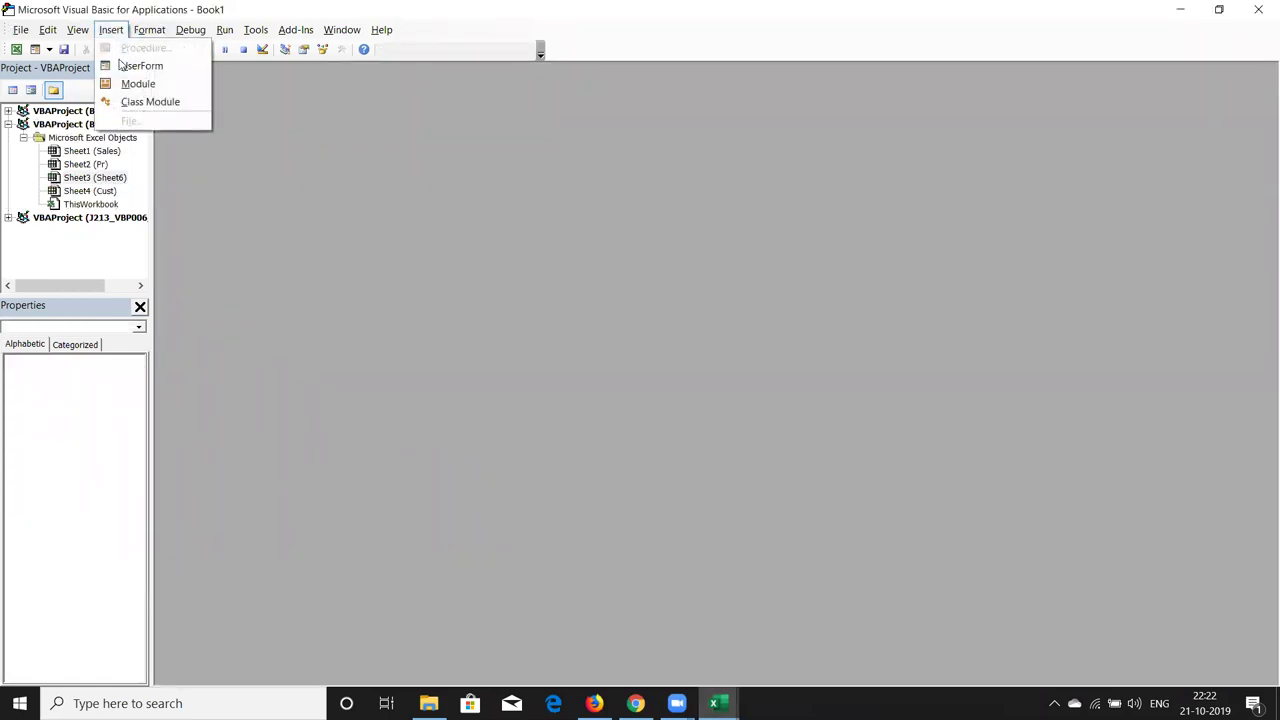
left_click(122, 84)
key("alt+Tab")
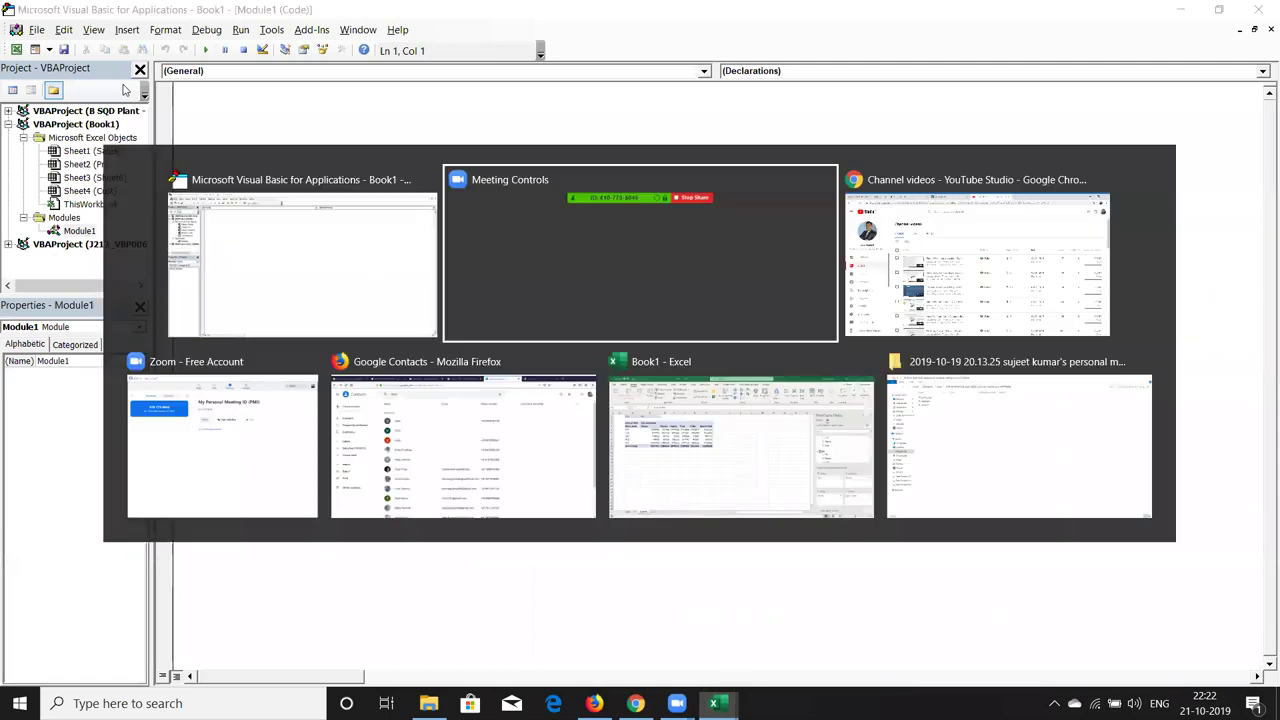
key("alt+Tab")
key("alt+Tab")
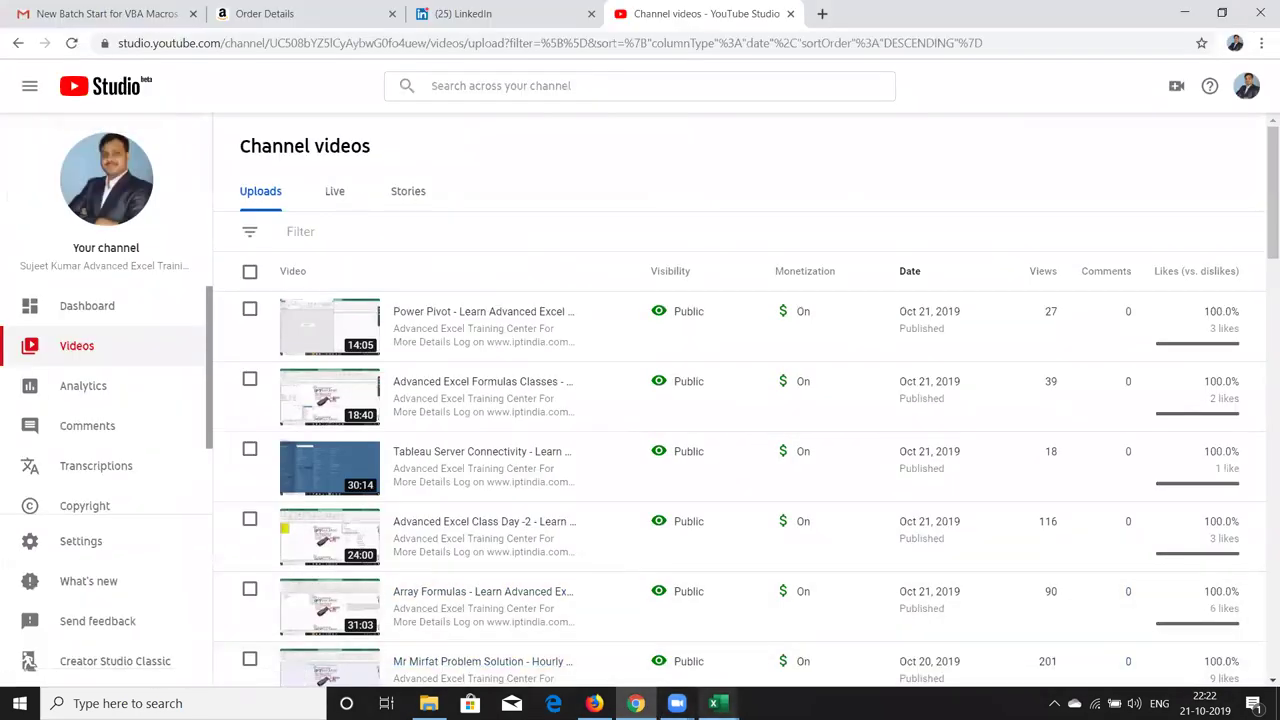
mouse_move(714, 703)
left_click(652, 633)
left_click(652, 633)
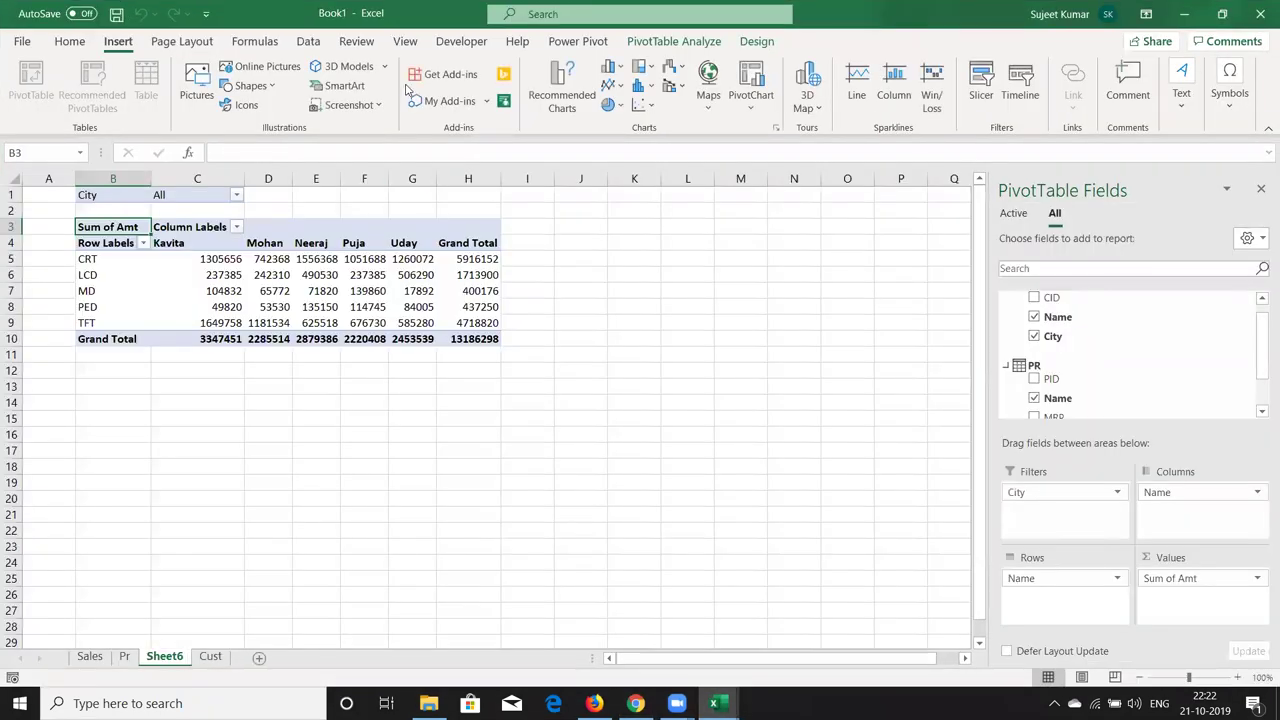
left_click(458, 42)
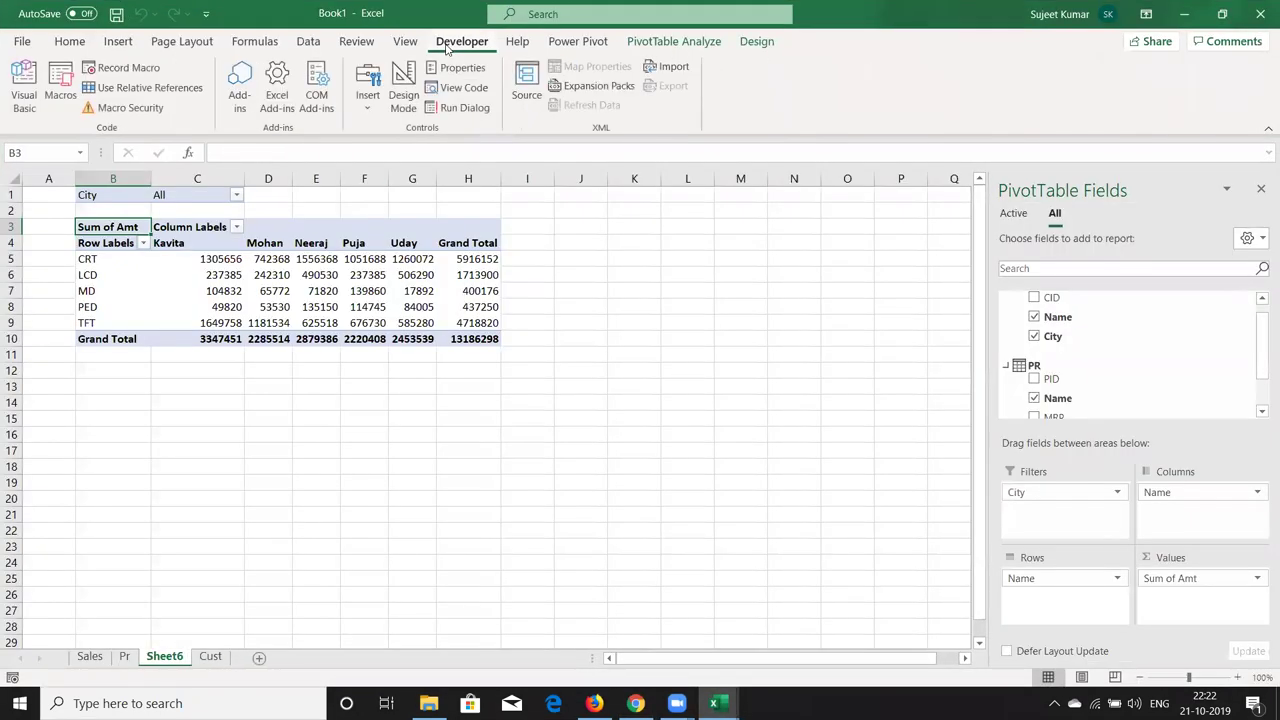
left_click(38, 98)
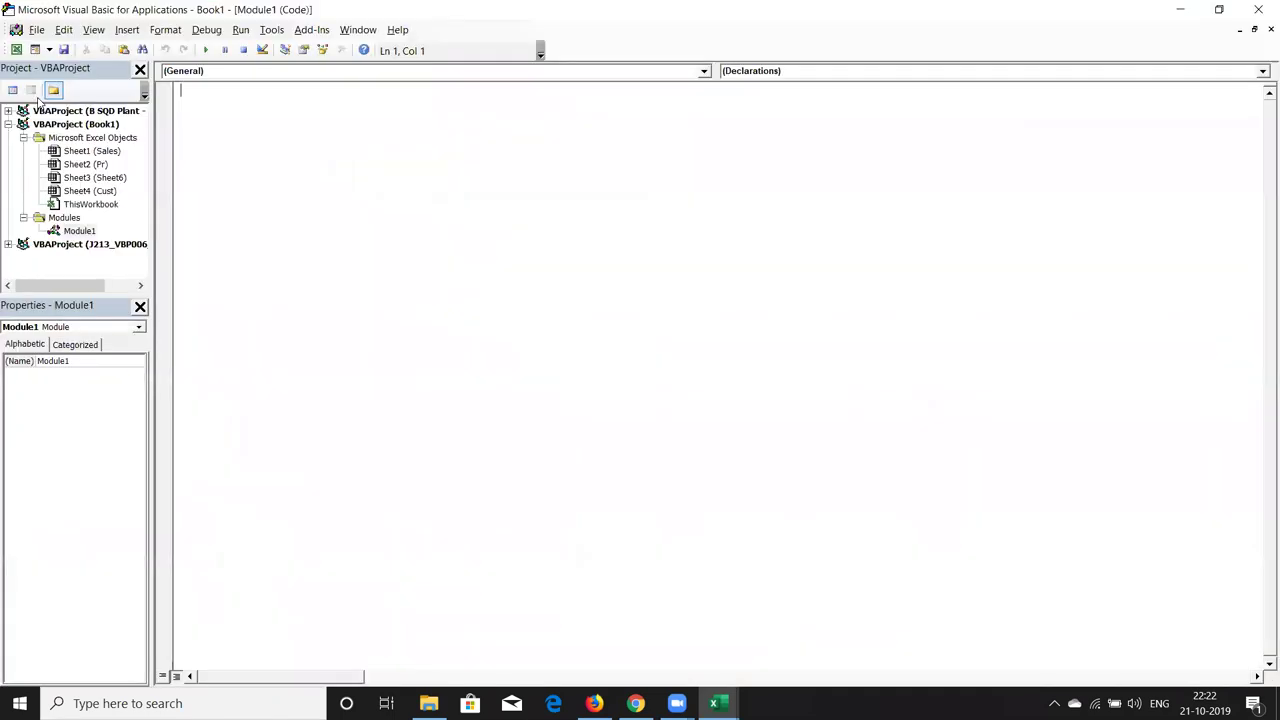
Write an empty Sub FLDCR() procedure in Module1 with blank body lines.
left_click(122, 29)
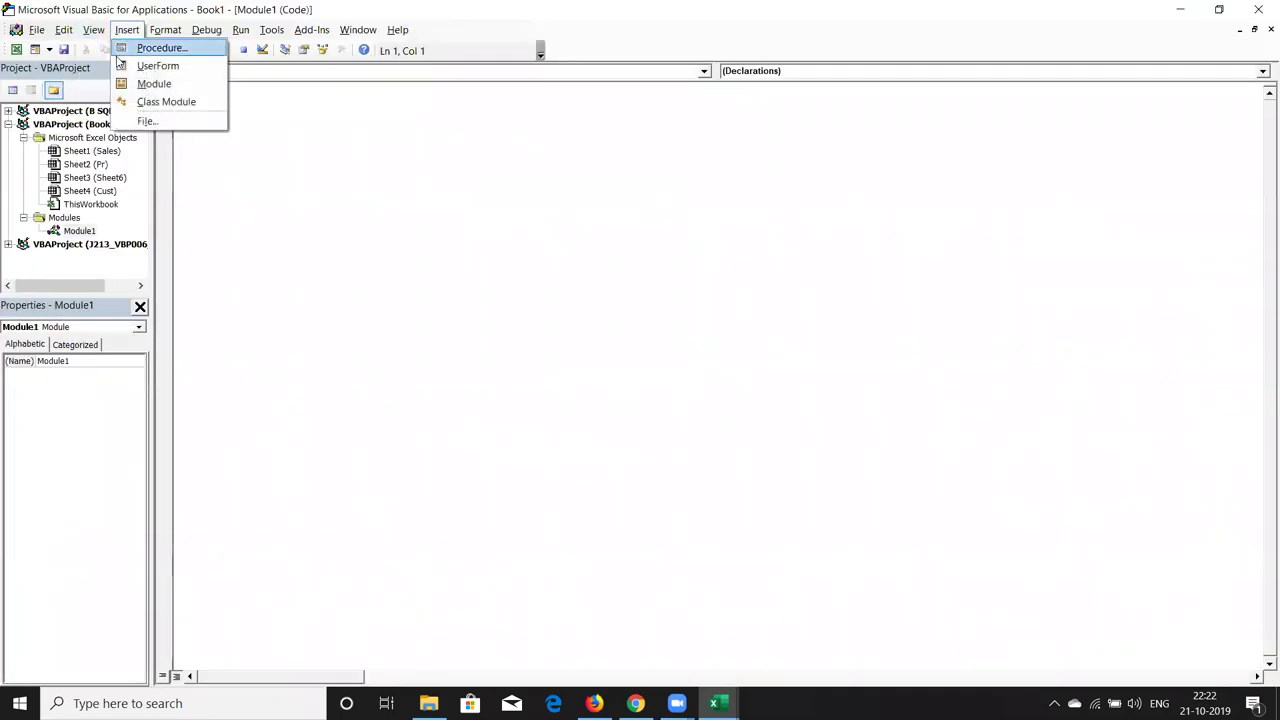
left_click(228, 138)
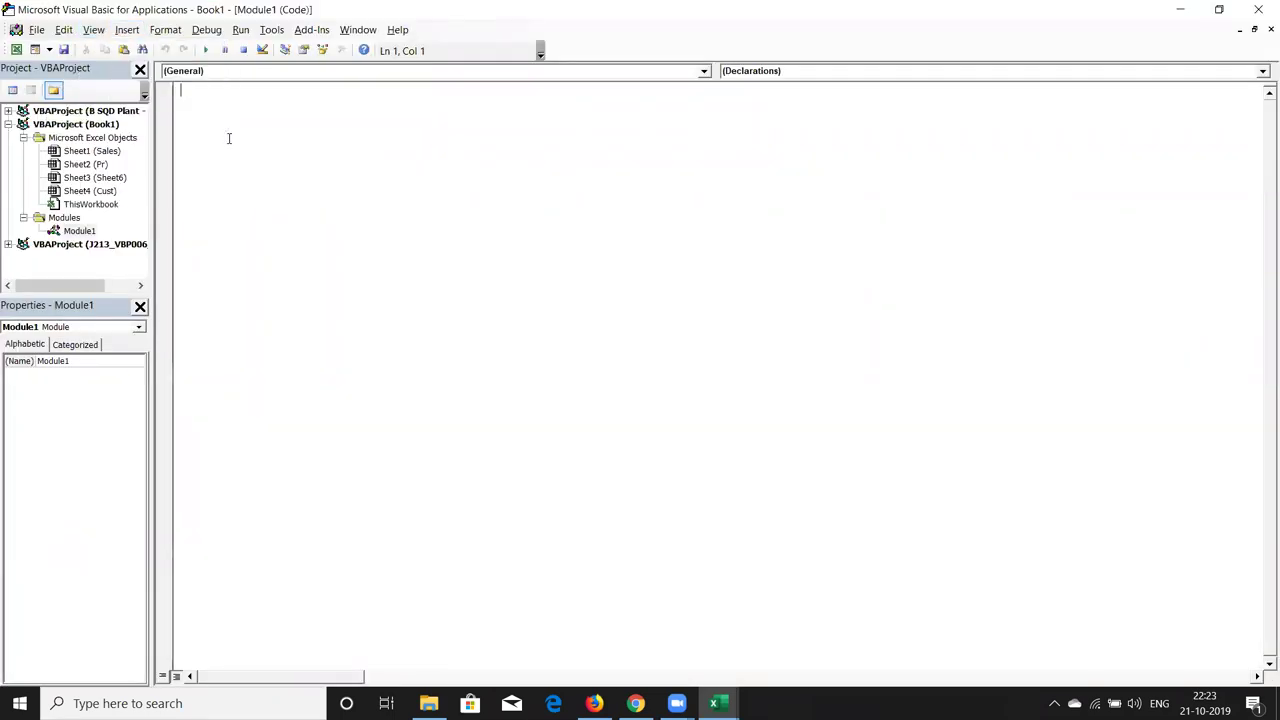
type("SUB ")
type("FLDCR")
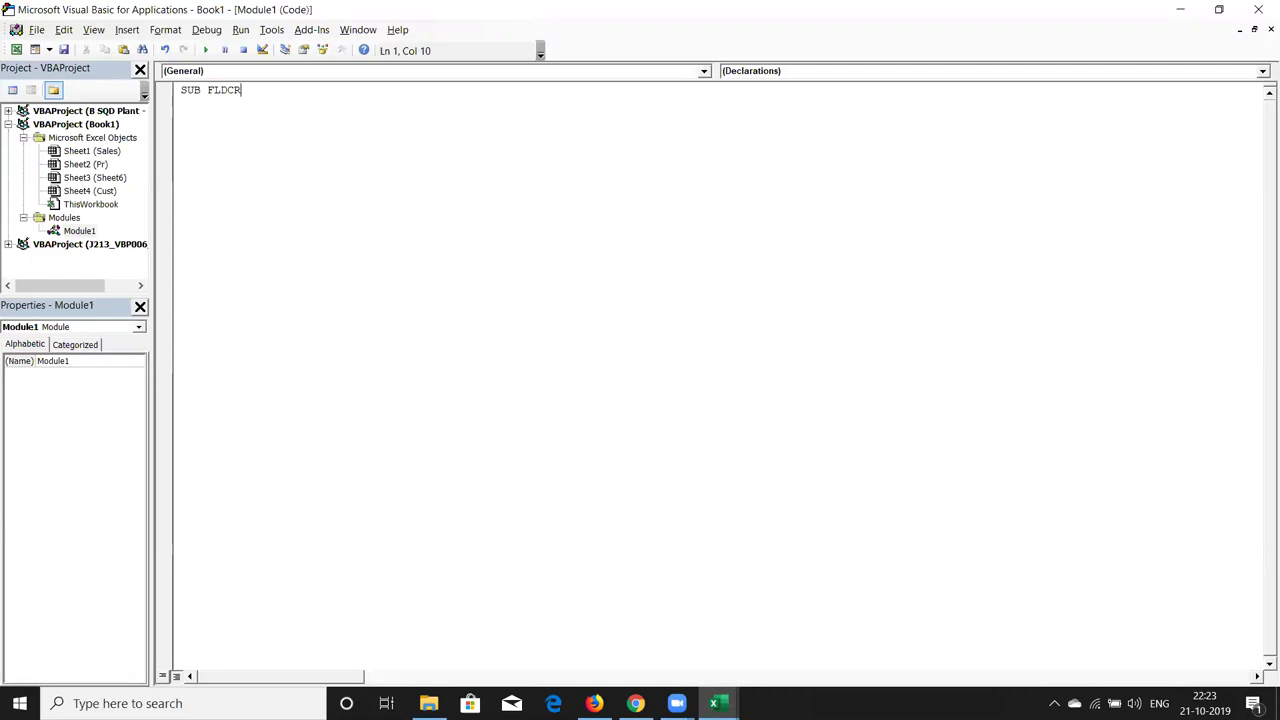
type("()")
key("Return")
key("Return")
key("Return")
key("Return")
key("Up")
key("Up")
type("A")
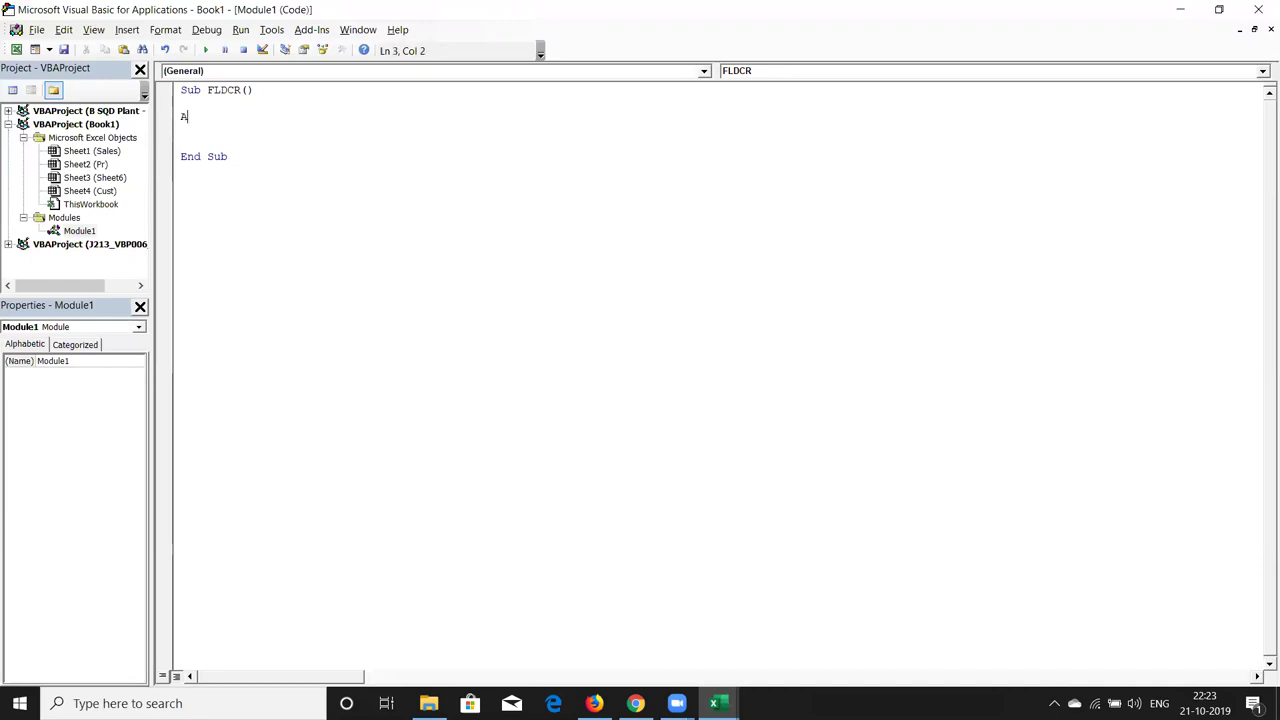
type("CTIVEWORKBOOK")
key("Return")
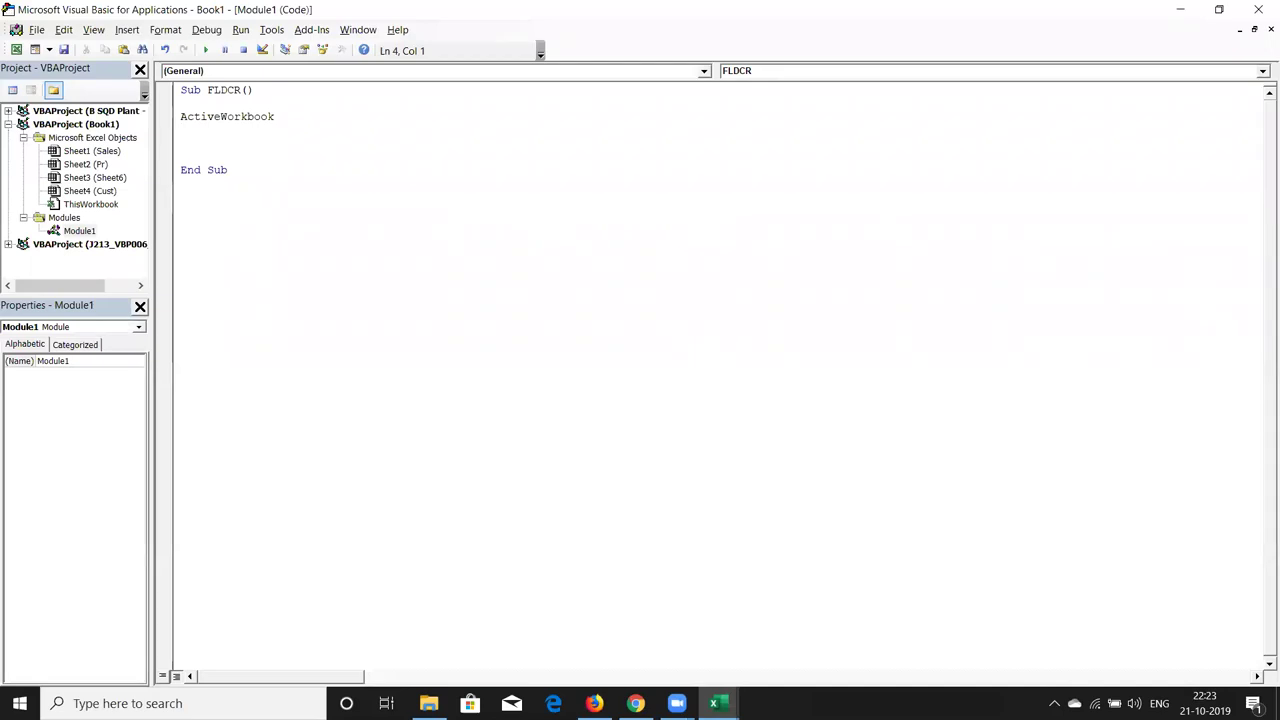
key("BackSpace")
key("BackSpace")
key("BackSpace")
key("BackSpace")
key("BackSpace")
key("BackSpace")
key("BackSpace")
key("BackSpace")
key("BackSpace")
key("BackSpace")
key("BackSpace")
key("BackSpace")
key("BackSpace")
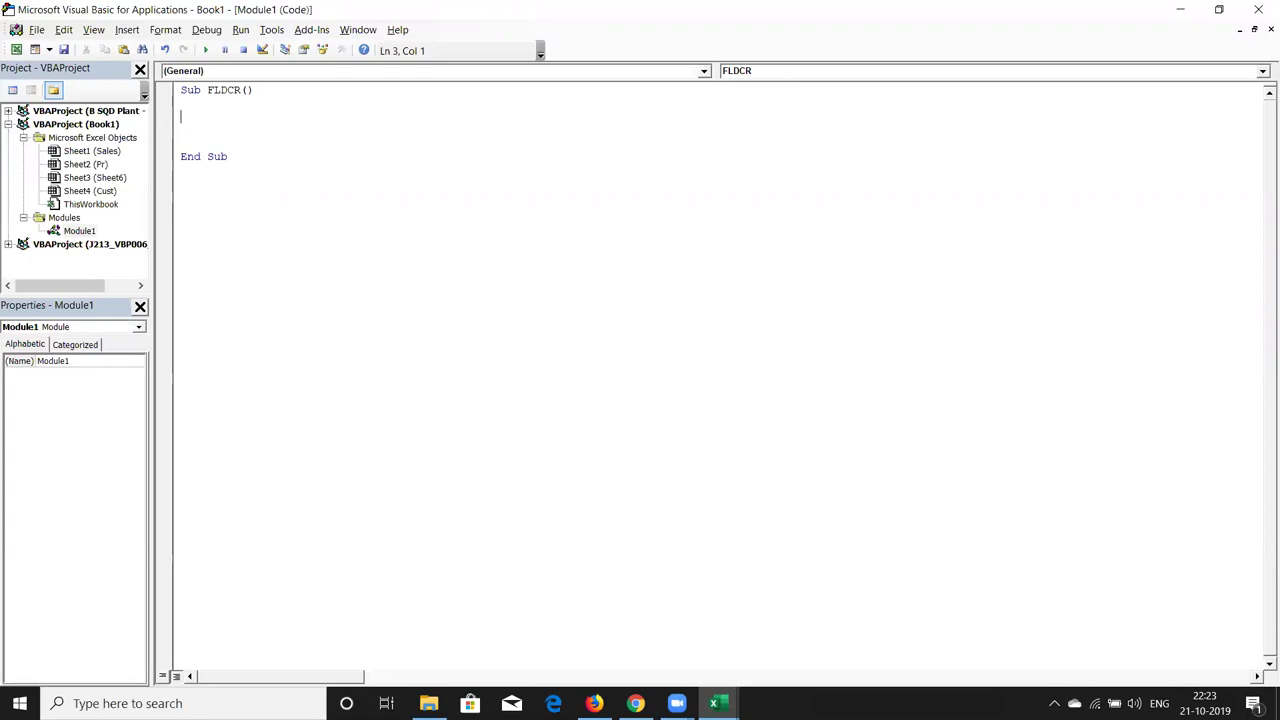
key("Return")
key("Return")
key("Up")
key("Up")
key("Up")
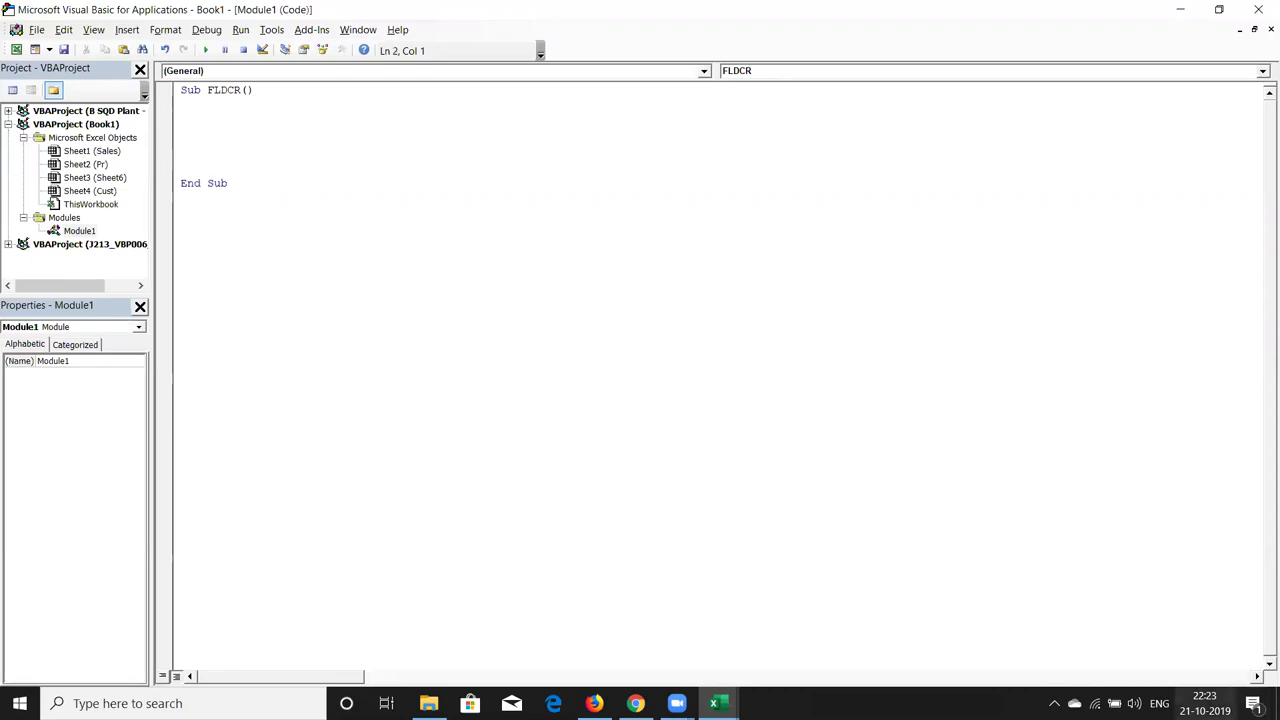
Enter =TODAY() in cell M3 to show 21-10-2019.
key("alt+F11")
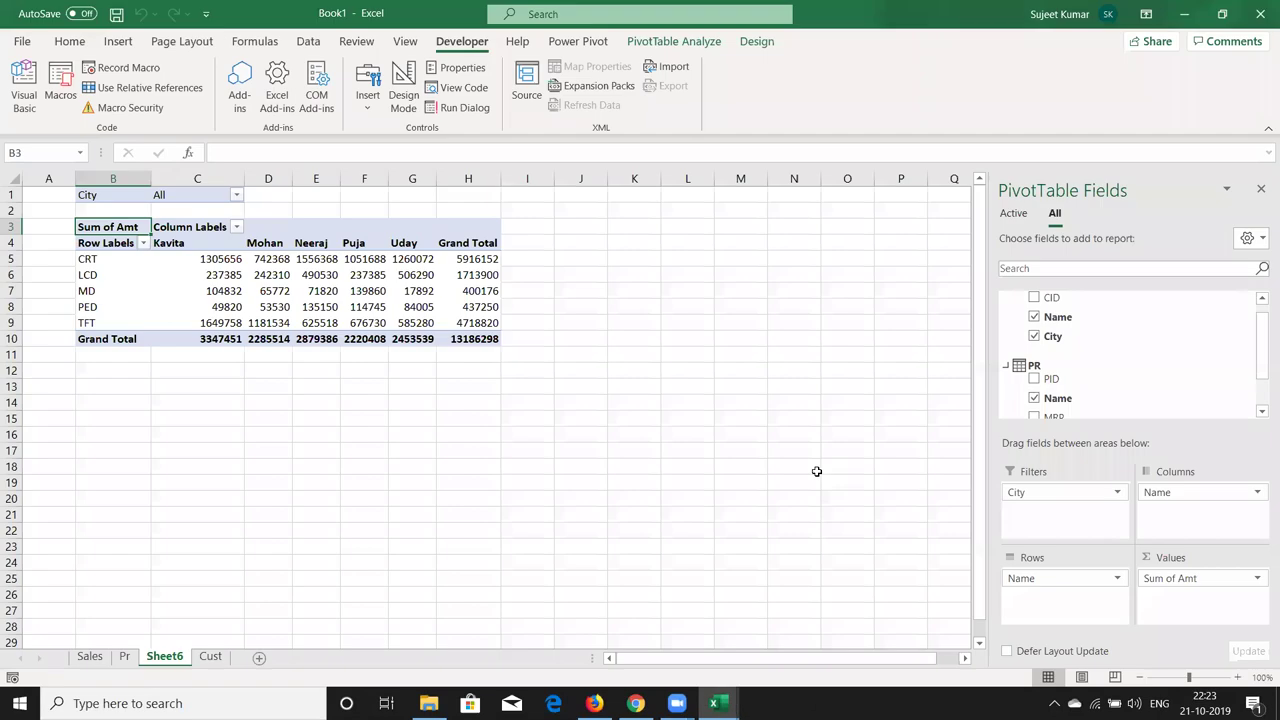
left_click(686, 291)
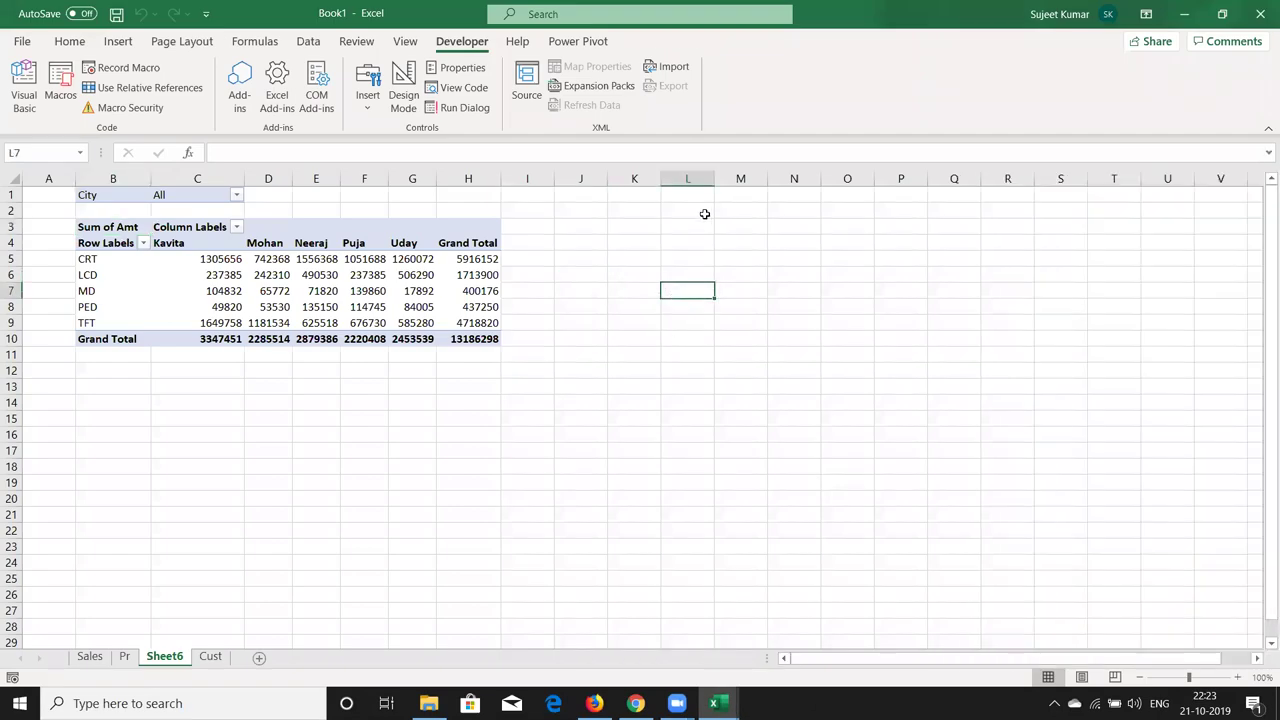
left_click(730, 227)
type("=tod")
key("Tab")
key("Return")
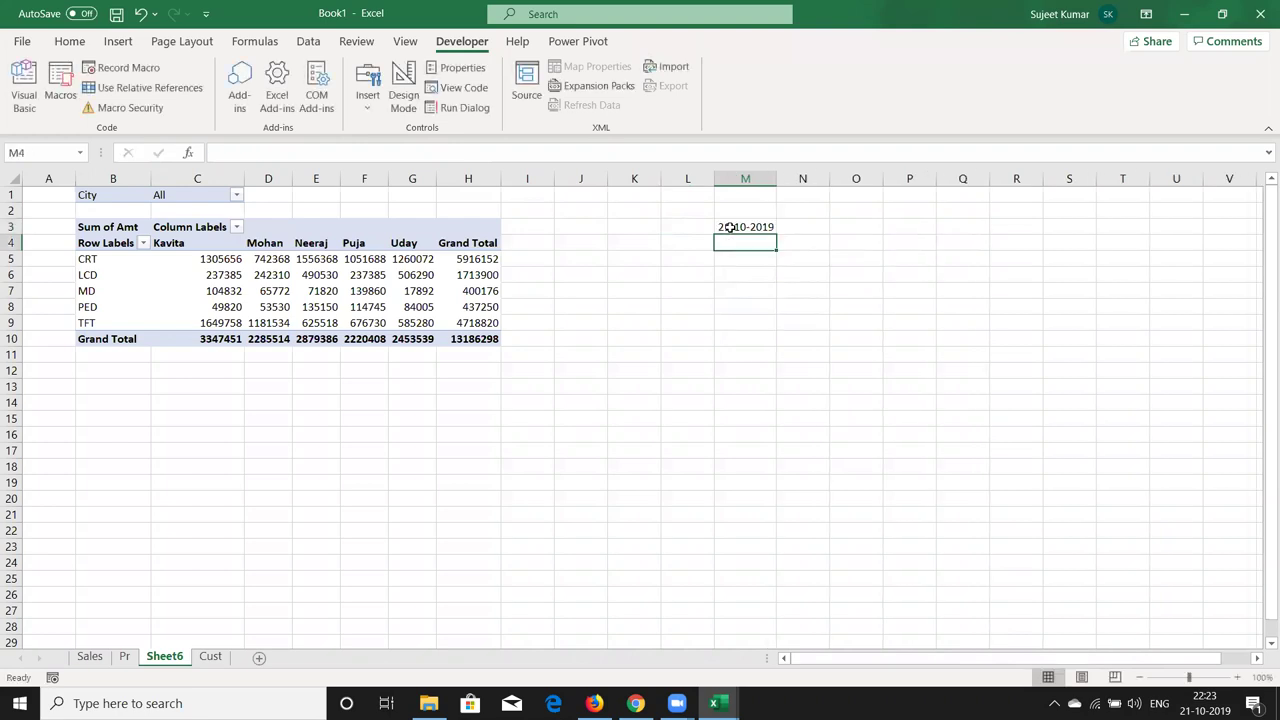
Enter =YEAR(M3) in N3 and =MONTH(M3) in N4, showing 2019 and 10.
left_click(787, 227)
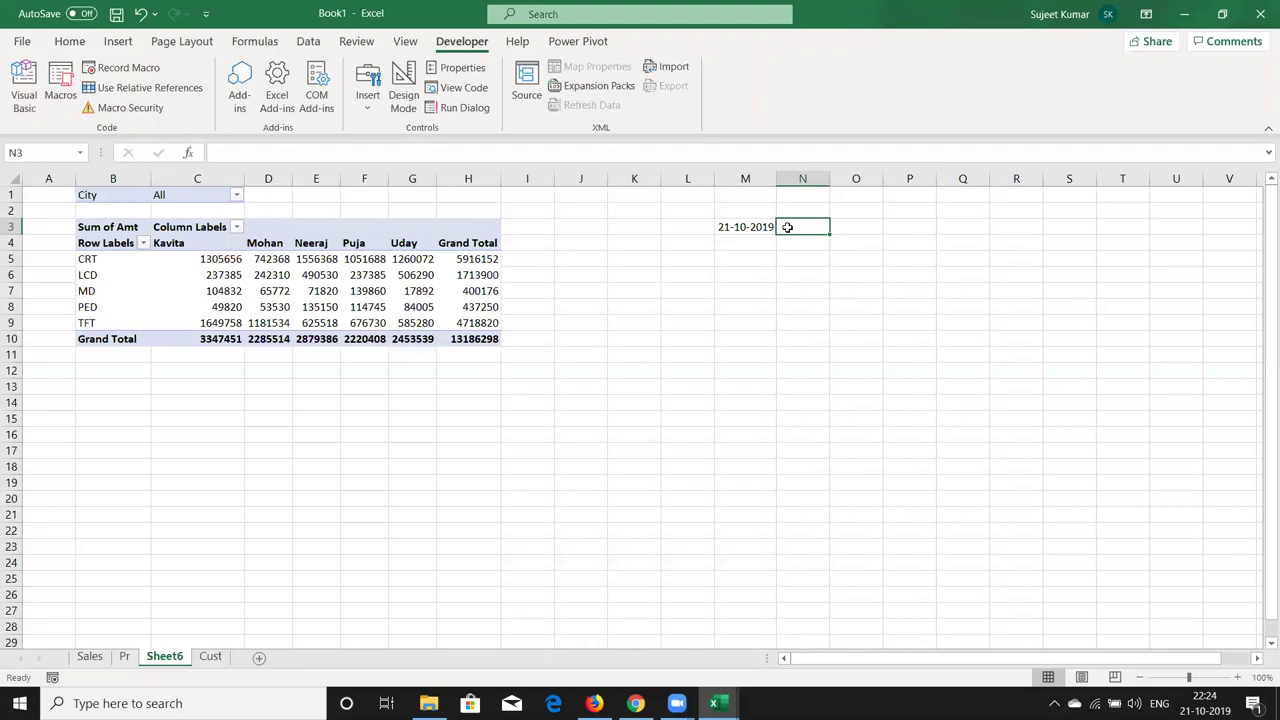
type("=year")
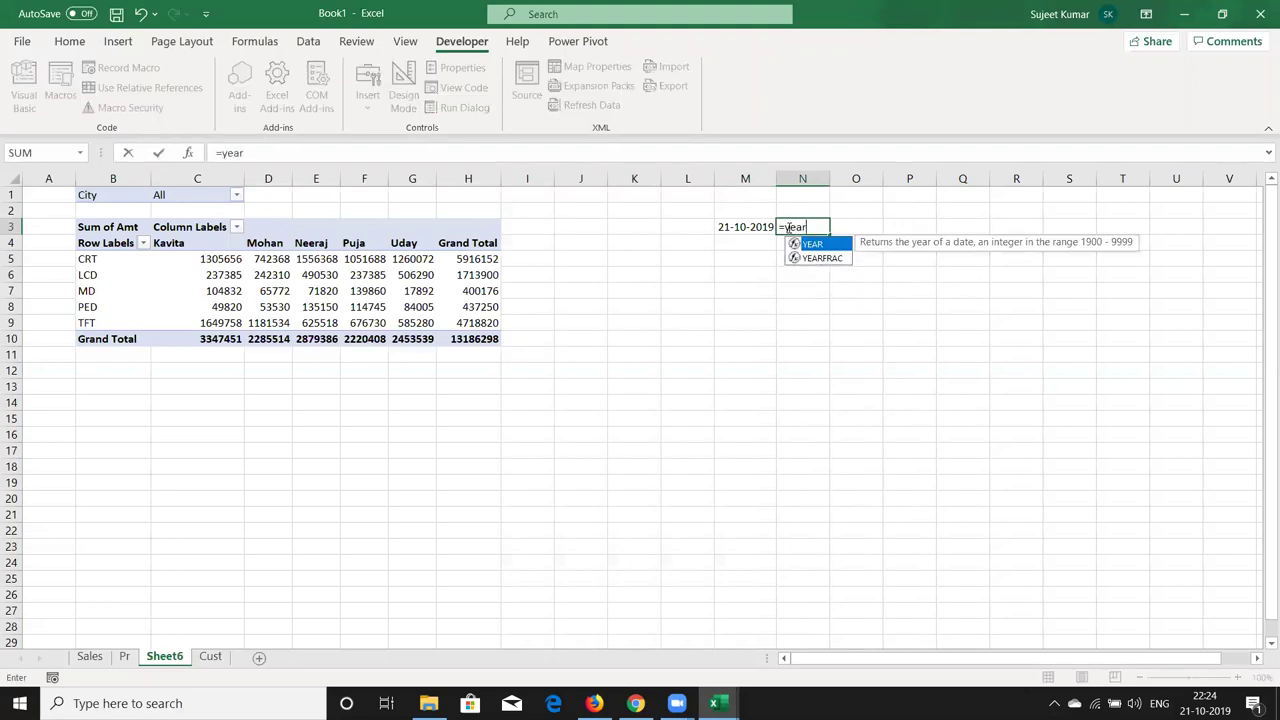
key("Tab")
key("Left")
key("Return")
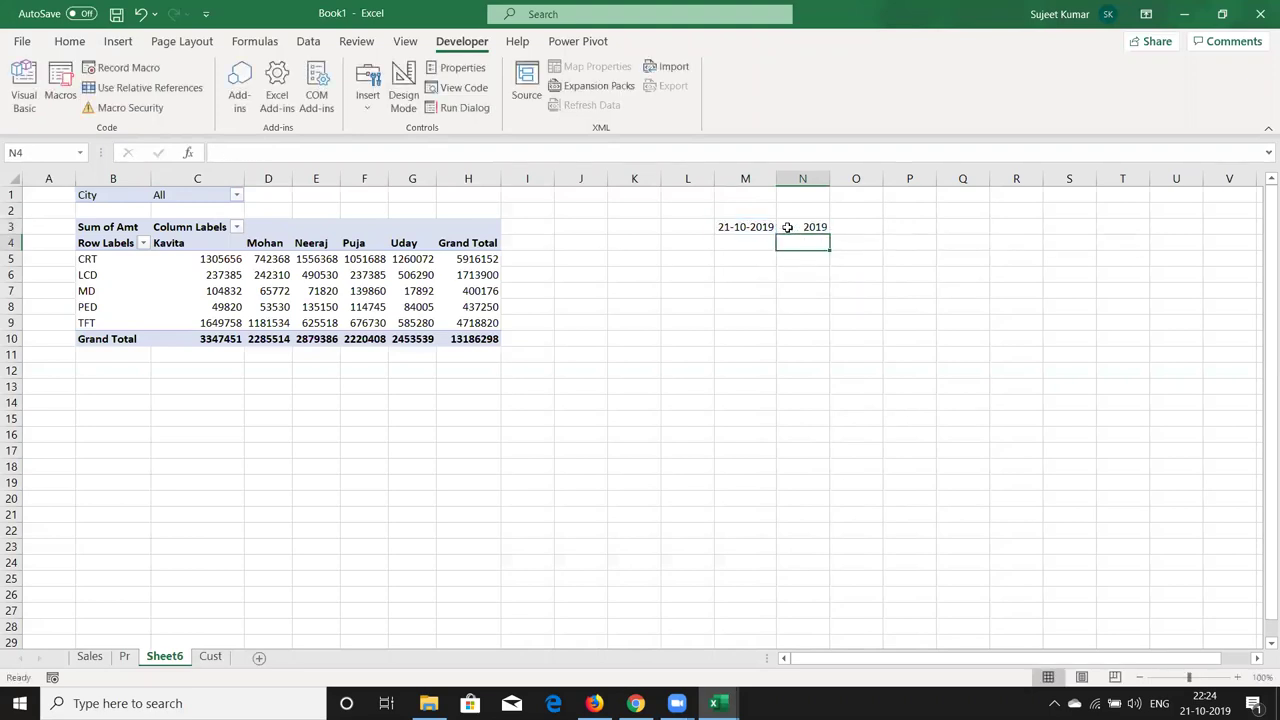
type("=month")
key("Tab")
key("Left")
key("Up")
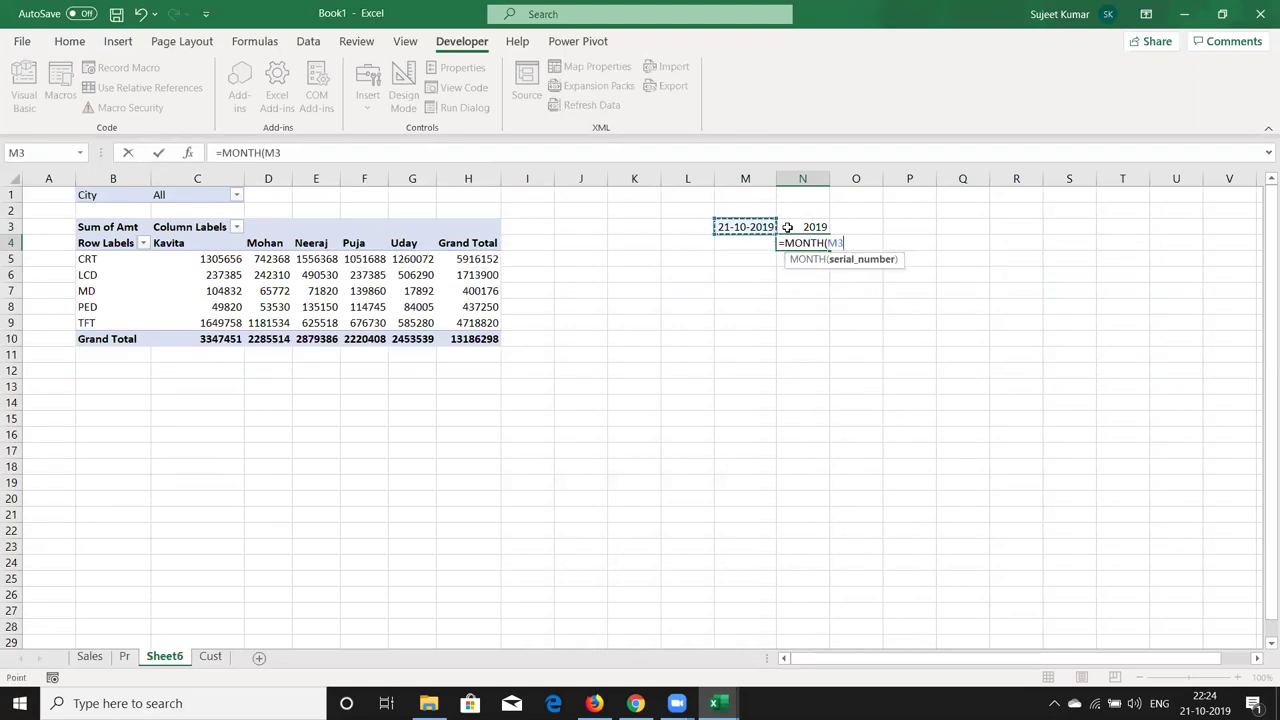
key("Return")
Enter =DAY(M3) in N5 to show 21, then review the date formulas.
type("=day")
key("Tab")
key("Left")
key("Up")
key("Up")
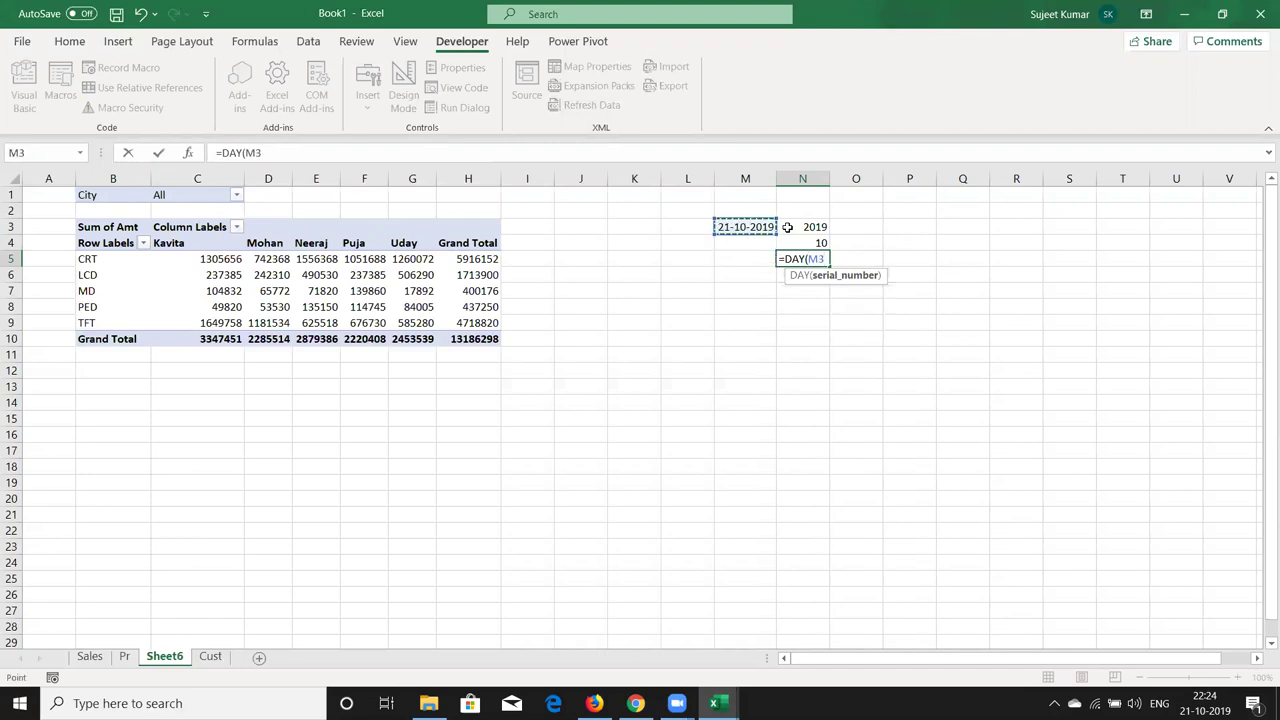
key("Return")
key("Up")
key("Up")
key("Up")
key("Down")
key("Down")
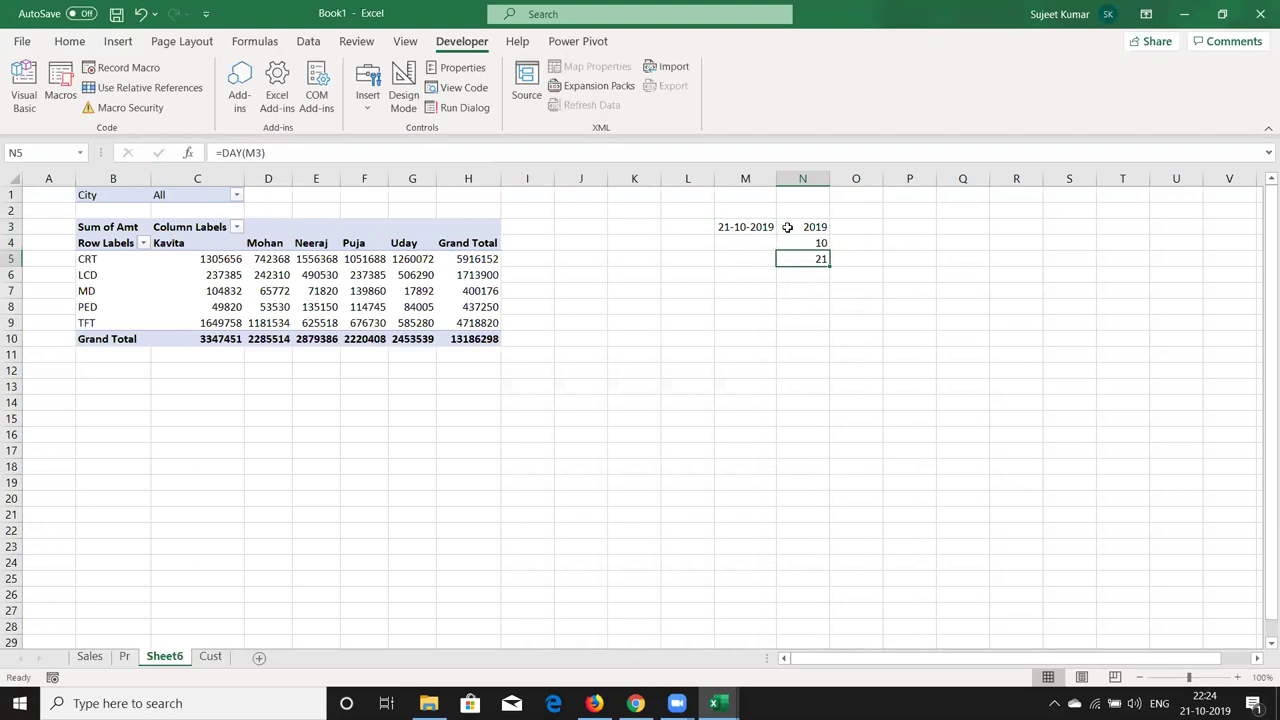
key("Up")
key("Up")
key("Left")
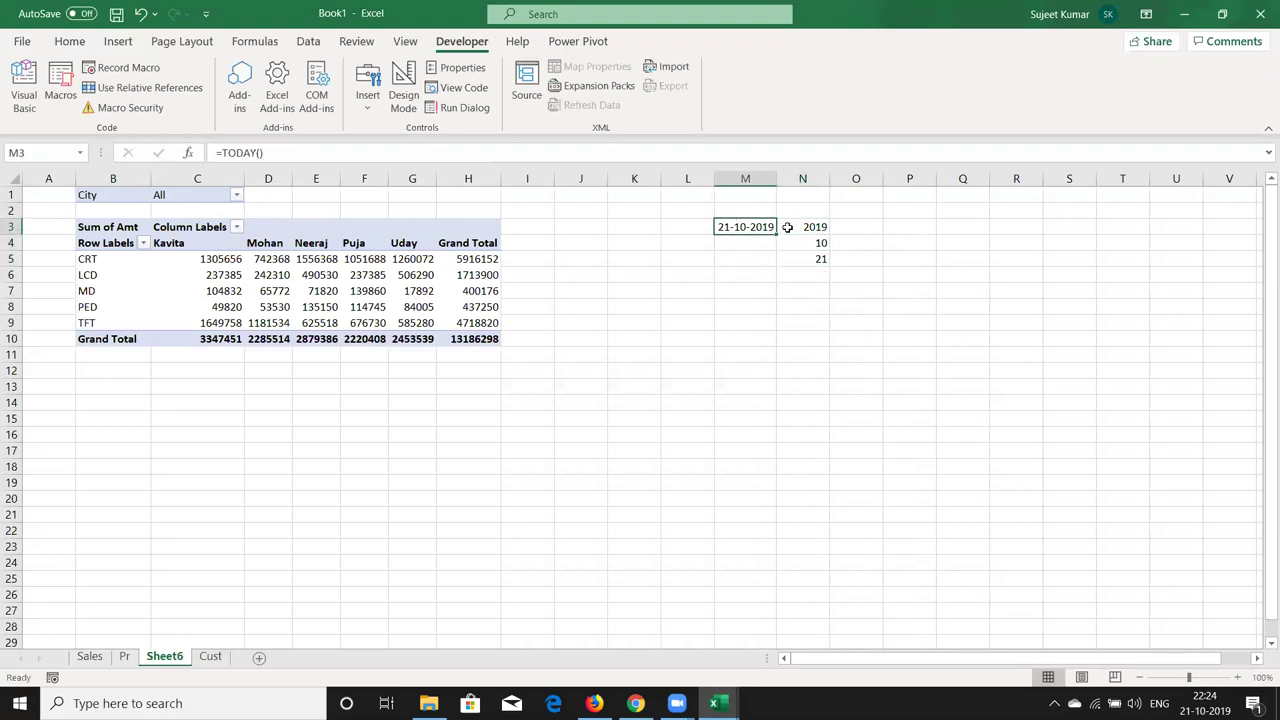
Add the line y = Year(Date) inside the FLDCR procedure.
key("alt+F11")
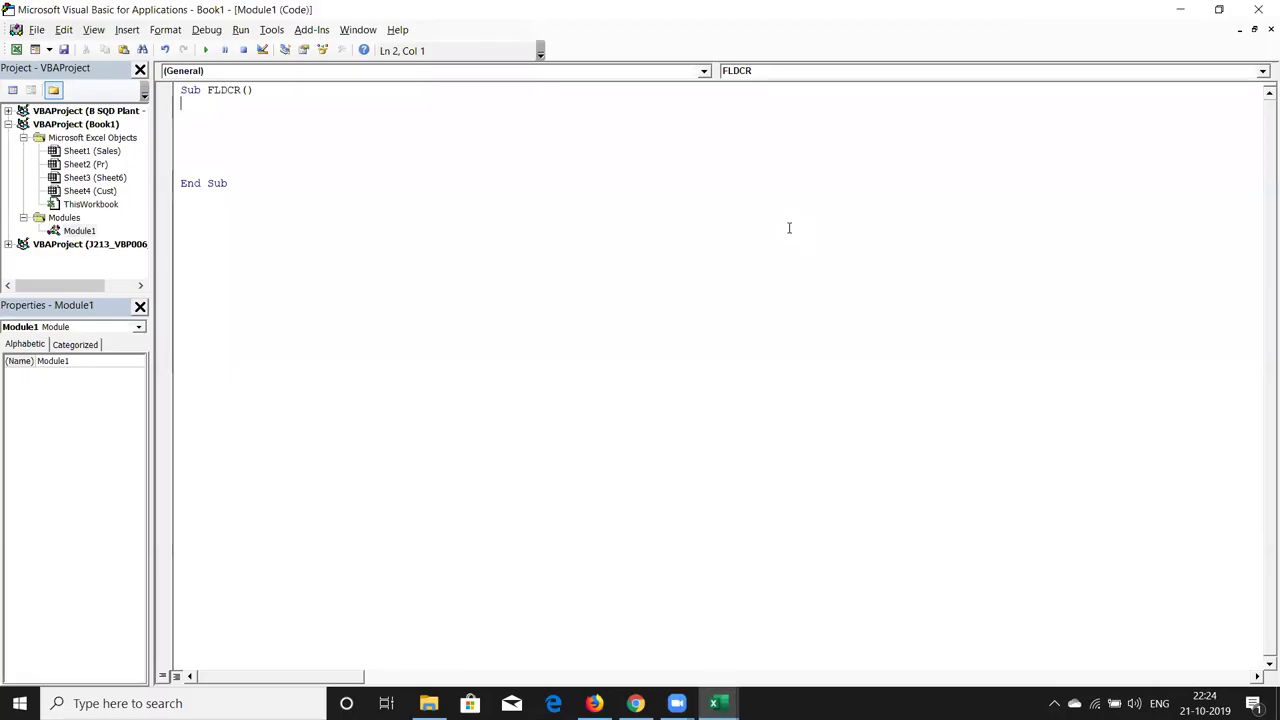
key("Return")
type("y")
type("=today")
key("BackSpace")
key("BackSpace")
Add the lines m = Month(Date) and d = Day(Date) below it.
key("BackSpace")
key("BackSpace")
key("BackSpace")
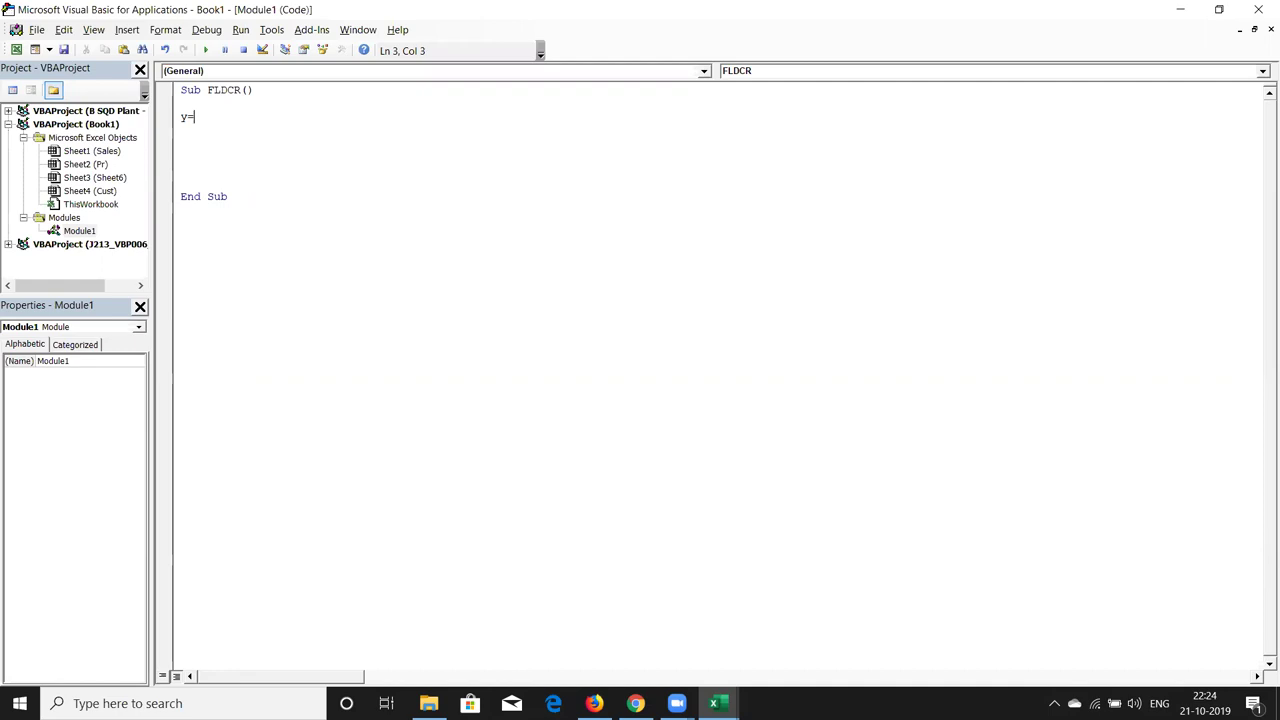
type("year(")
type("date)")
key("Down")
double_click(257, 116)
left_click(222, 127)
double_click(184, 116)
key("Down")
type("m=moth")
key("BackSpace")
key("BackSpace")
type("nth(")
type("date")
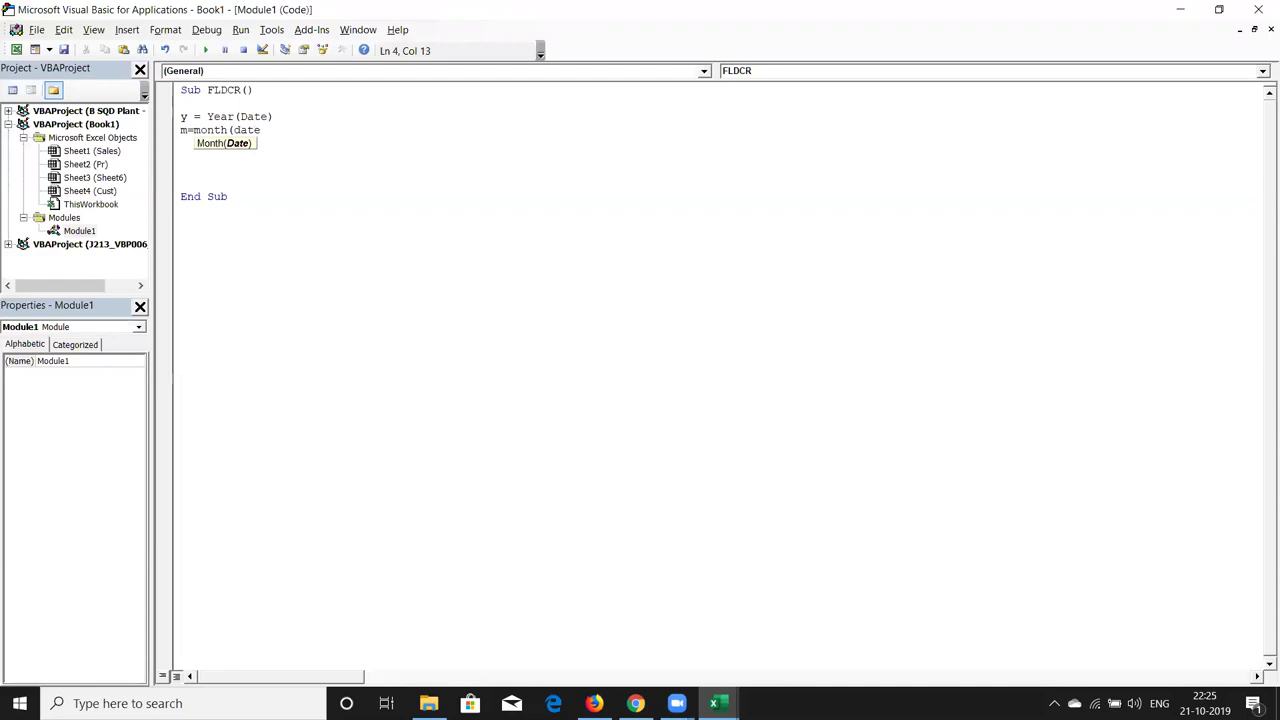
type(")")
key("Return")
type("ye")
key("BackSpace")
key("BackSpace")
type("d=da")
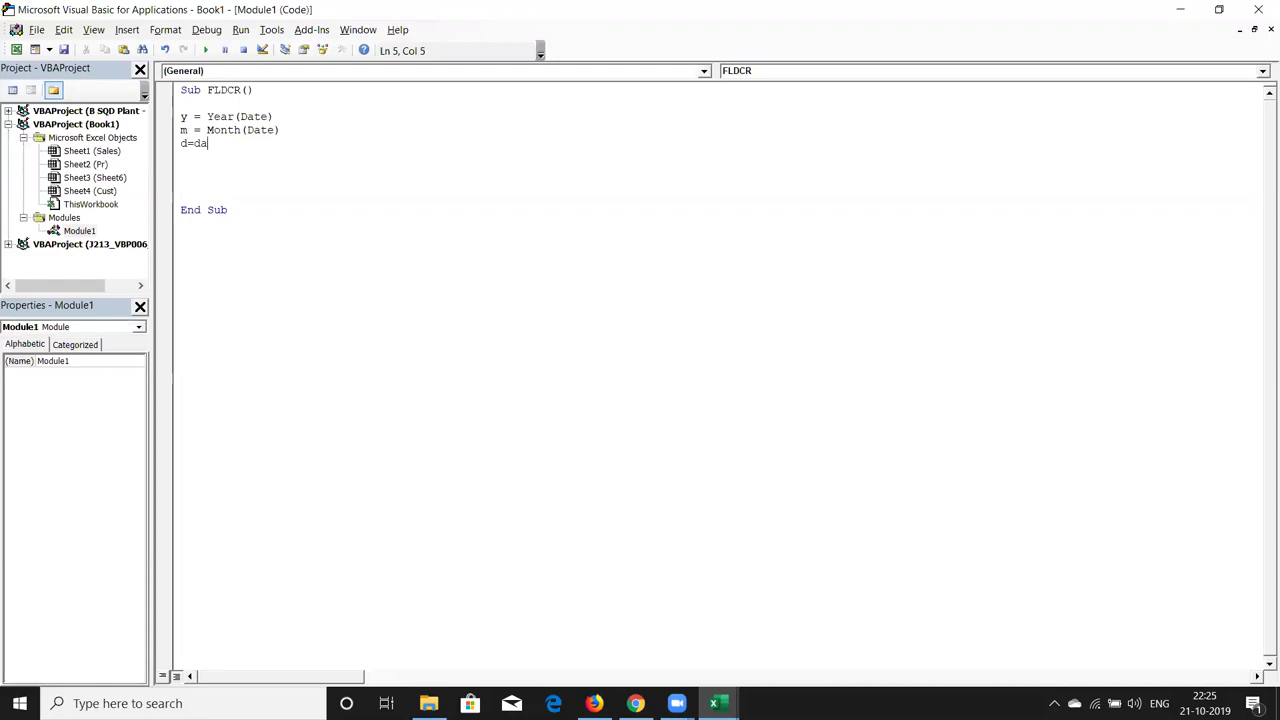
type("y")
type("(")
type("dat")
type("e)")
left_click(160, 197)
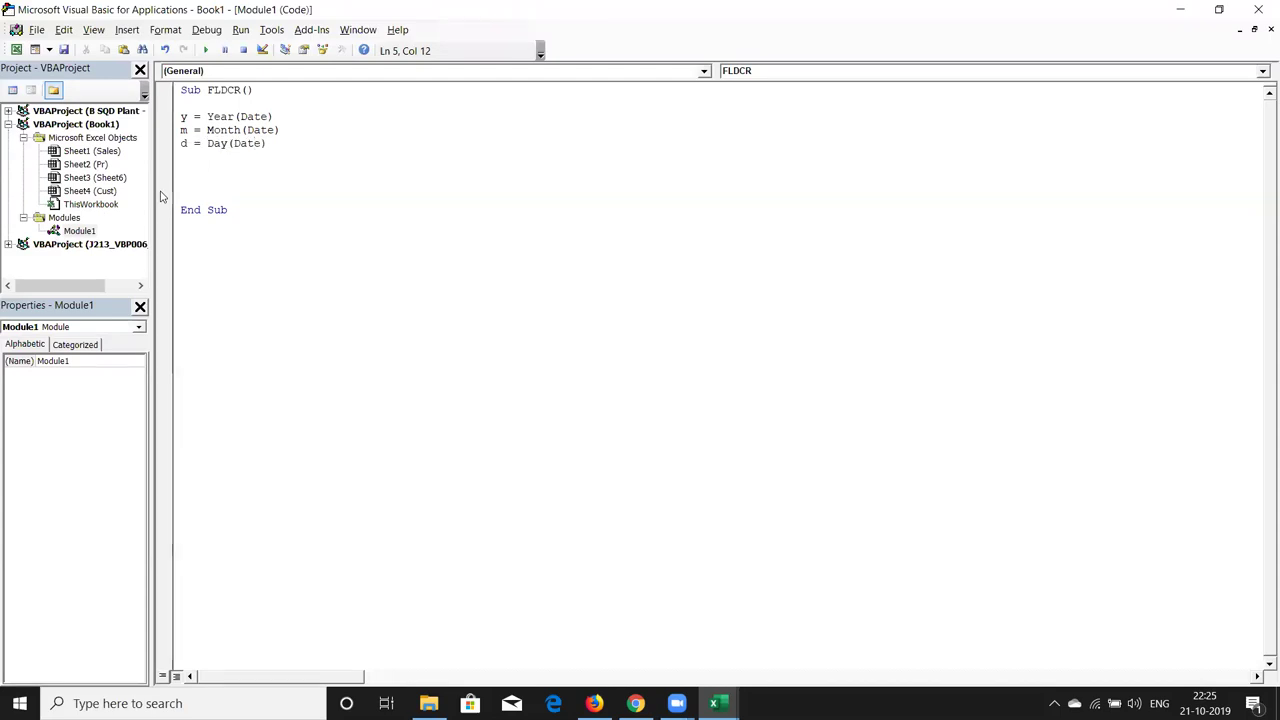
left_click(237, 185)
Add a line MkDir "E:\\2019\10\21" below the date assignments.
key("Up")
key("Up")
key("Return")
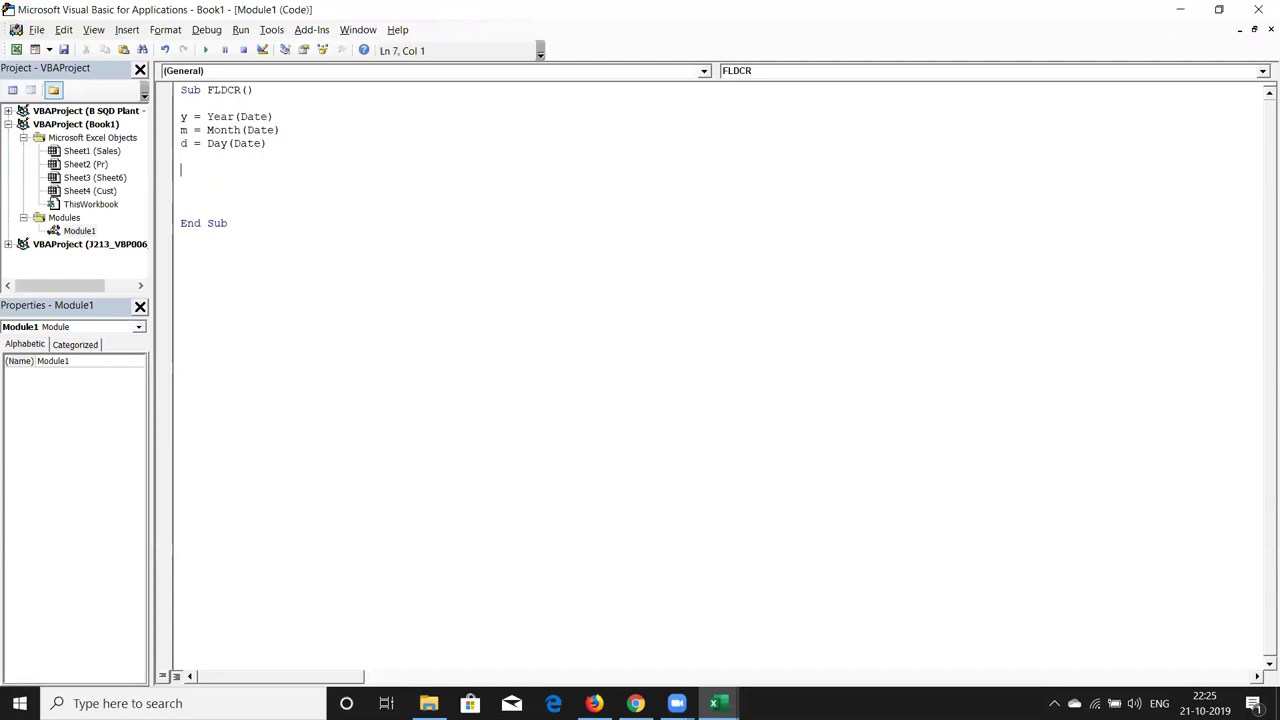
type("mkdir")
type("\"E:")
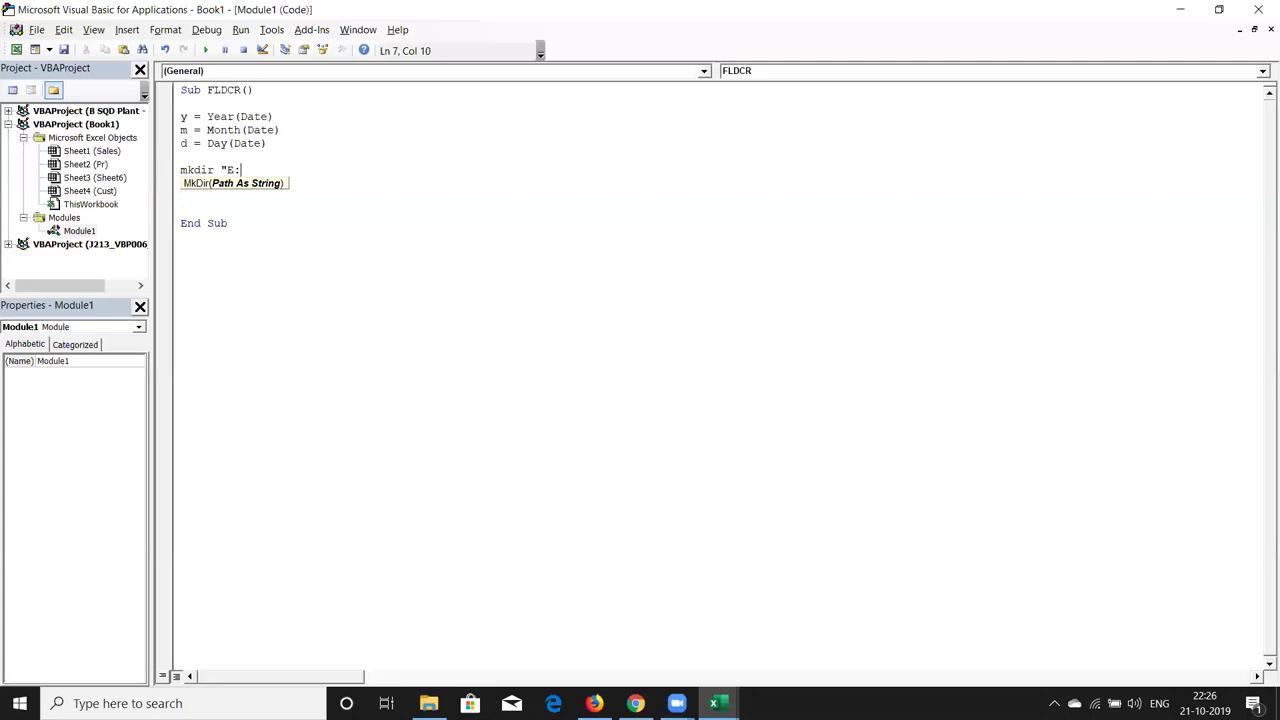
type("\\\\2019\"")
key("Return")
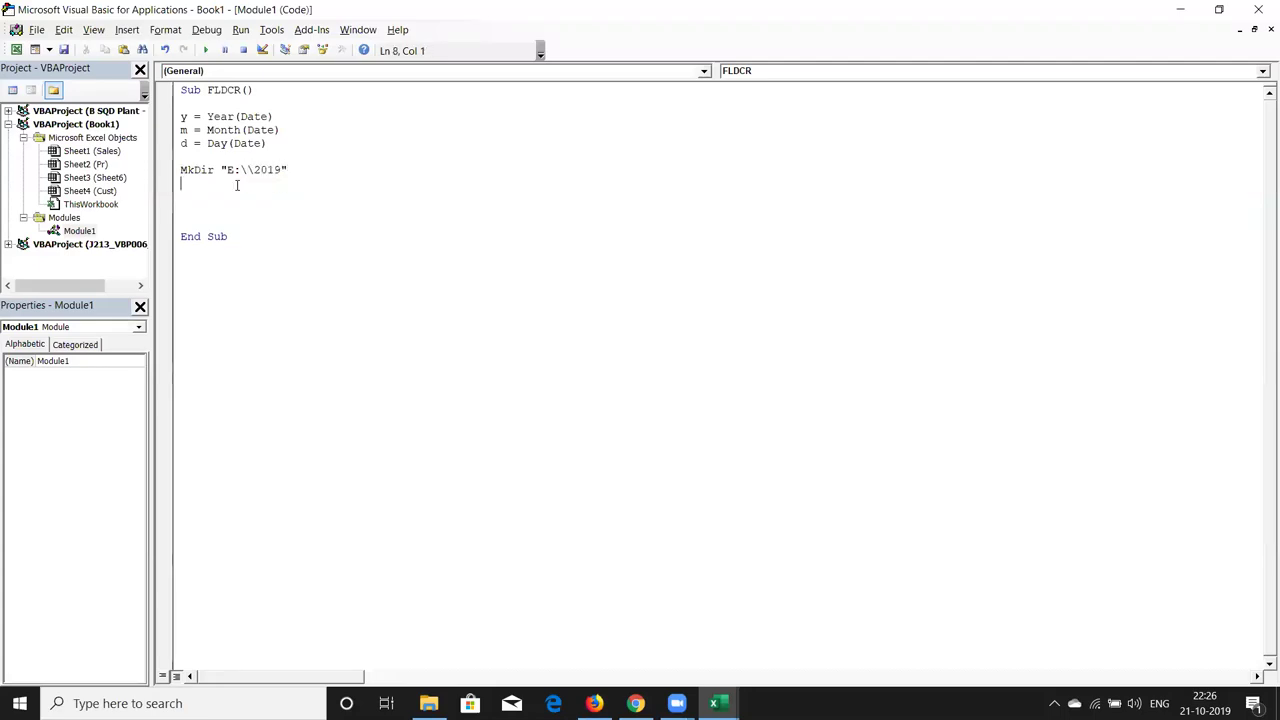
left_click_drag(236, 167, 288, 170)
left_click(288, 170)
key("BackSpace")
type("\\")
type("10")
type("\\")
type("21")
type("\"")
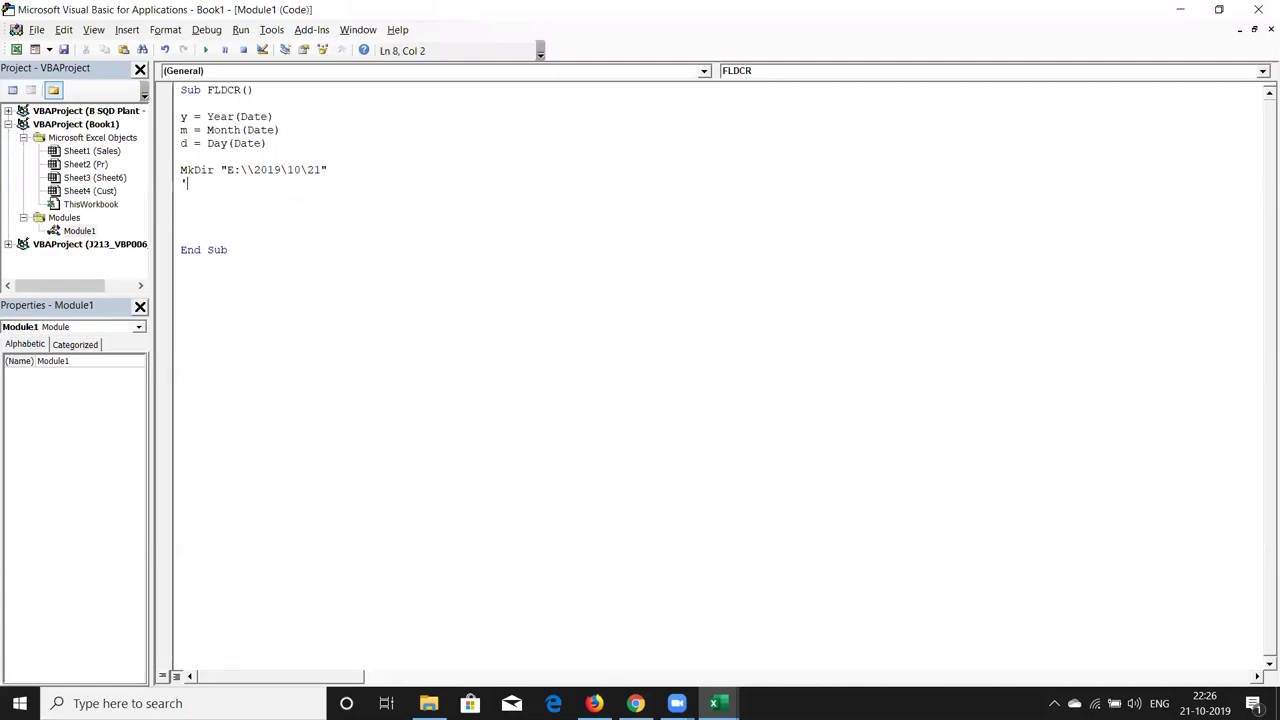
Replace the hard-coded date so the line reads MkDir "E:\\" & y.
key("BackSpace")
key("BackSpace")
key("BackSpace")
key("BackSpace")
key("BackSpace")
key("BackSpace")
key("BackSpace")
key("BackSpace")
type("\"")
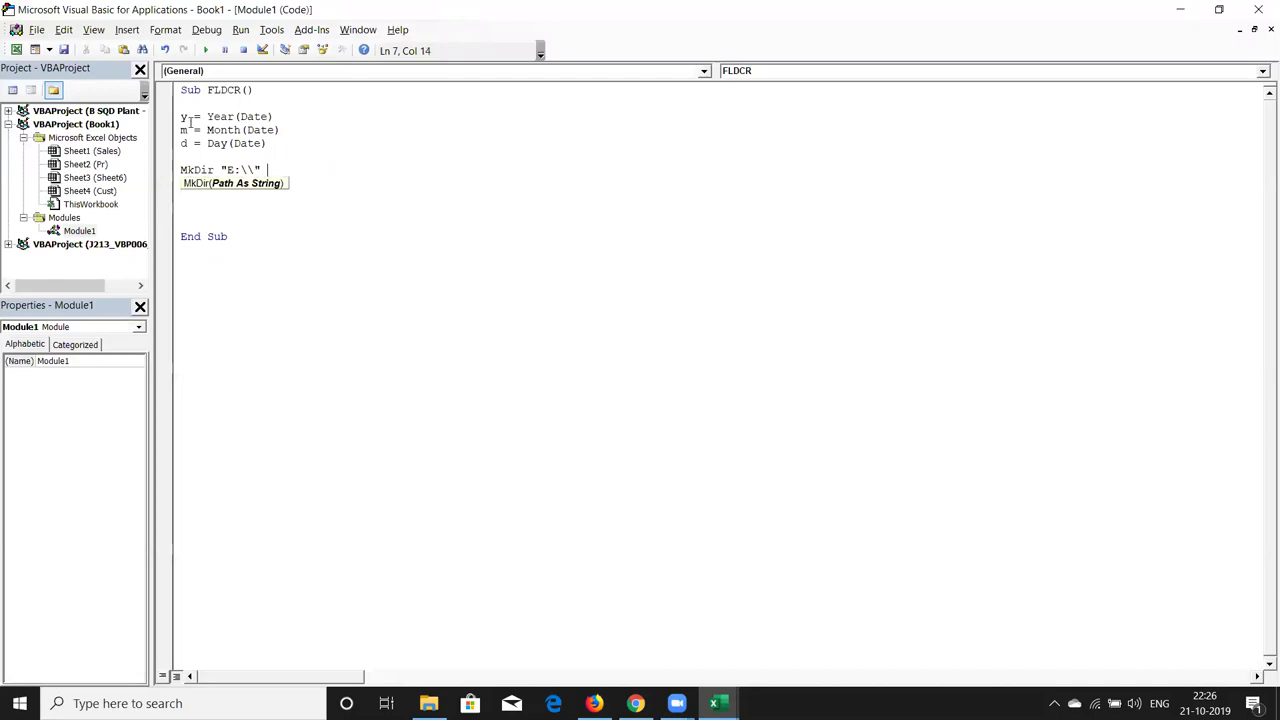
type(" & y")
key("Down")
Enter ="E:\\"&N3 in O3 to test the path, displaying E:\\2019.
key("alt+F11")
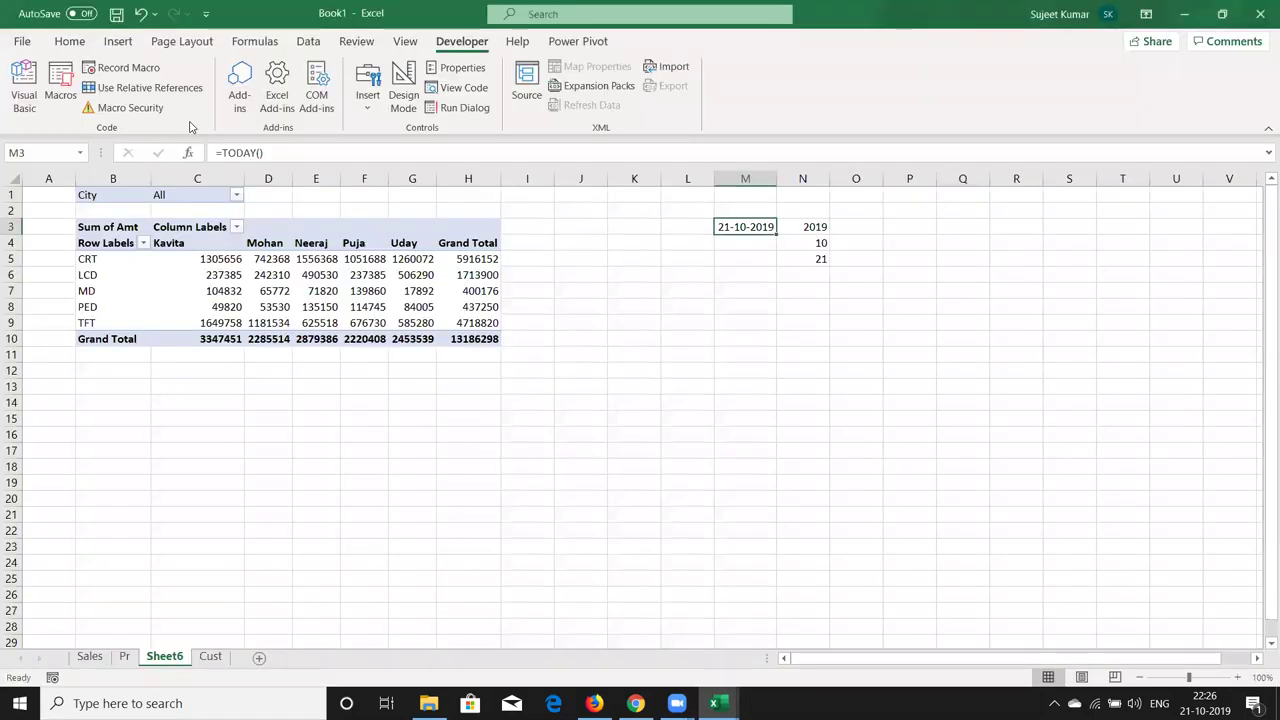
left_click(795, 222)
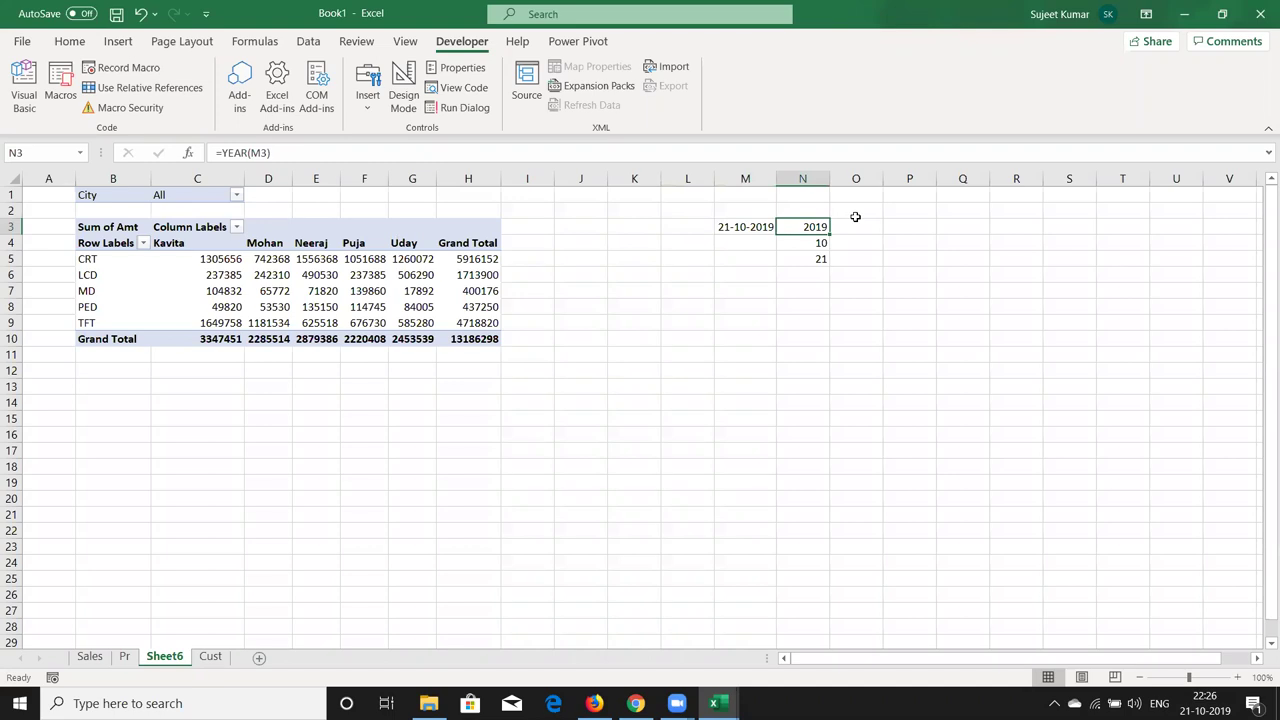
left_click(855, 222)
type("=")
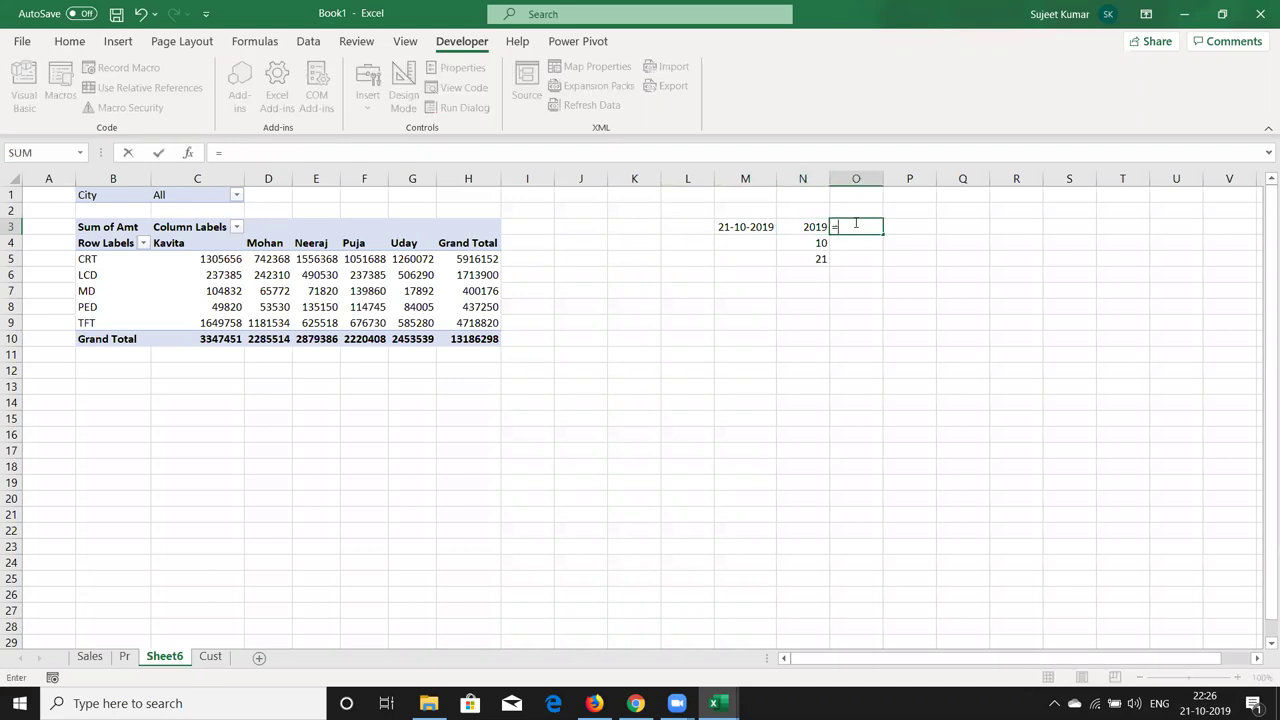
type("\"E:\\")
type("\\\"")
type("&")
left_click(805, 231)
key("Return")
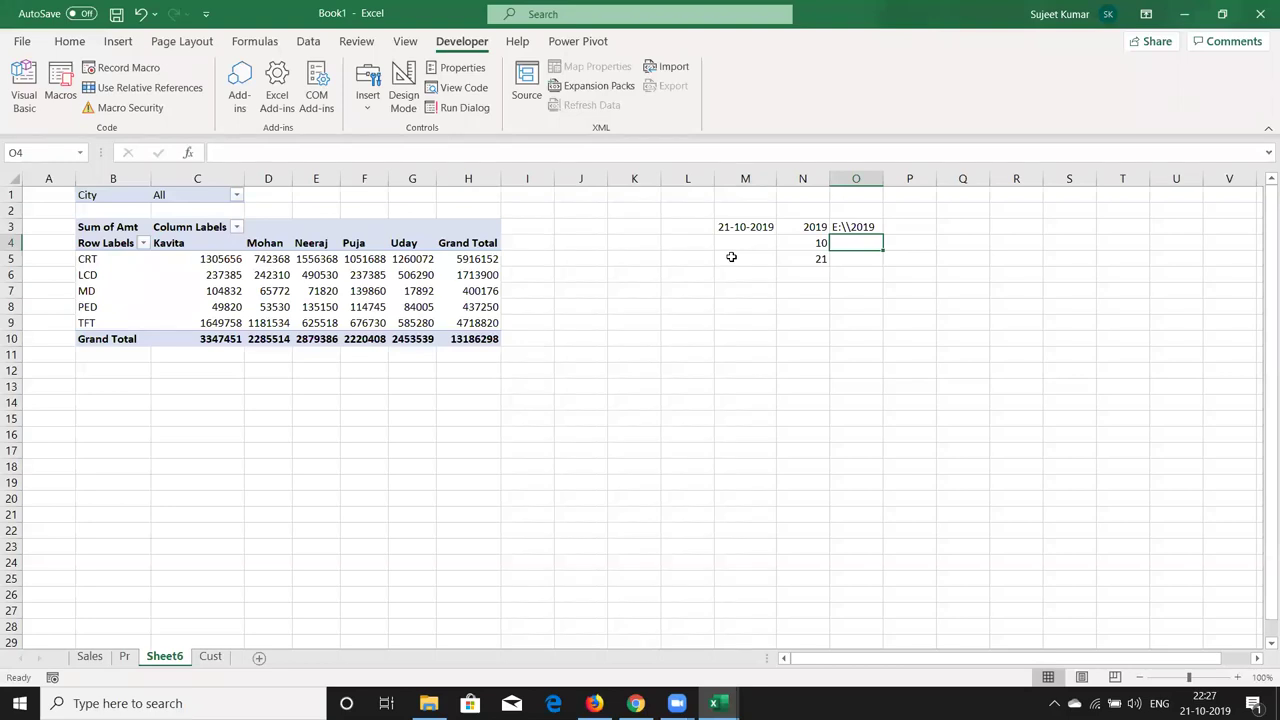
Duplicate the MkDir line and append & "\" & m for the month folder.
key("alt+Tab")
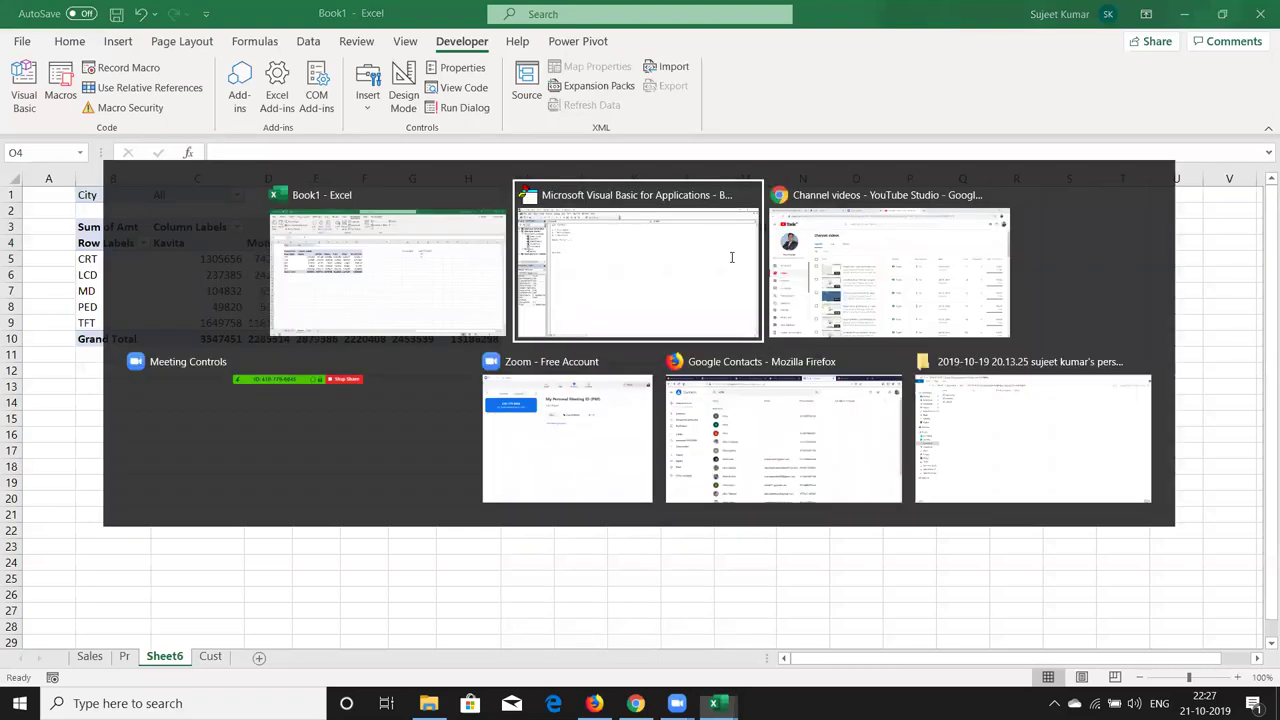
key("Left")
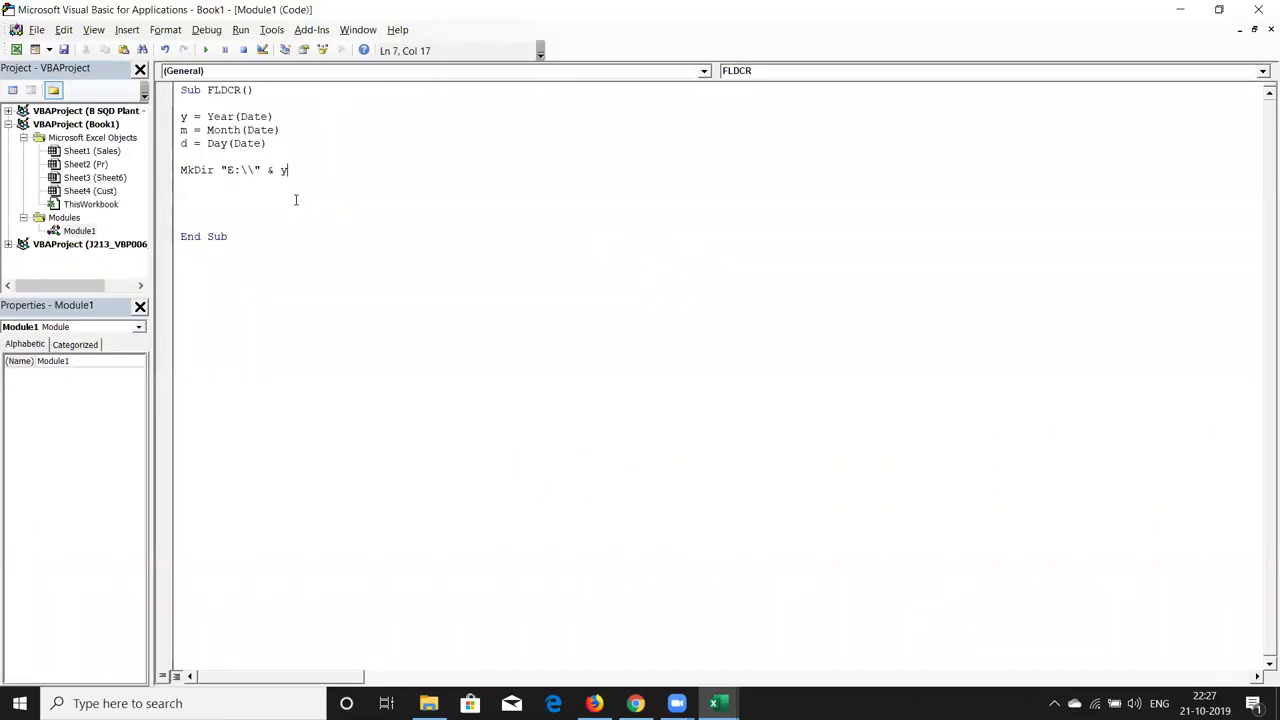
key("shift+Down")
key("shift+Down")
key("shift+Down")
key("shift+Down")
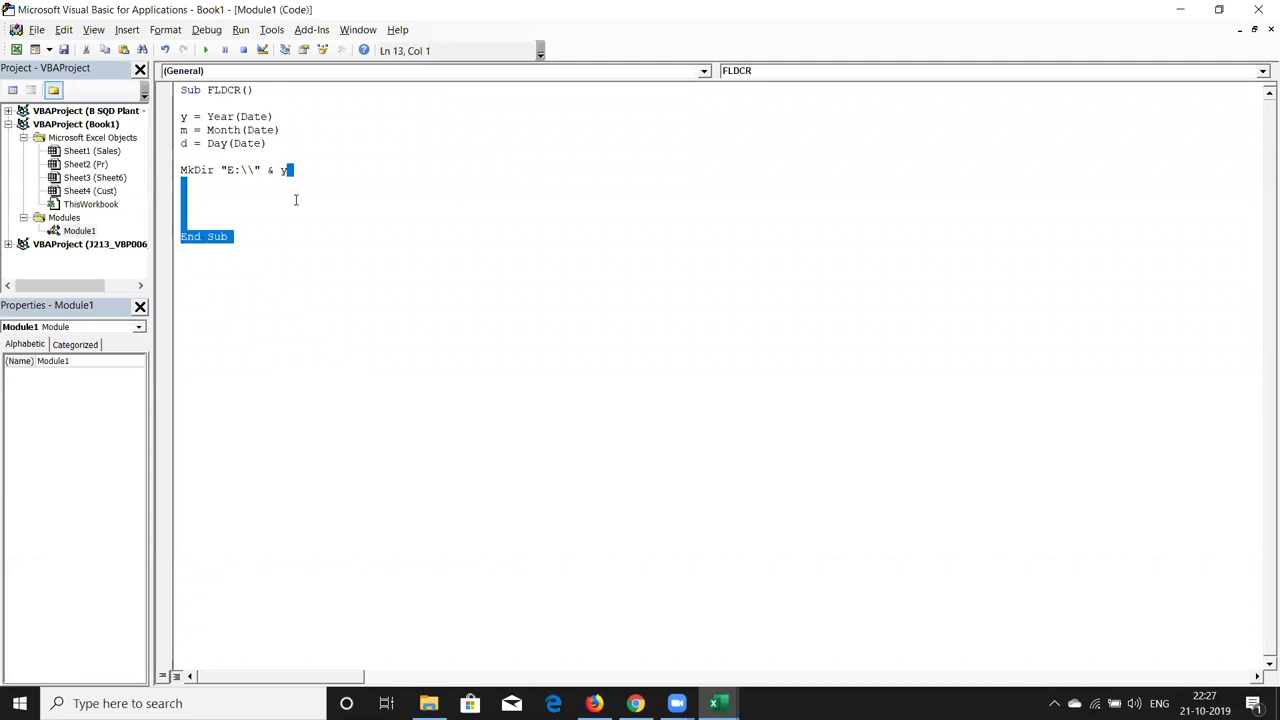
key("Up")
key("Up")
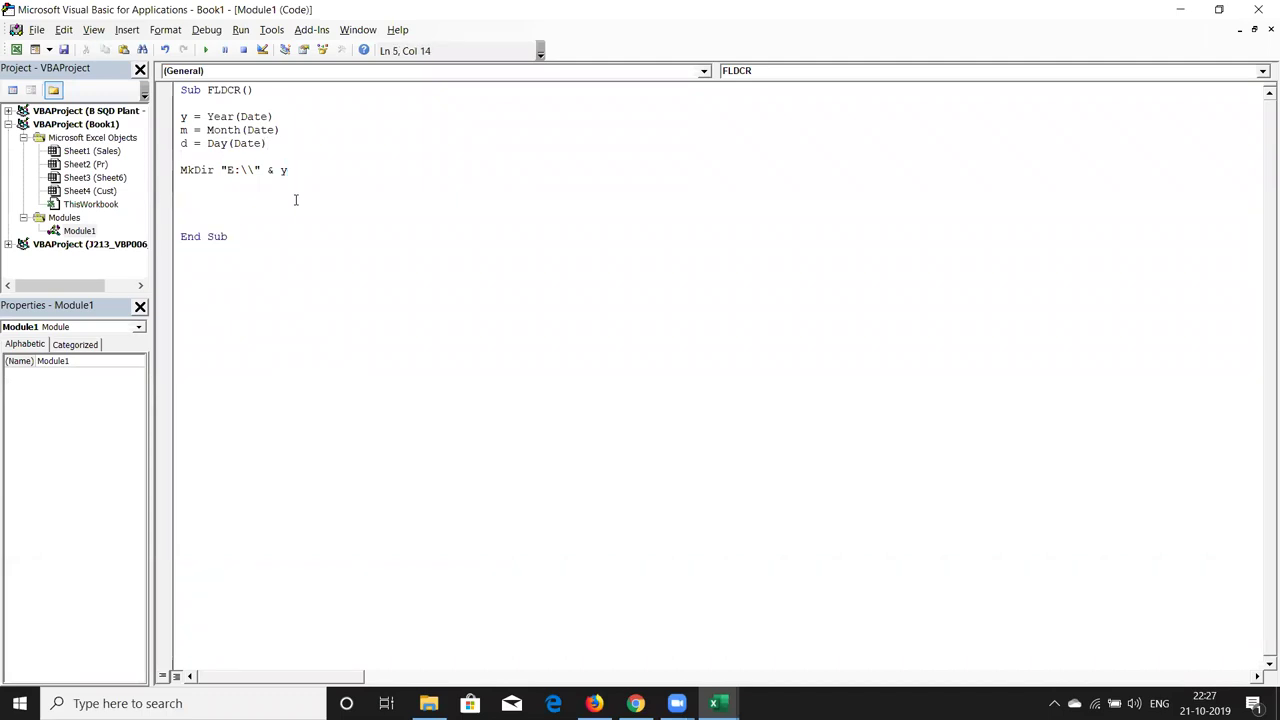
key("Down")
key("shift+Down")
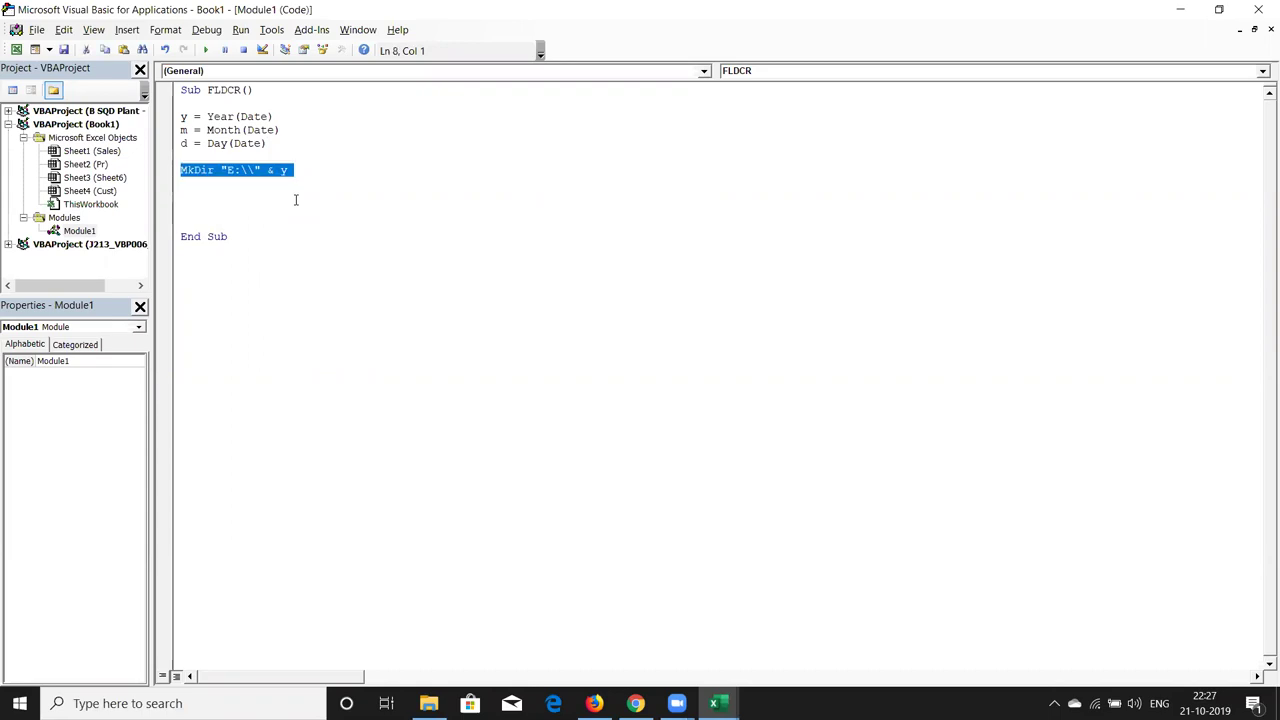
key("ctrl+c")
key("ctrl+v")
key("ctrl+v")
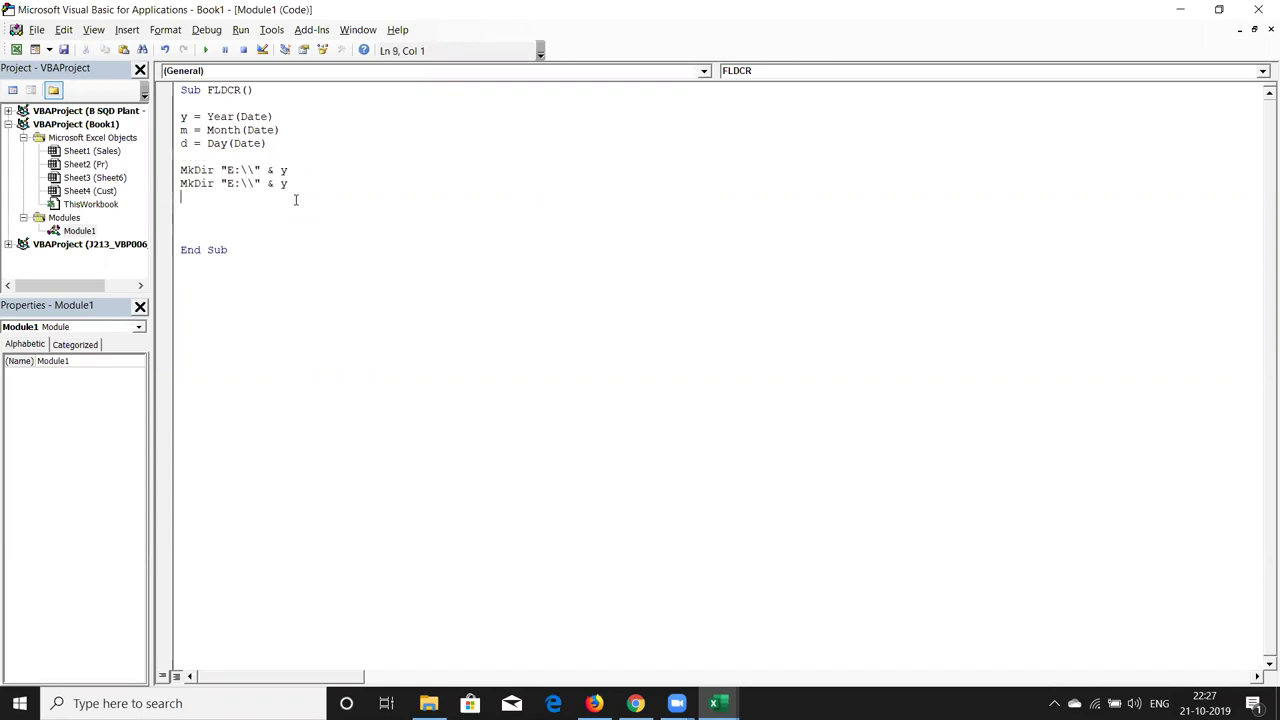
left_click(313, 184)
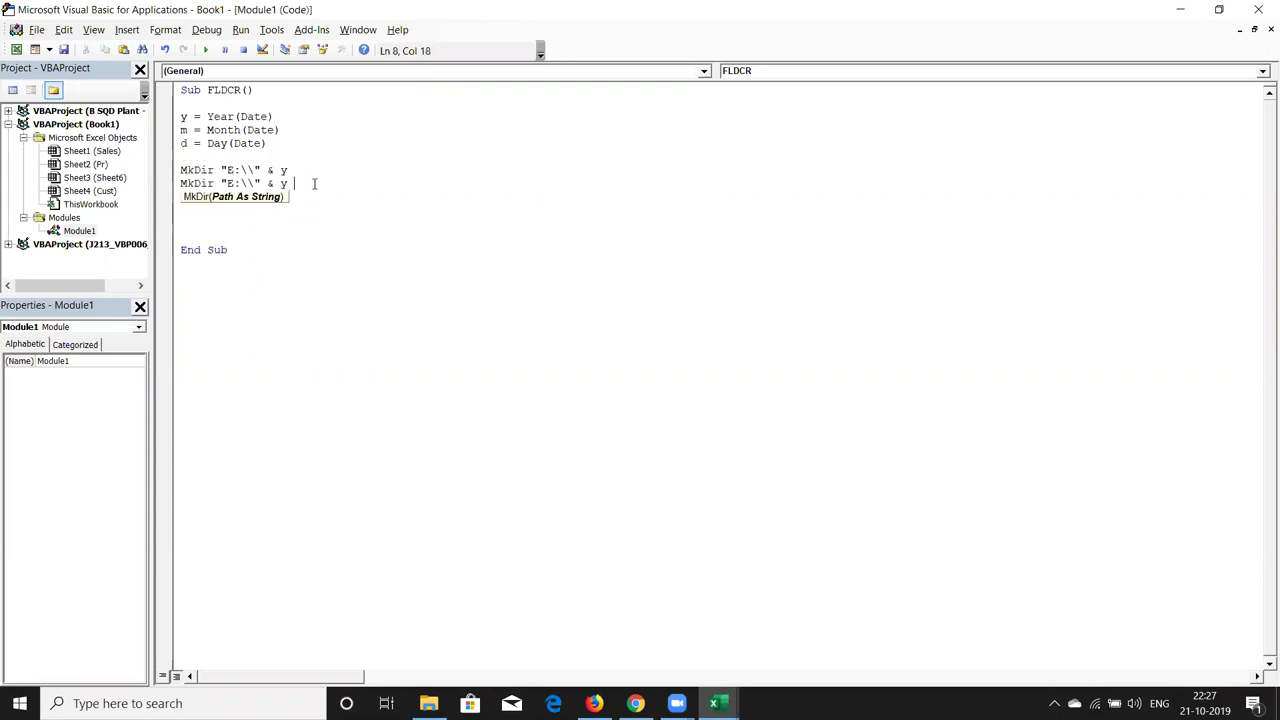
type("& \"\\\" ")
type("& m")
key("Return")
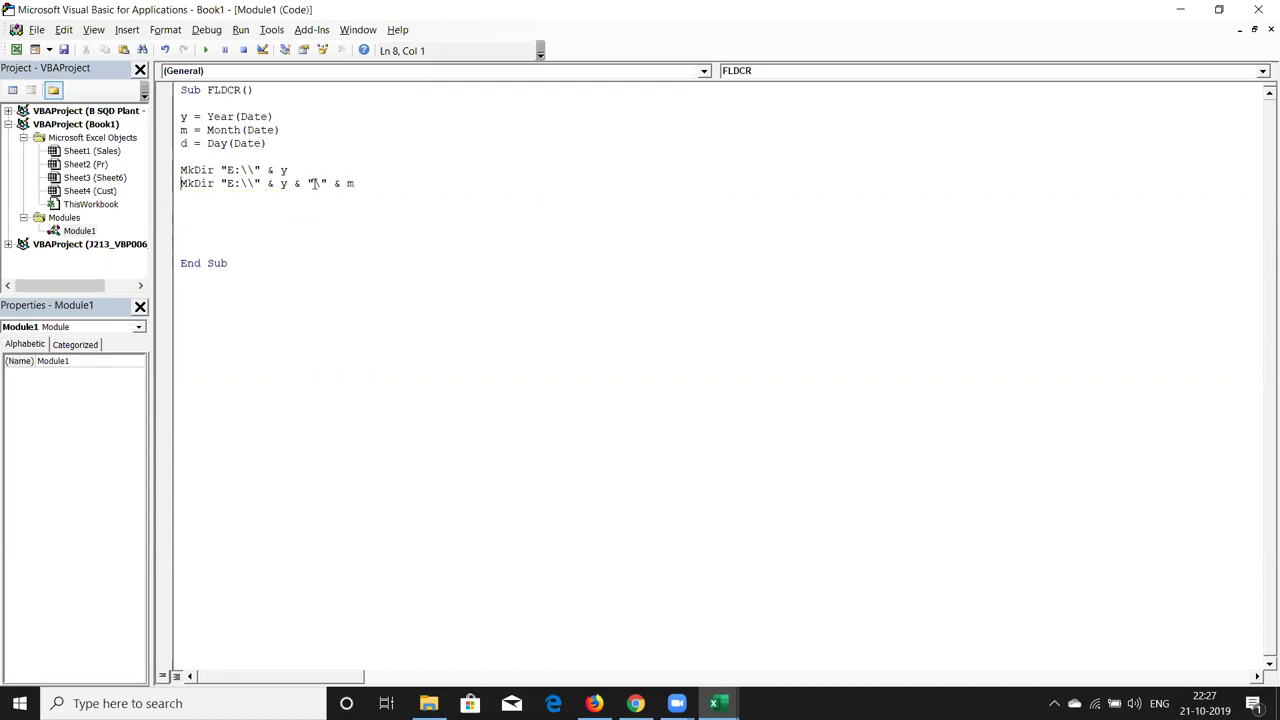
Duplicate the month-level MkDir line and append & "\" & d for the day folder.
key("shift+Down")
key("ctrl+c")
key("ctrl+v")
key("ctrl+v")
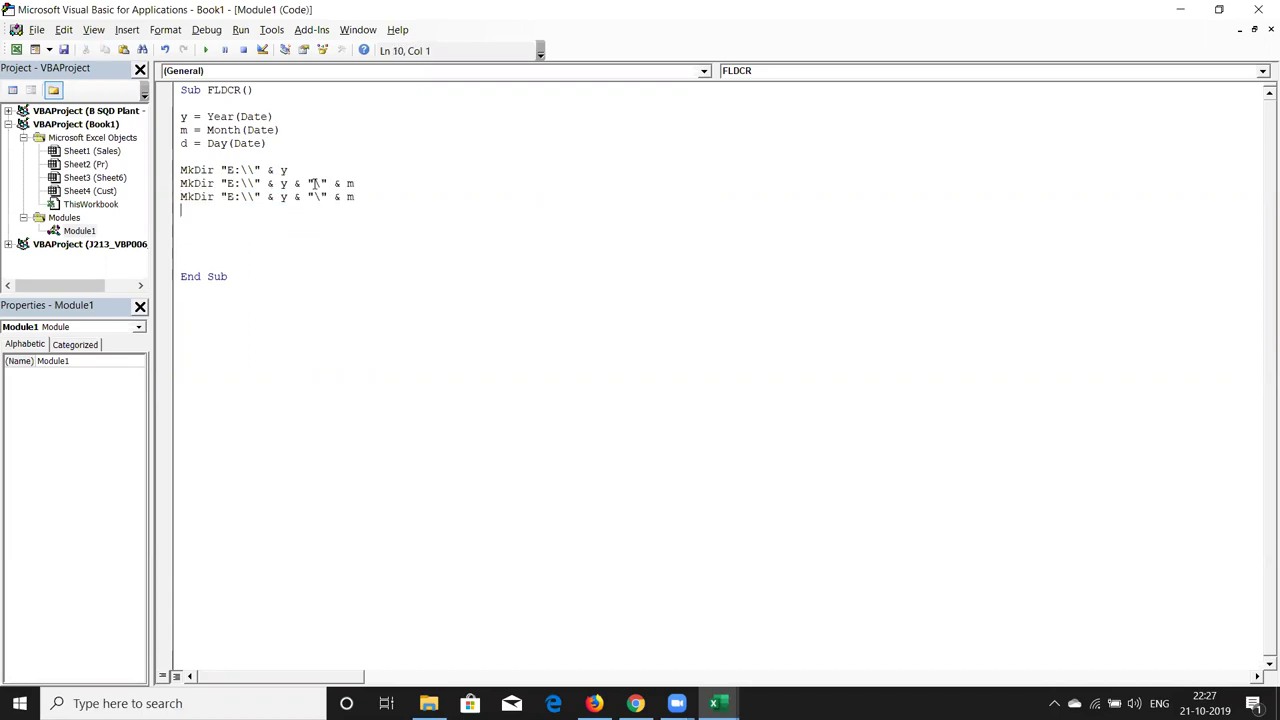
key("BackSpace")
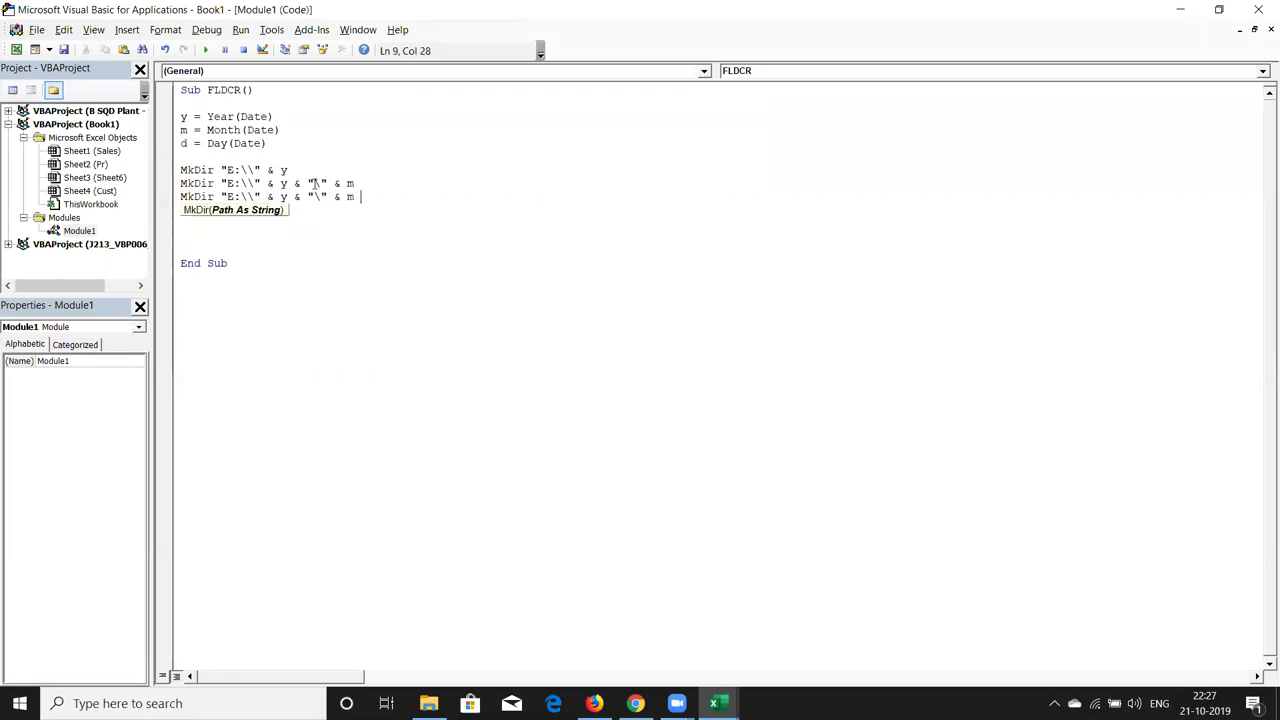
type("& \"\\\" & d")
key("Return")
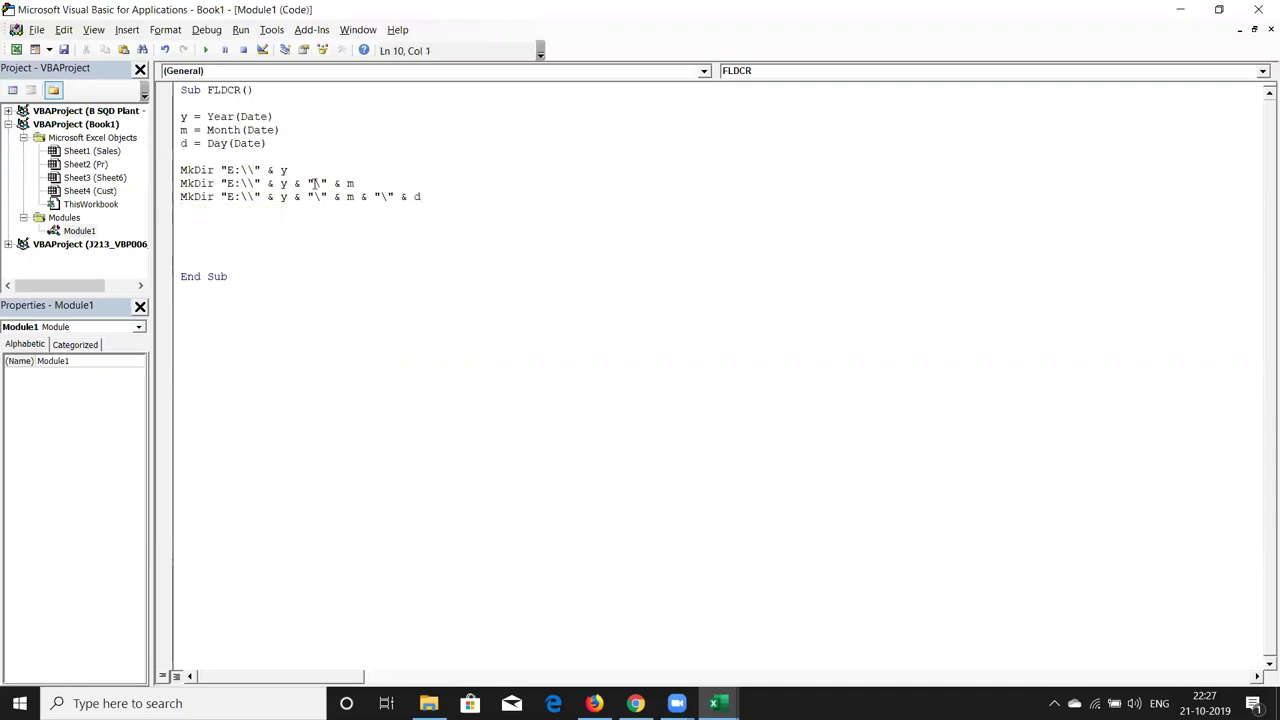
key("Up")
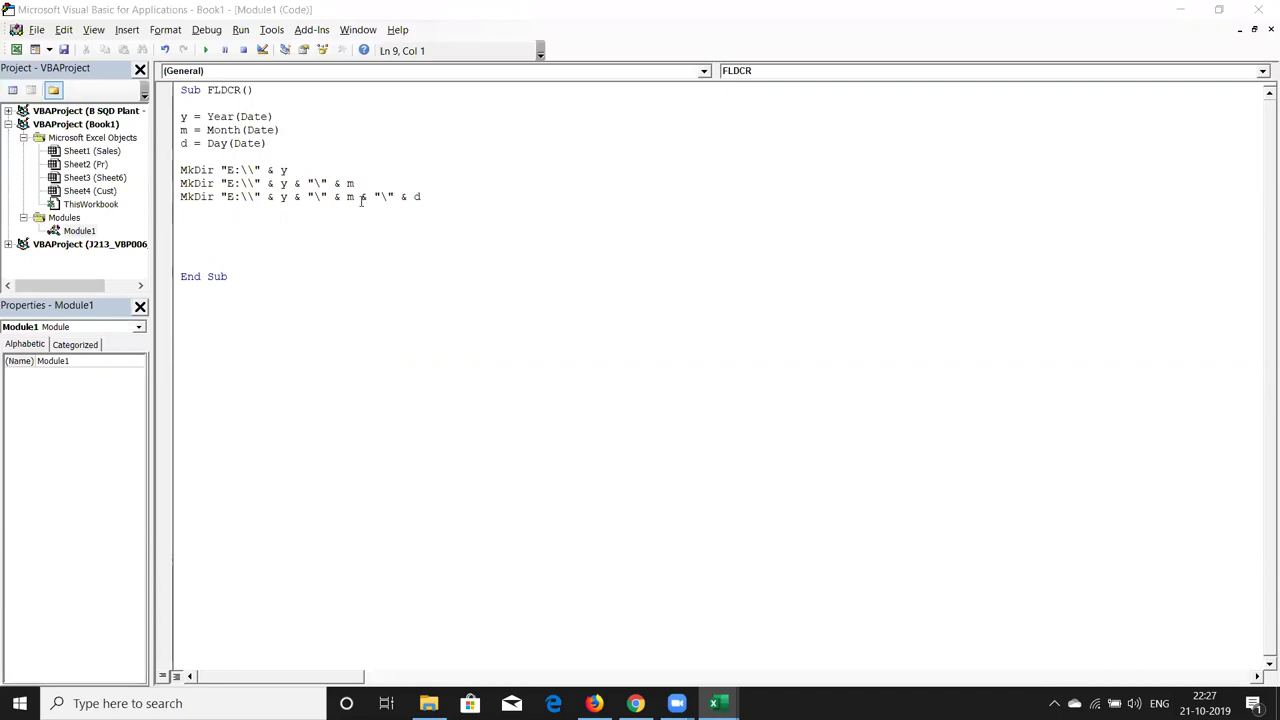
left_click(305, 208)
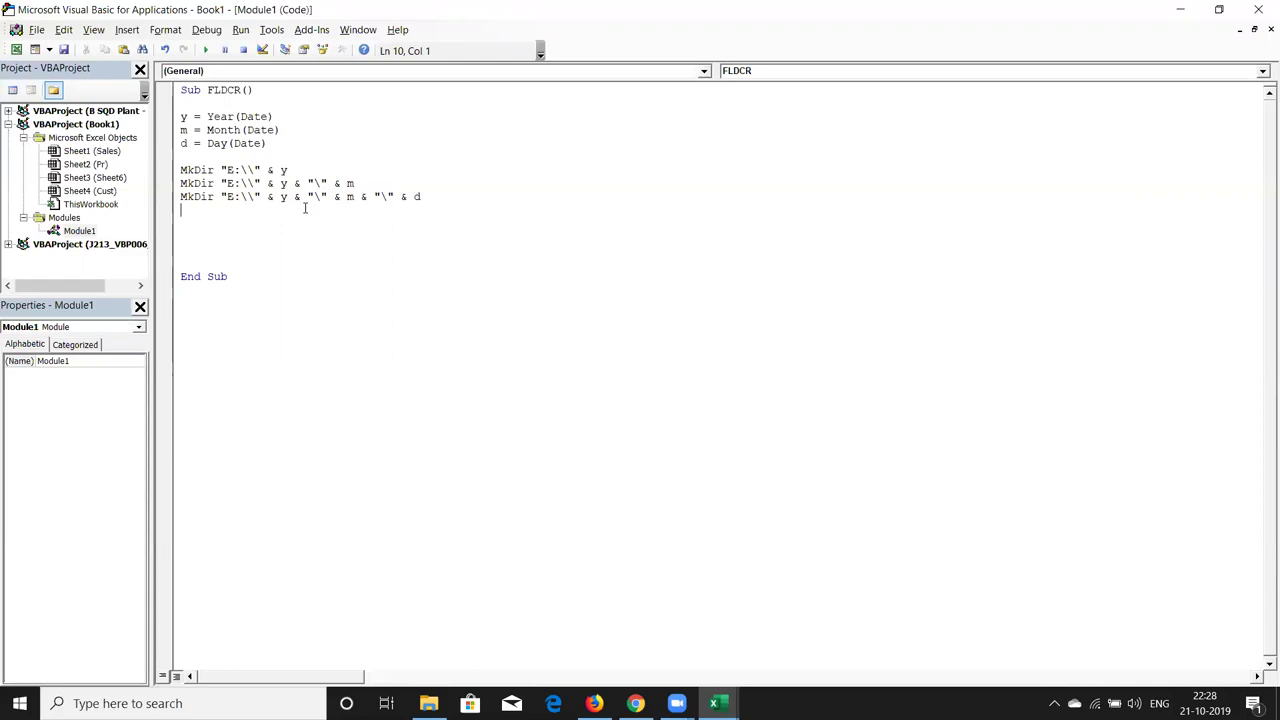
left_click(228, 185)
Insert a new line below d = Day(Date) and type 'on error resume next'.
key("Up")
left_click(210, 168)
left_click(184, 157)
key("Return")
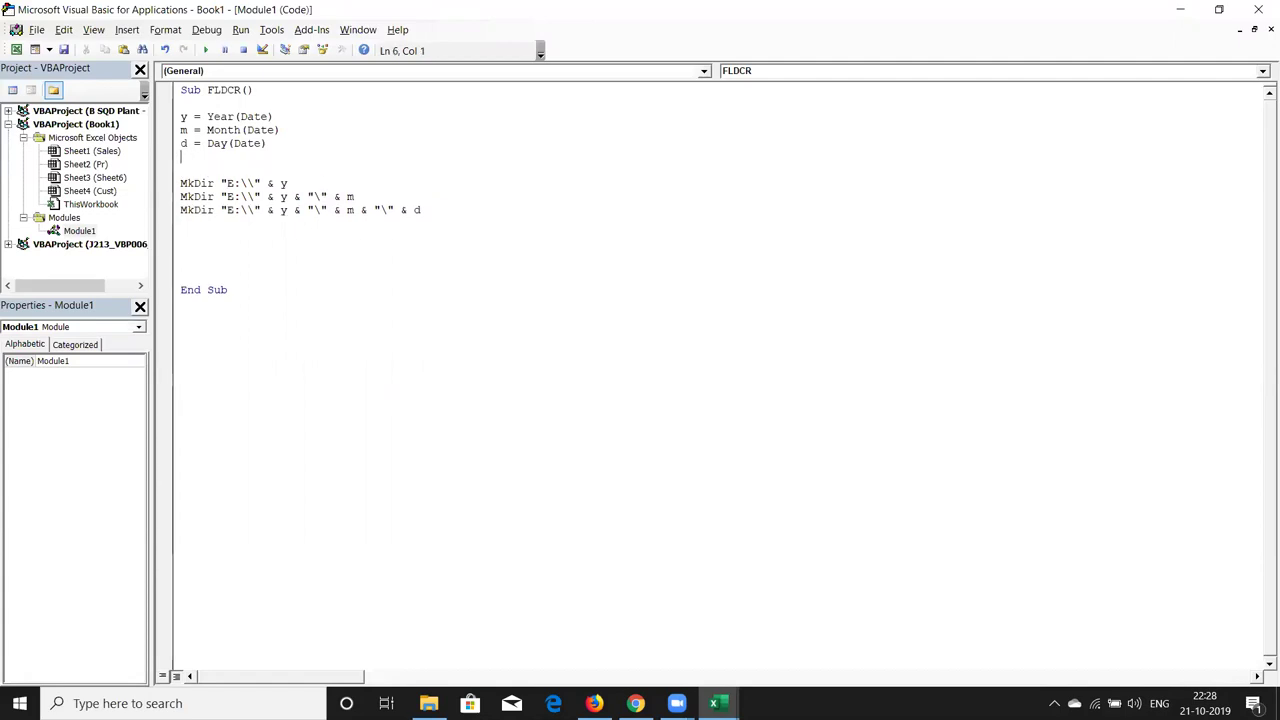
type("on ")
type("errlr")
key("BackSpace")
key("BackSpace")
type("or resume next")
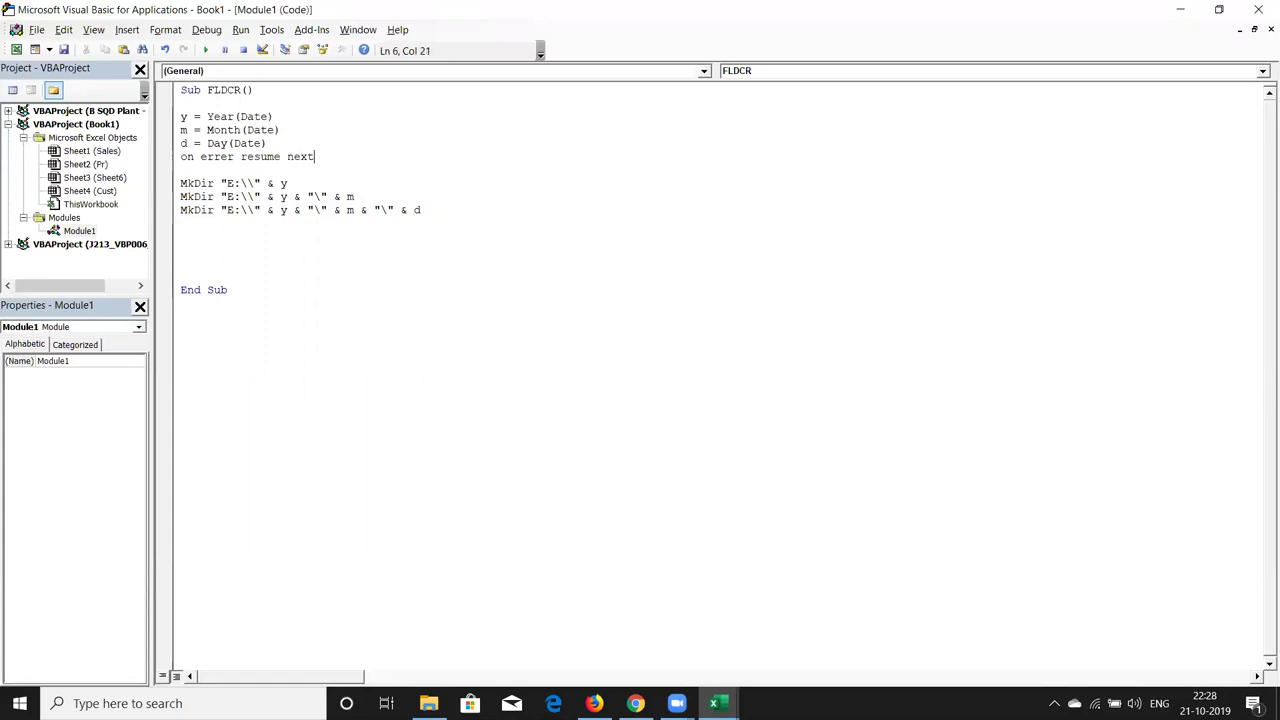
Dismiss the compile error and correct the line to read On Error Resume Next.
left_click(185, 165)
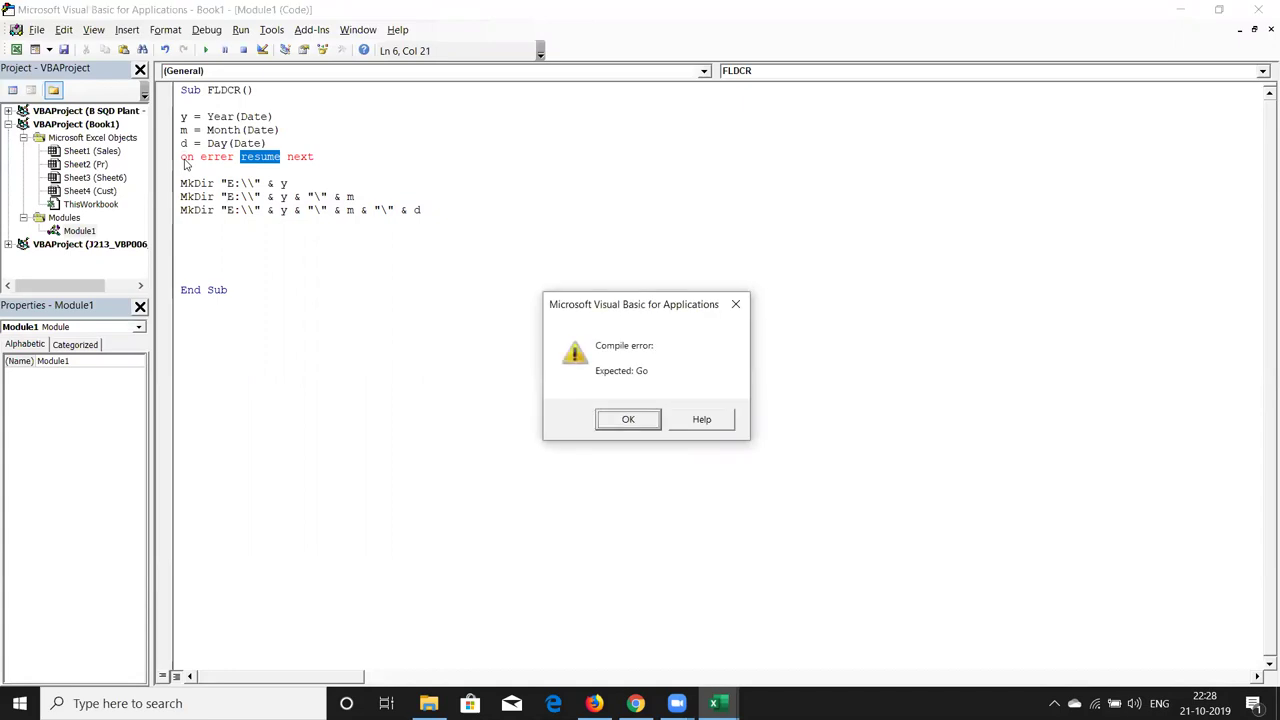
key("Tab")
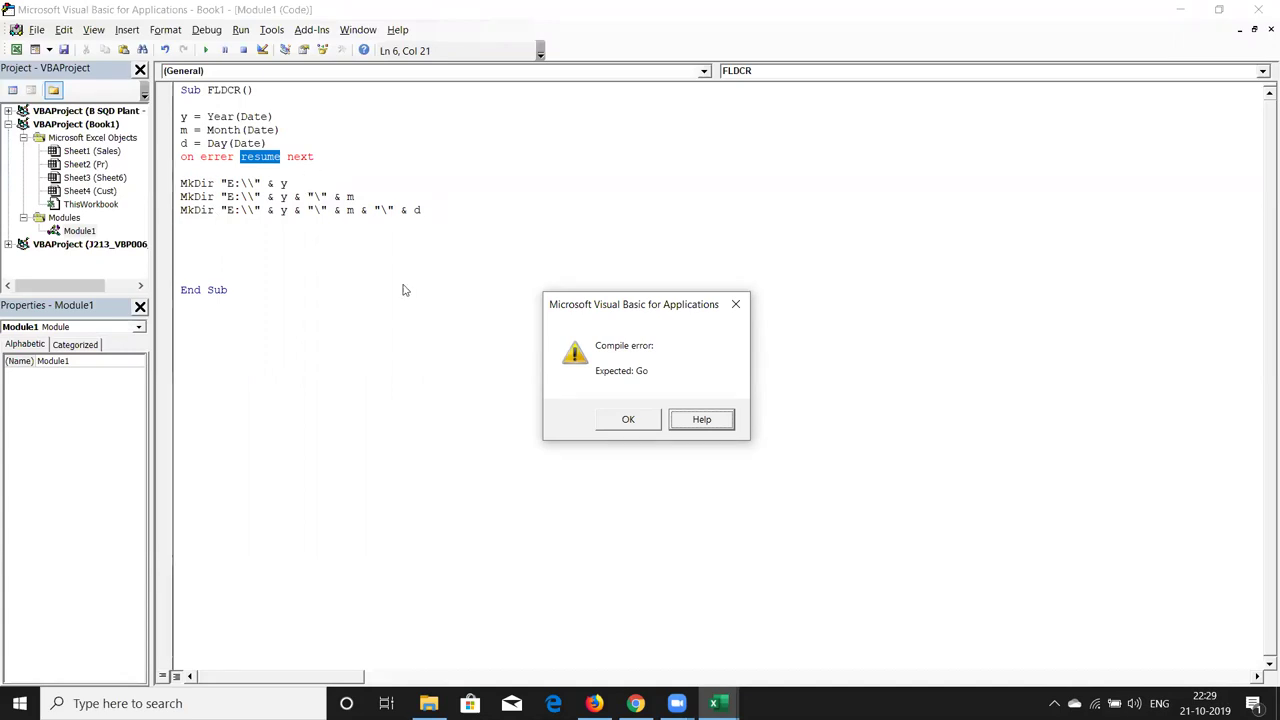
left_click(653, 418)
key("Delete")
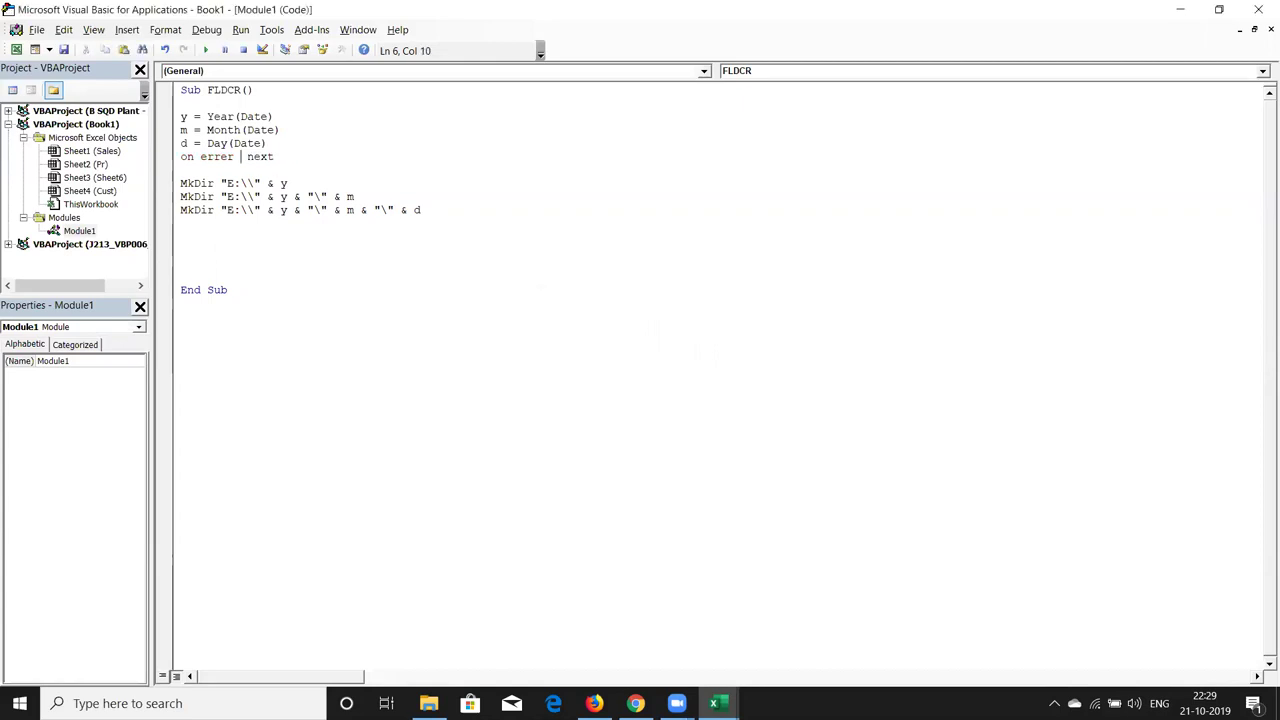
key("Left")
key("Left")
key("Left")
key("Left")
key("Right")
key("Right")
key("Right")
key("BackSpace")
key("BackSpace")
key("BackSpace")
key("BackSpace")
key("BackSpace")
key("BackSpace")
type("Error ")
type("Re")
type("s")
type("u")
key("Down")
Add a blank line above On Error Resume Next and highlight its words Error, Resume, Next.
left_click(282, 157)
left_click(181, 170)
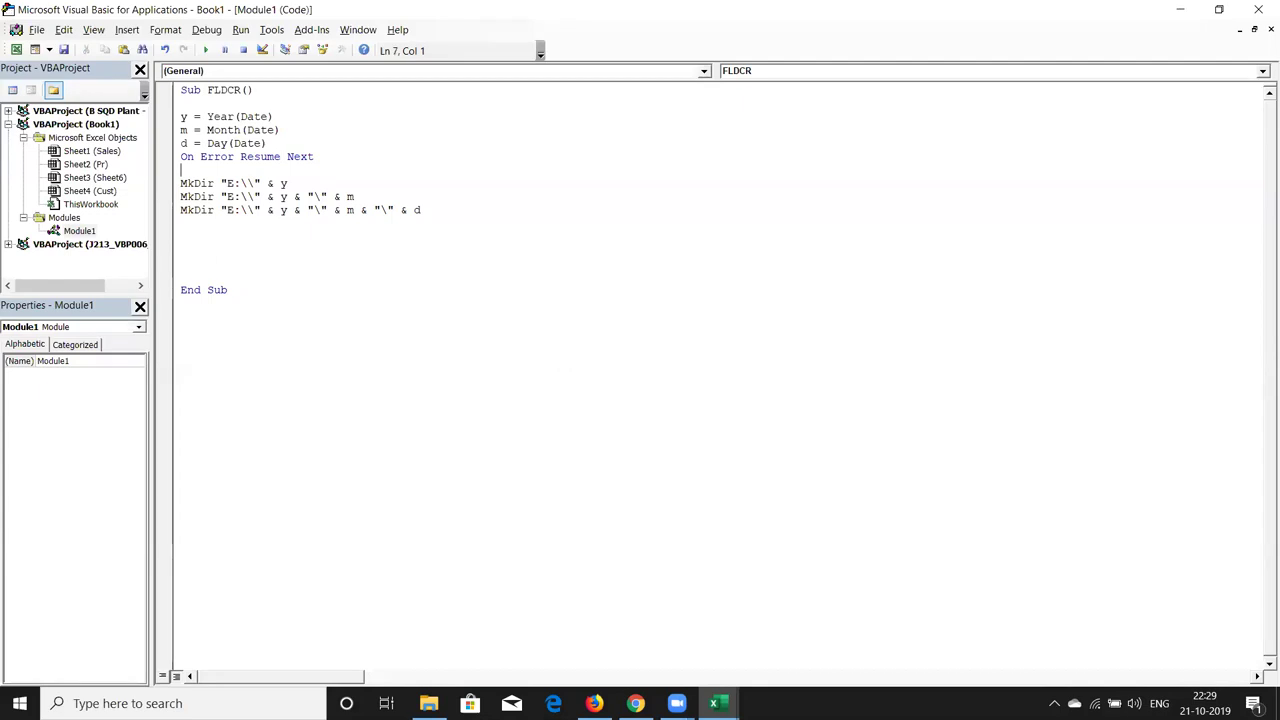
left_click(182, 157)
key("Return")
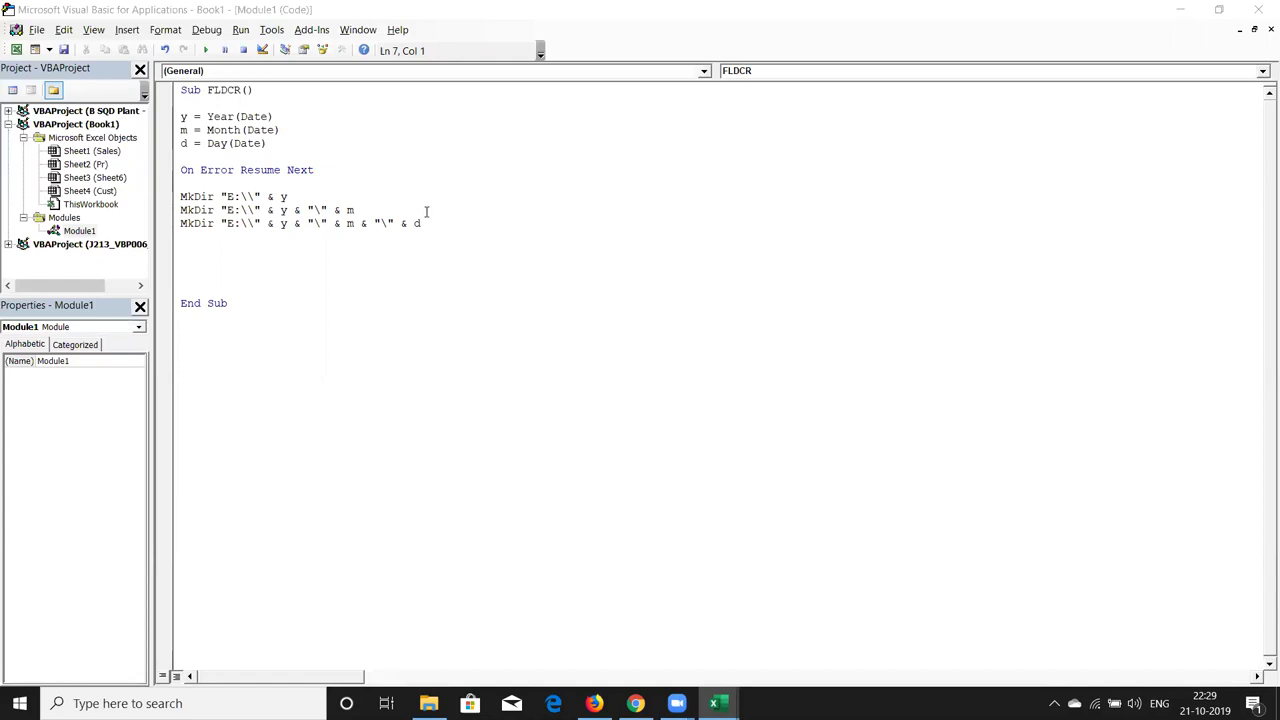
double_click(229, 170)
double_click(260, 170)
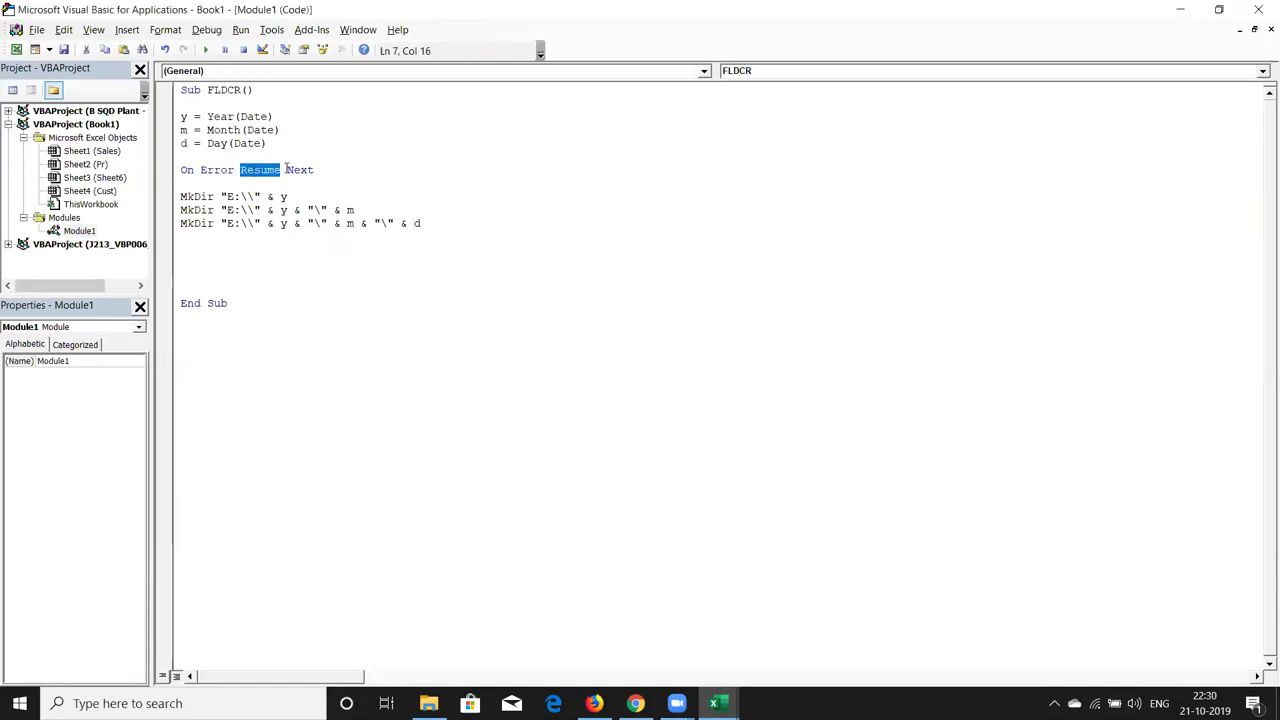
double_click(290, 170)
Toggle a breakpoint on the first MkDir line on and off again.
left_click(233, 197)
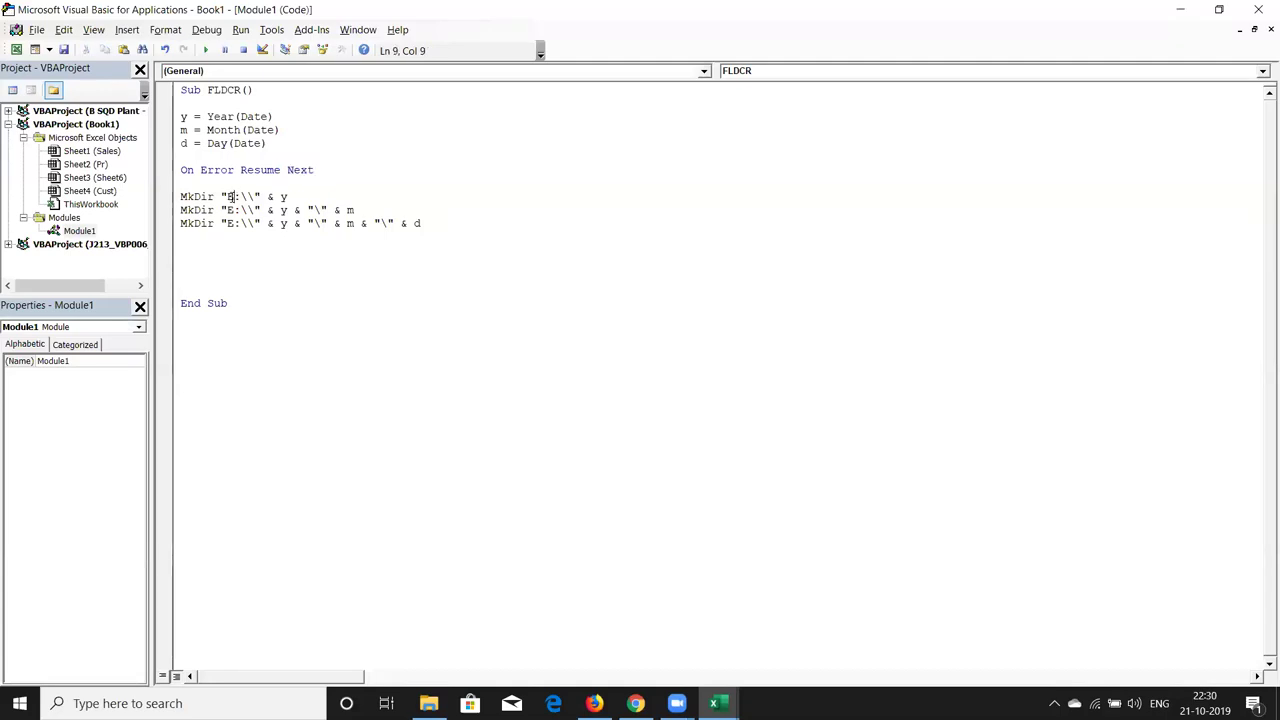
left_click(172, 200)
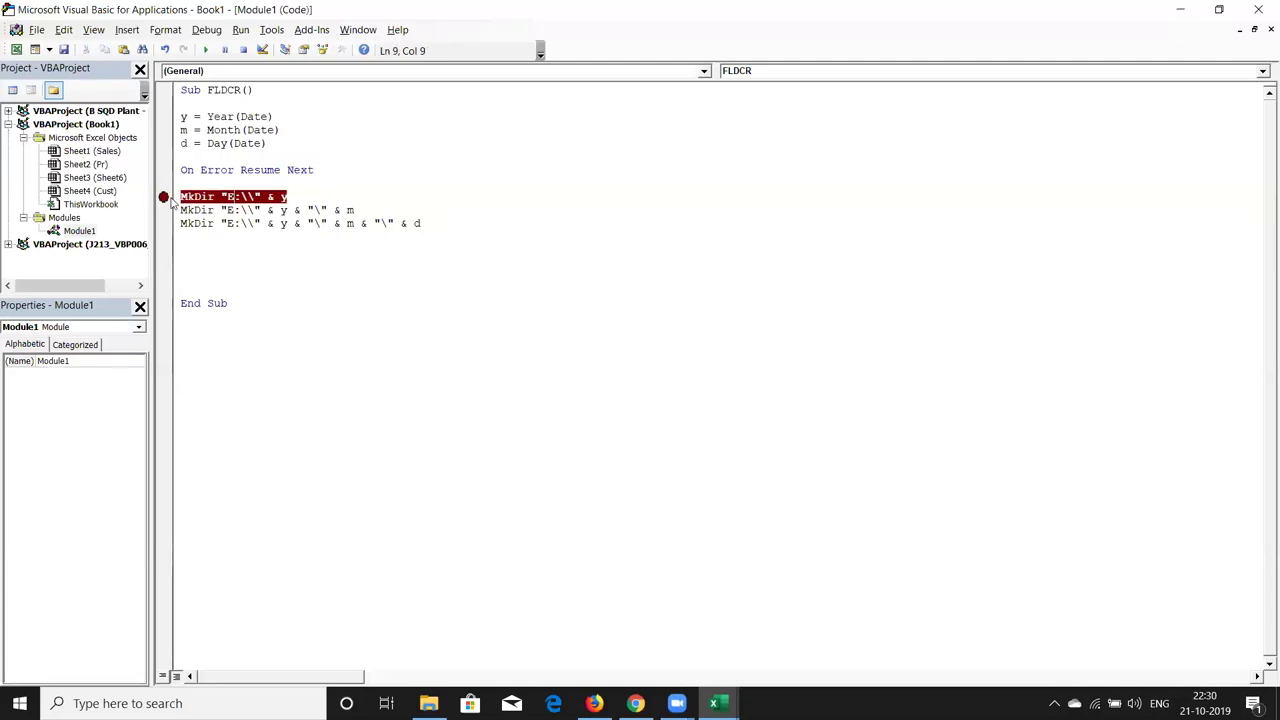
left_click(172, 200)
left_click(173, 211)
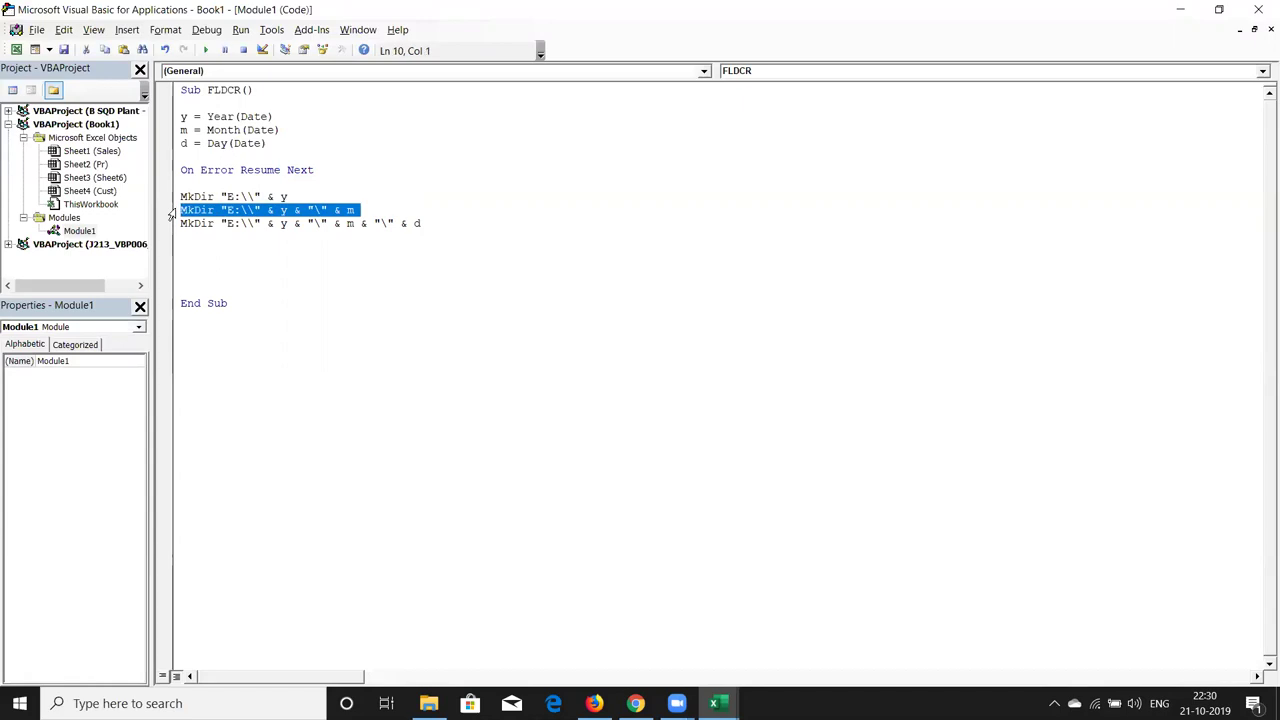
left_click(180, 223)
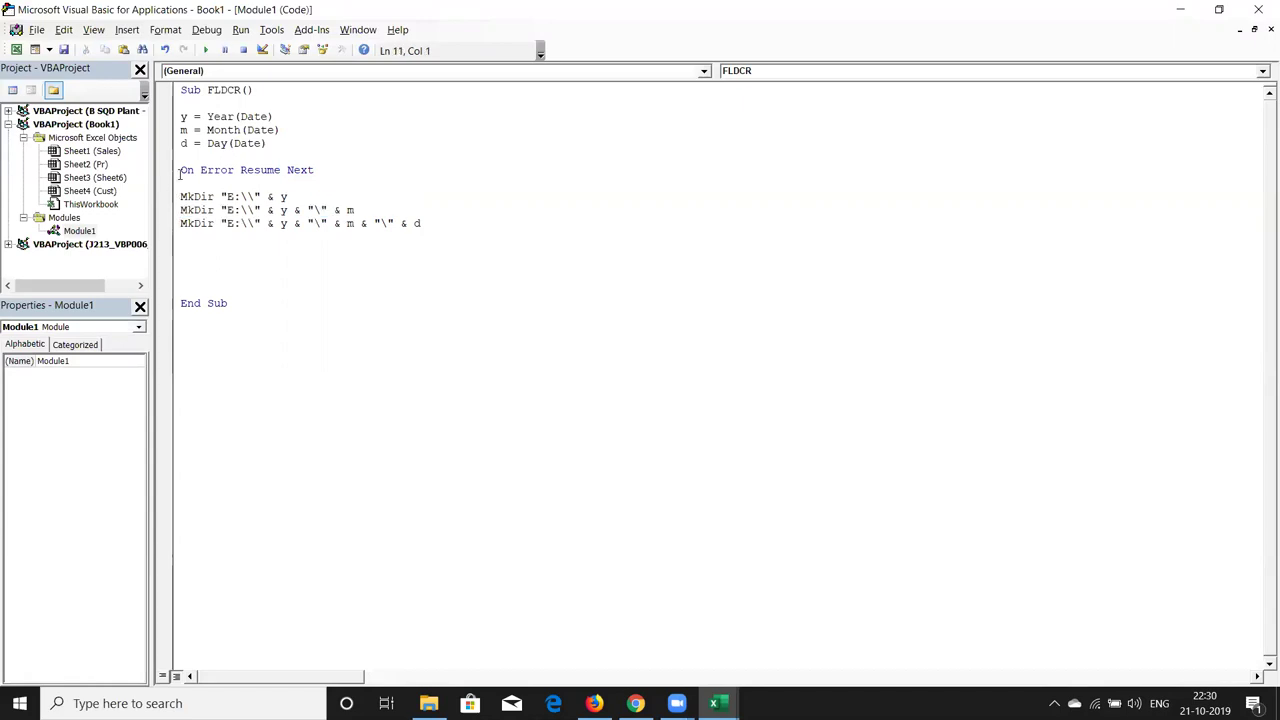
Highlight On and Resume in the error line, then add a blank line above End Sub.
double_click(185, 170)
left_click(252, 170)
left_click(216, 245)
key("Return")
Type a Workbooks.Add.SaveAs statement on the empty line below the MkDir lines.
left_click(181, 250)
type("active")
key("BackSpace")
key("BackSpace")
key("BackSpace")
key("BackSpace")
key("BackSpace")
key("BackSpace")
type("workbookas")
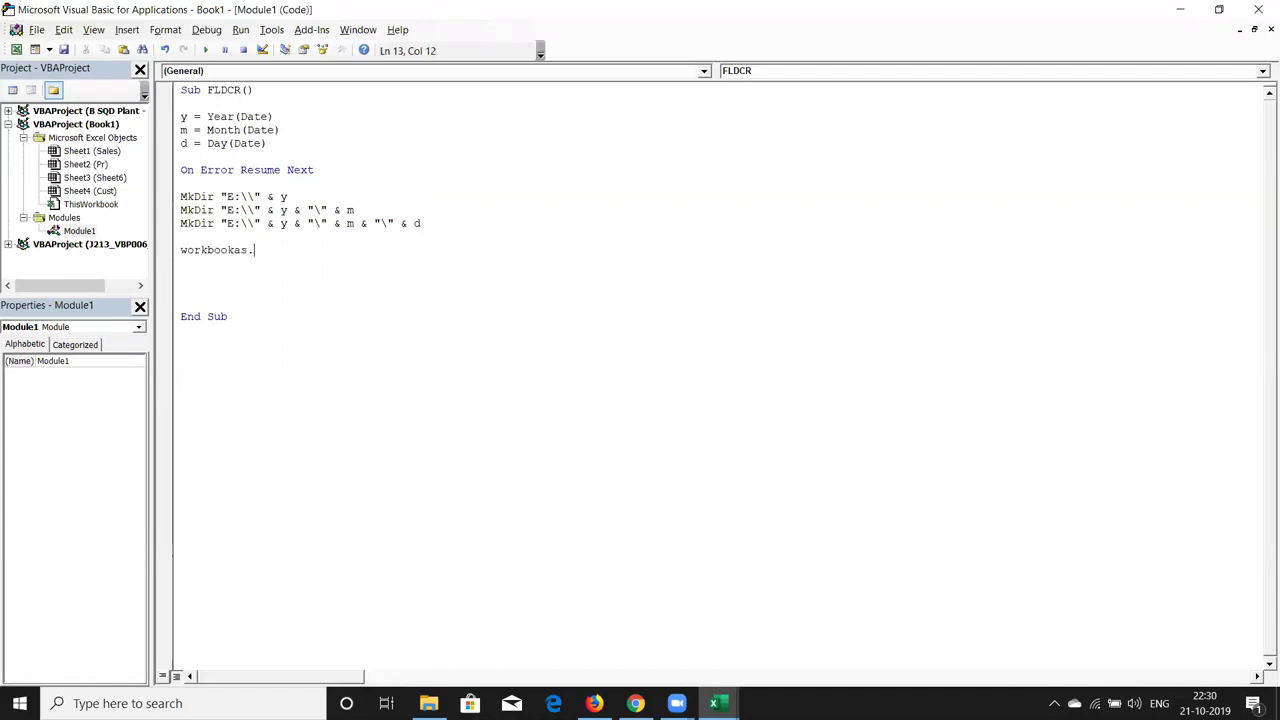
key("BackSpace")
key("BackSpace")
type("s.a")
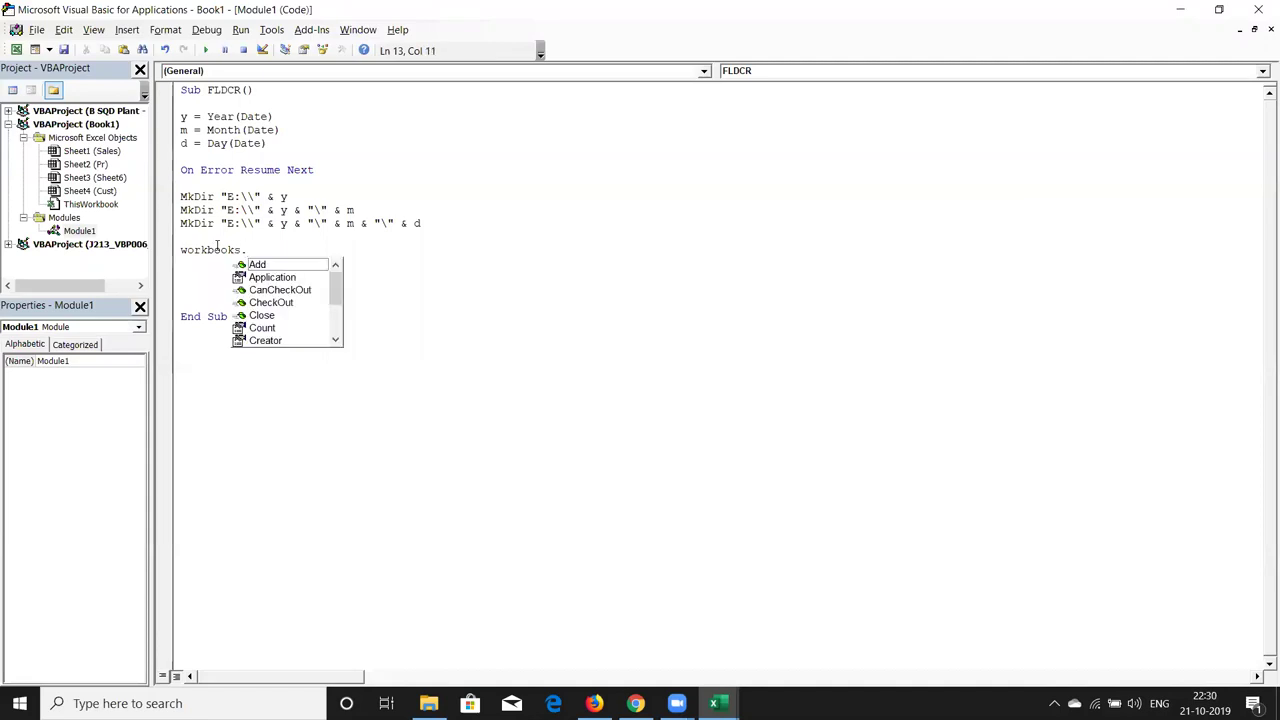
key("Tab")
type(".sa")
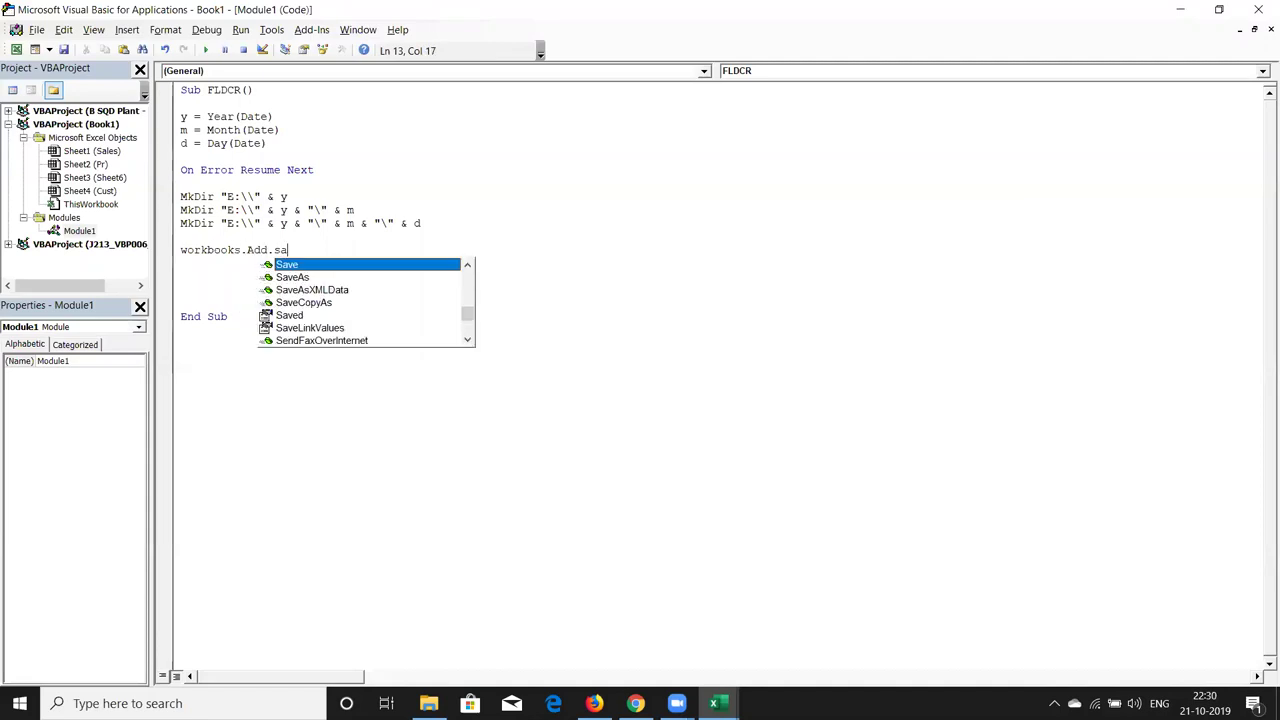
key("Down")
key("Tab")
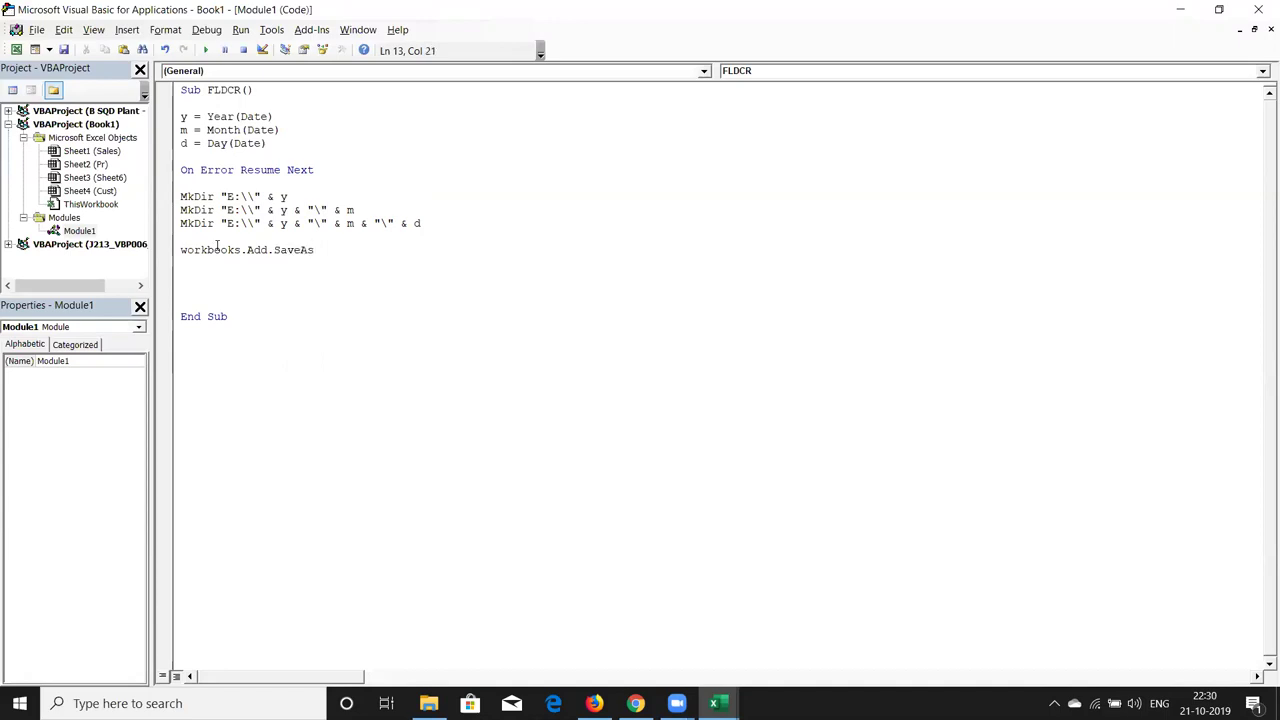
left_click(264, 290)
Paste the third MkDir day-folder path after SaveAs and append & "\" & d & ".xlsx".
left_click_drag(264, 290, 247, 250)
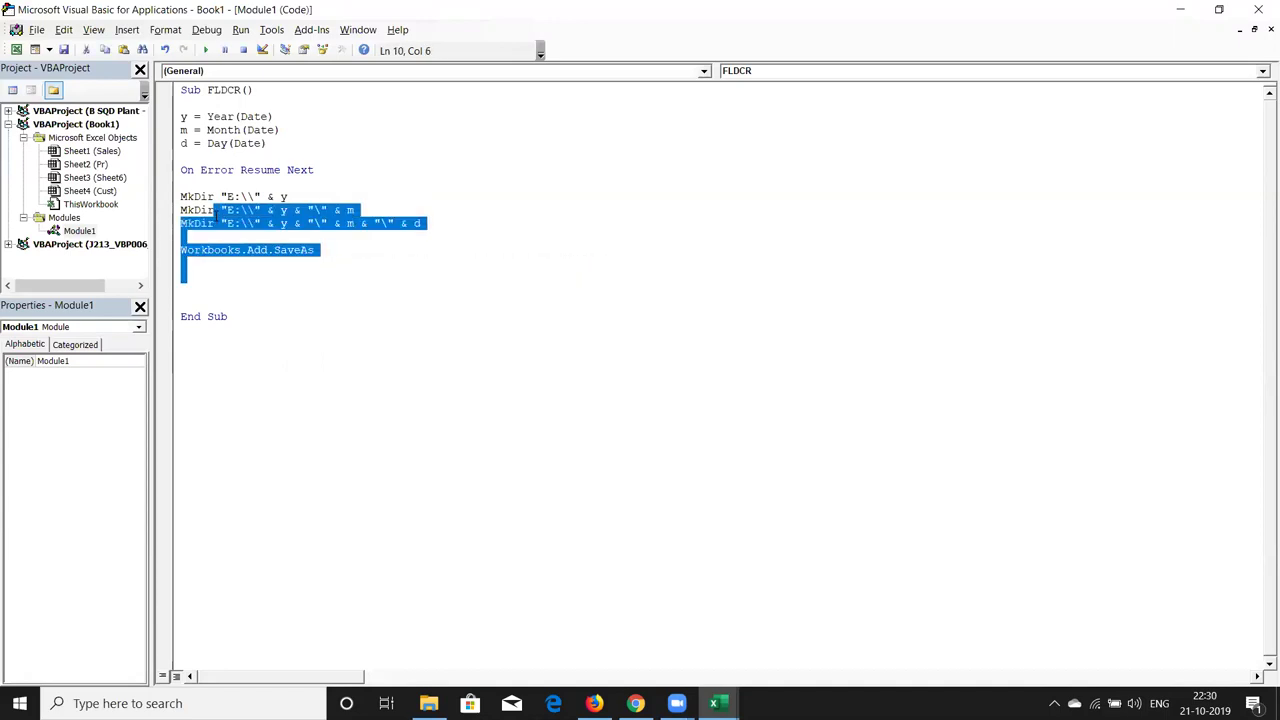
left_click(228, 223)
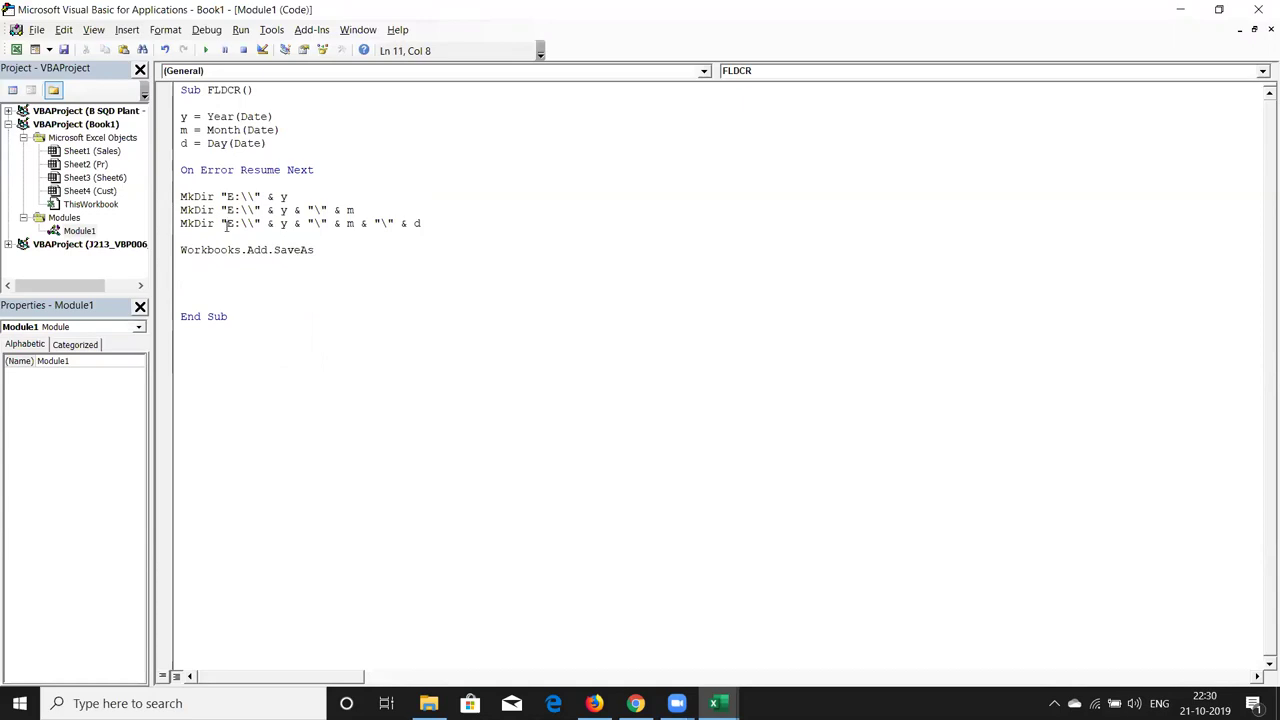
left_click_drag(221, 223, 429, 217)
key("ctrl+c")
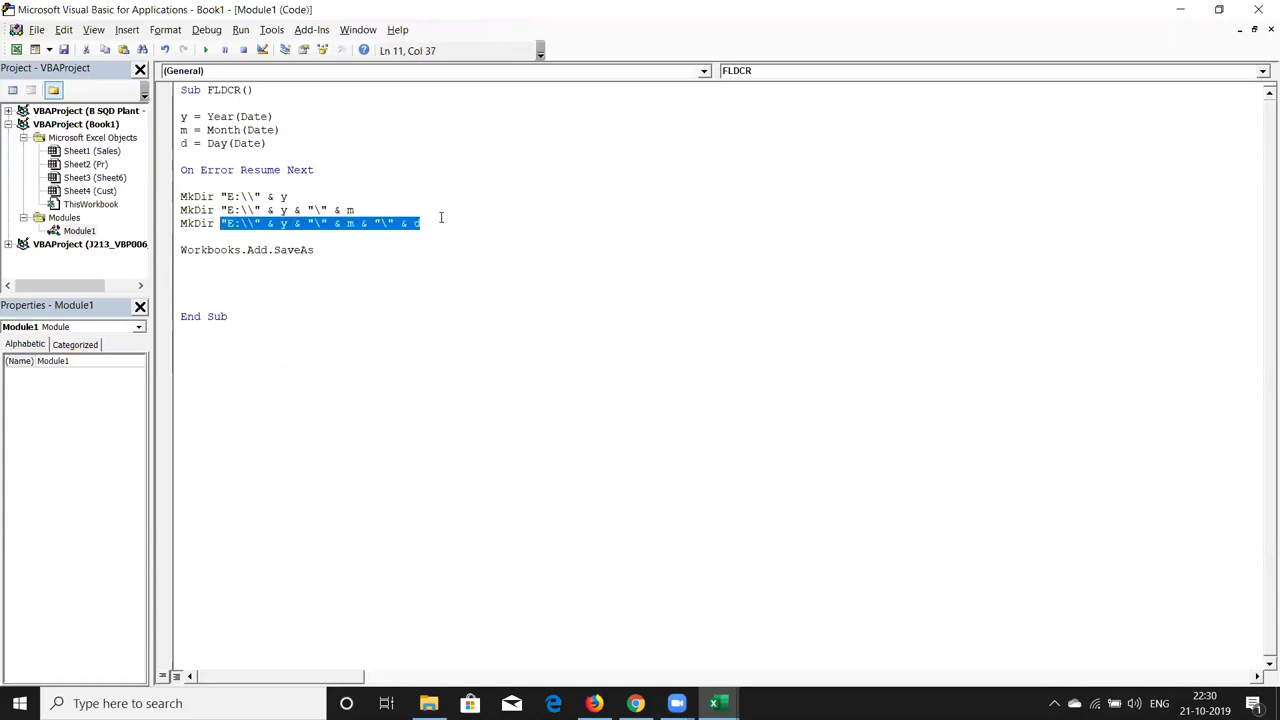
left_click(330, 250)
key("ctrl+v")
type("& ")
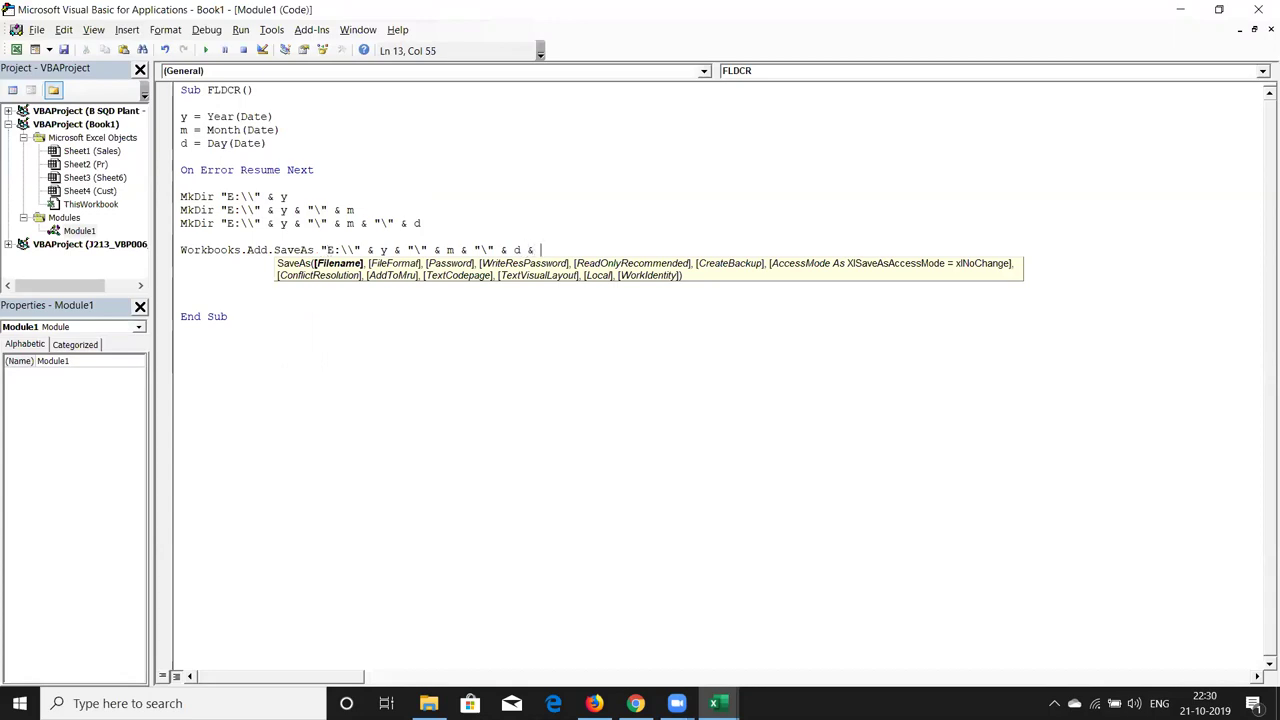
type("\"\\\" & ")
type("d ")
type("& ")
type("\"\\\" & d & \".xlsx\"")
Add ActiveWorkbook.Close True on the line below SaveAs.
left_click(314, 315)
left_click(262, 285)
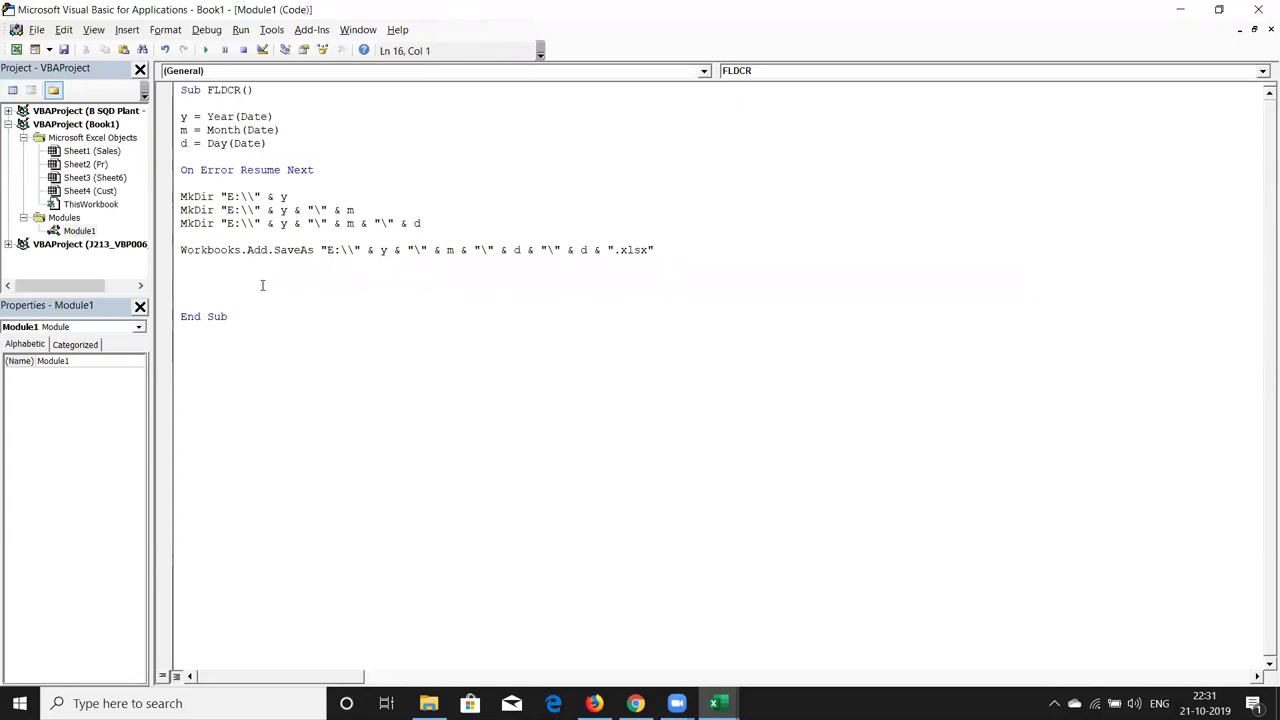
left_click(241, 265)
type("activeworkbook.cl")
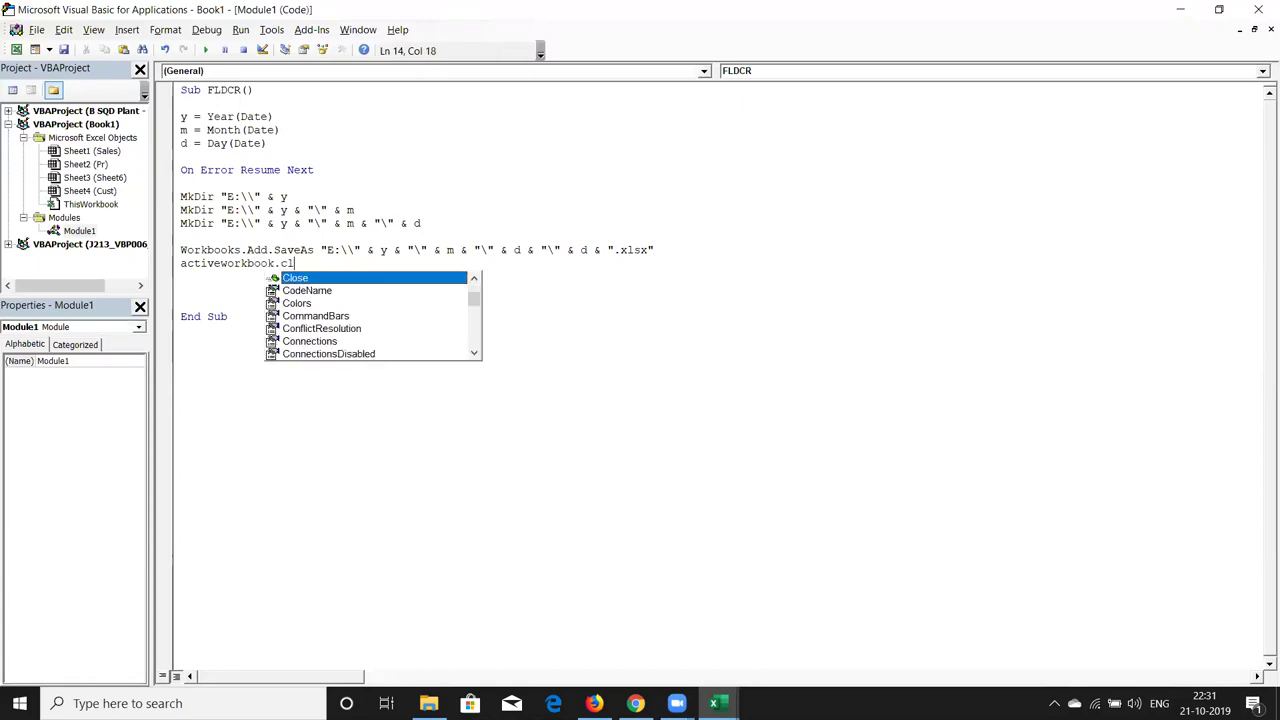
key("Tab")
type("tru")
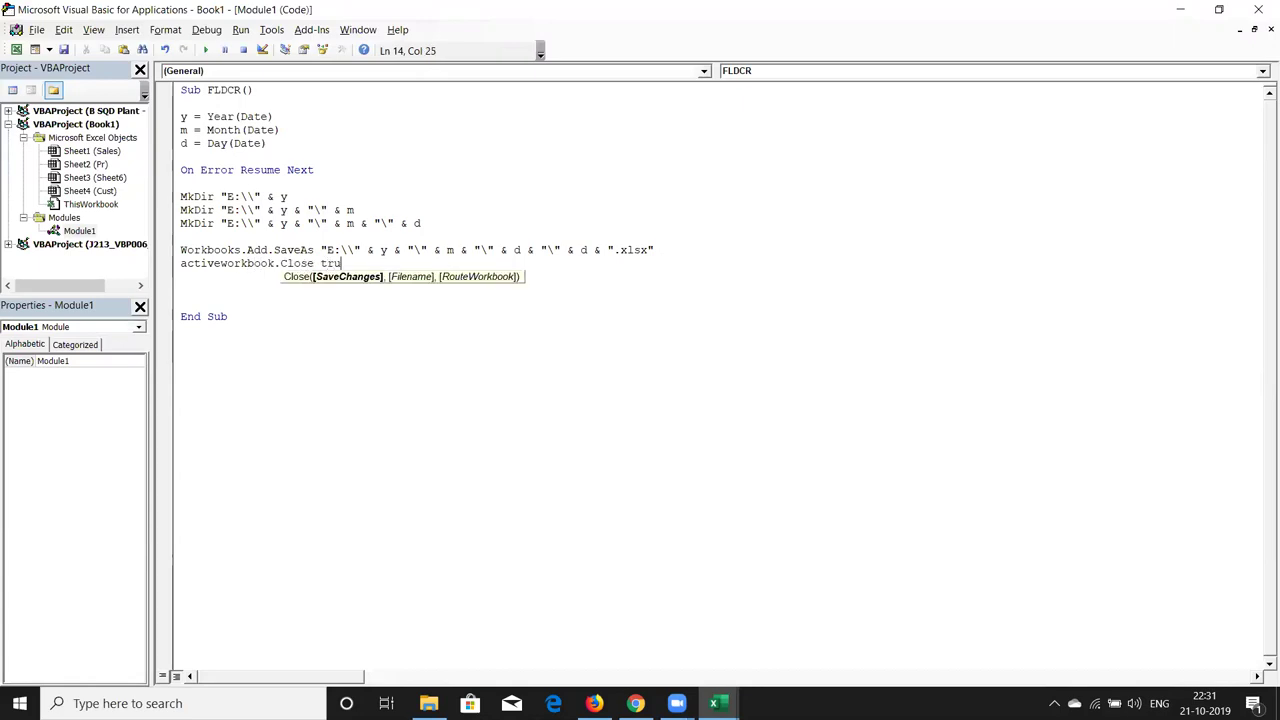
type("e")
key("Return")
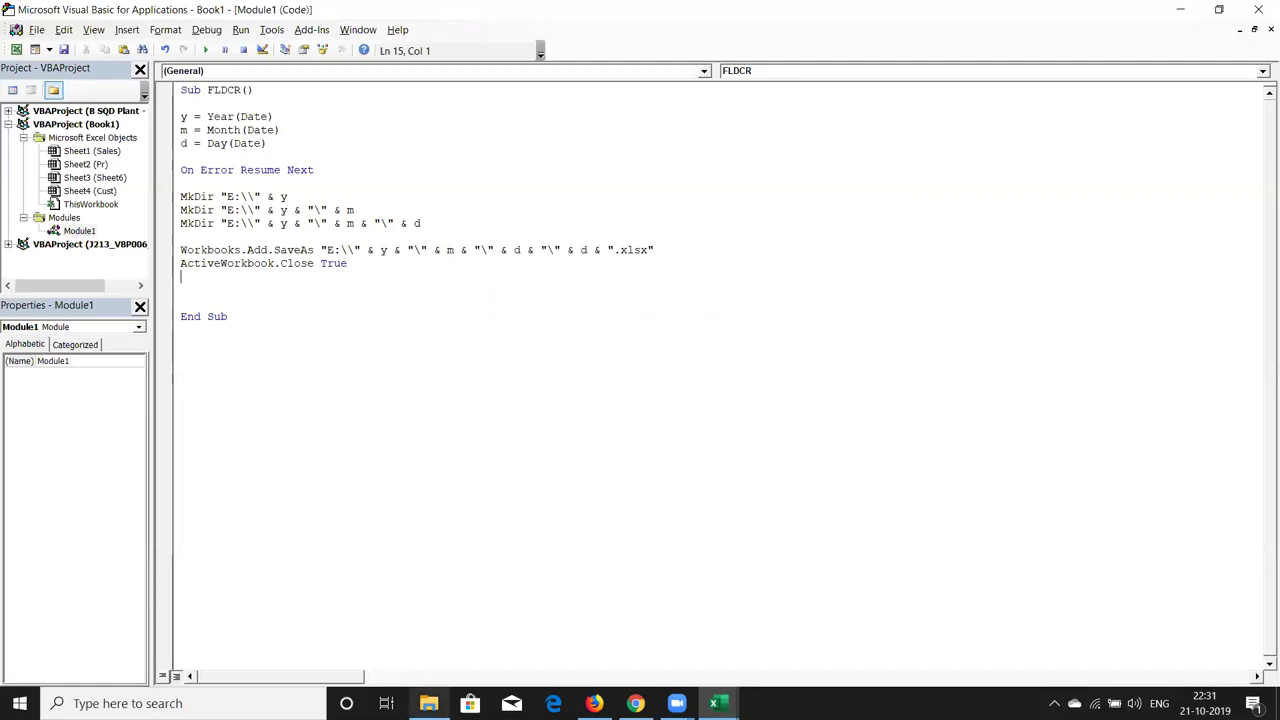
Delete the old 2019 folder from New Volume (E:) and return to the editor.
left_click(428, 703)
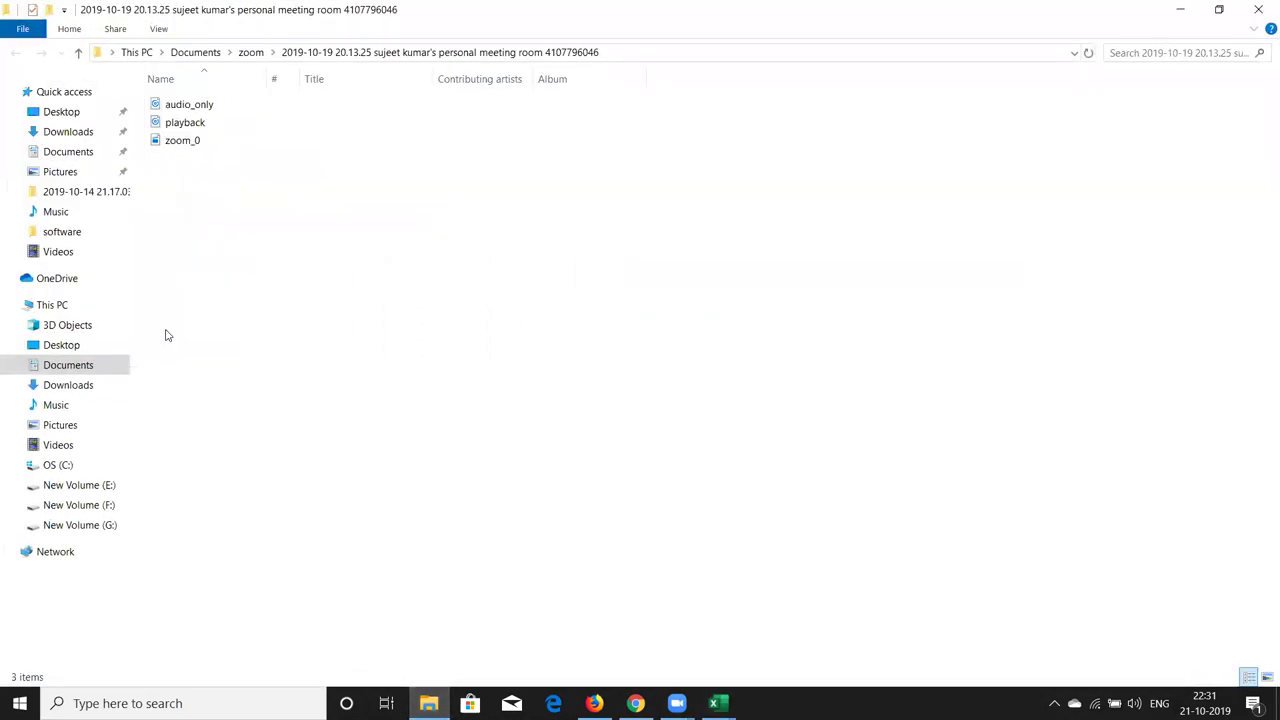
left_click(81, 486)
left_click(183, 122)
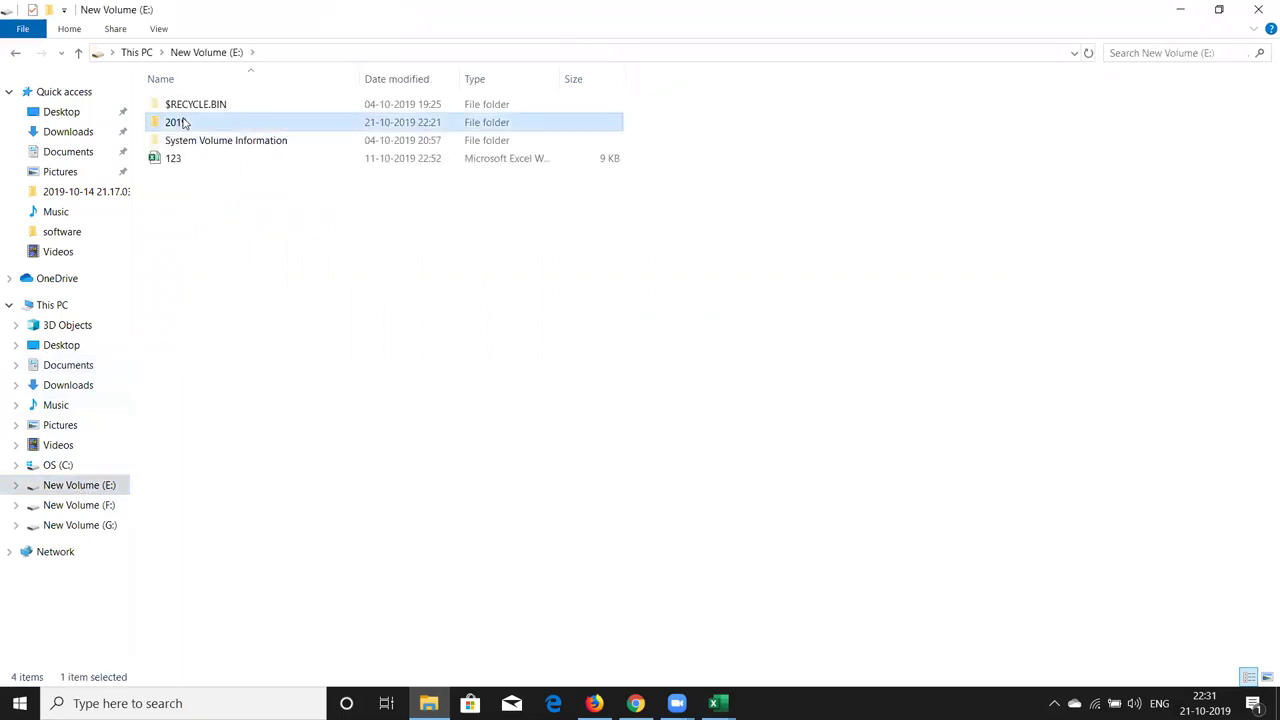
key("Delete")
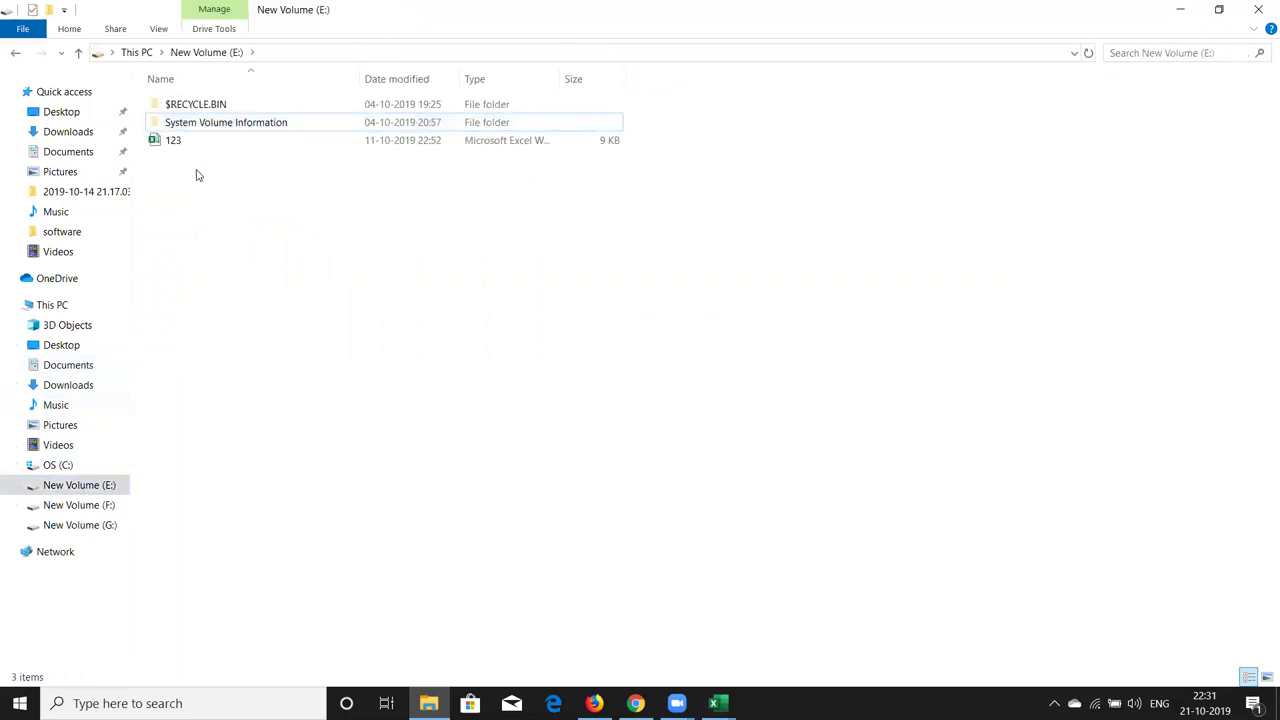
key("alt+Tab")
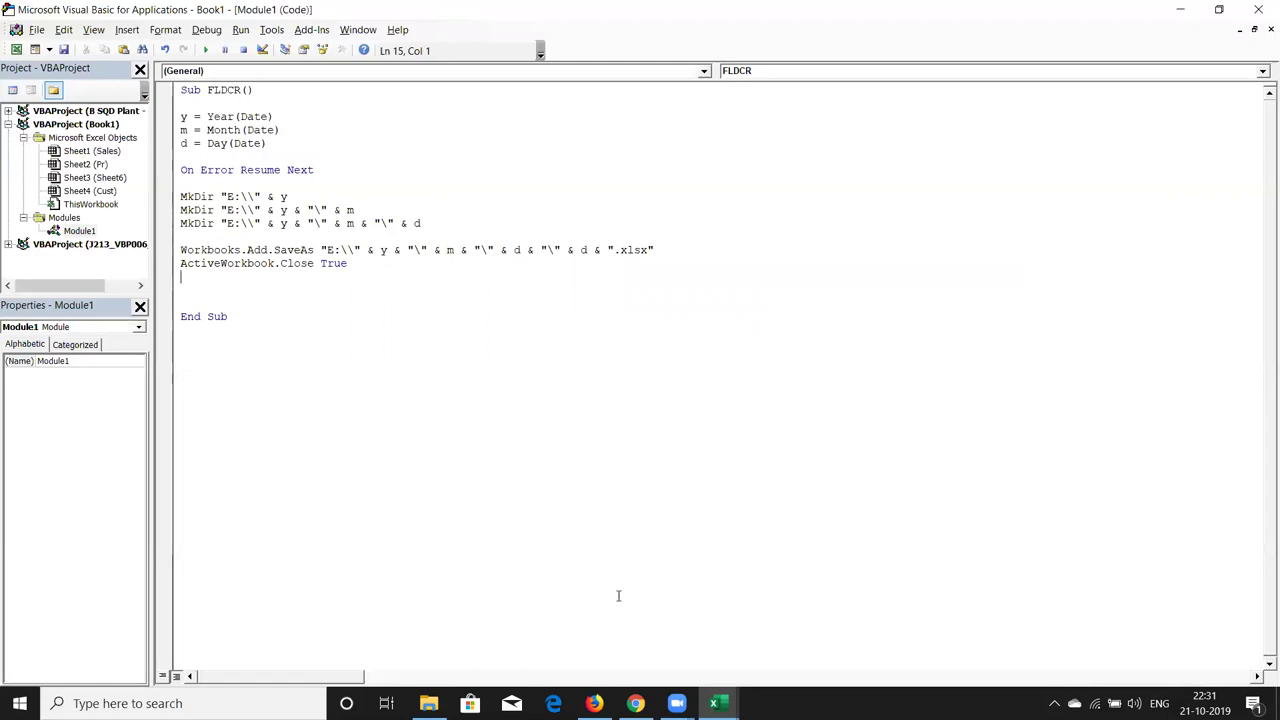
left_click(716, 703)
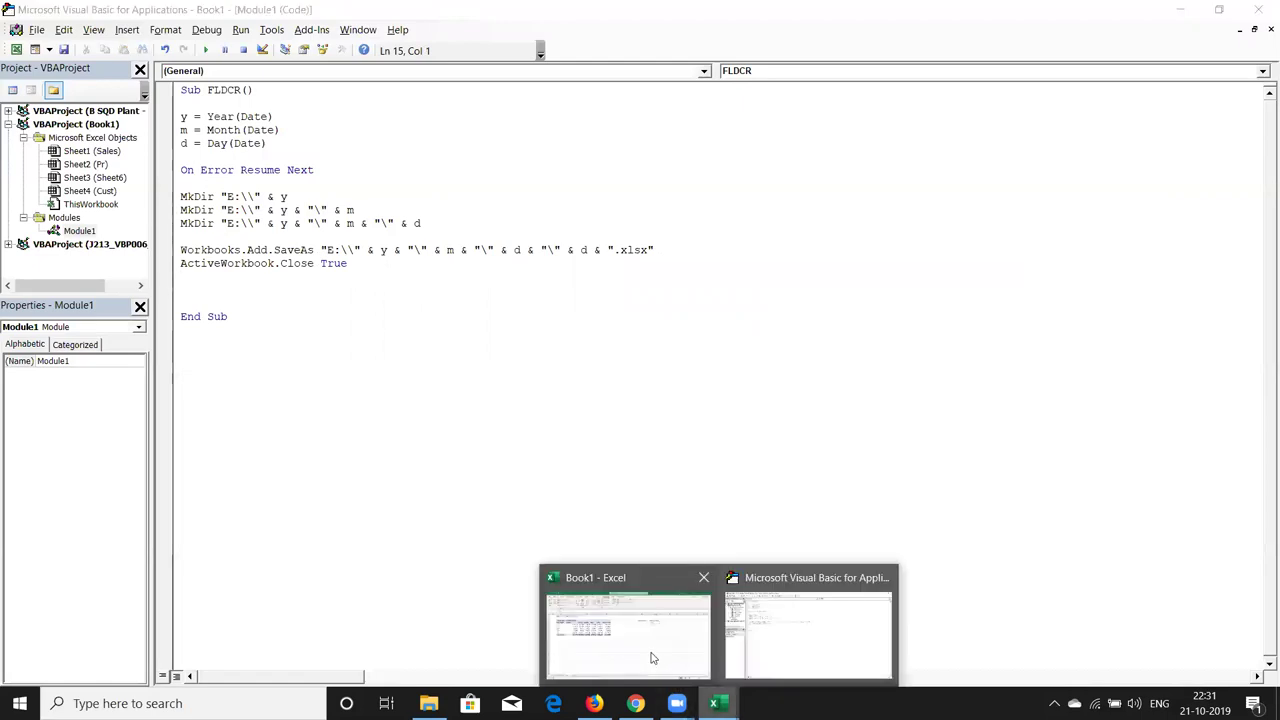
From Book1, choose FLDCR in the Macros dialog and run it.
left_click(651, 657)
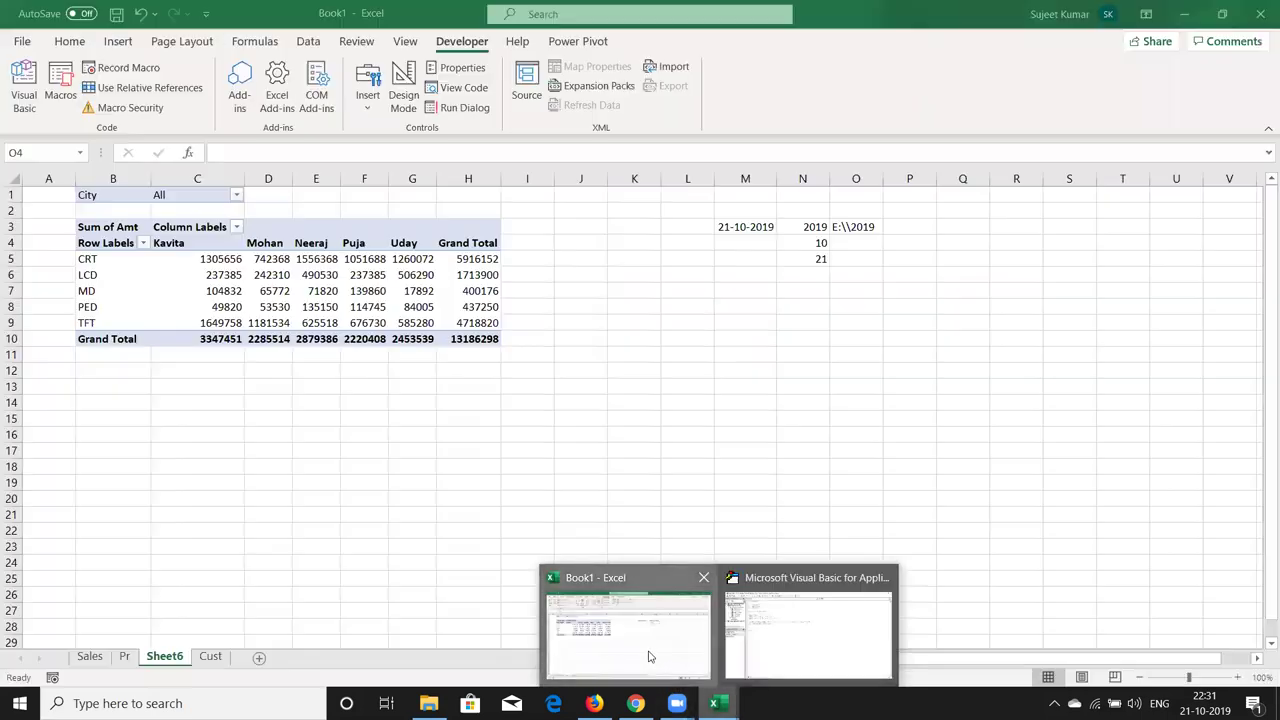
left_click(62, 96)
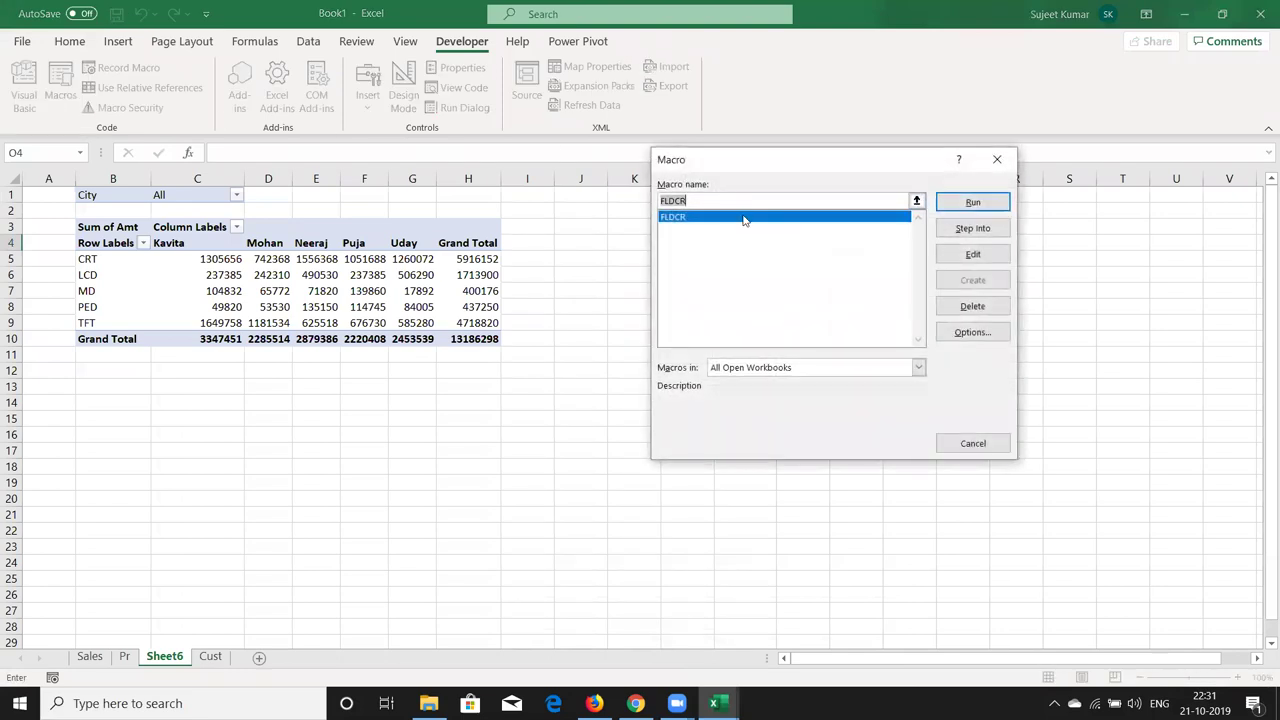
left_click(944, 207)
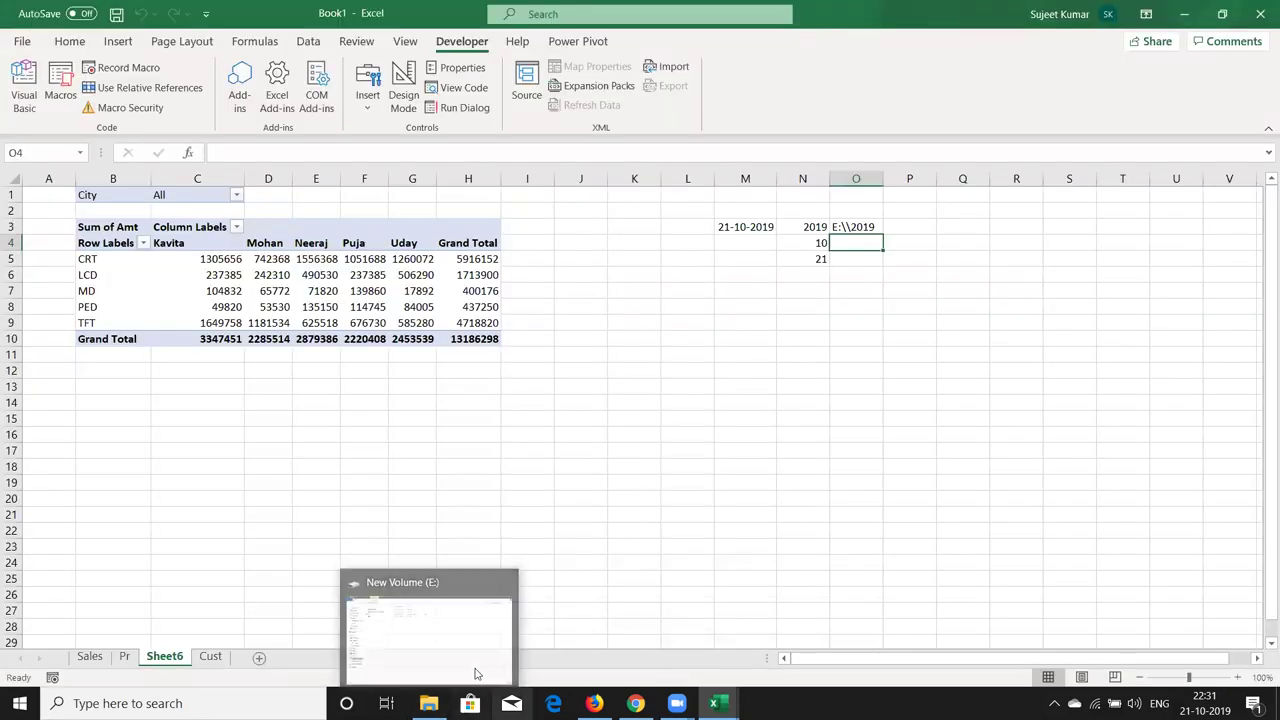
mouse_move(715, 703)
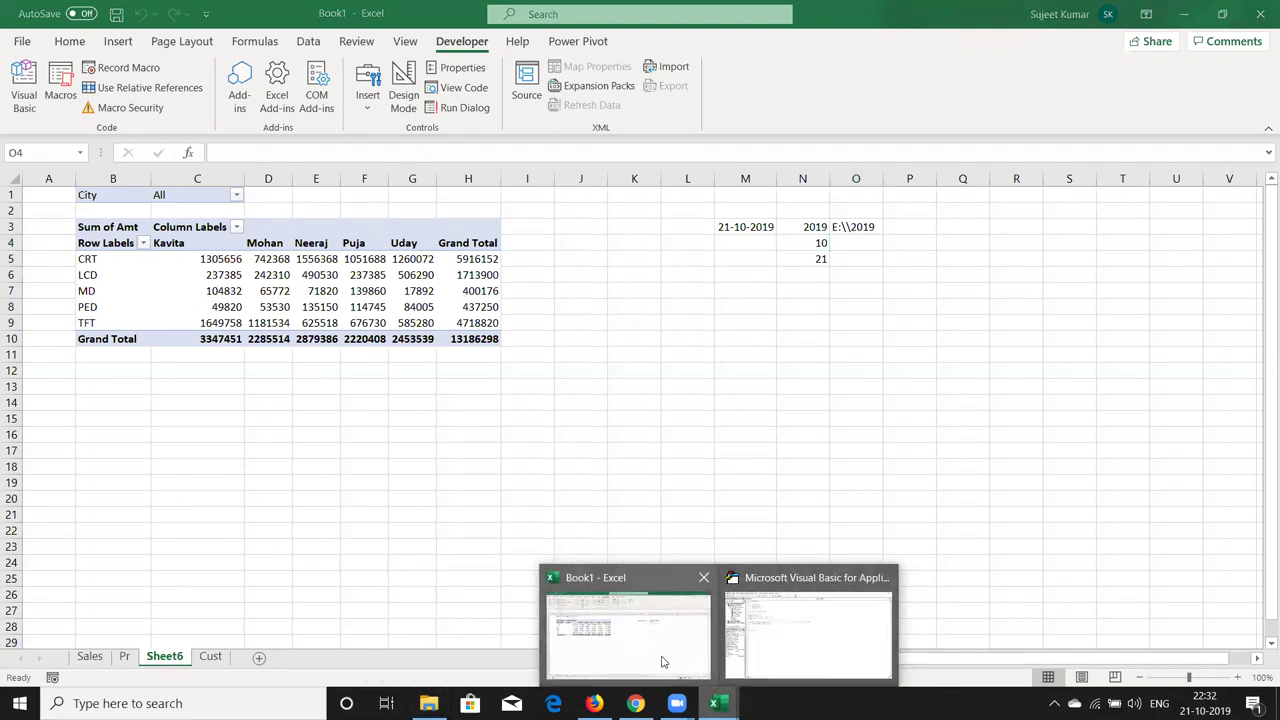
Browse E:\2019\10\21 to confirm the 21 folder is empty, then close Explorer.
left_click(428, 703)
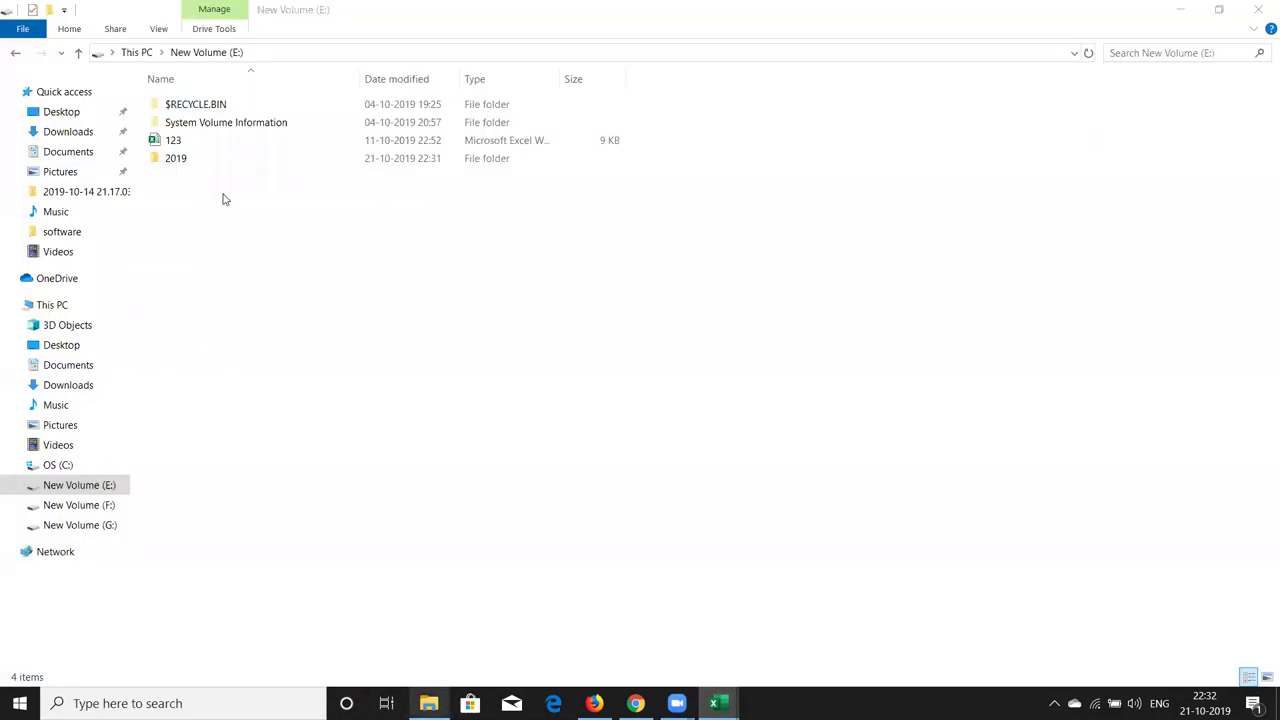
double_click(213, 157)
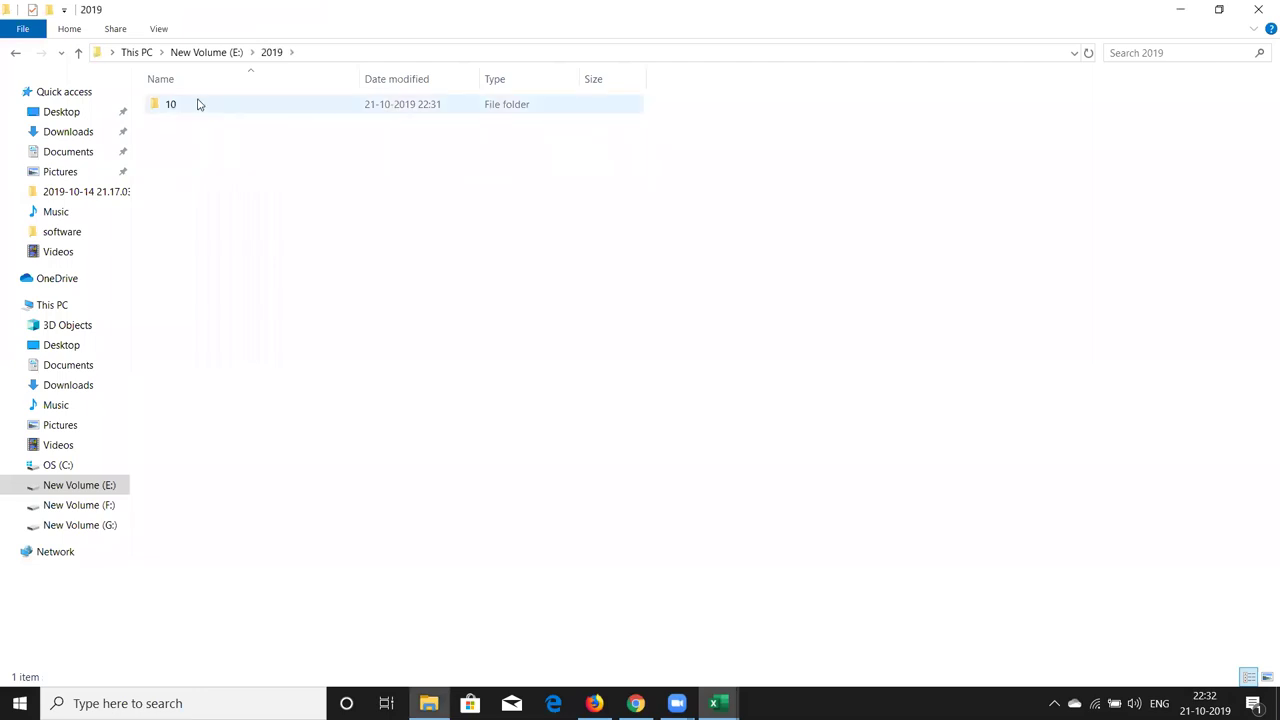
double_click(199, 106)
double_click(199, 106)
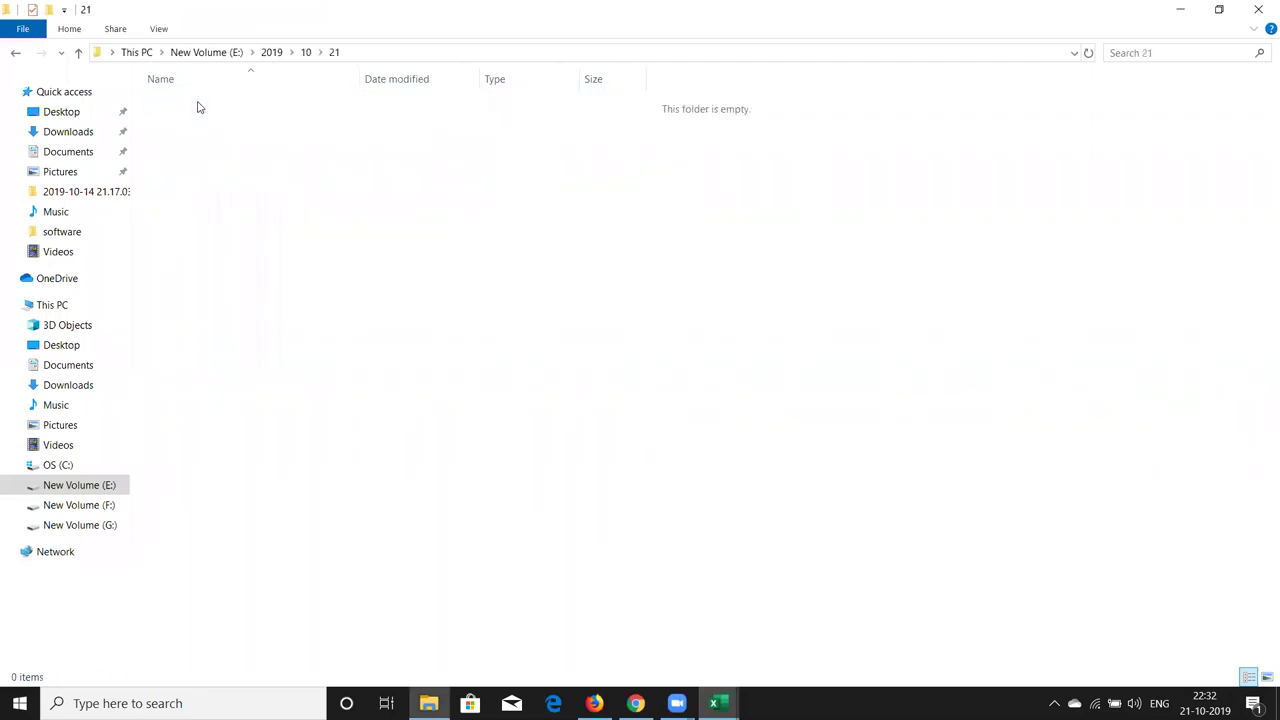
left_click(1258, 9)
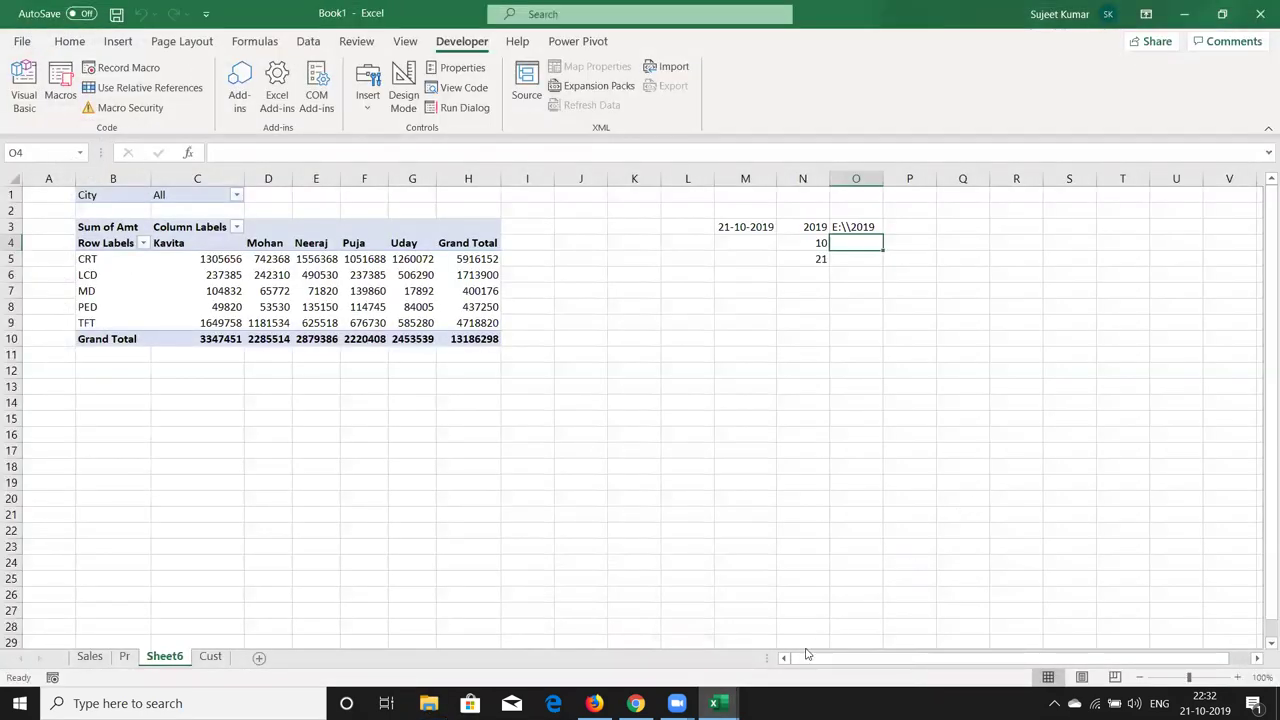
Replace the backslashes after E: in the SaveAs path with forward slashes, giving E://.
left_click(716, 703)
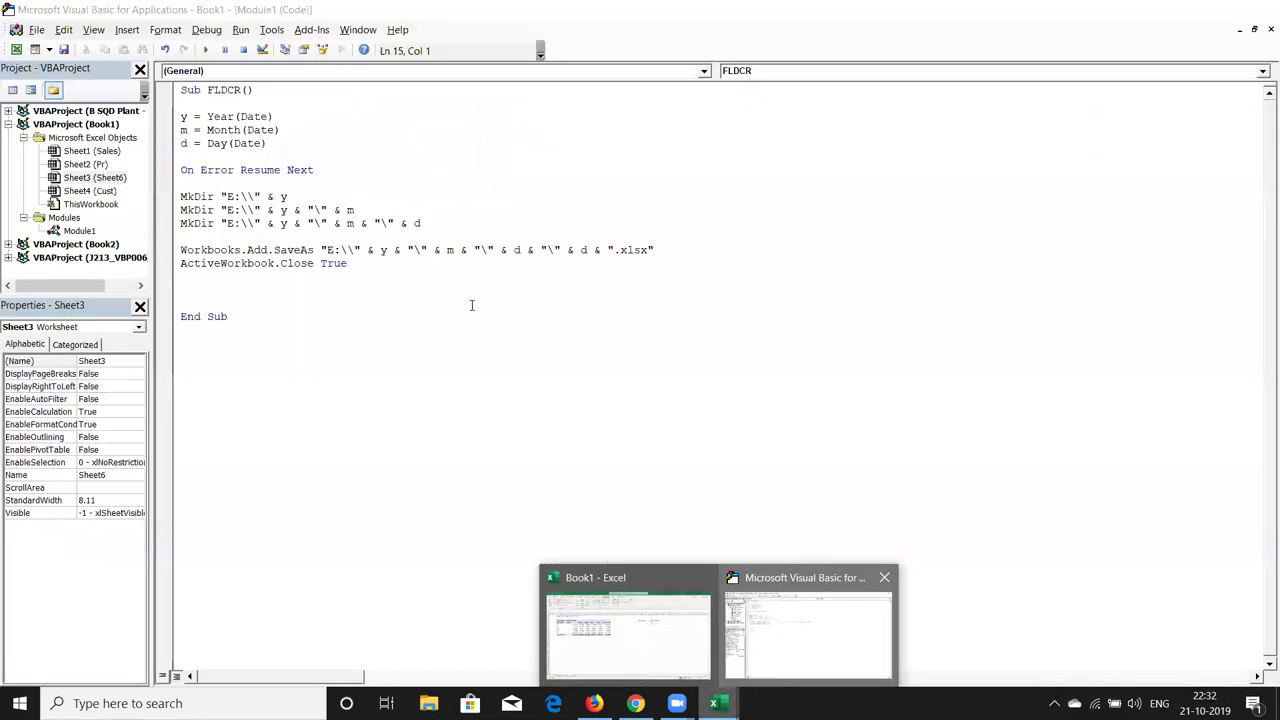
left_click(774, 668)
left_click(357, 251)
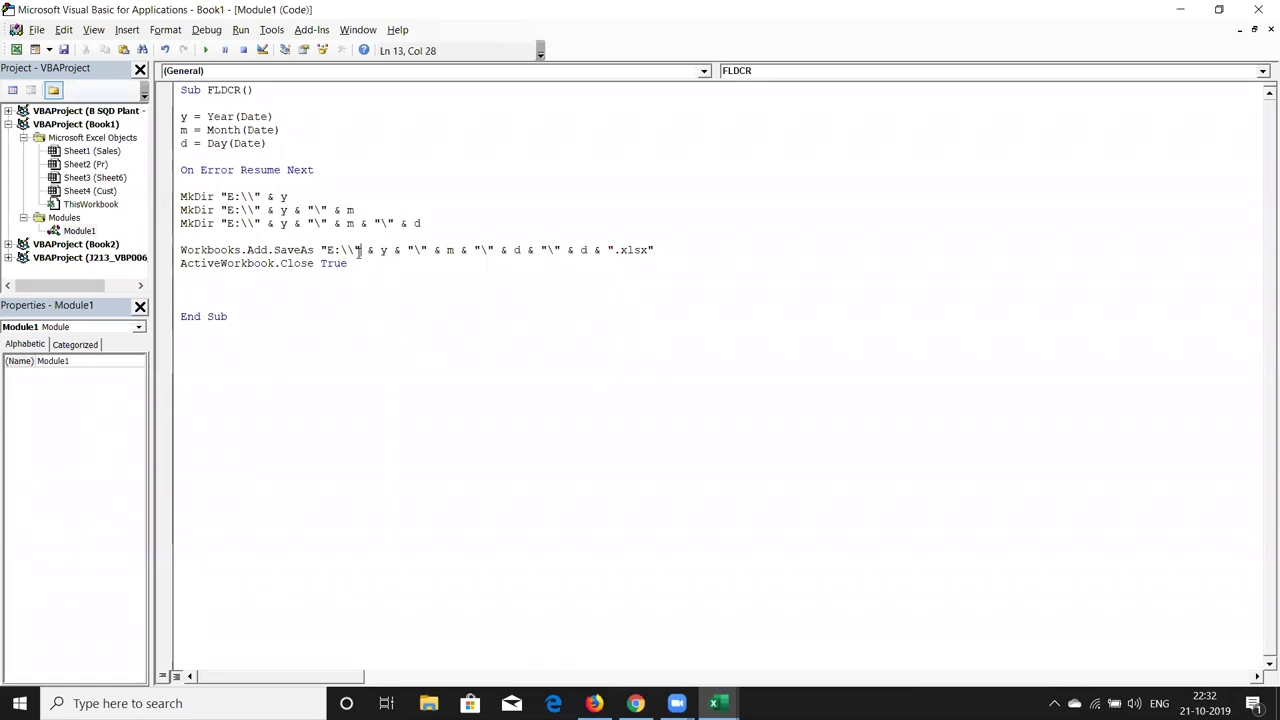
key("BackSpace")
key("BackSpace")
type("//")
left_click(420, 251)
Change the year, month and file-name separators in the SaveAs path to forward slashes.
key("BackSpace")
type("/")
left_click(489, 250)
key("BackSpace")
type("/")
left_click(557, 251)
key("BackSpace")
type("/")
left_click(545, 301)
key("alt+F11")
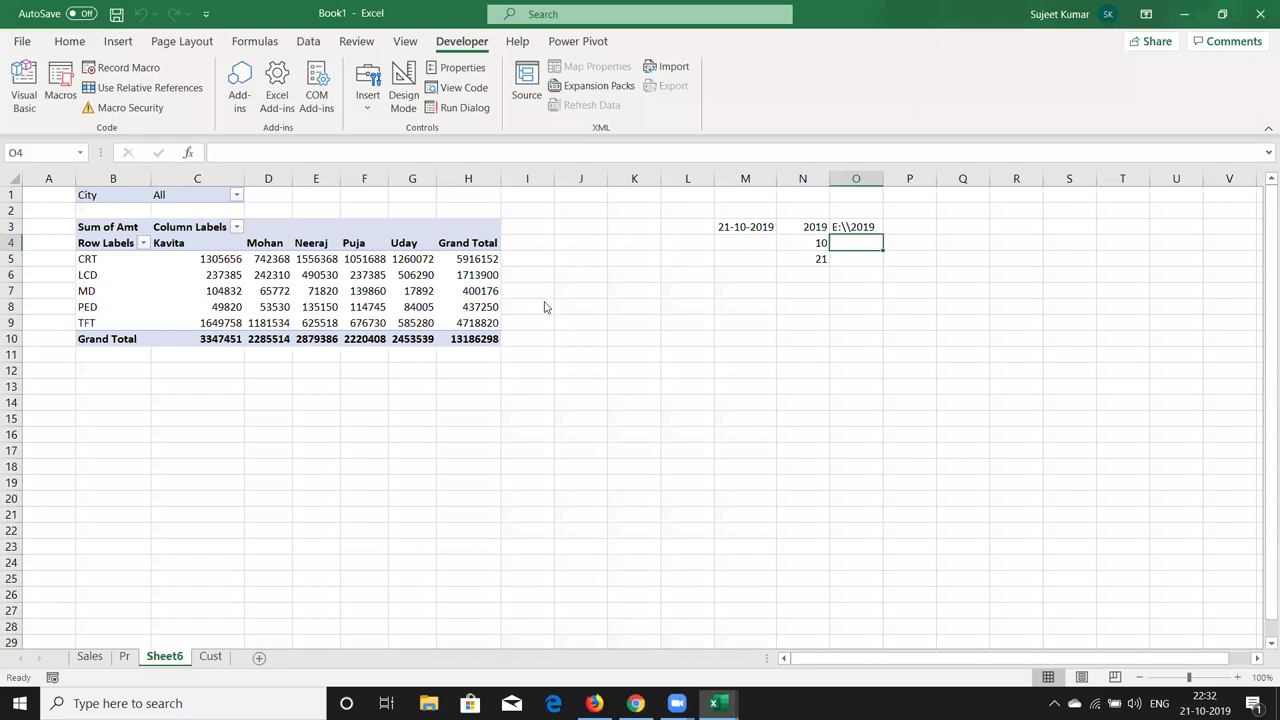
key("alt+F11")
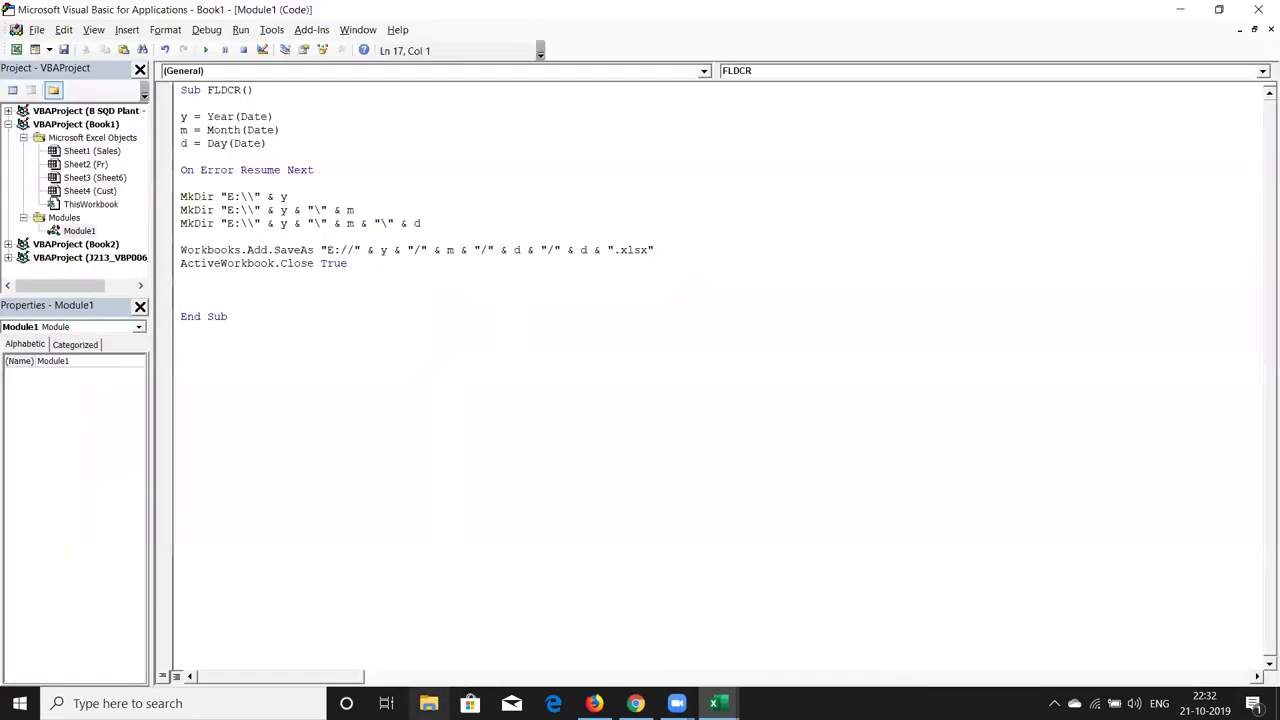
left_click(428, 703)
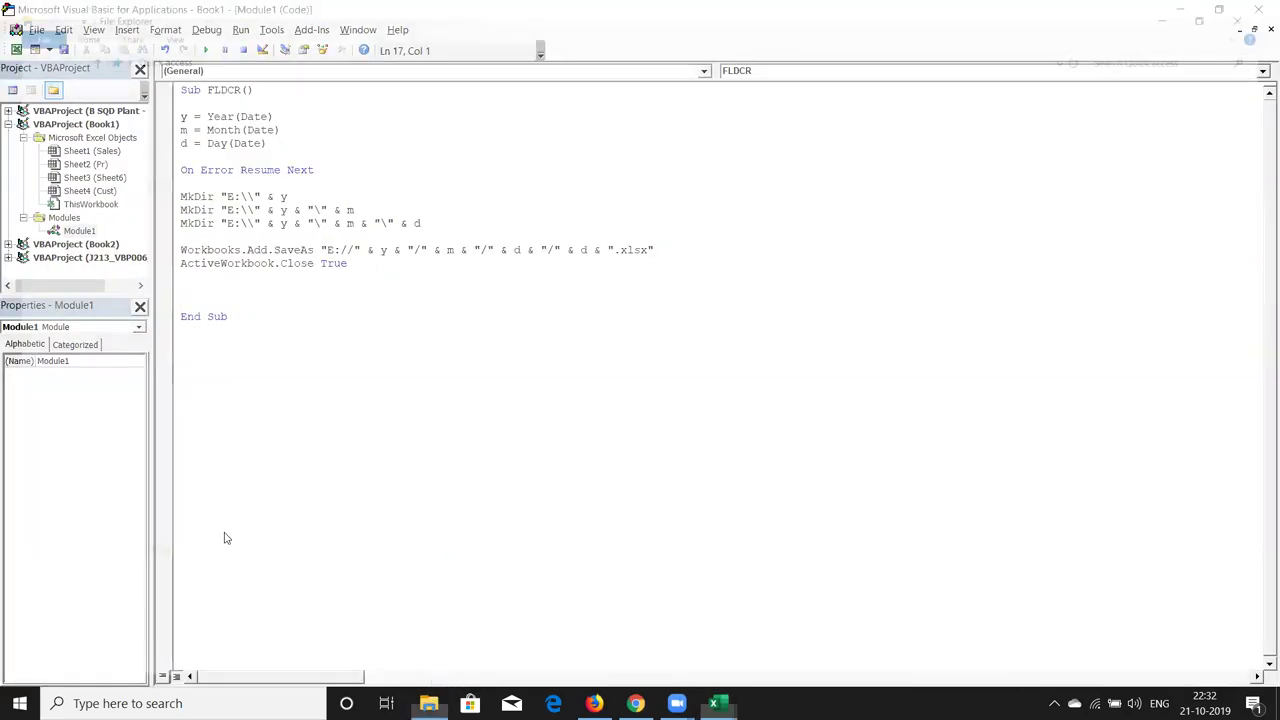
Delete the 2019 folder from drive E: again and rerun the FLDCR macro.
left_click(107, 505)
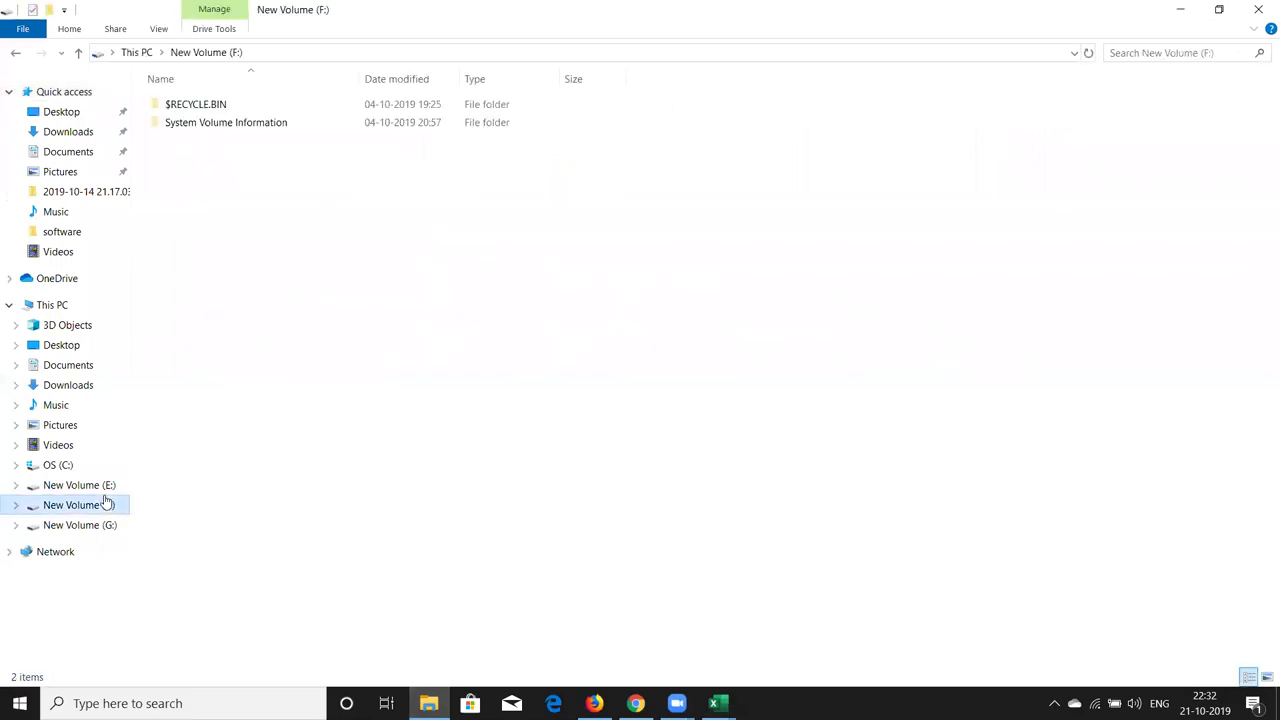
left_click(107, 487)
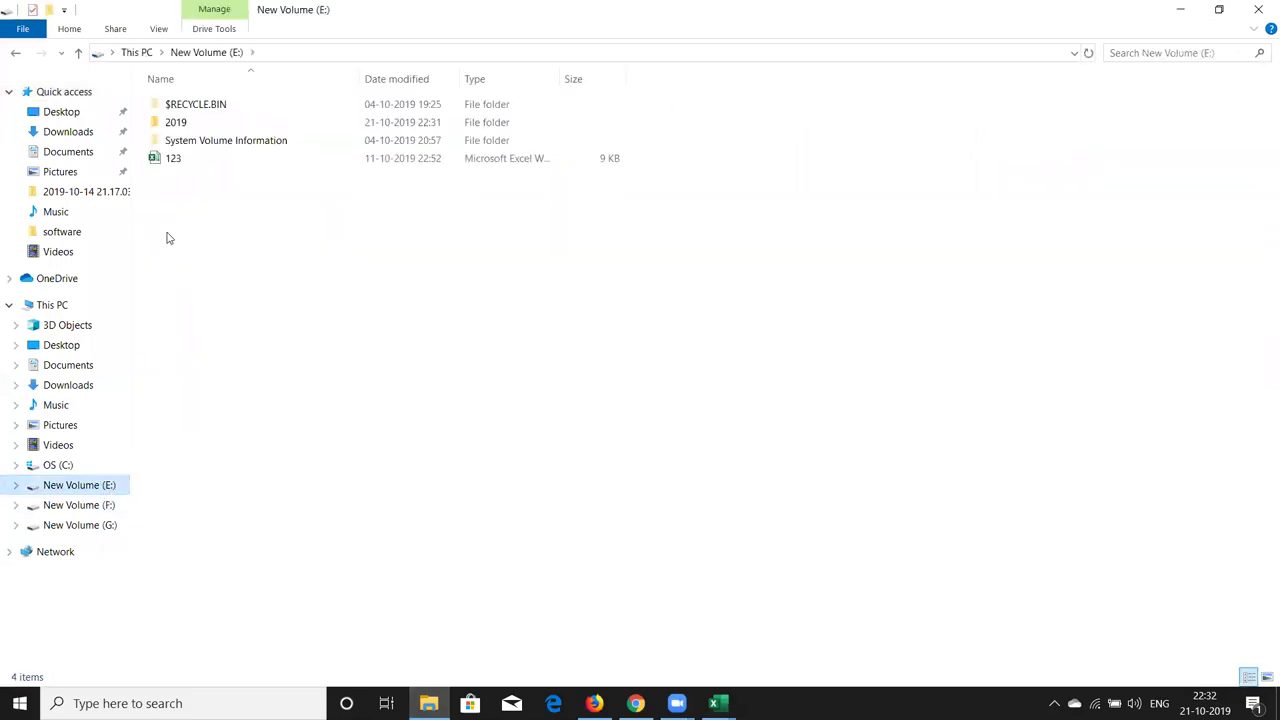
left_click(195, 124)
key("Delete")
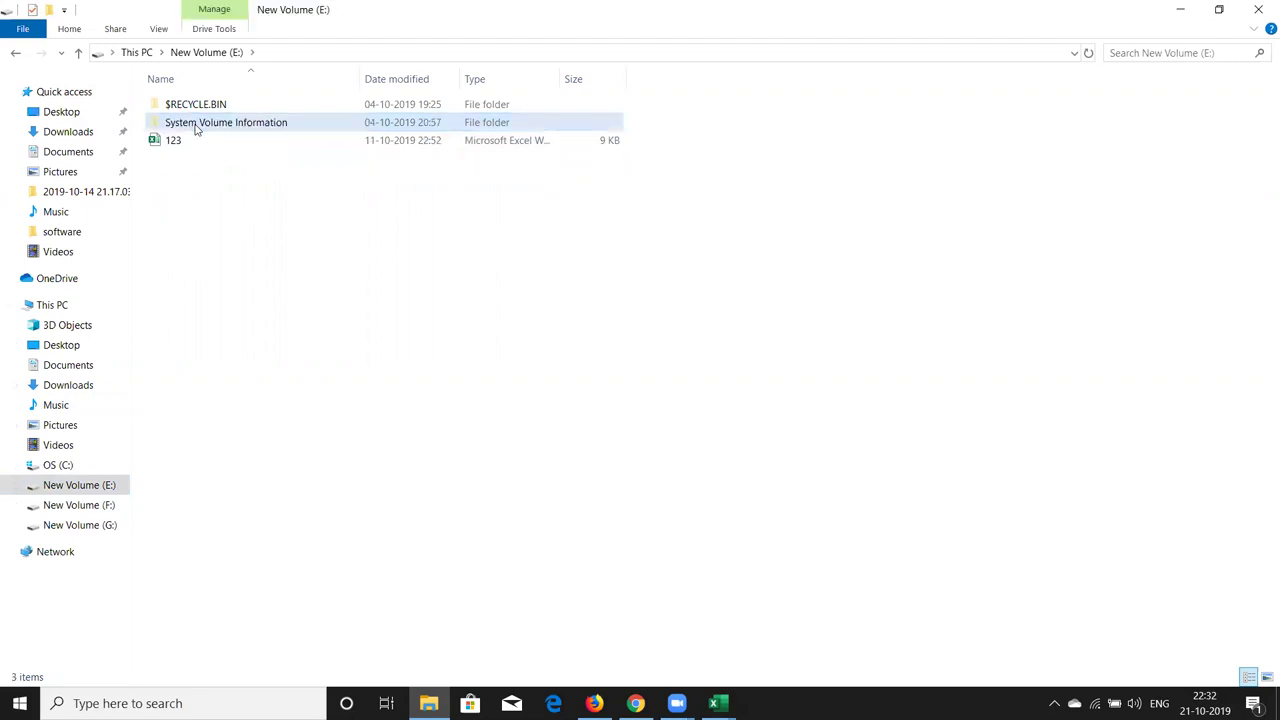
key("alt+Tab")
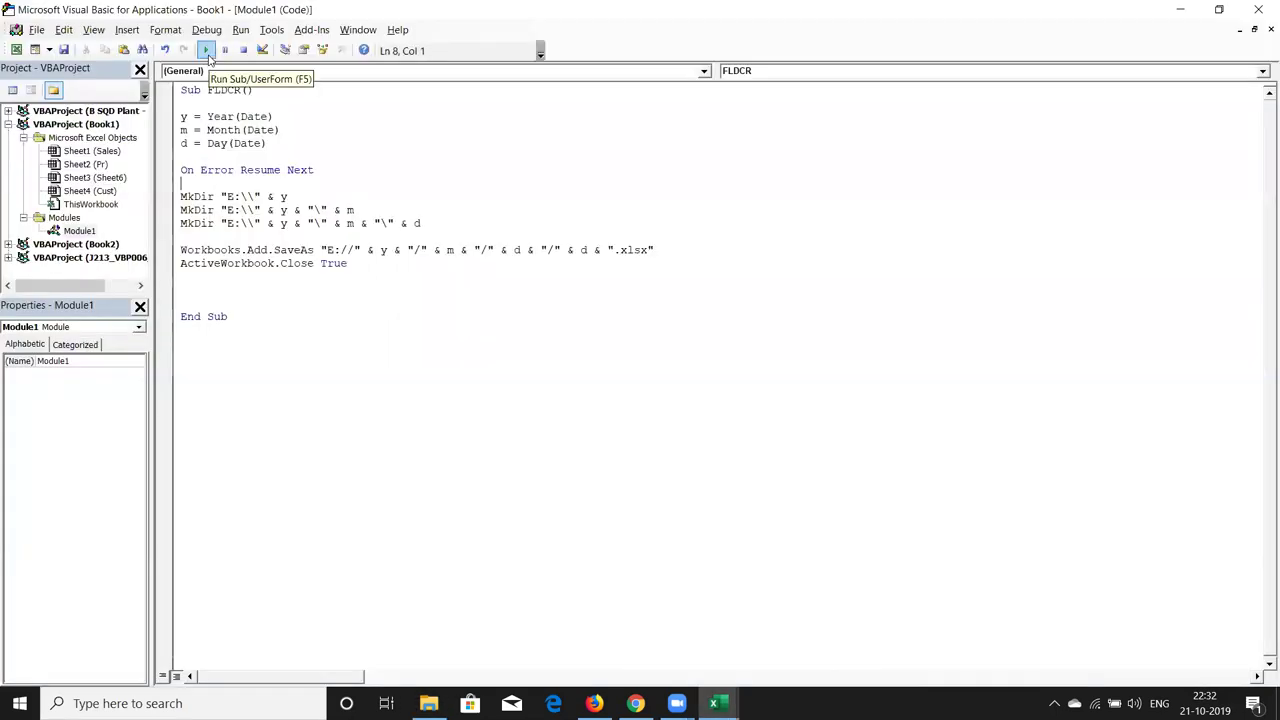
left_click(206, 50)
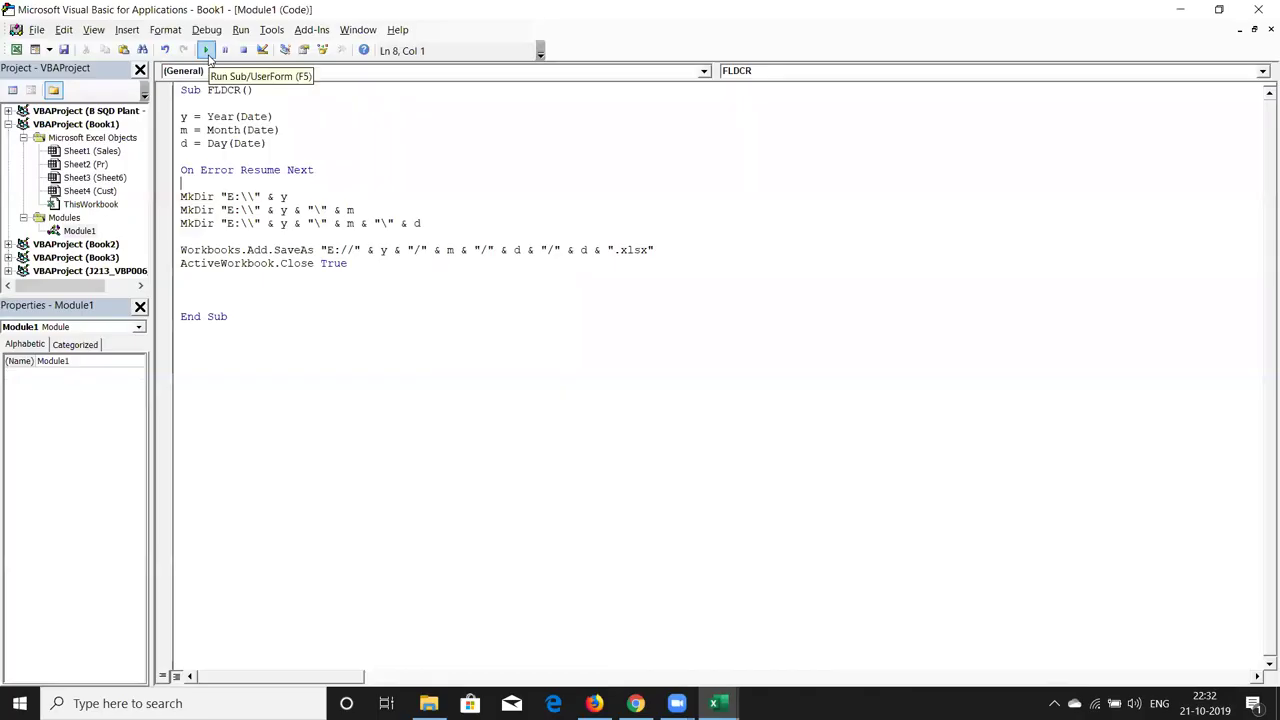
Open E:\2019\10\21 to check for the saved workbook, finding it empty, then close Explorer.
left_click(428, 703)
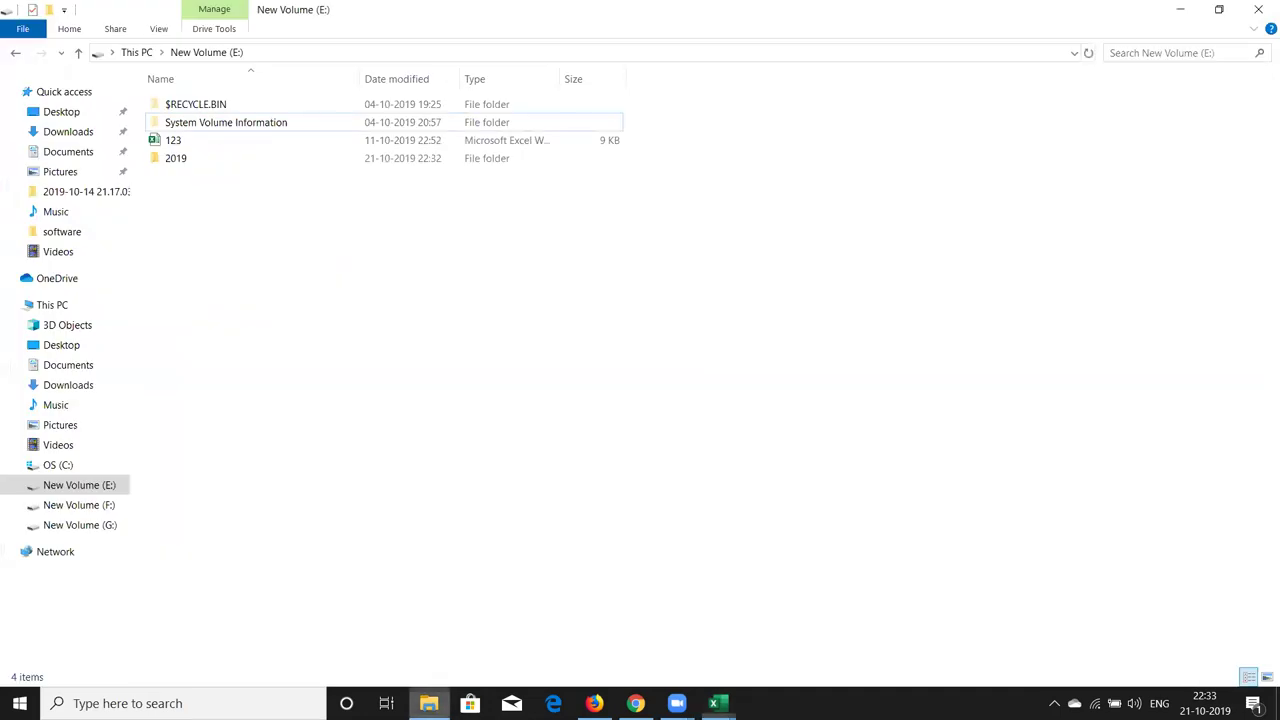
double_click(228, 157)
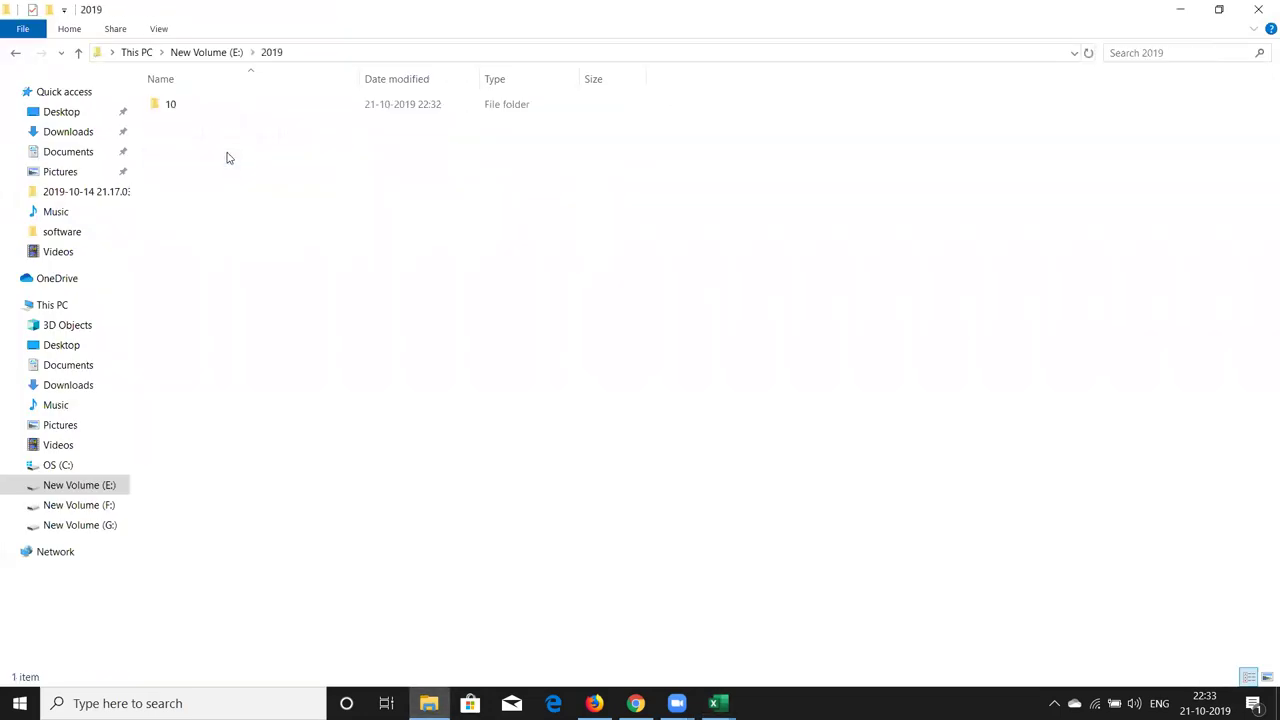
double_click(218, 115)
double_click(220, 117)
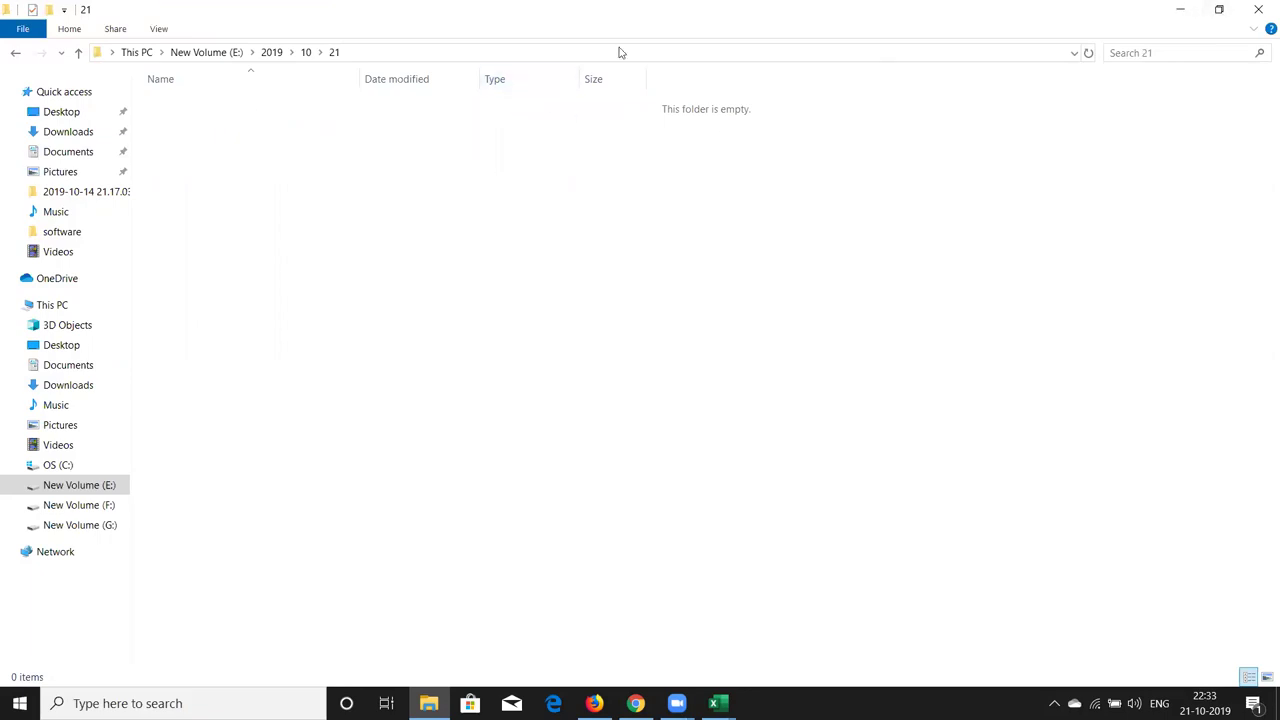
left_click(1256, 14)
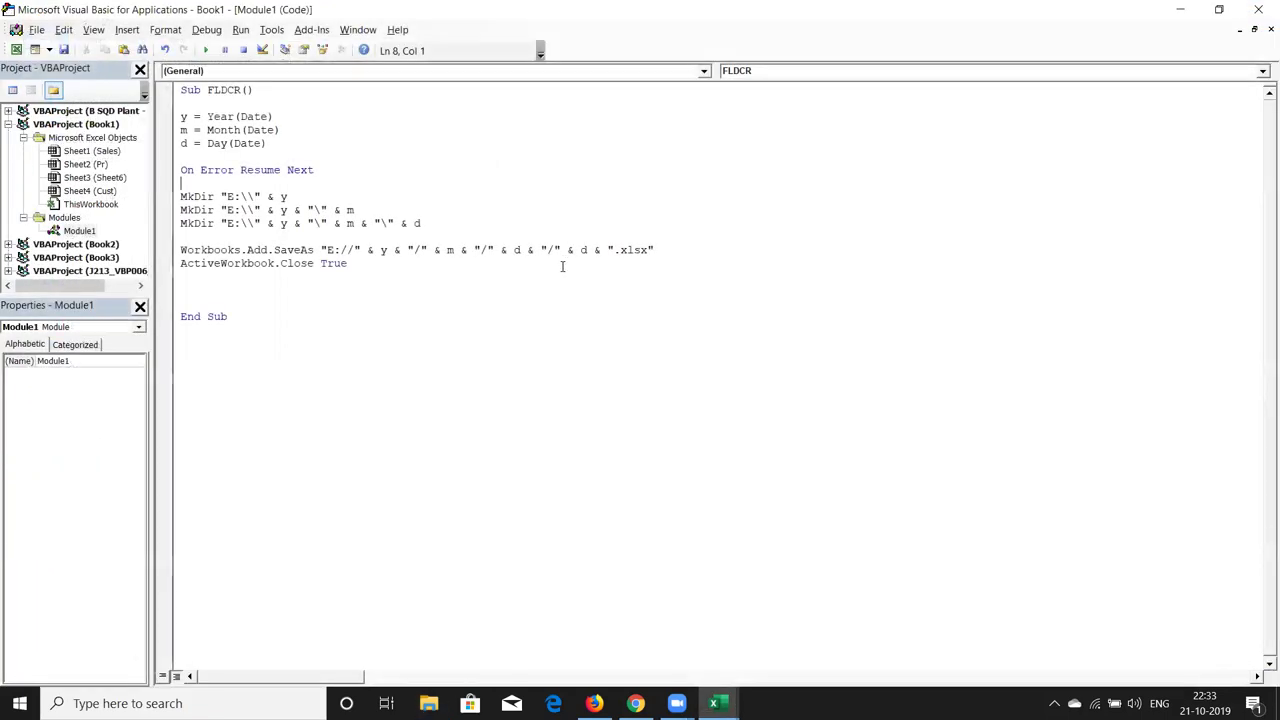
Comment out the On Error Resume Next line by prefixing an apostrophe.
left_click(181, 170)
type("'")
left_click(207, 250)
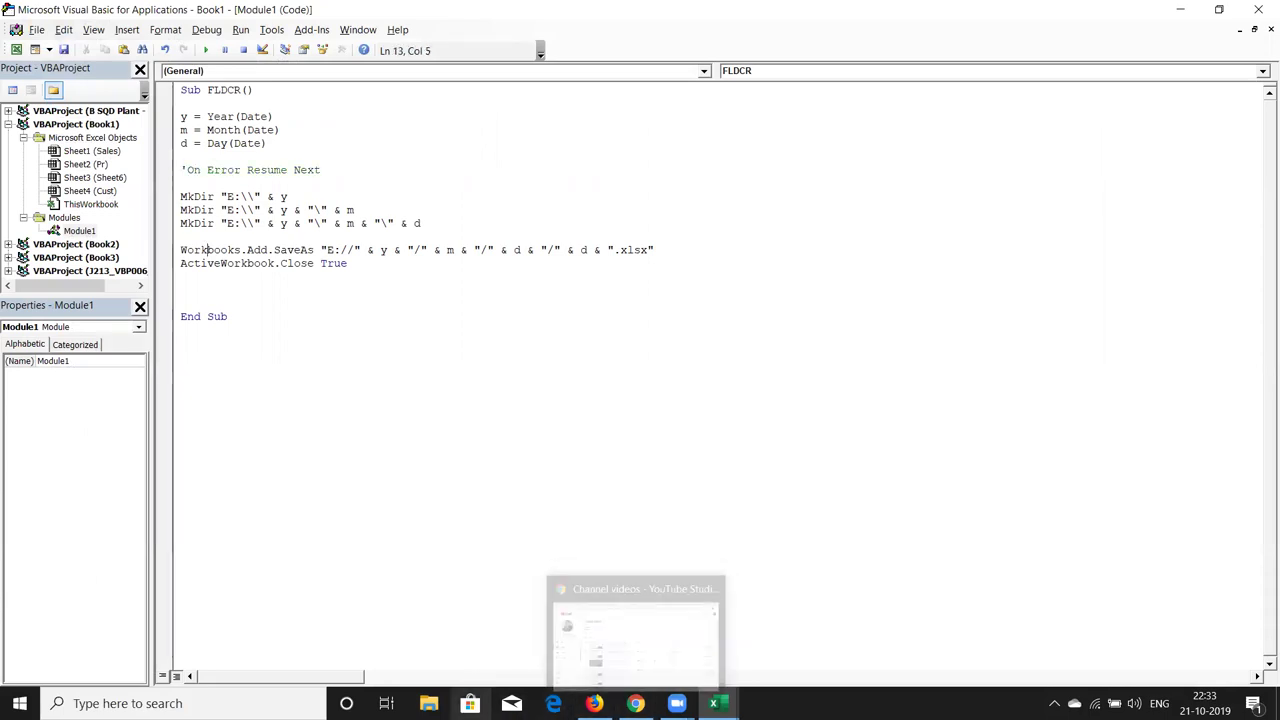
left_click(430, 700)
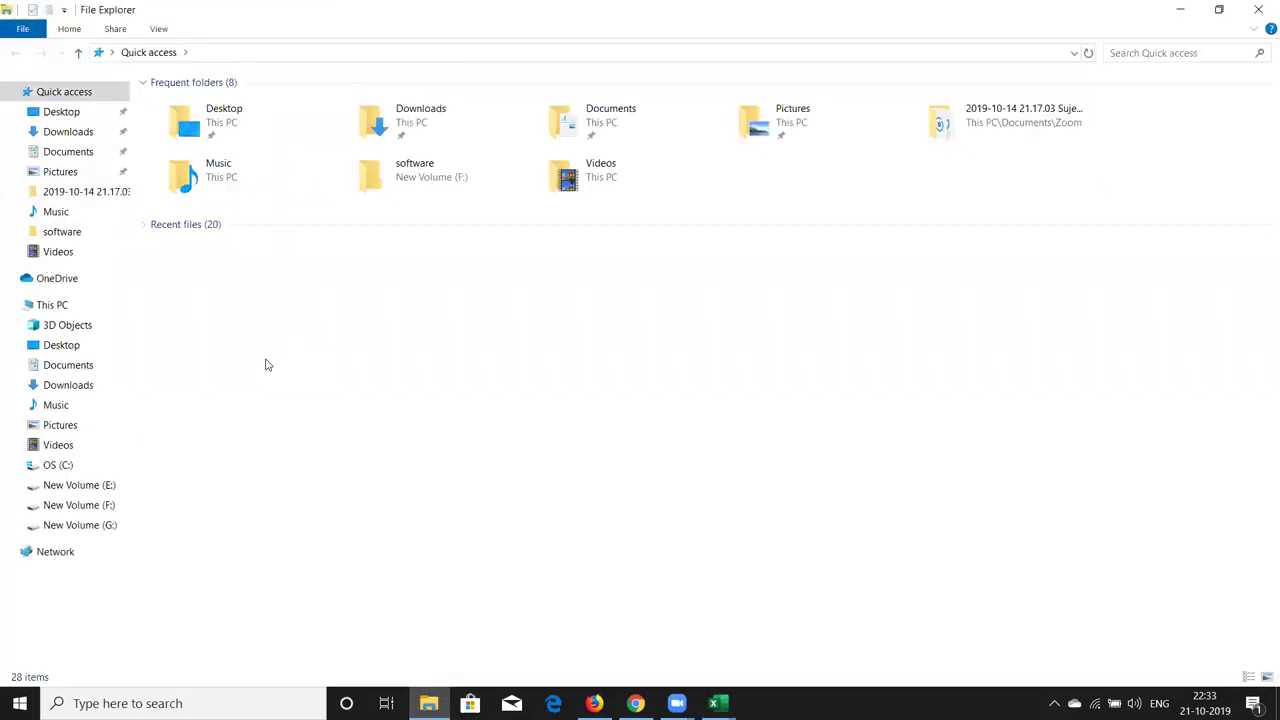
Remove the 2019 folder from New Volume (E:), then go back to the FLDCR code.
left_click(106, 486)
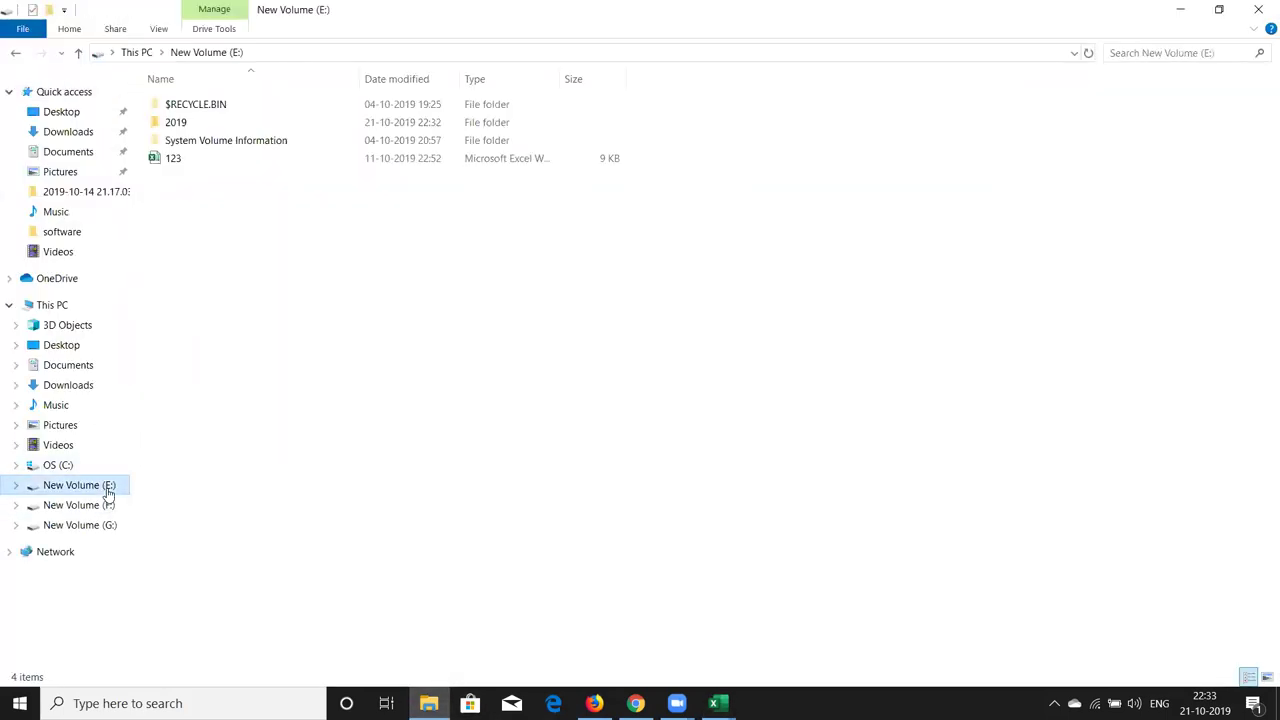
left_click(173, 123)
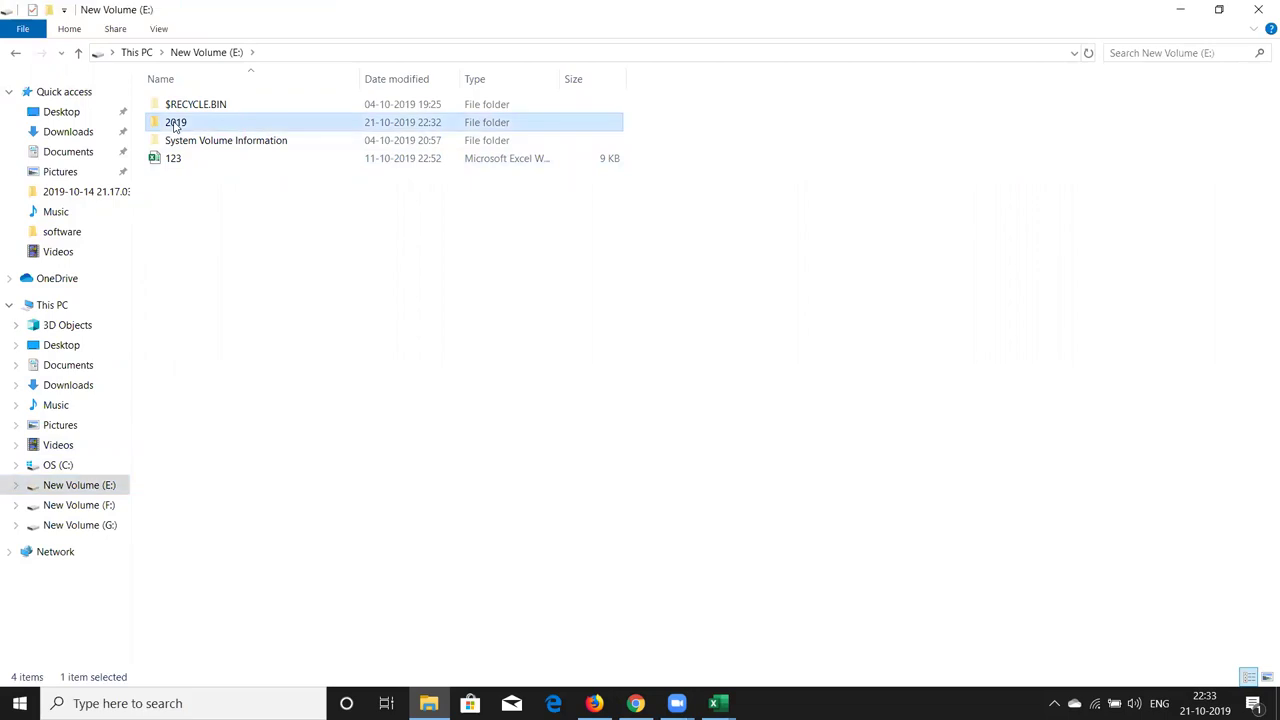
key("Delete")
key("alt+Tab")
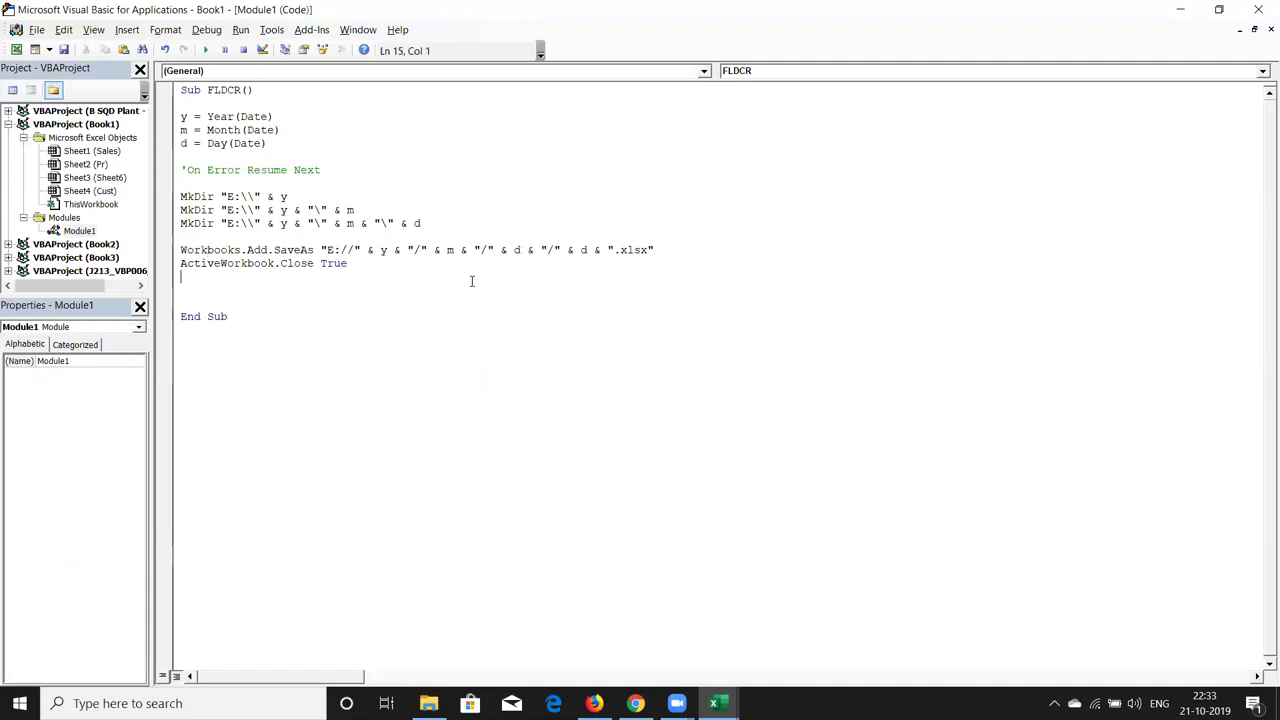
Run FLDCR, then debug run-time error 1004 to the Workbooks.Add.SaveAs line and check the Excel windows.
left_click(417, 206)
left_click(208, 49)
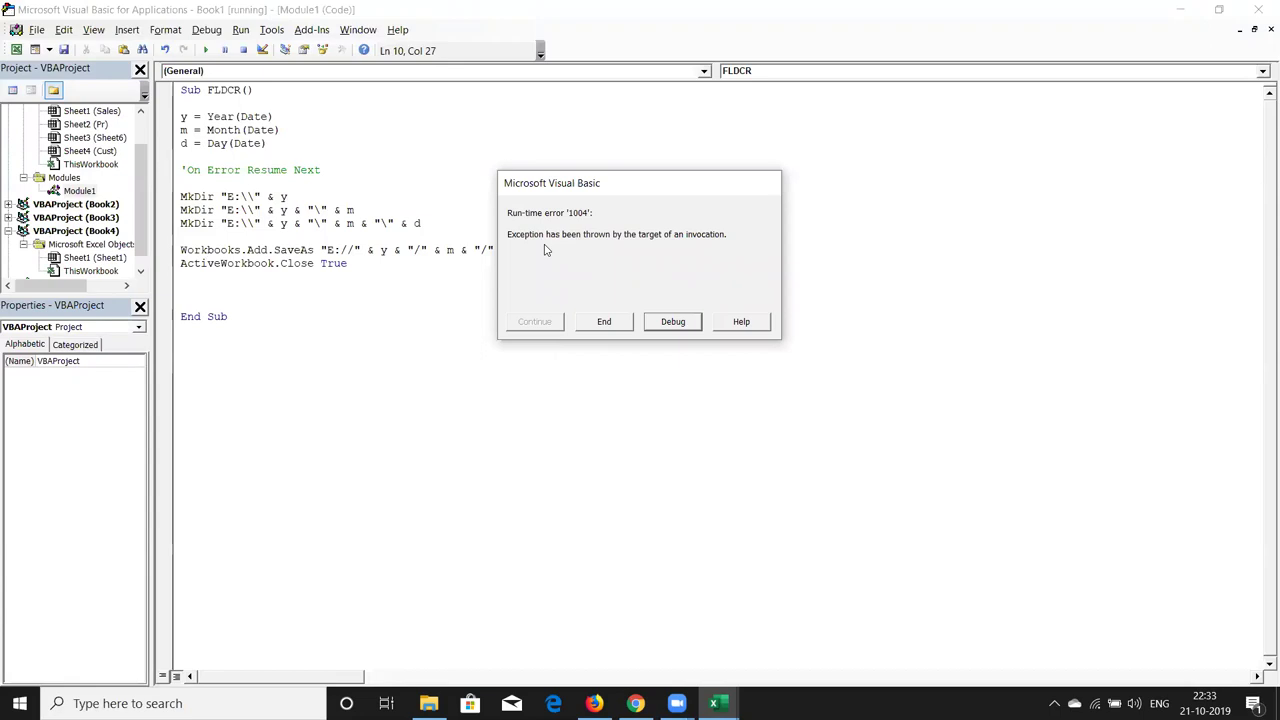
left_click(656, 325)
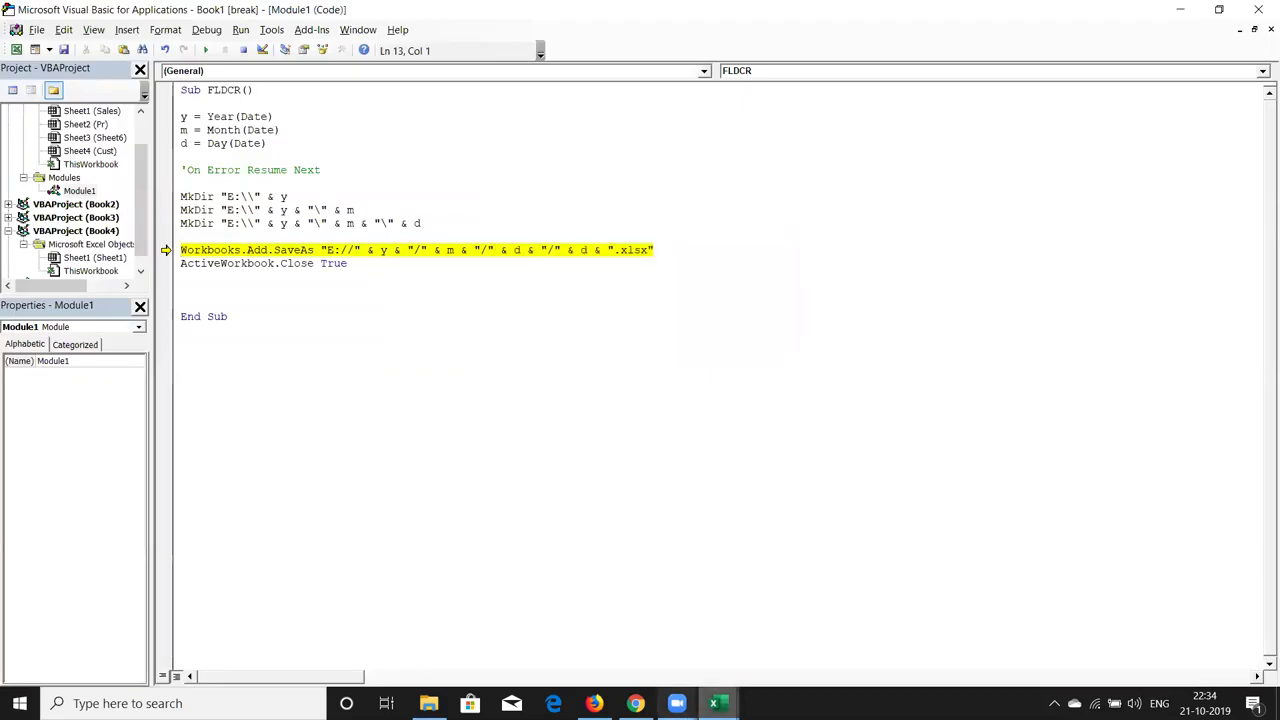
left_click(715, 703)
mouse_move(898, 630)
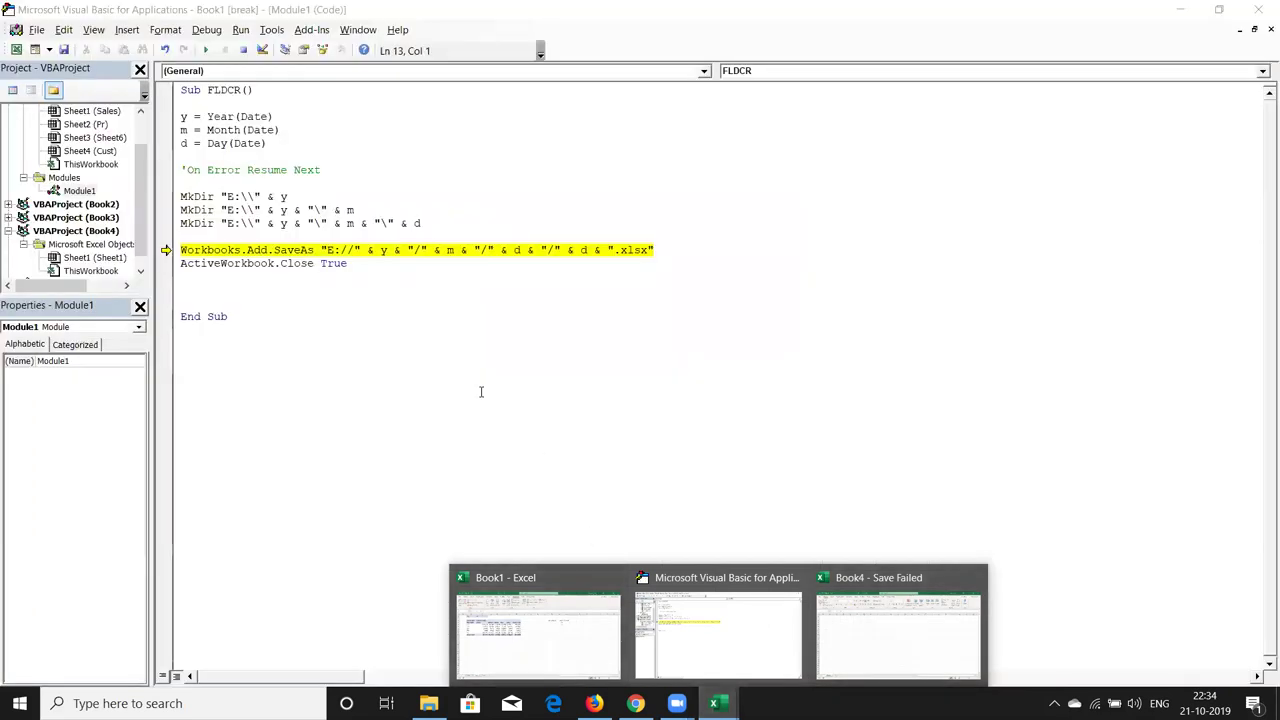
Dismiss the Book4 preview and return to the FLDCR code paused on SaveAs.
left_click(480, 391)
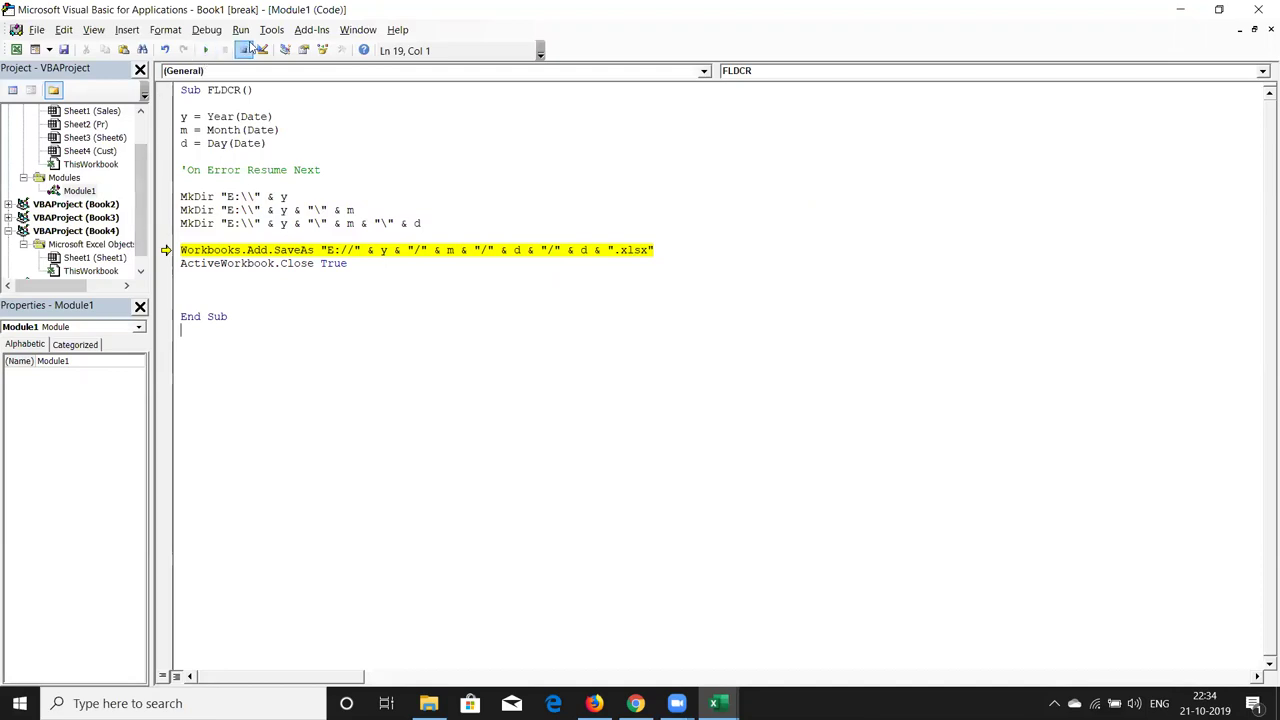
Reset FLDCR out of break mode and bring Book1's Sheet6 pivot table forward.
left_click(250, 49)
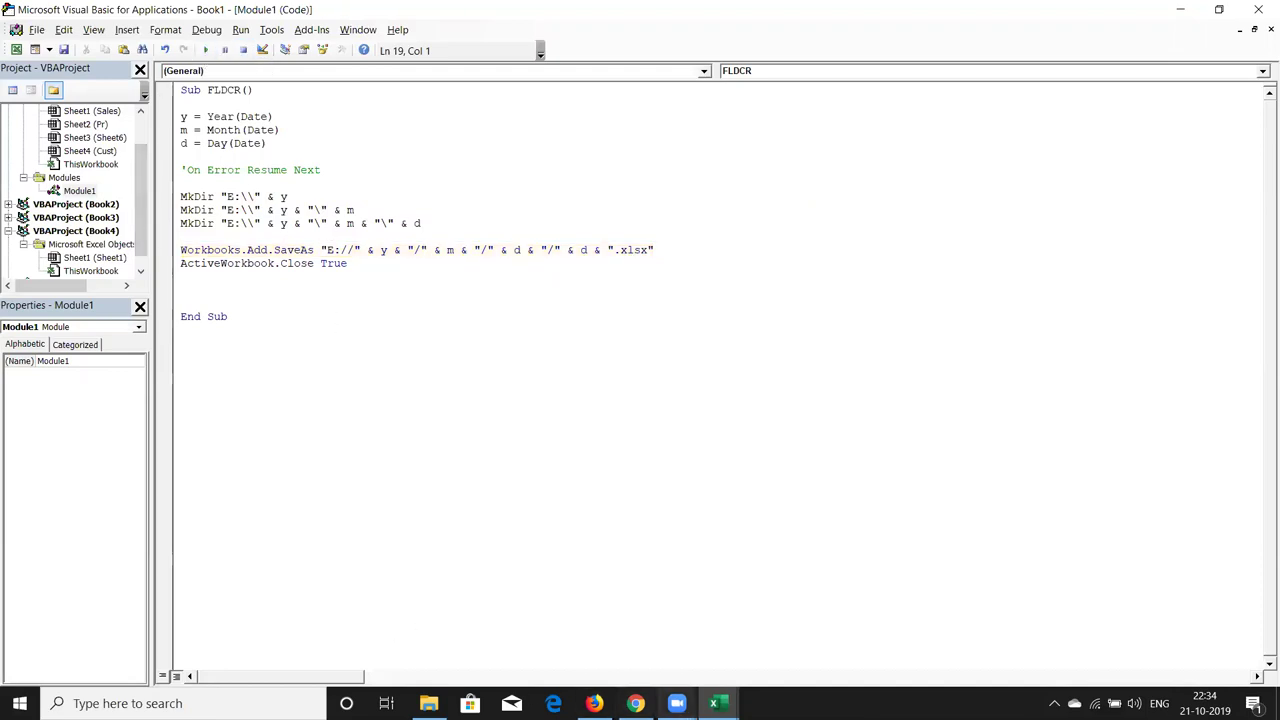
left_click(715, 703)
left_click(555, 648)
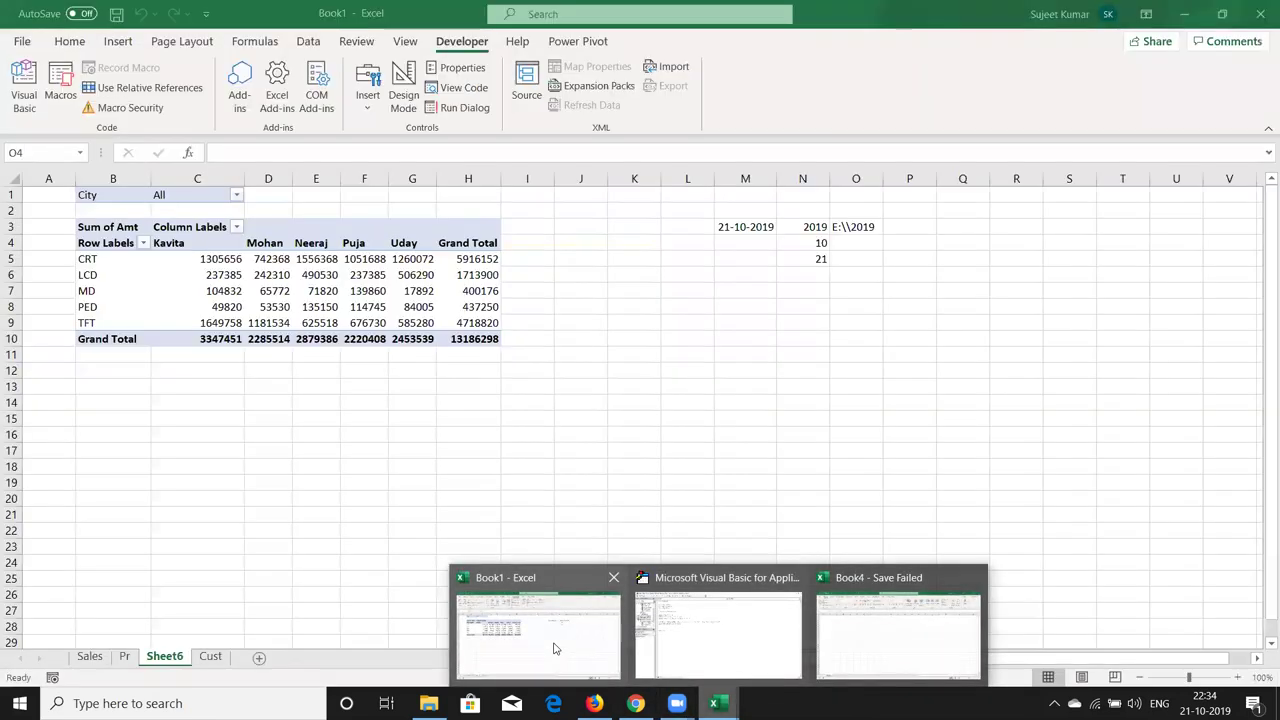
Start recording a new macro named Macro1 and go to Save As.
left_click(53, 677)
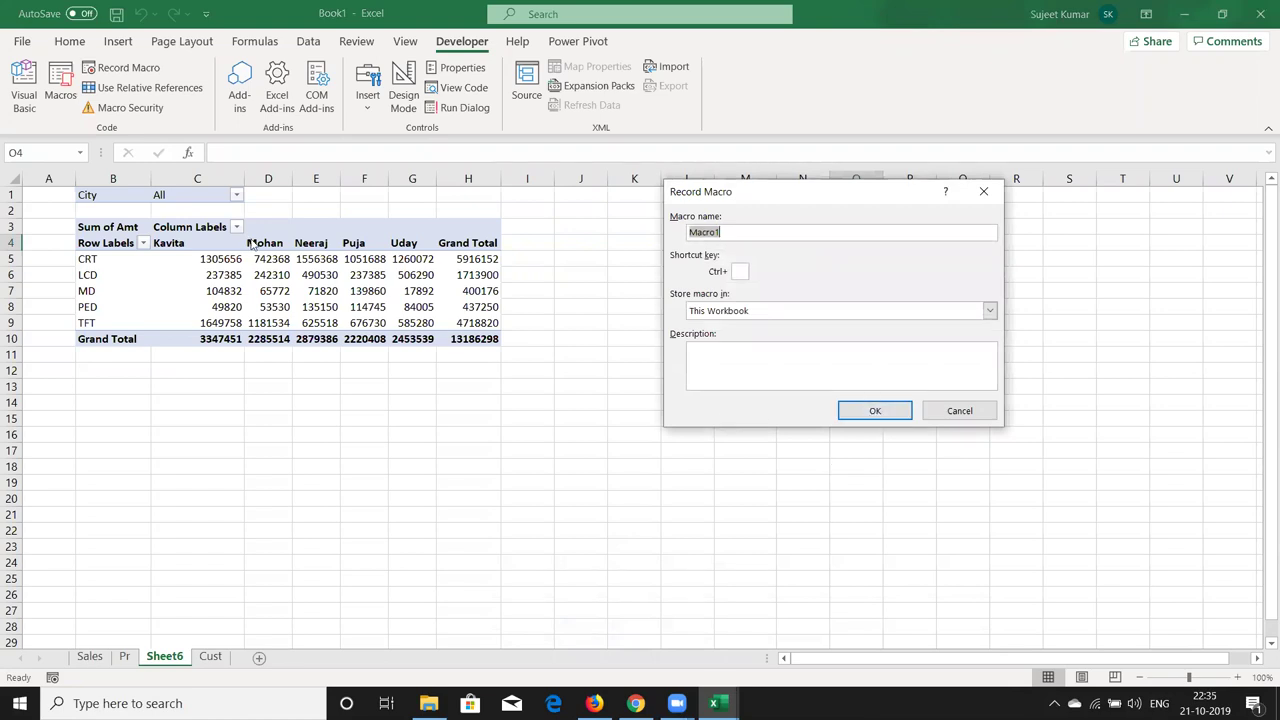
left_click(872, 410)
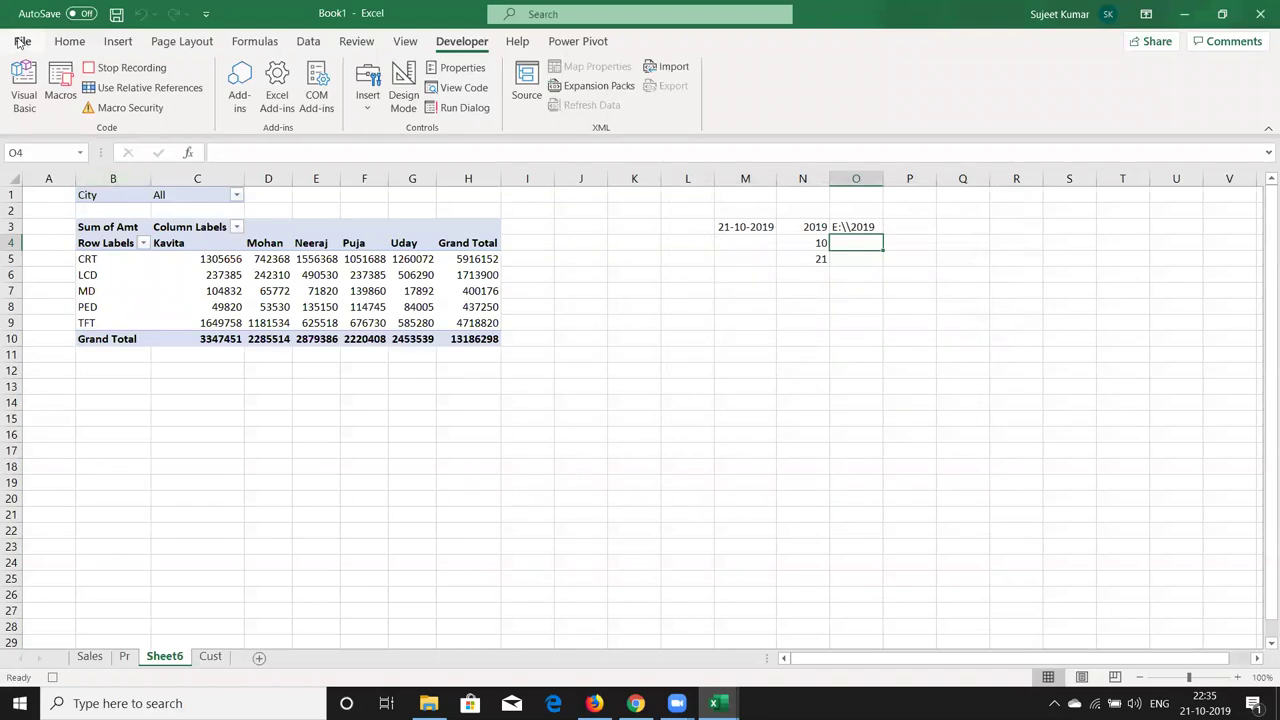
left_click(20, 42)
left_click(55, 261)
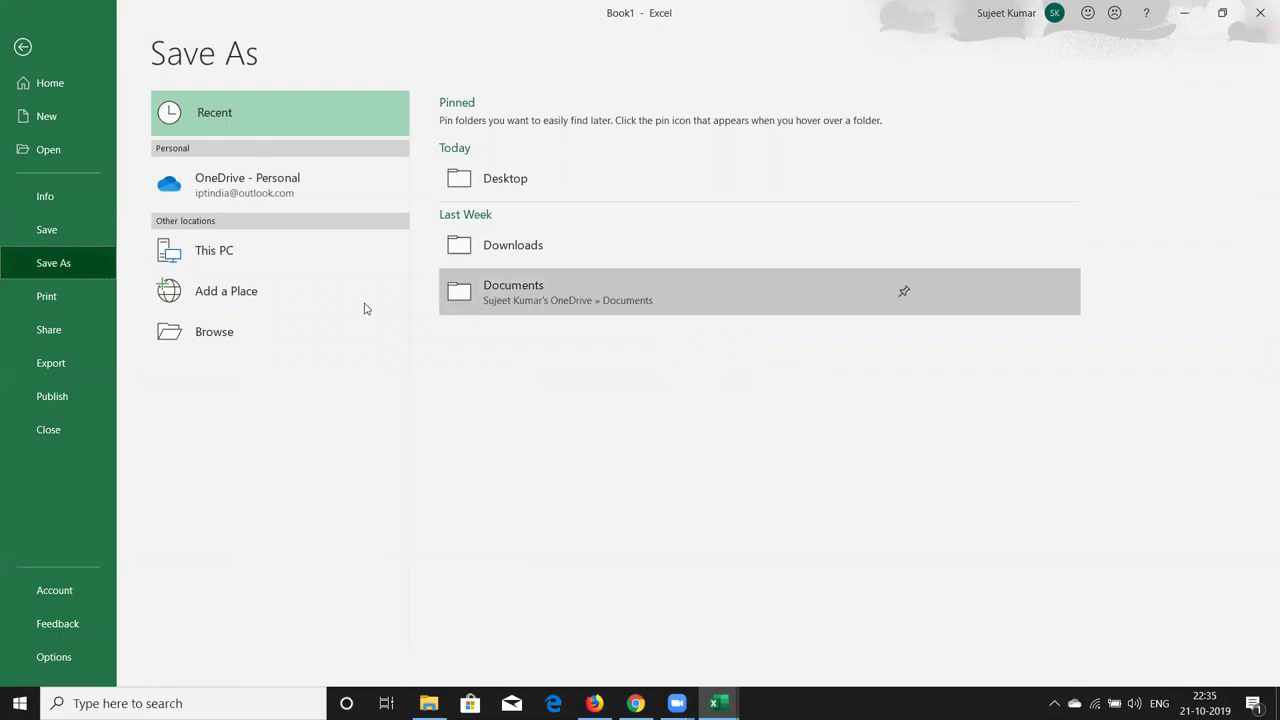
Point the Save As dialog at the E:\2019\10\21 folder.
left_click(365, 332)
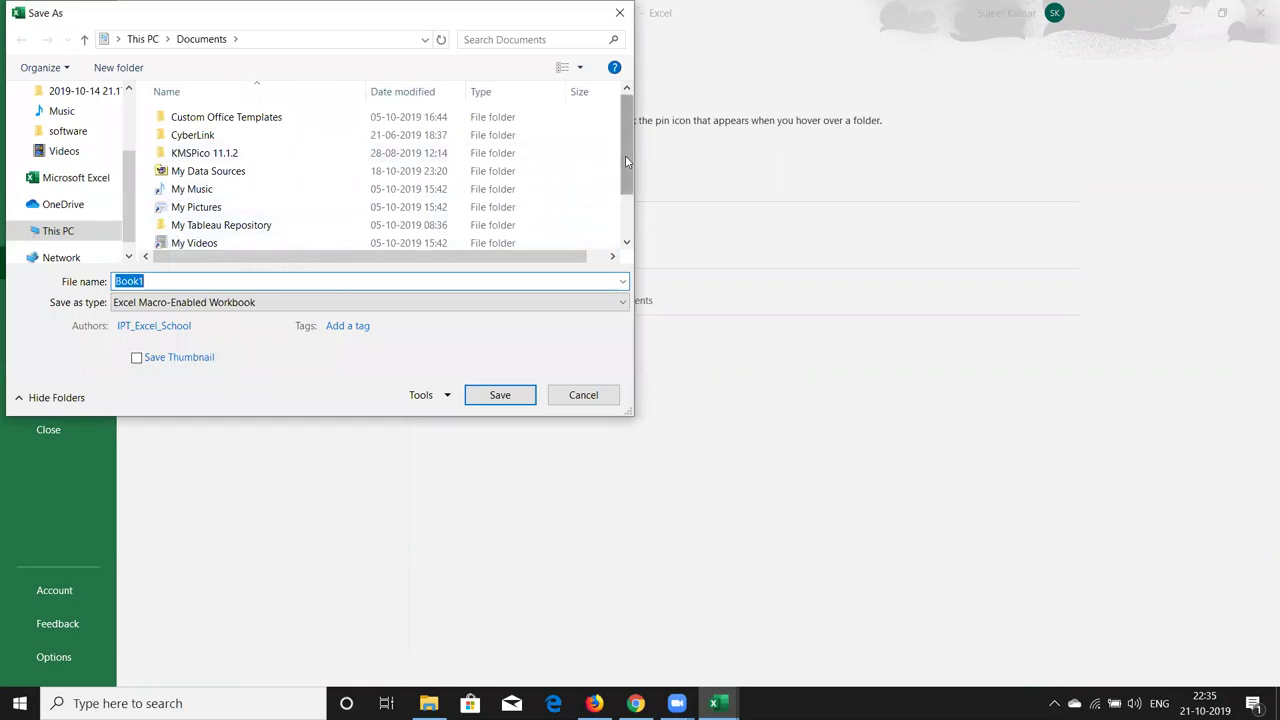
left_click_drag(625, 155, 635, 240)
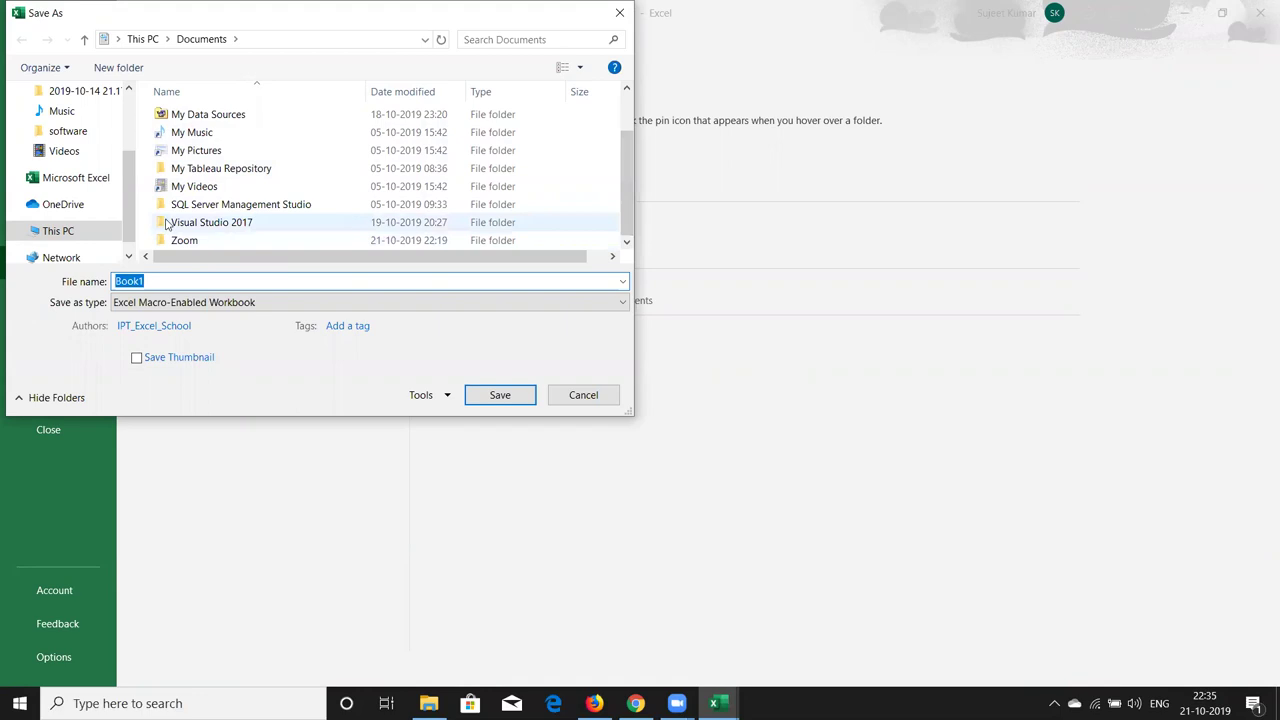
scroll(90, 200, "down", 1)
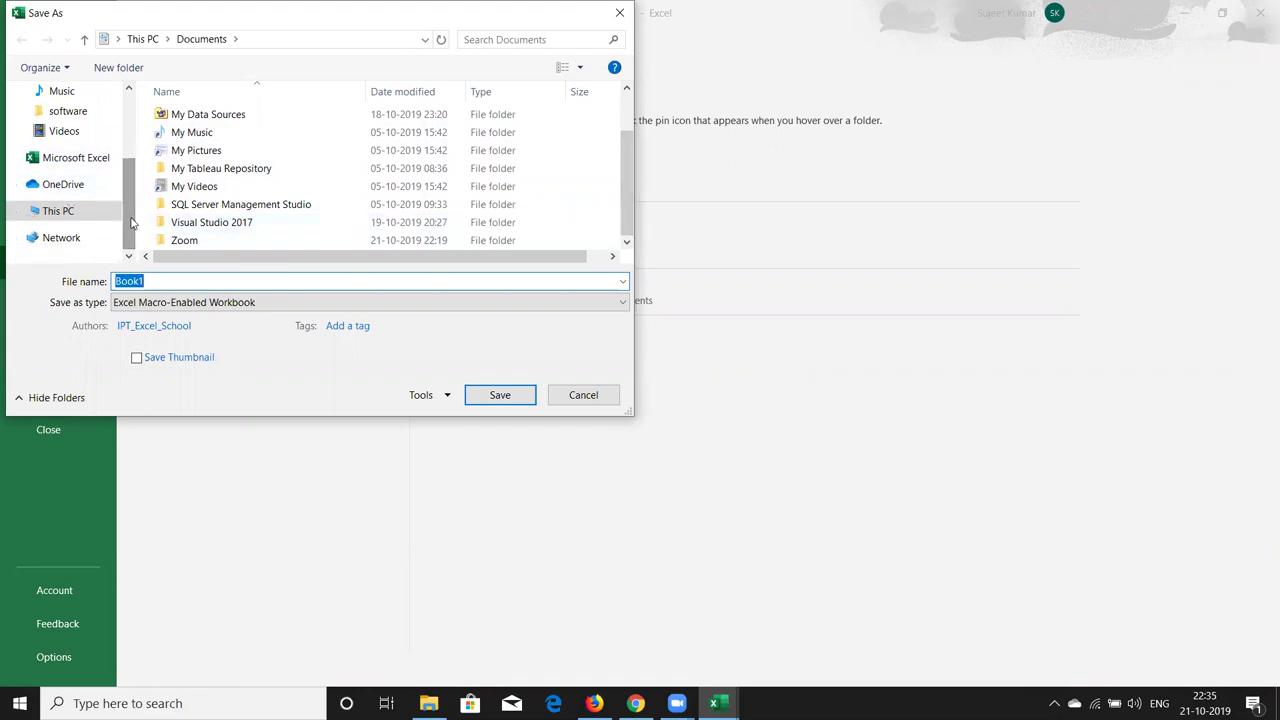
left_click(95, 216)
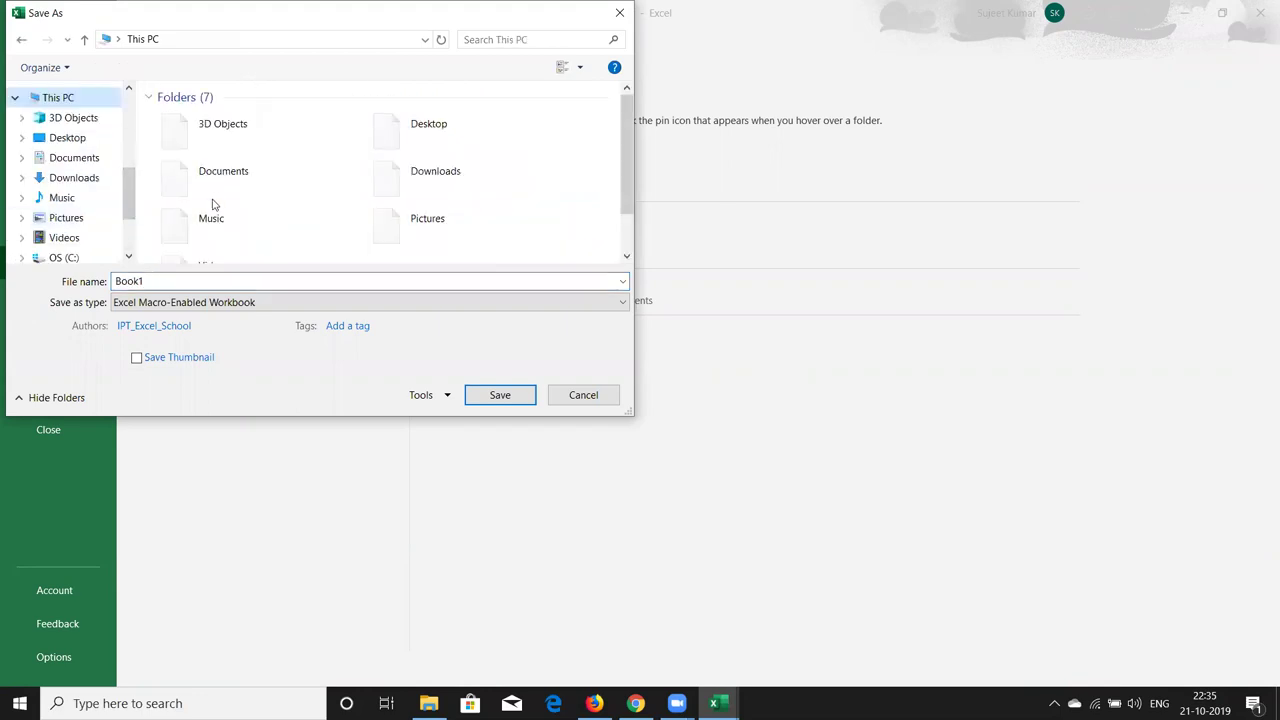
left_click(624, 231)
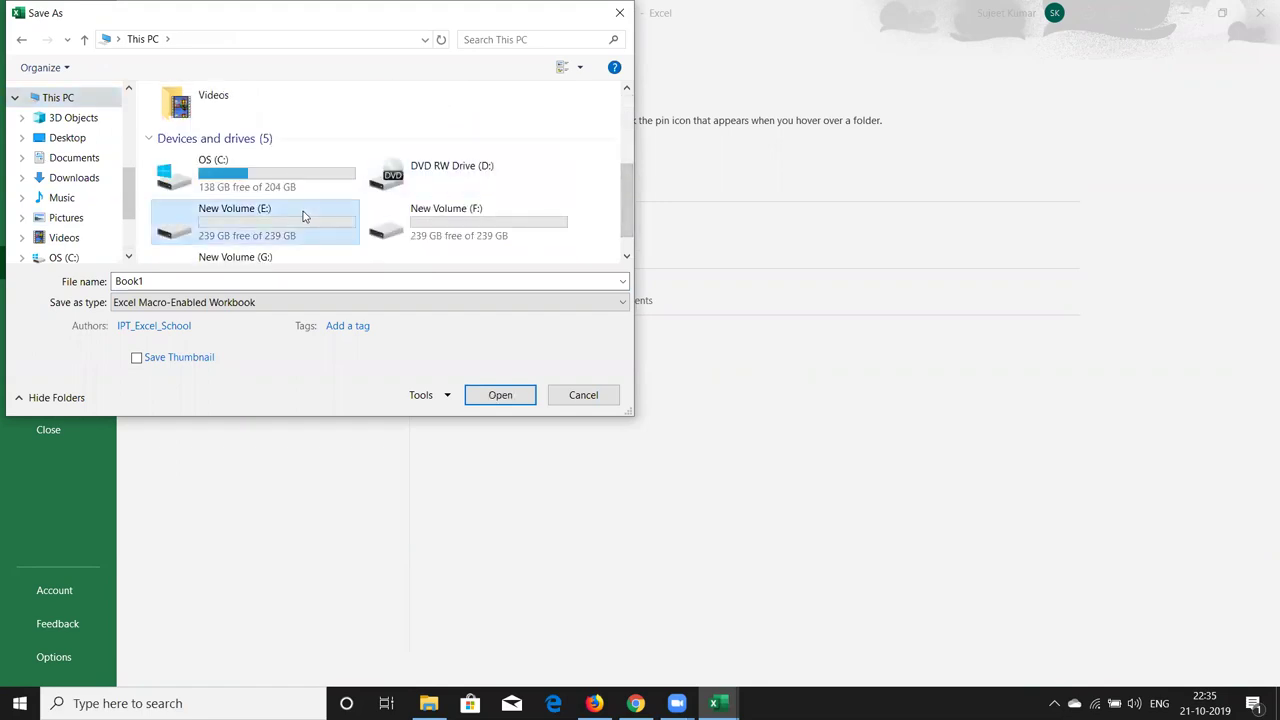
double_click(305, 216)
double_click(174, 134)
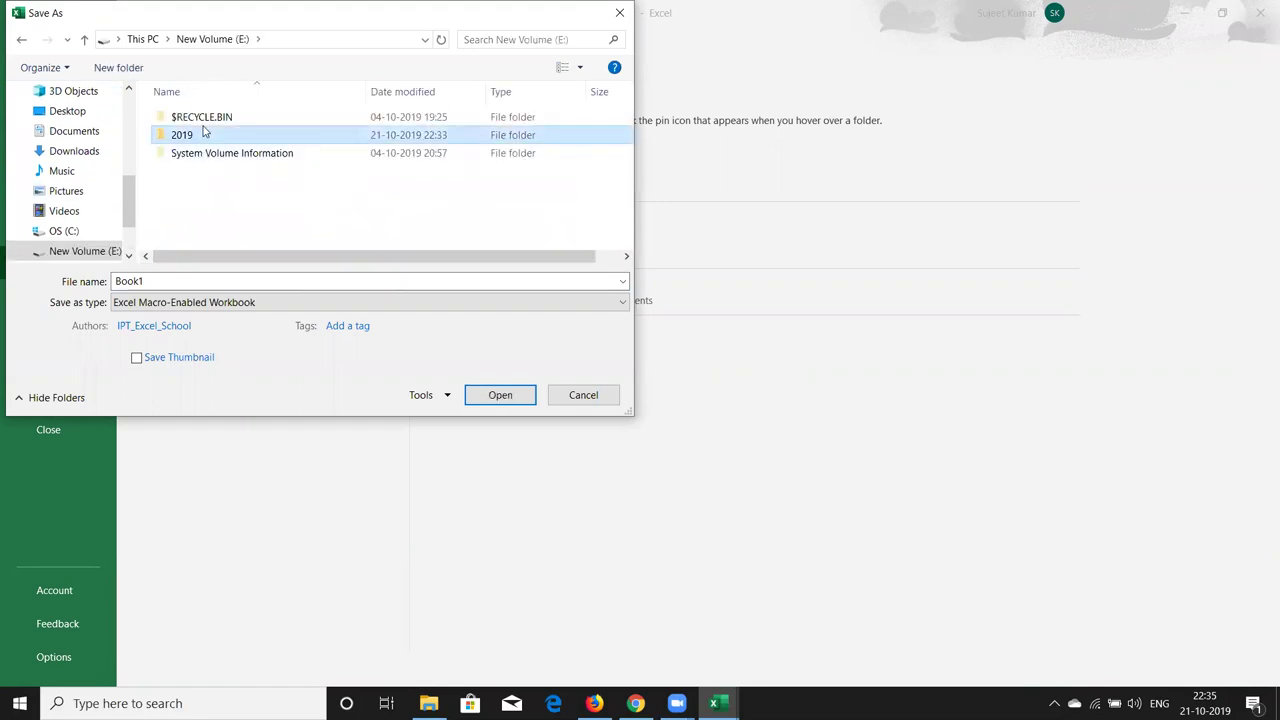
double_click(203, 120)
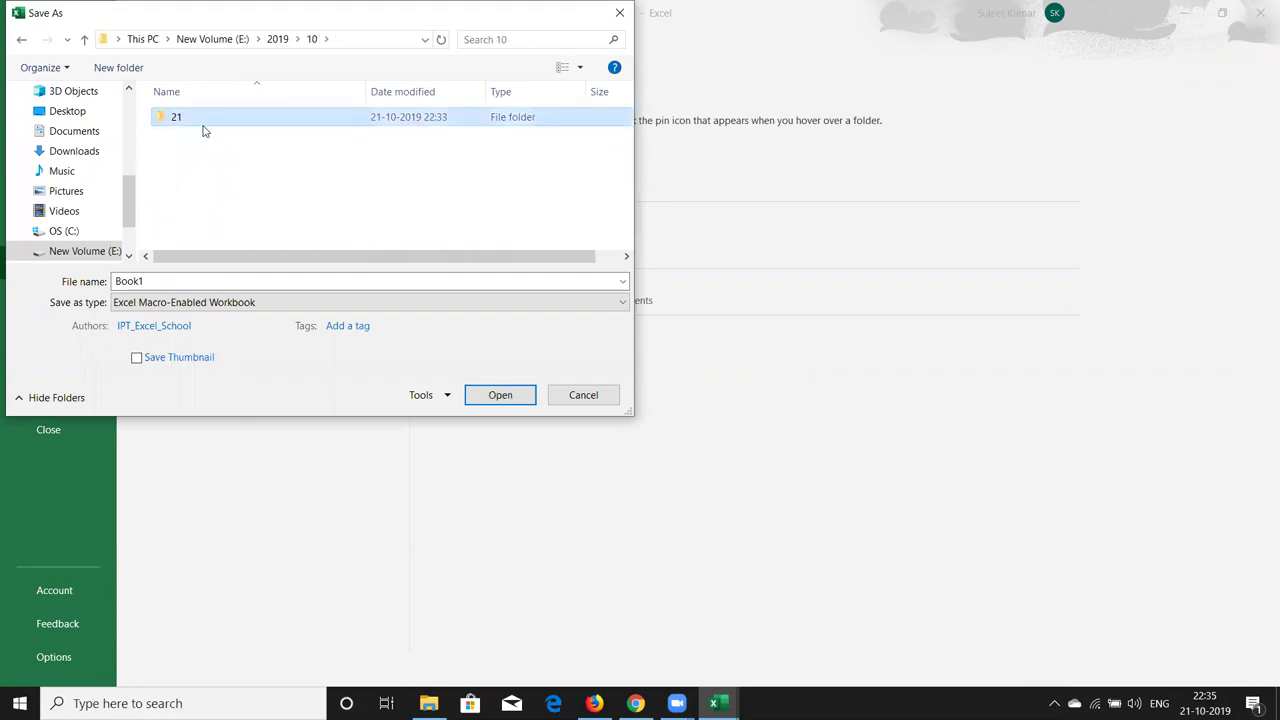
double_click(203, 120)
double_click(229, 276)
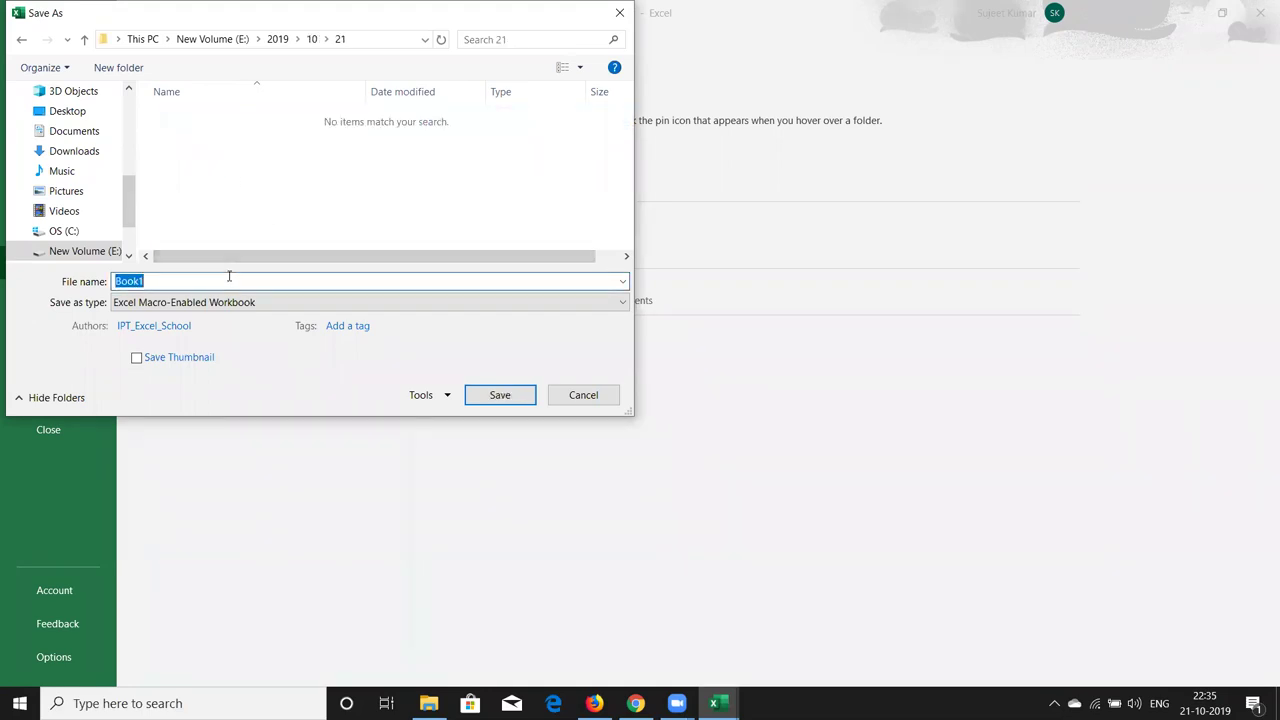
Name the file 21 and try saving as a plain Excel Workbook, declining the macro-free warning.
type("21")
left_click(233, 302)
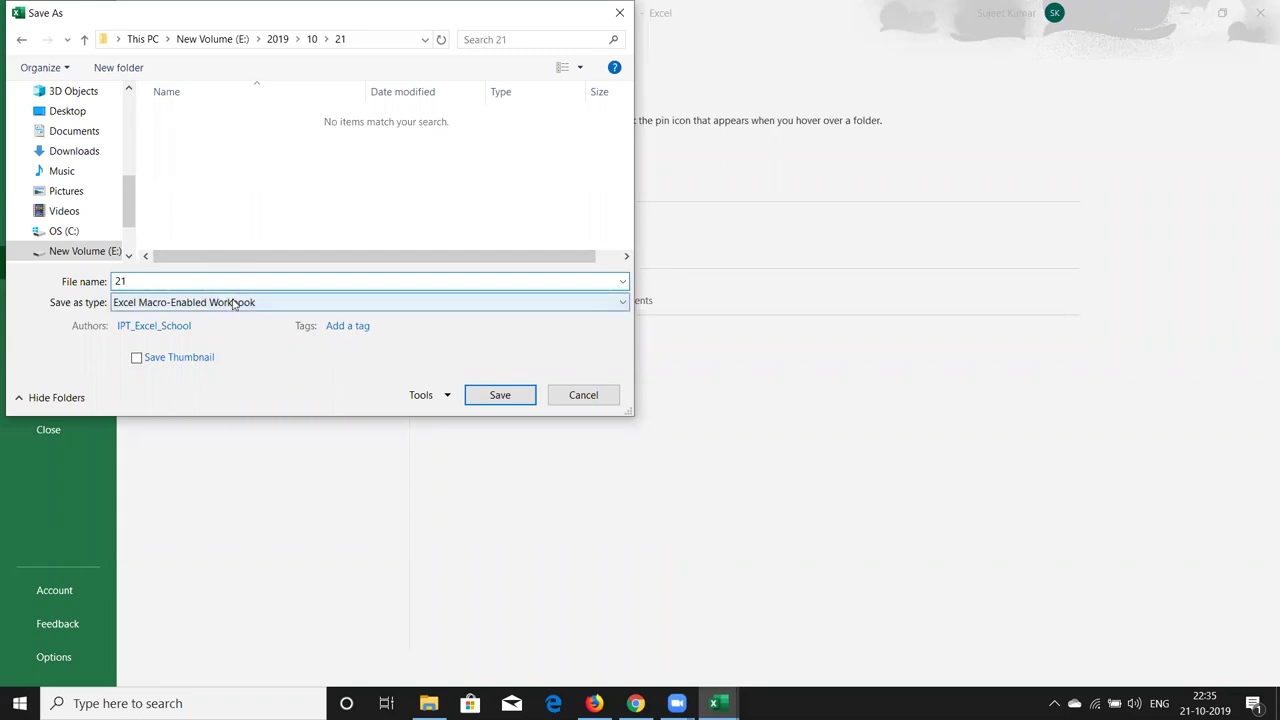
left_click(234, 319)
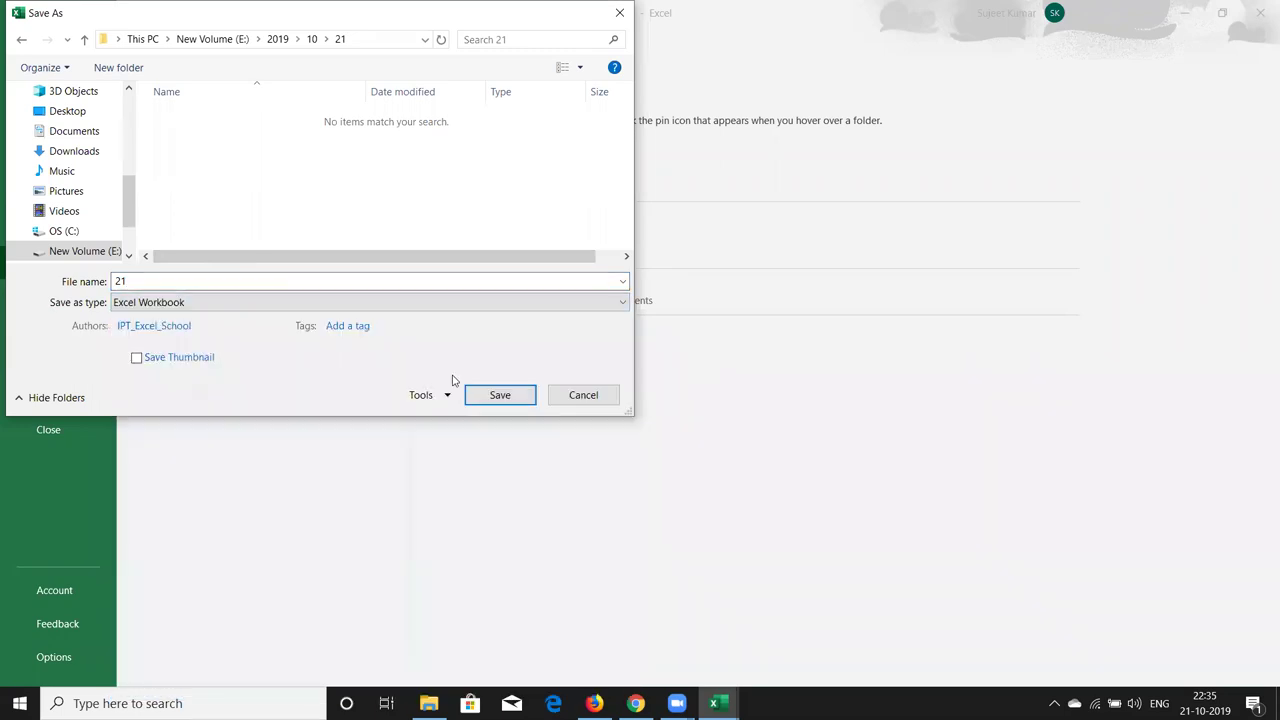
left_click(474, 398)
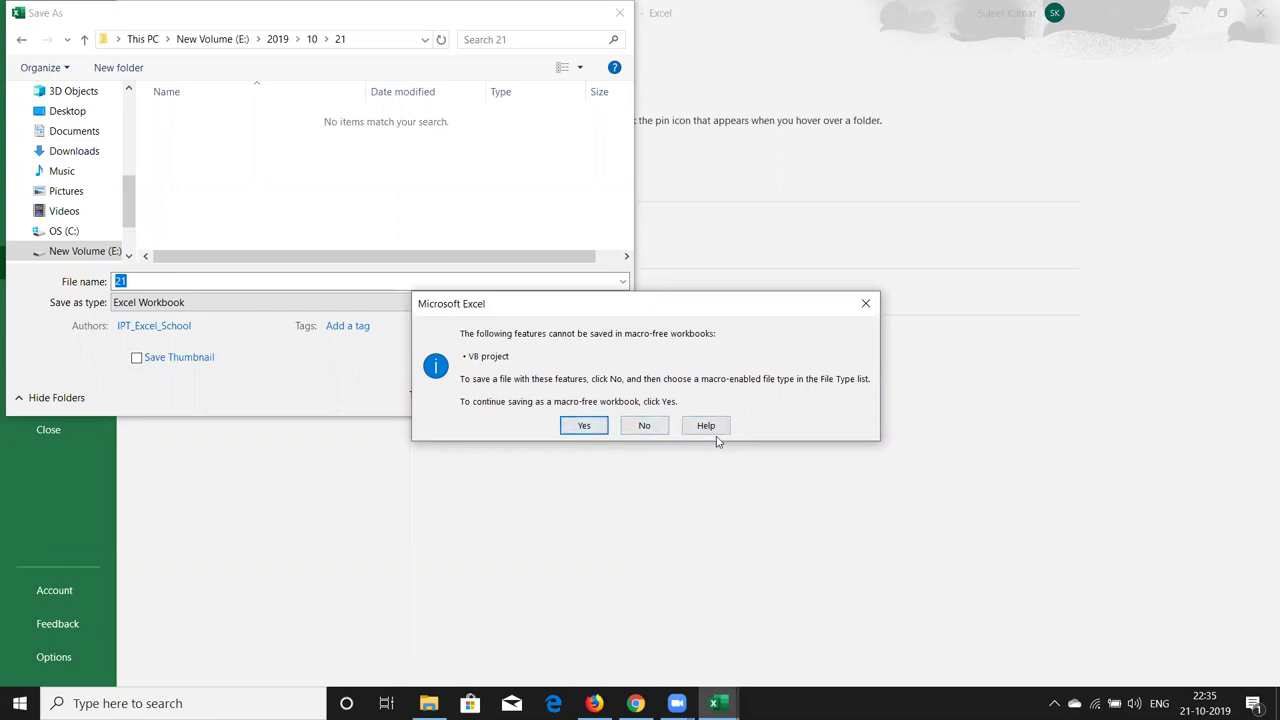
key("n")
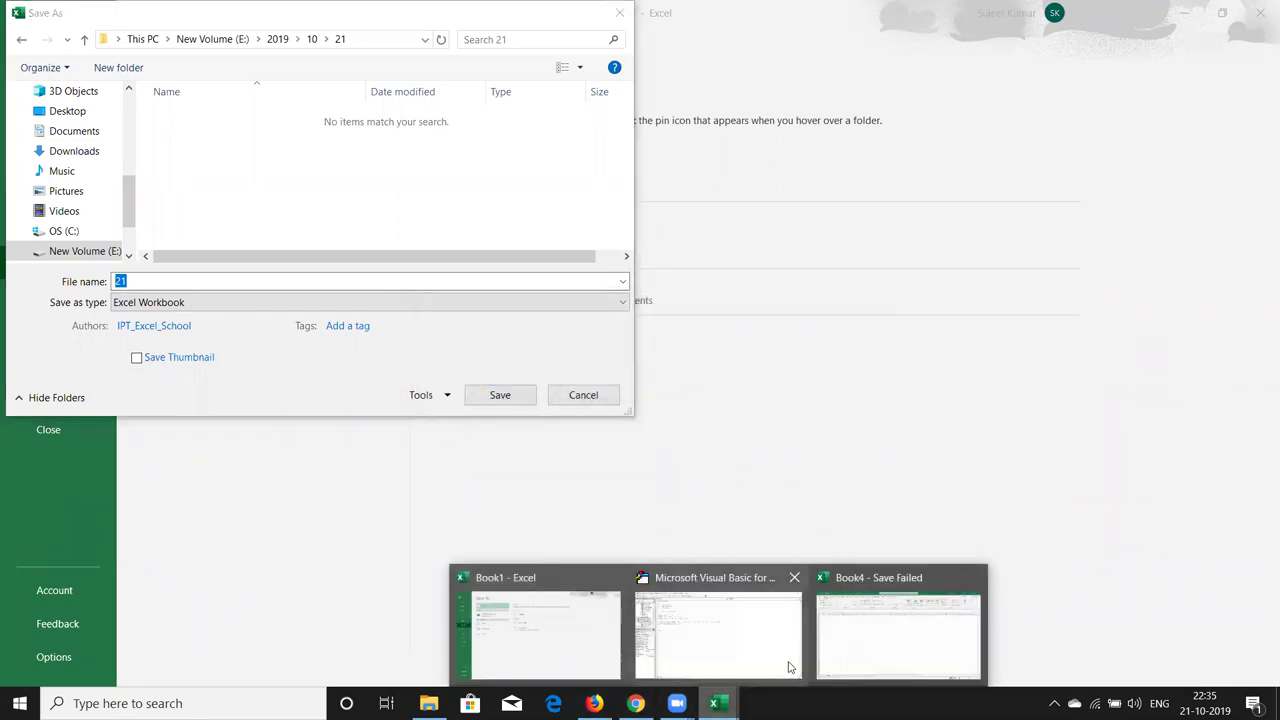
Save workbook 21 as an Excel Macro-Enabled Workbook in E:\2019\10\21.
mouse_move(714, 703)
left_click(698, 615)
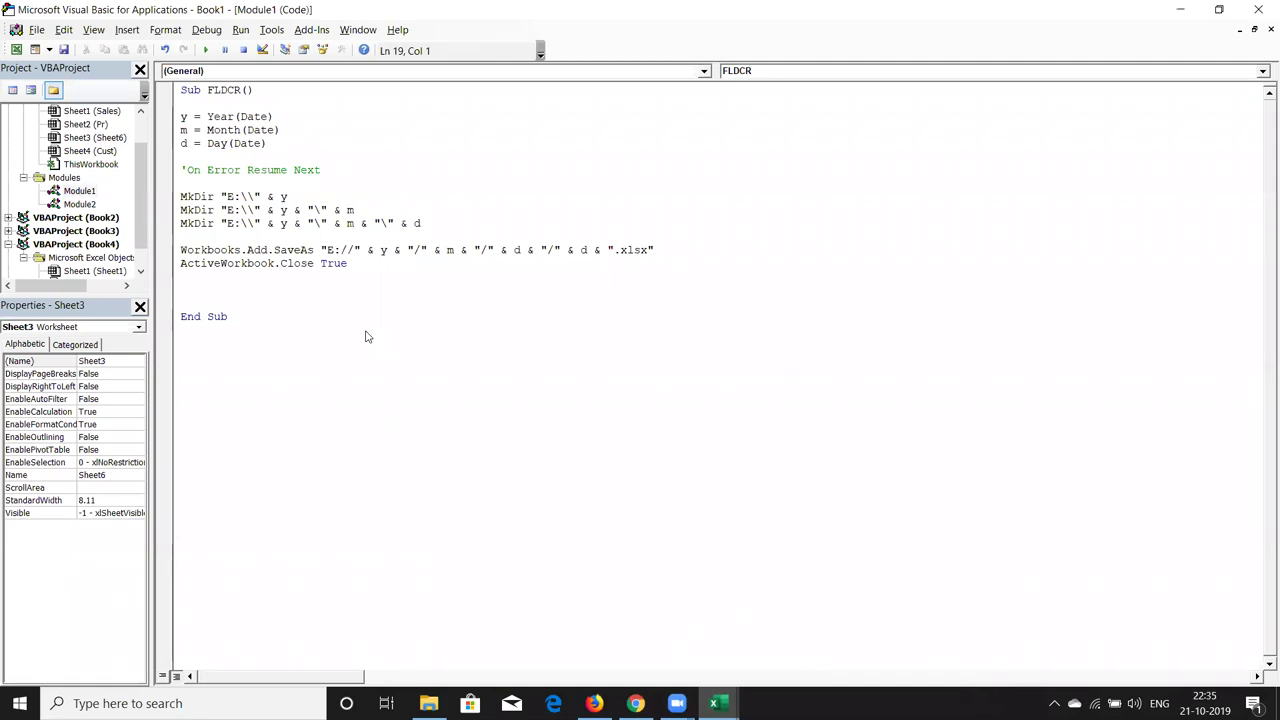
key("alt+Tab")
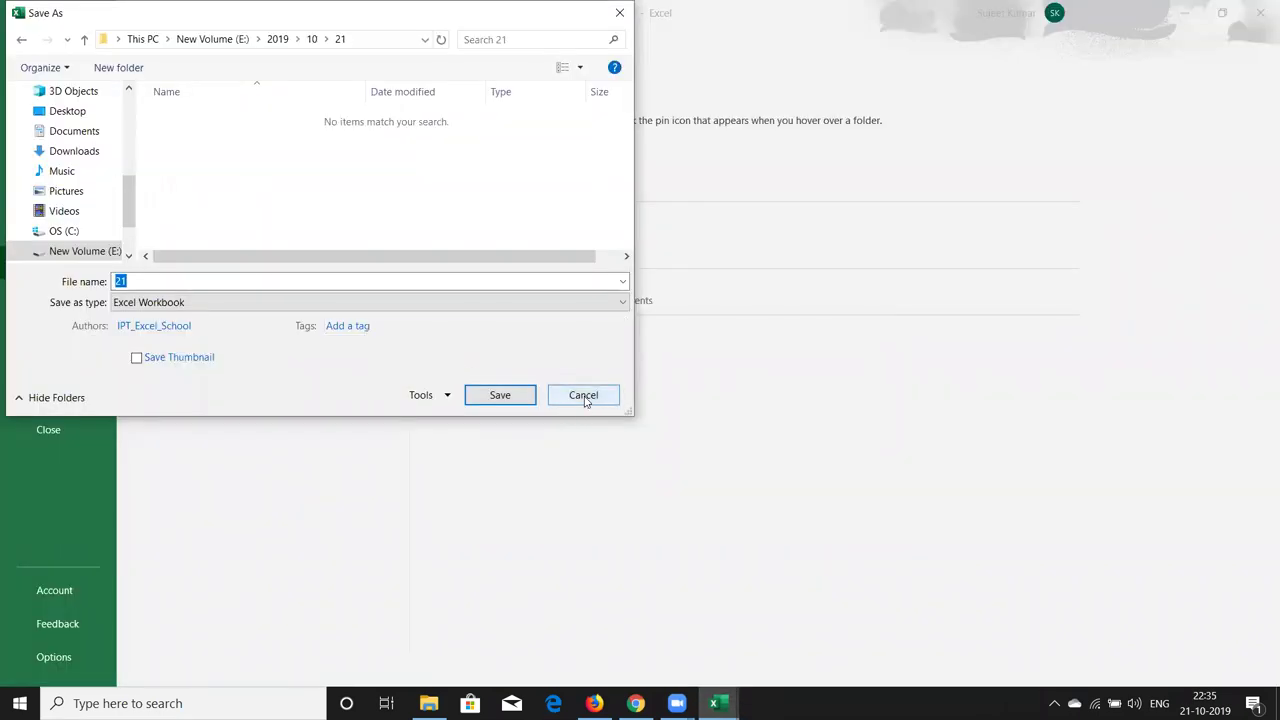
left_click(494, 305)
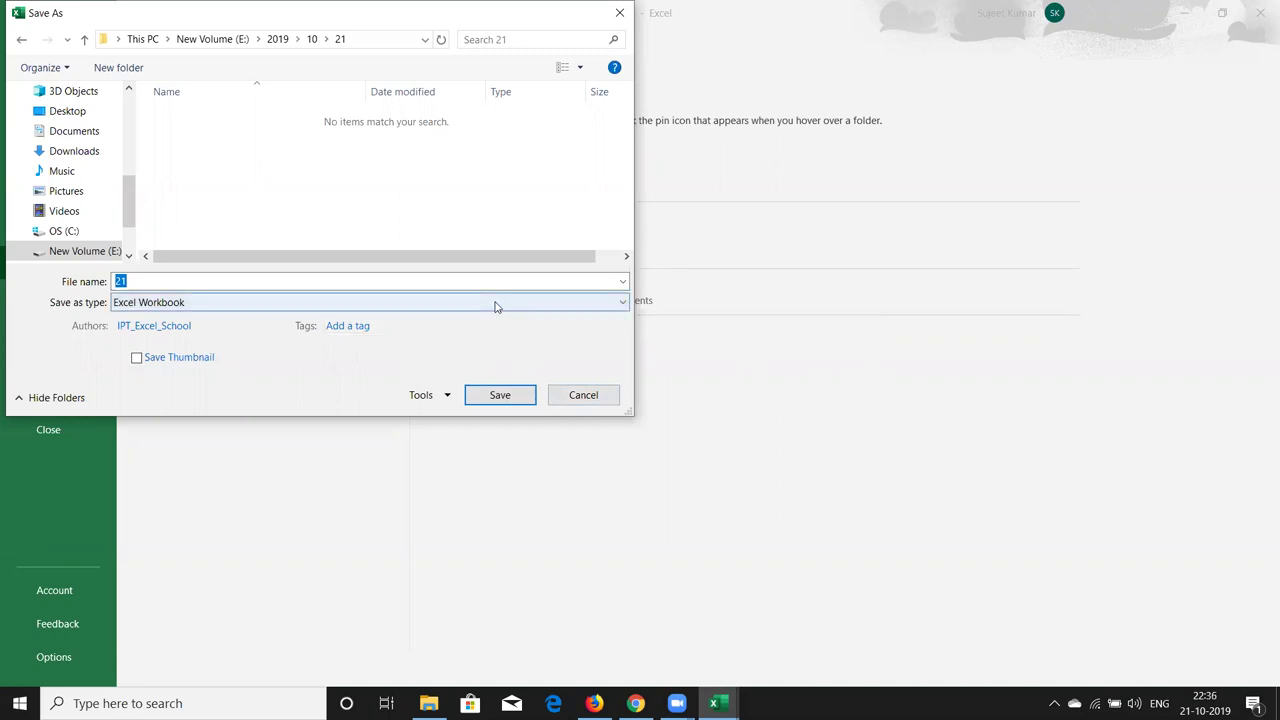
left_click(493, 333)
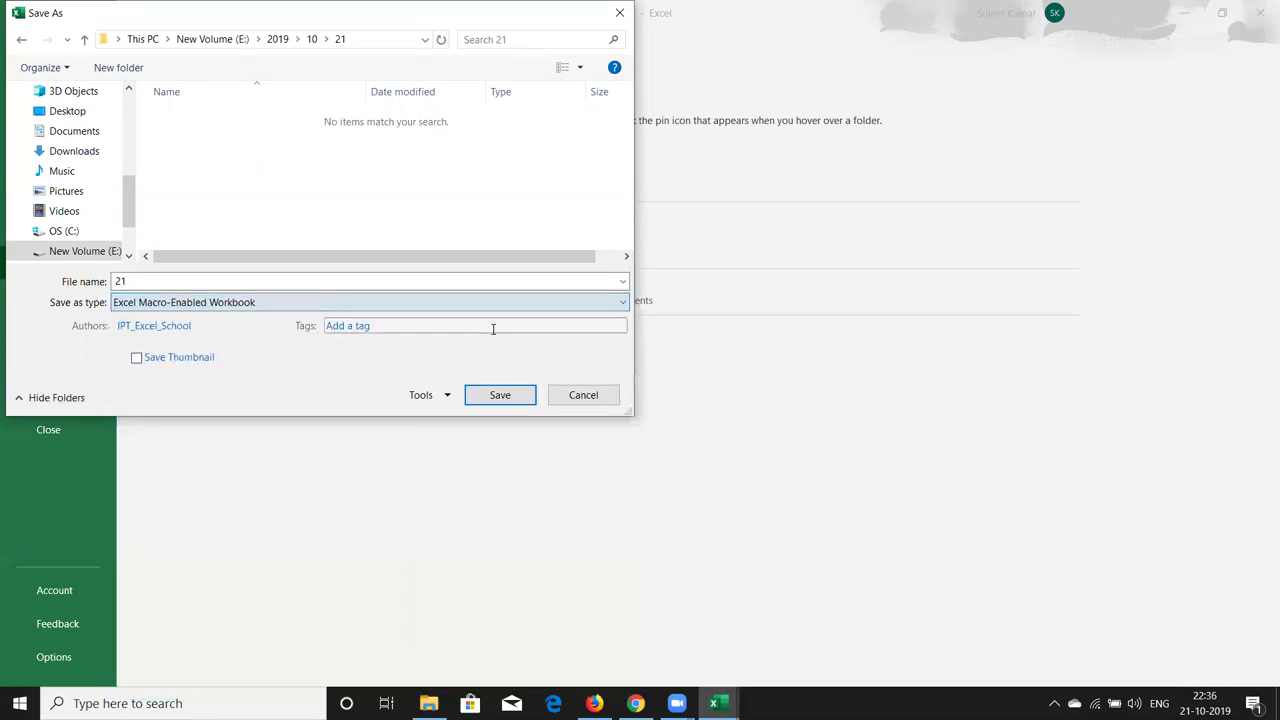
left_click(494, 396)
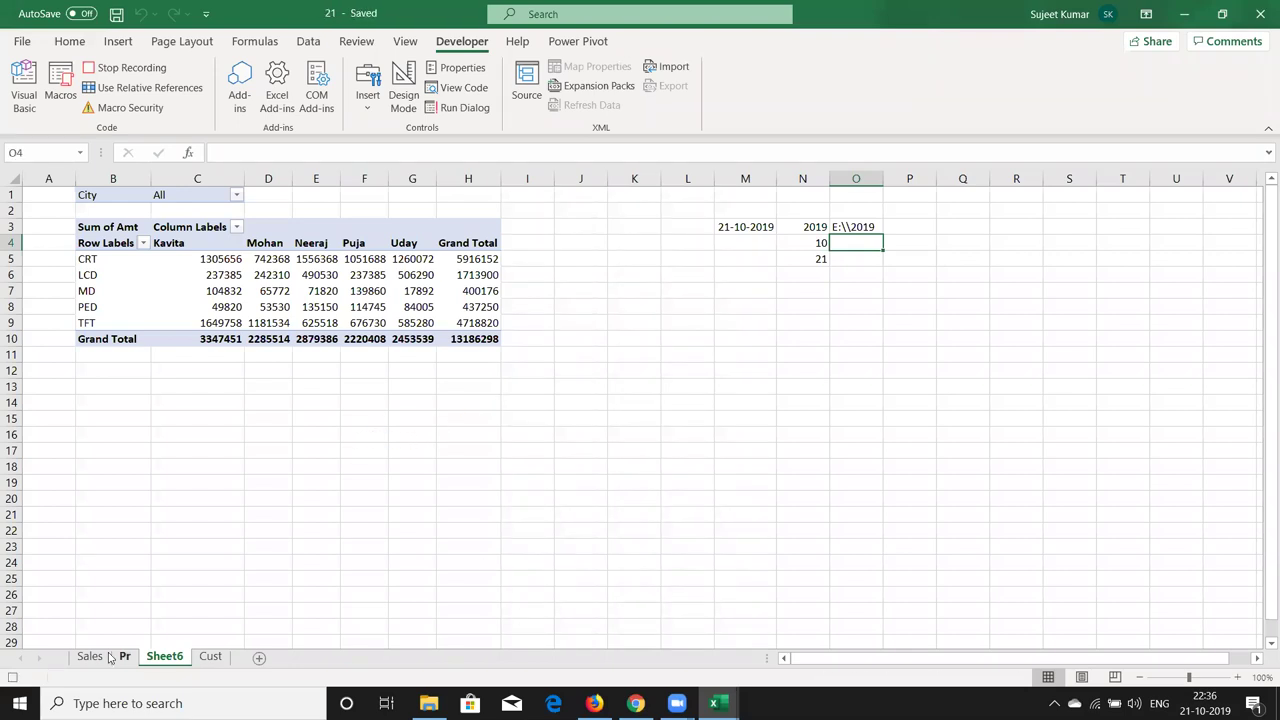
Stop macro recording and review the recorded Macro1 code in Module2.
left_click(12, 677)
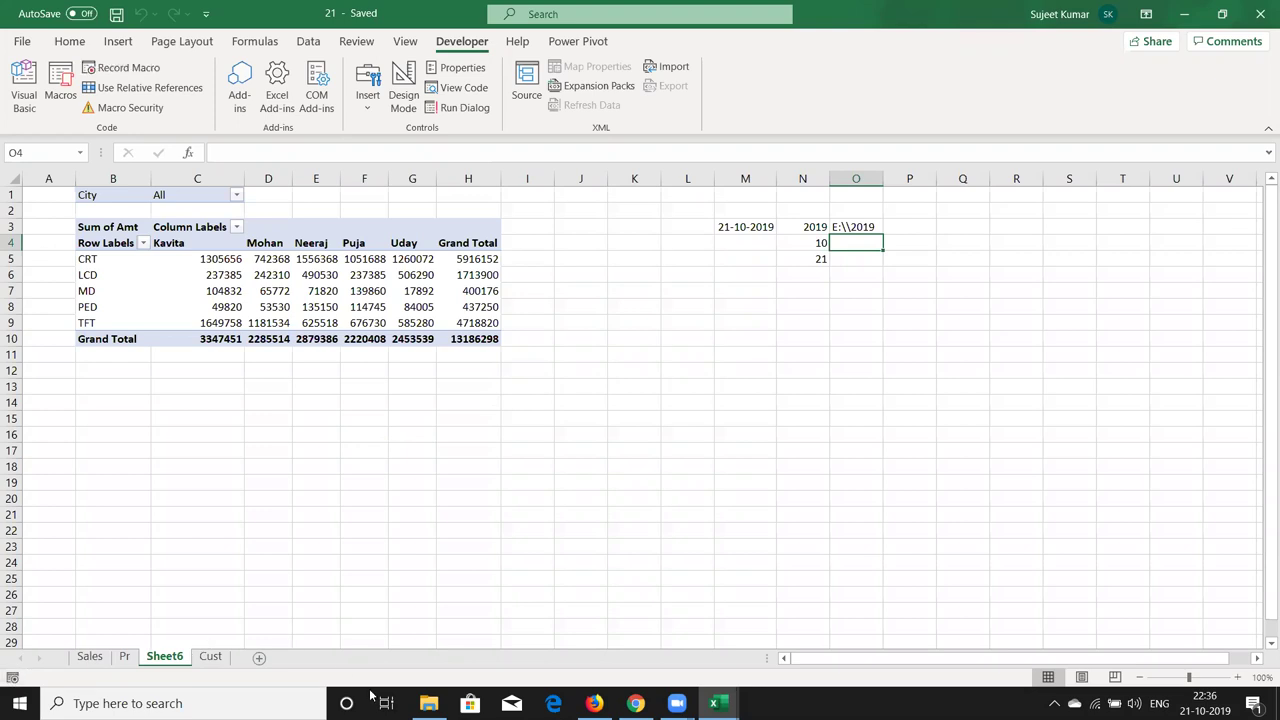
mouse_move(714, 703)
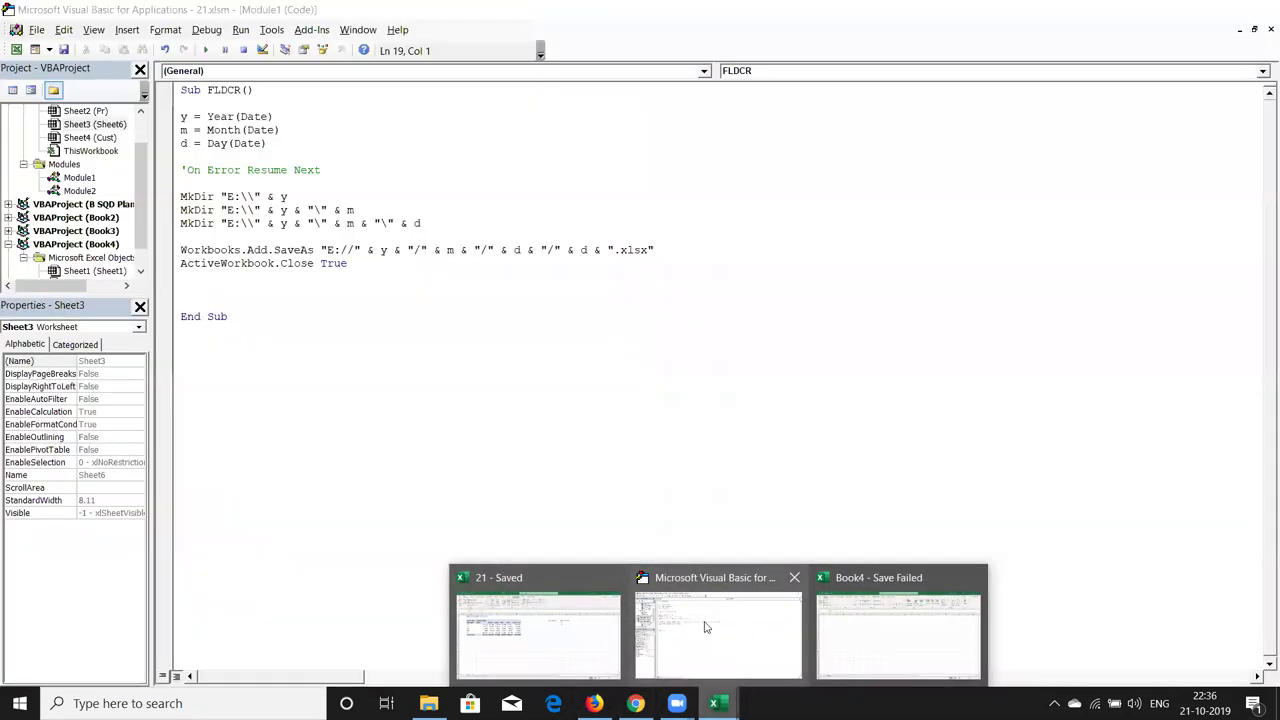
left_click(705, 627)
left_click(77, 191)
double_click(78, 191)
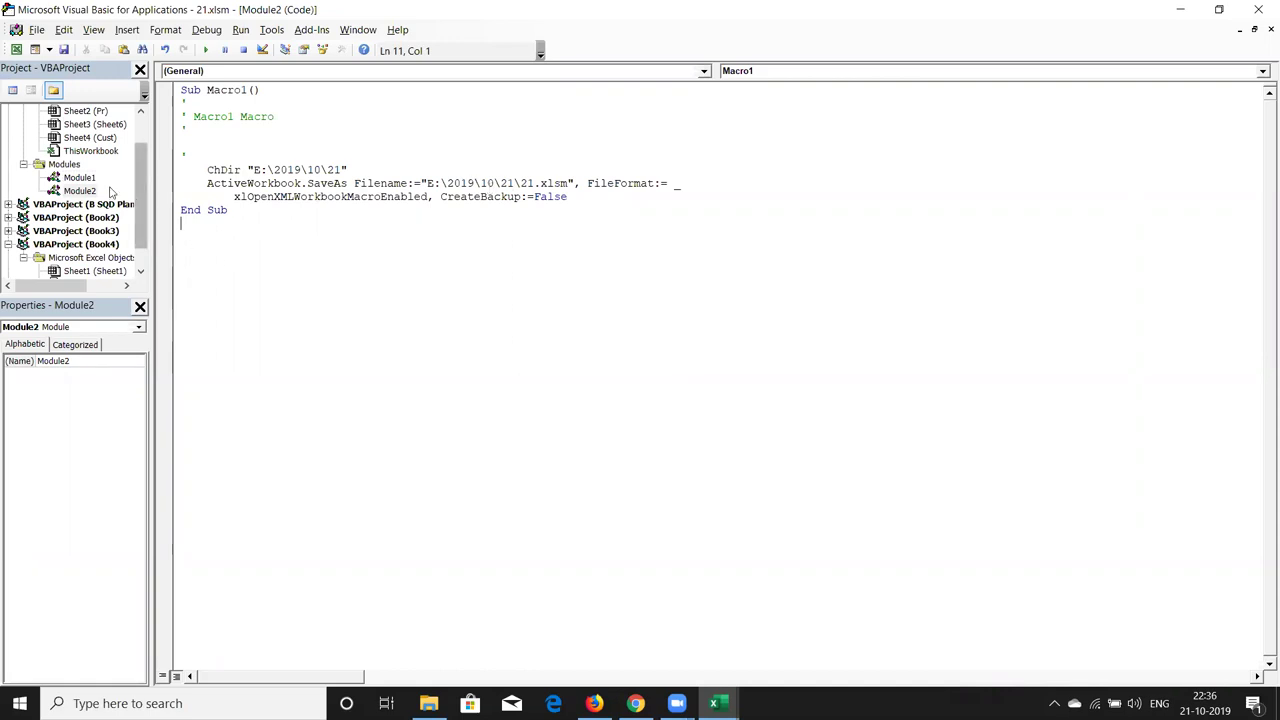
In Module1, replace each / in the FLDCR SaveAs path with \.
double_click(72, 166)
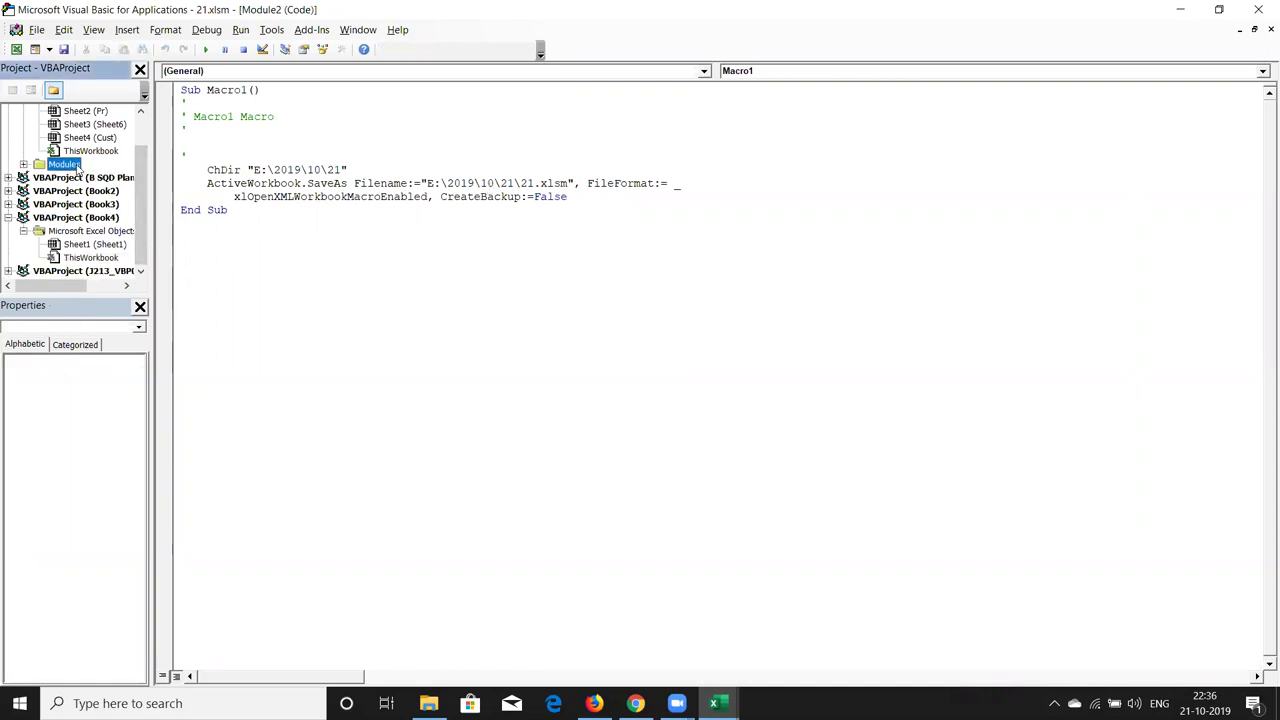
double_click(70, 165)
double_click(80, 178)
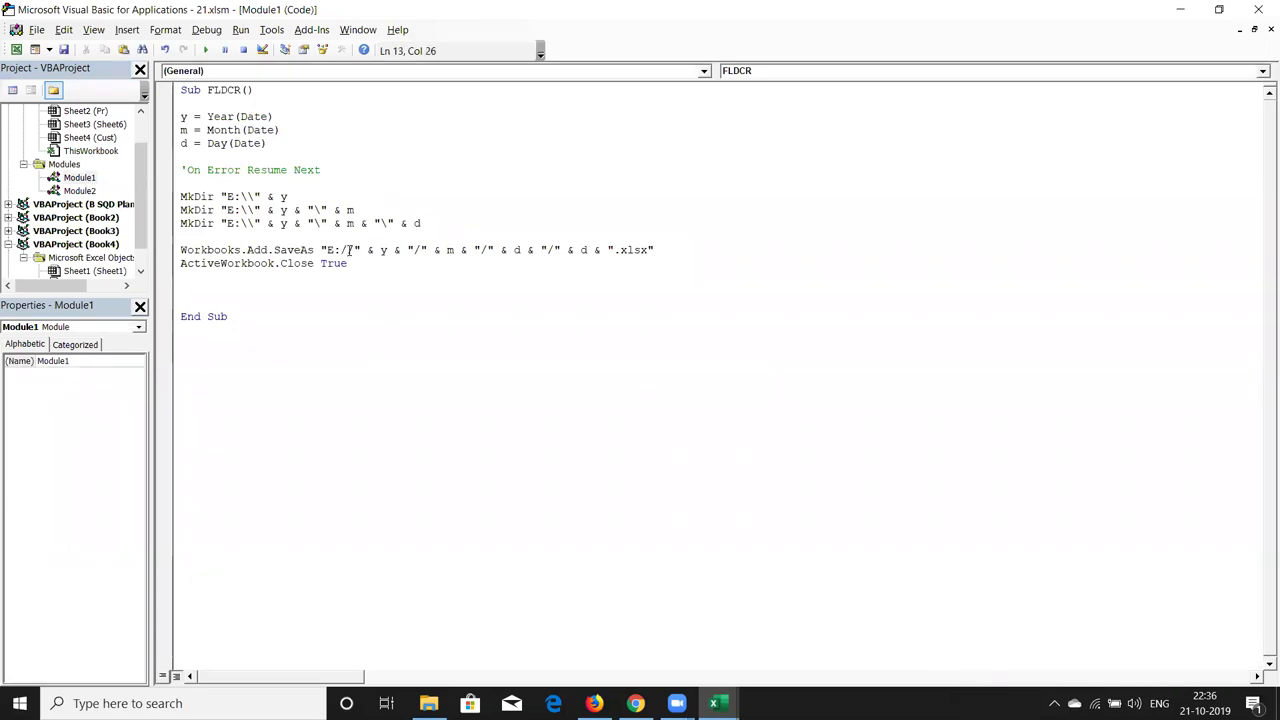
key("BackSpace")
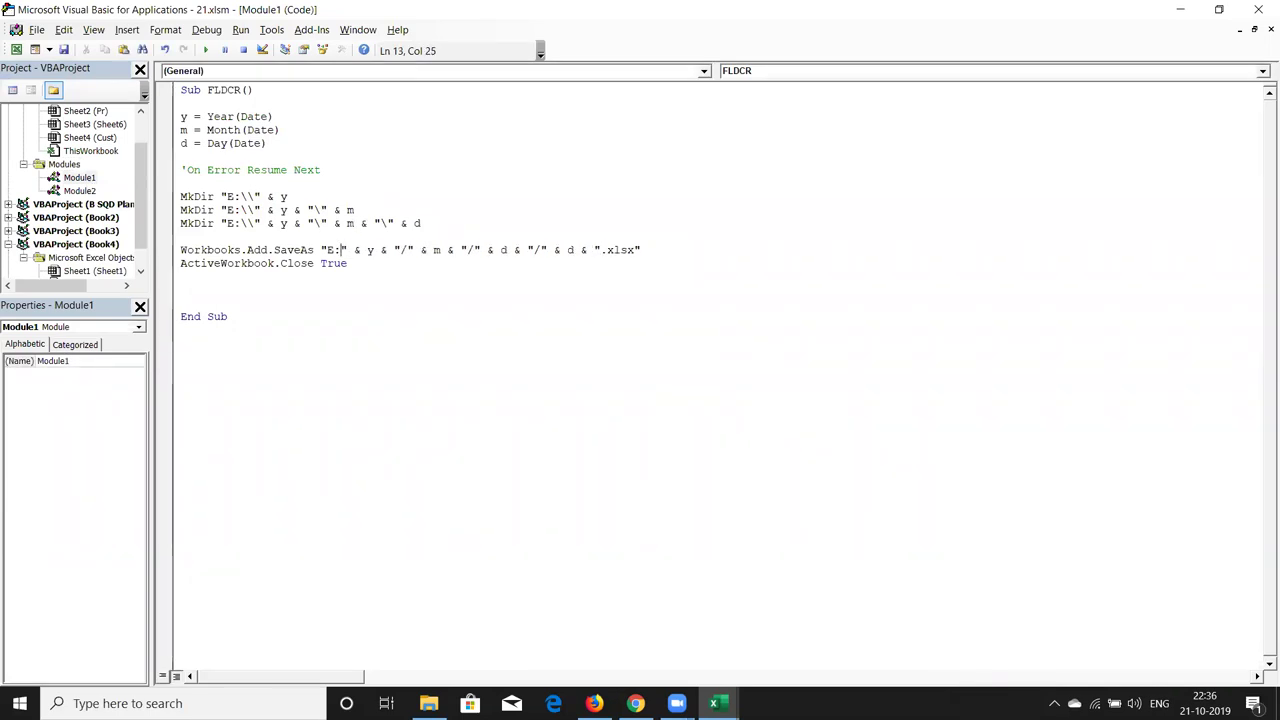
type("\\")
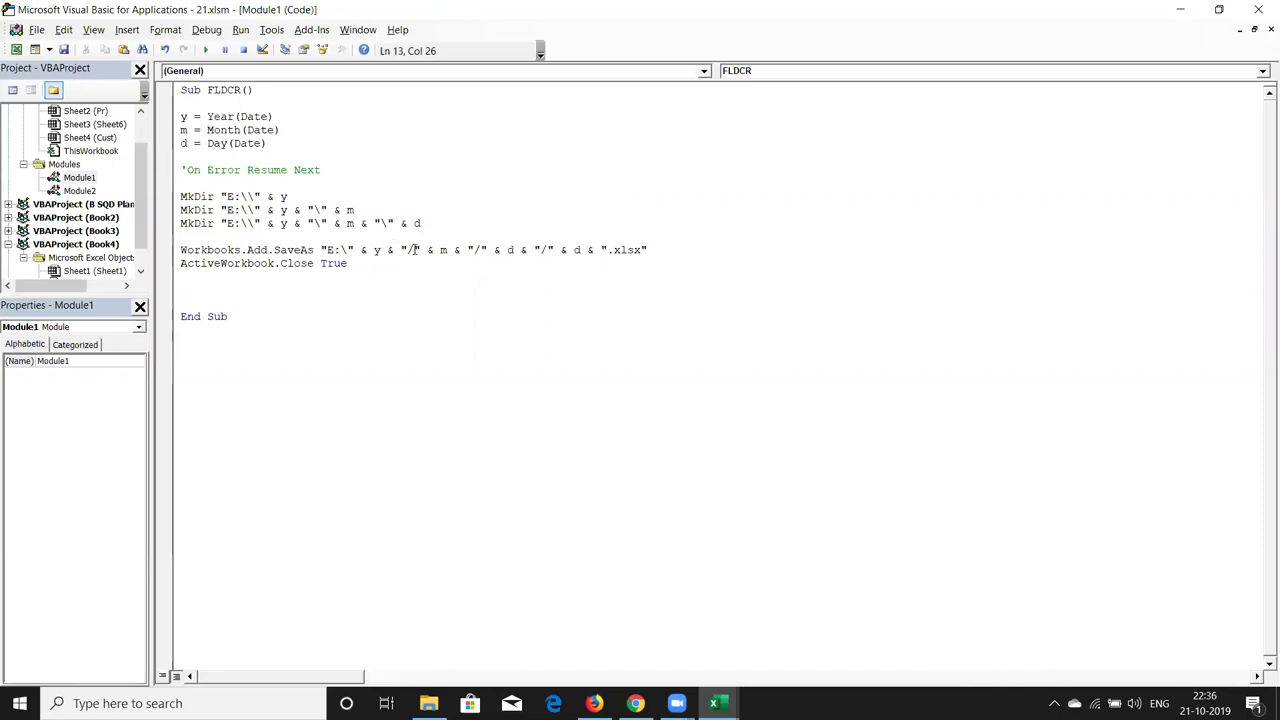
key("BackSpace")
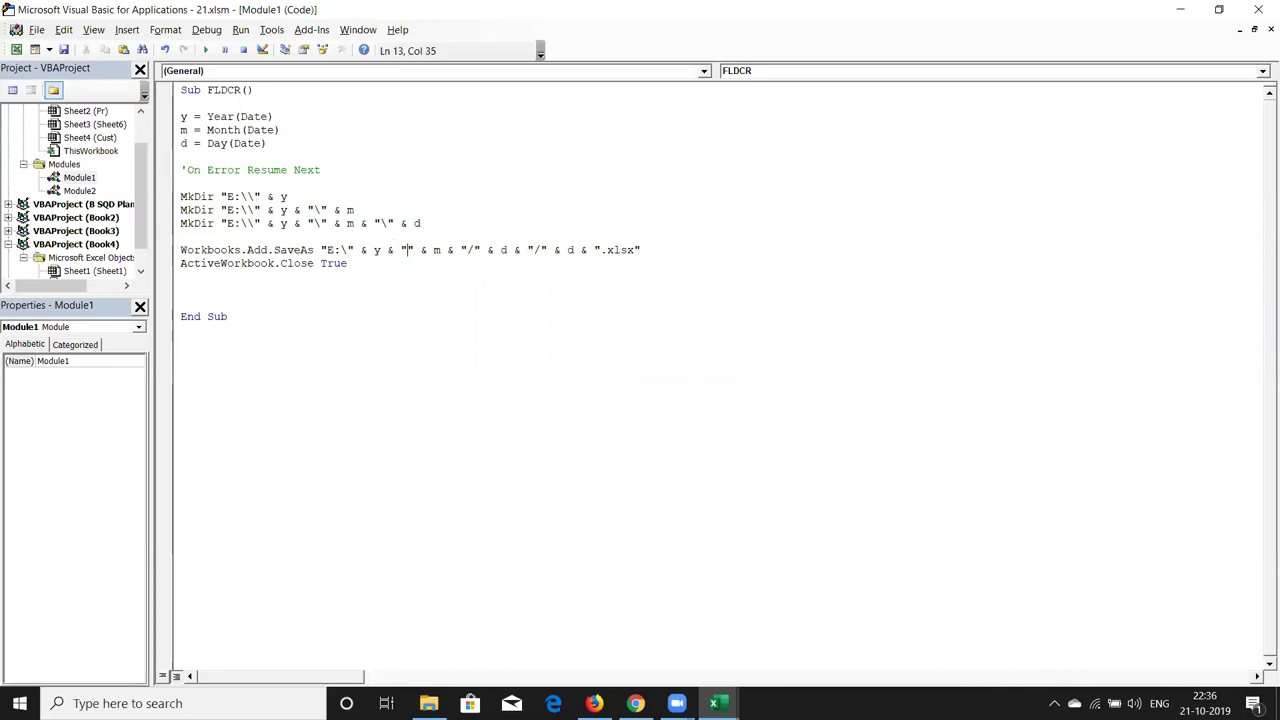
type("\\")
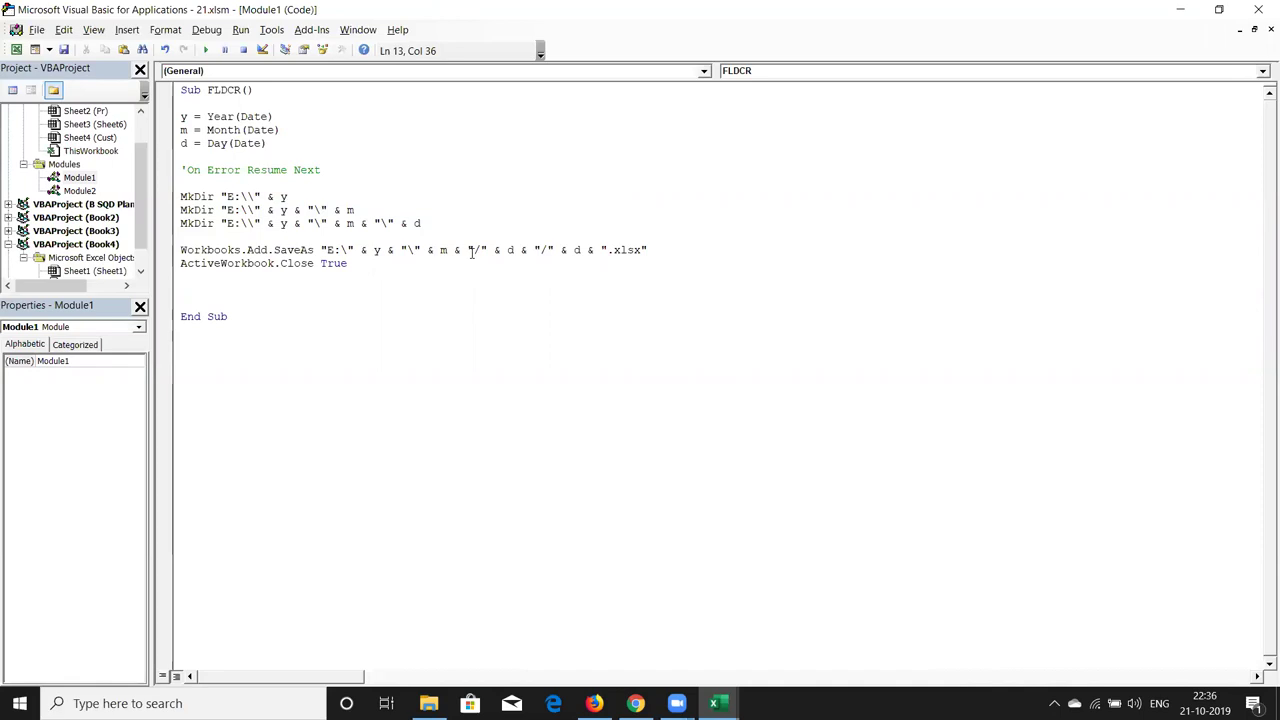
key("BackSpace")
type("\\")
key("BackSpace")
type("\\")
Confirm the 281 KB workbook 21 is in E:\2019\10\21, try deleting it, then return to the VBA editor.
left_click(428, 703)
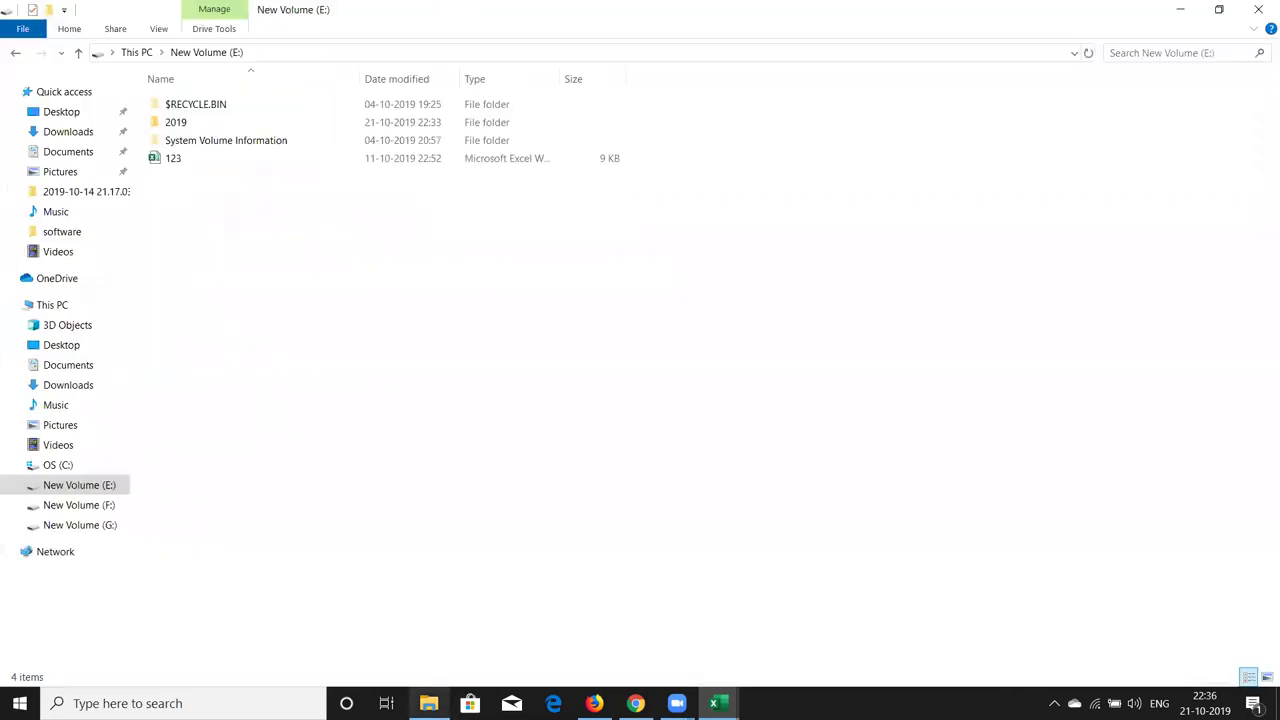
double_click(226, 123)
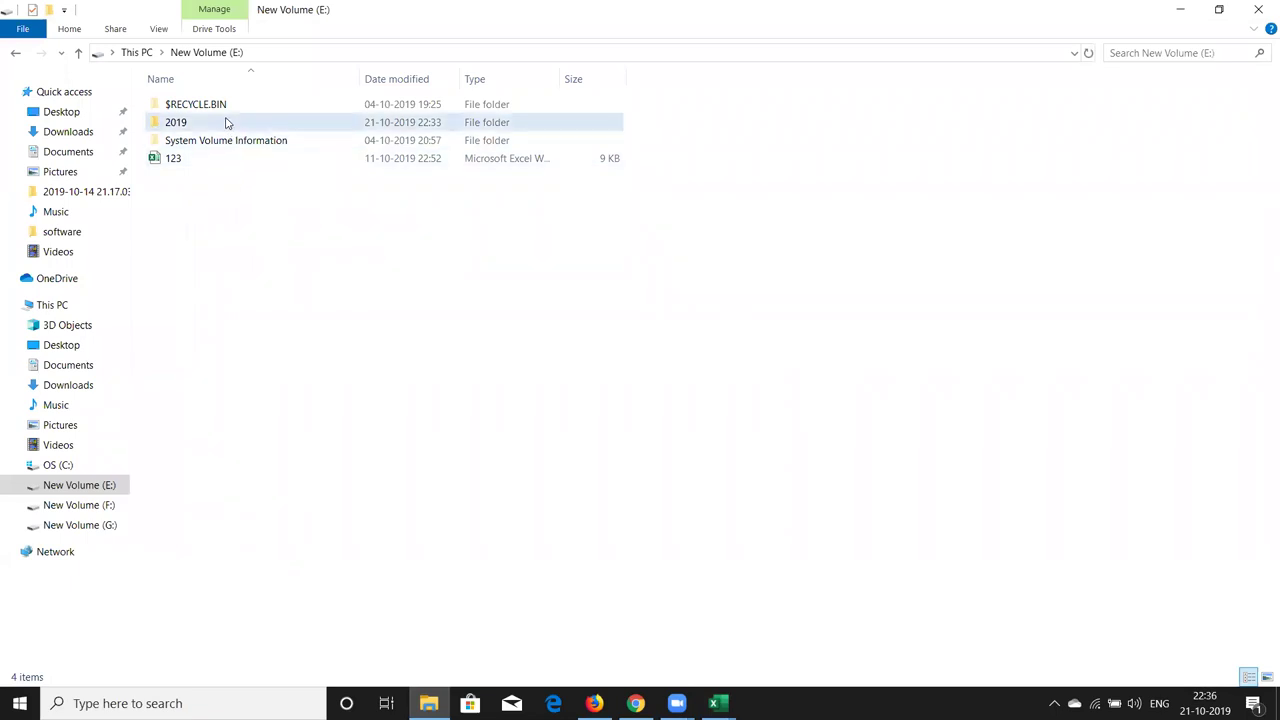
double_click(223, 106)
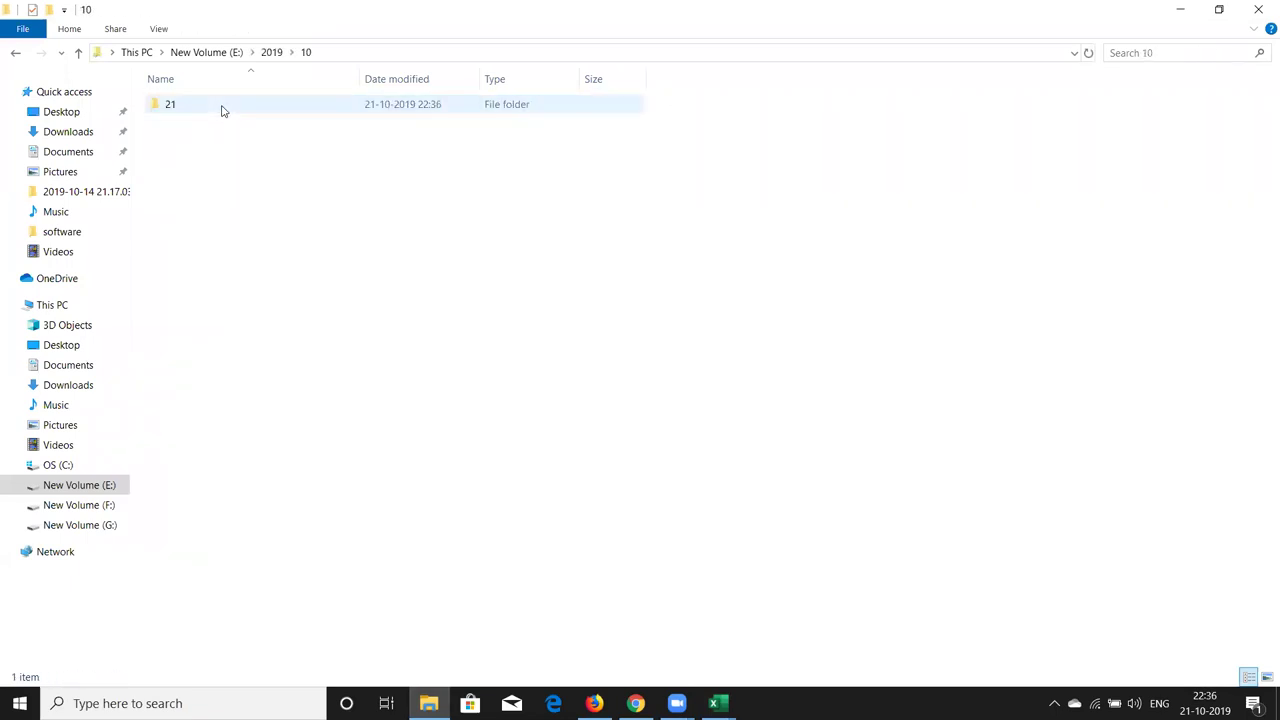
double_click(223, 106)
left_click(214, 124)
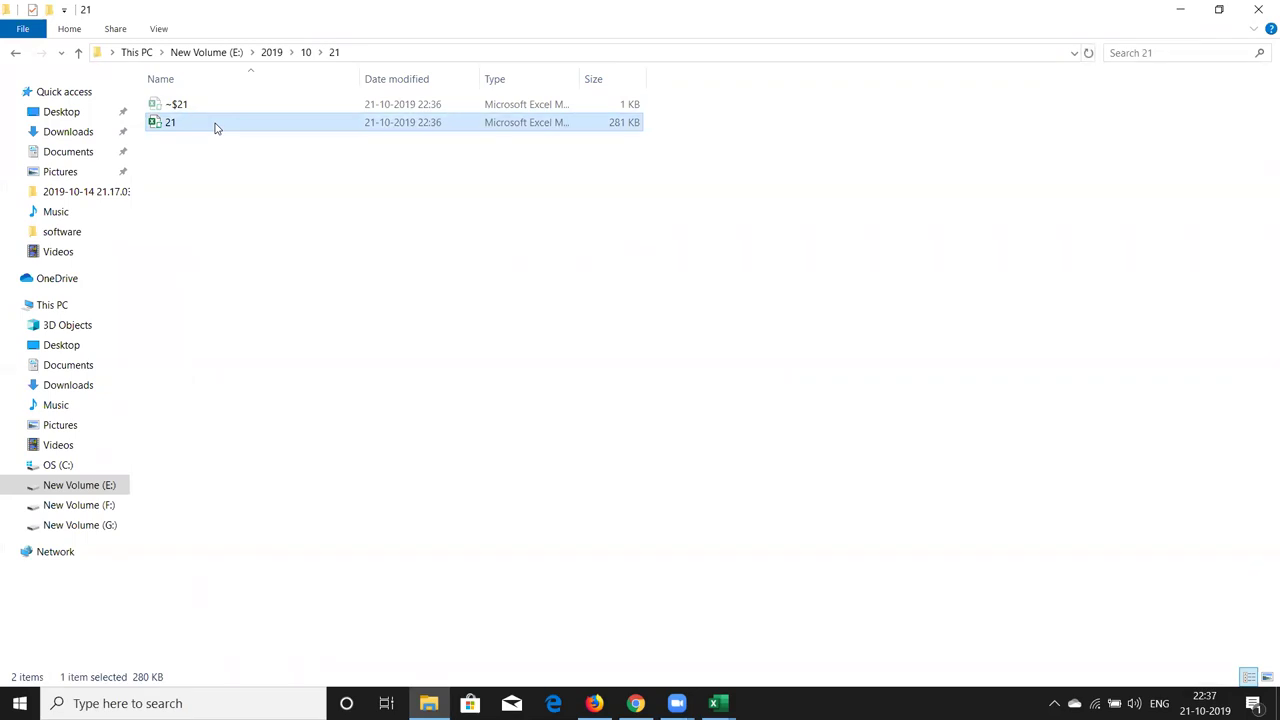
key("Delete")
key("Escape")
left_click(714, 703)
mouse_move(718, 635)
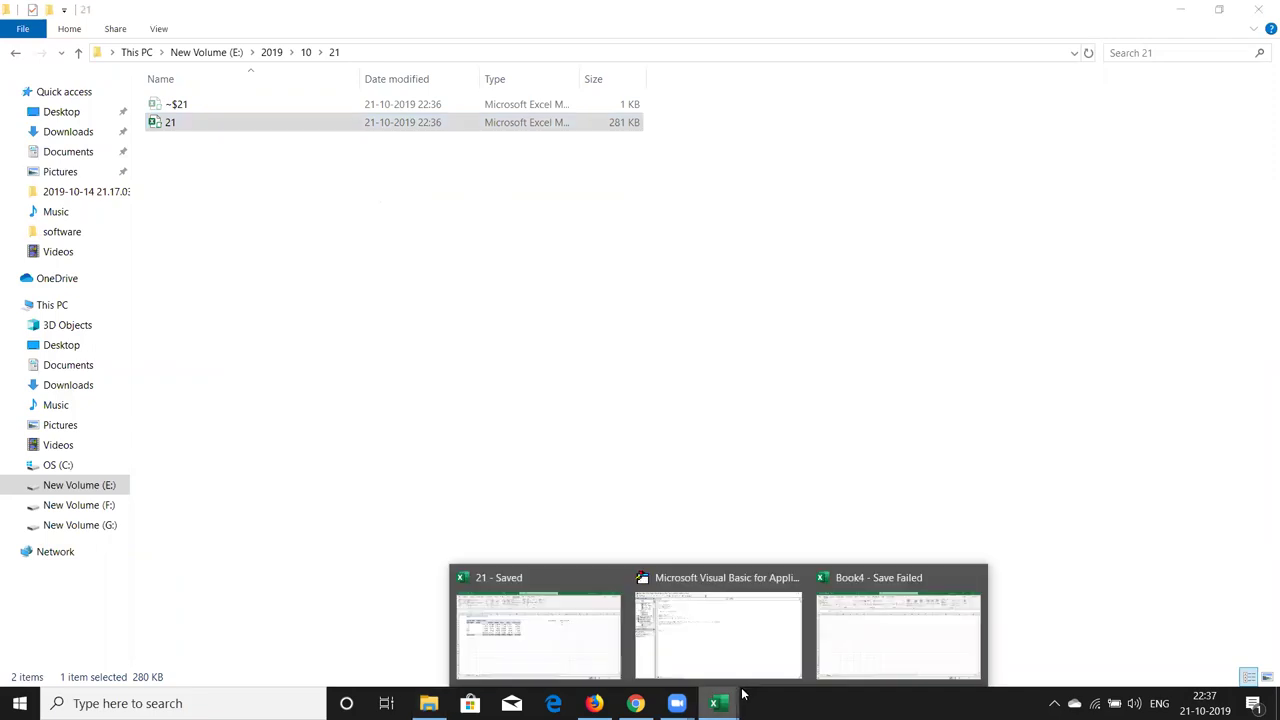
left_click(757, 675)
Delete all FLDCR code in Module1, close the VBA editor, and close workbook 21 with Don't Save.
key("ctrl+a")
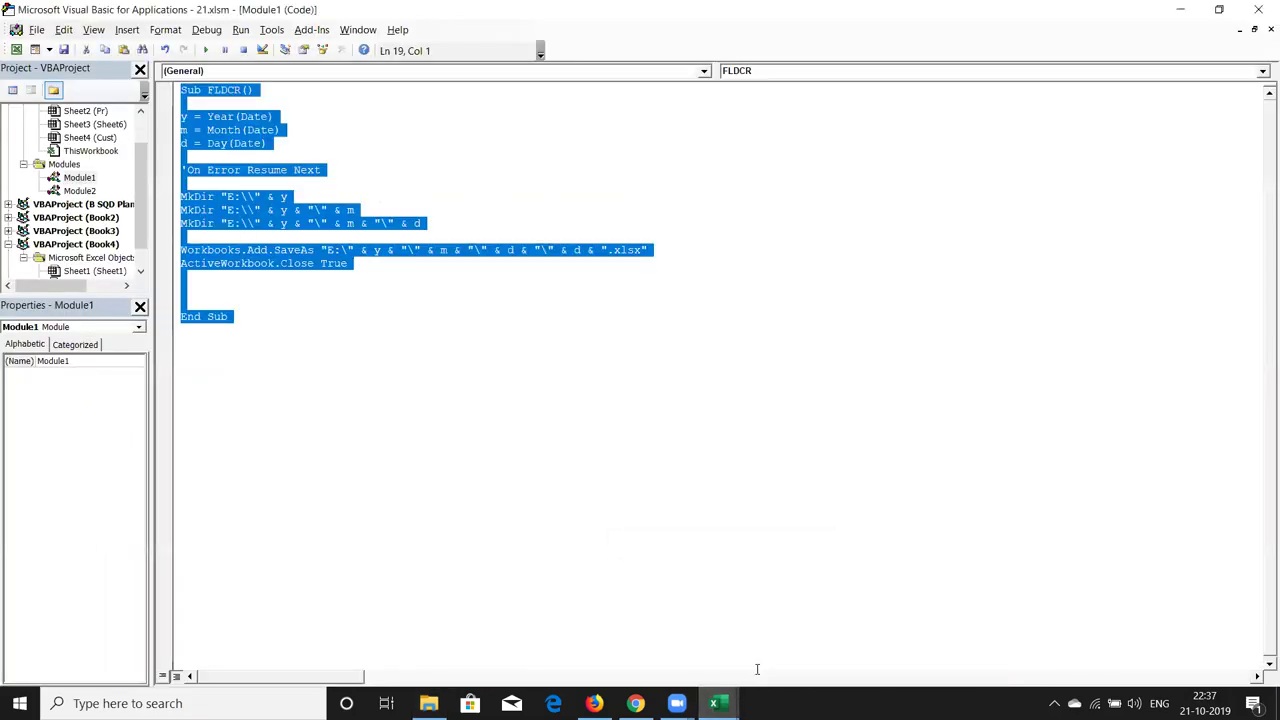
key("Delete")
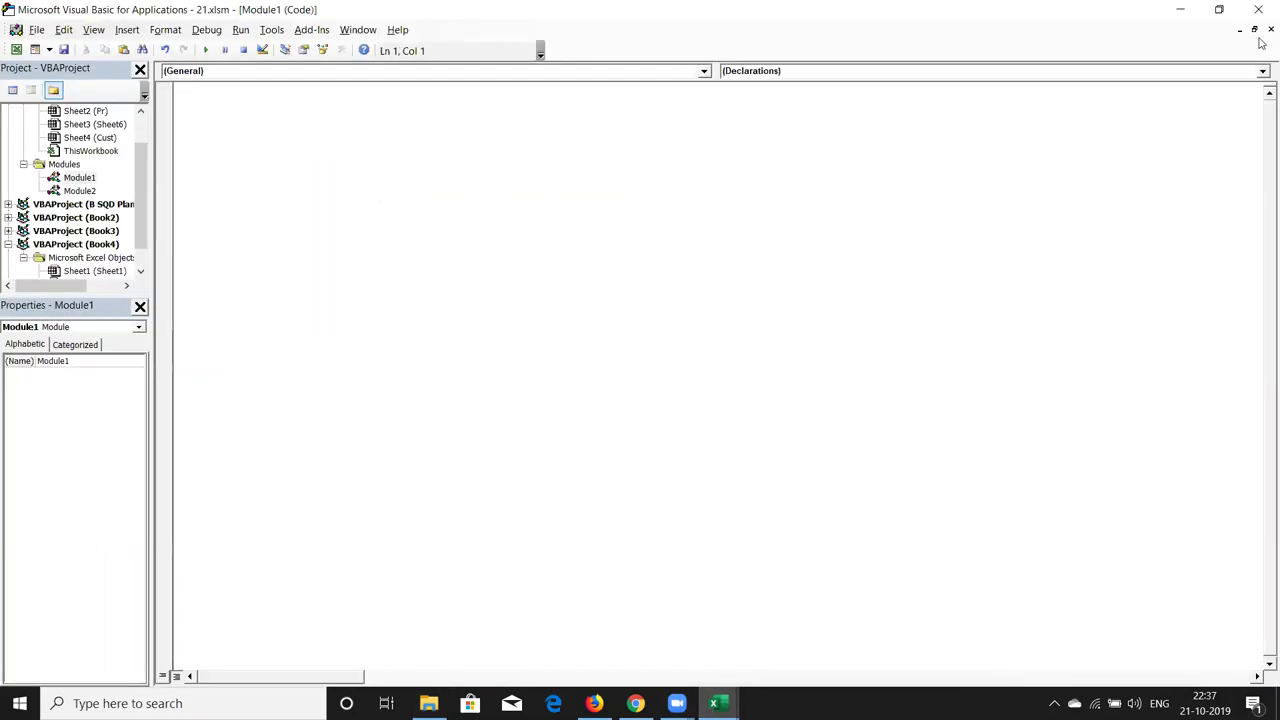
left_click(1258, 9)
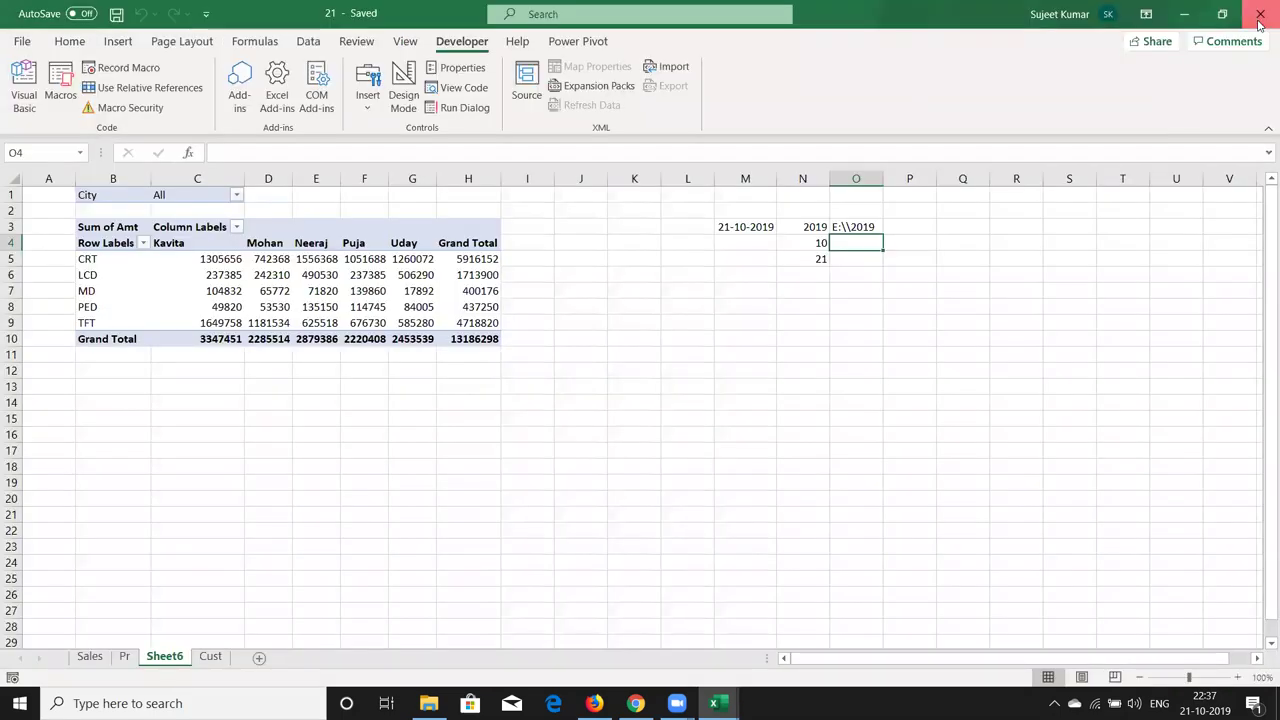
left_click(1259, 20)
left_click(645, 370)
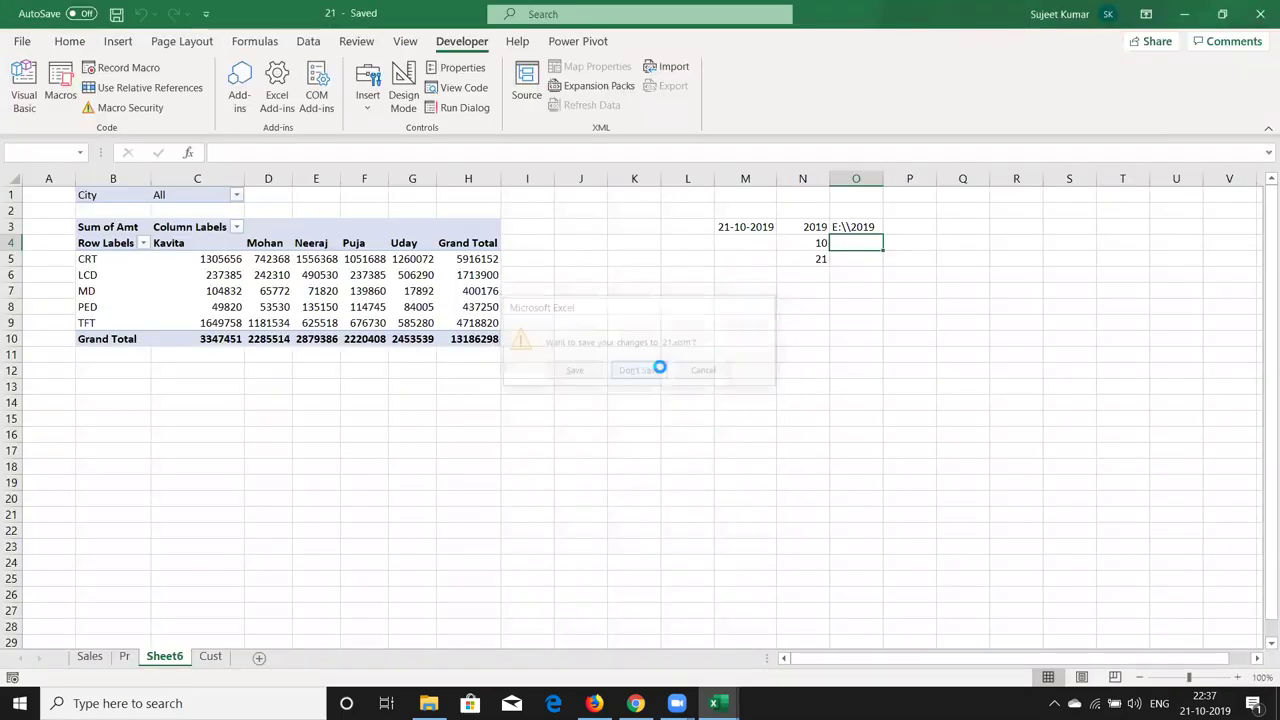
key("alt+Tab")
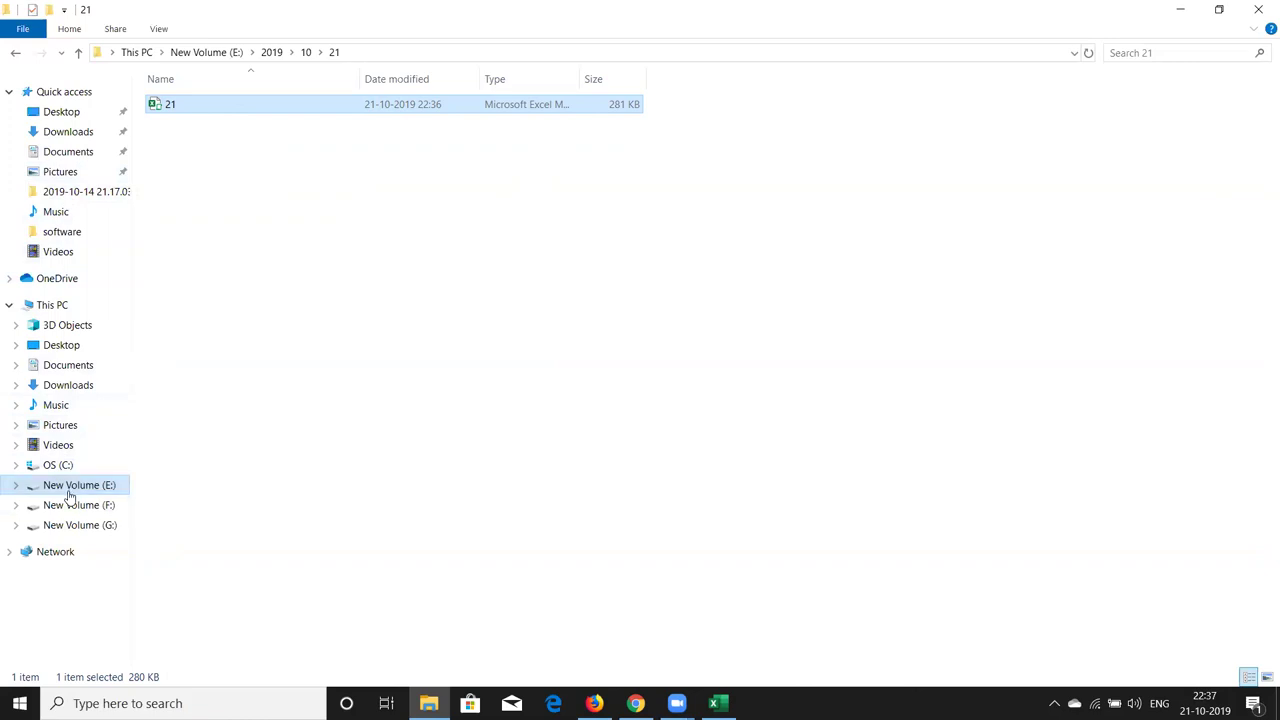
Try to delete the 2019 folder on drive E:, retrying at the Folder In Use warning.
left_click(70, 490)
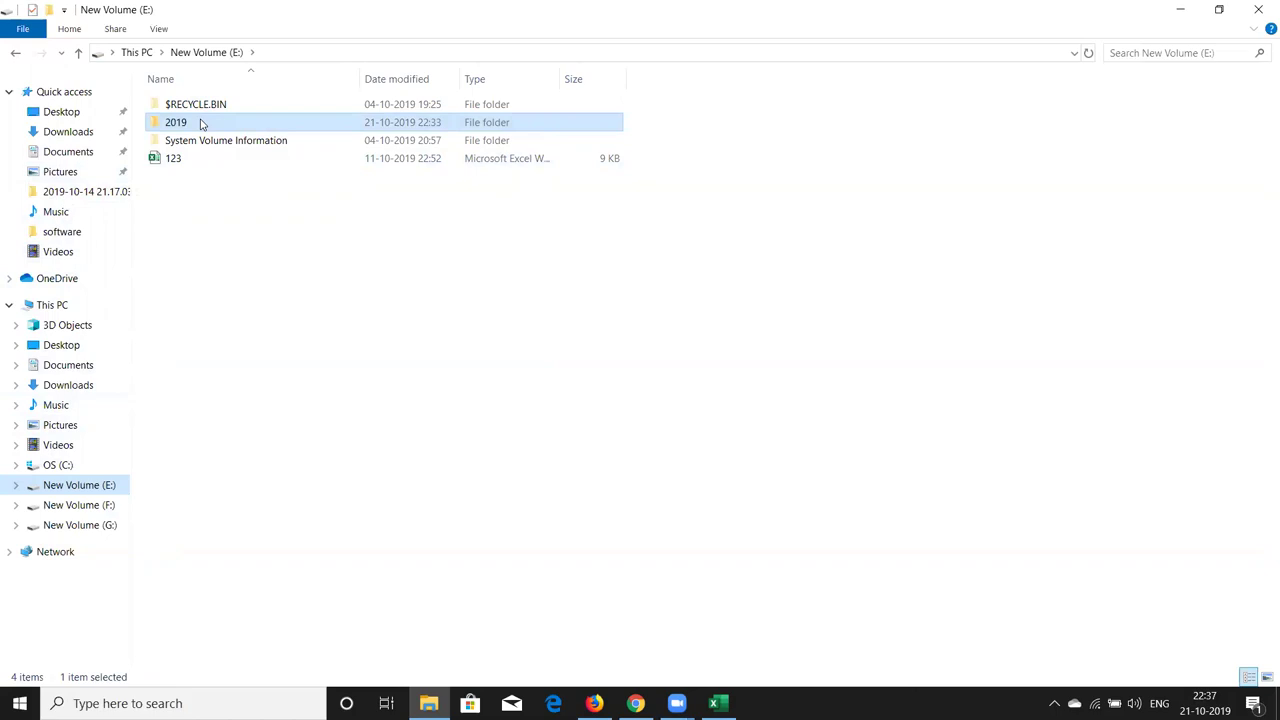
key("Delete")
left_click(677, 320)
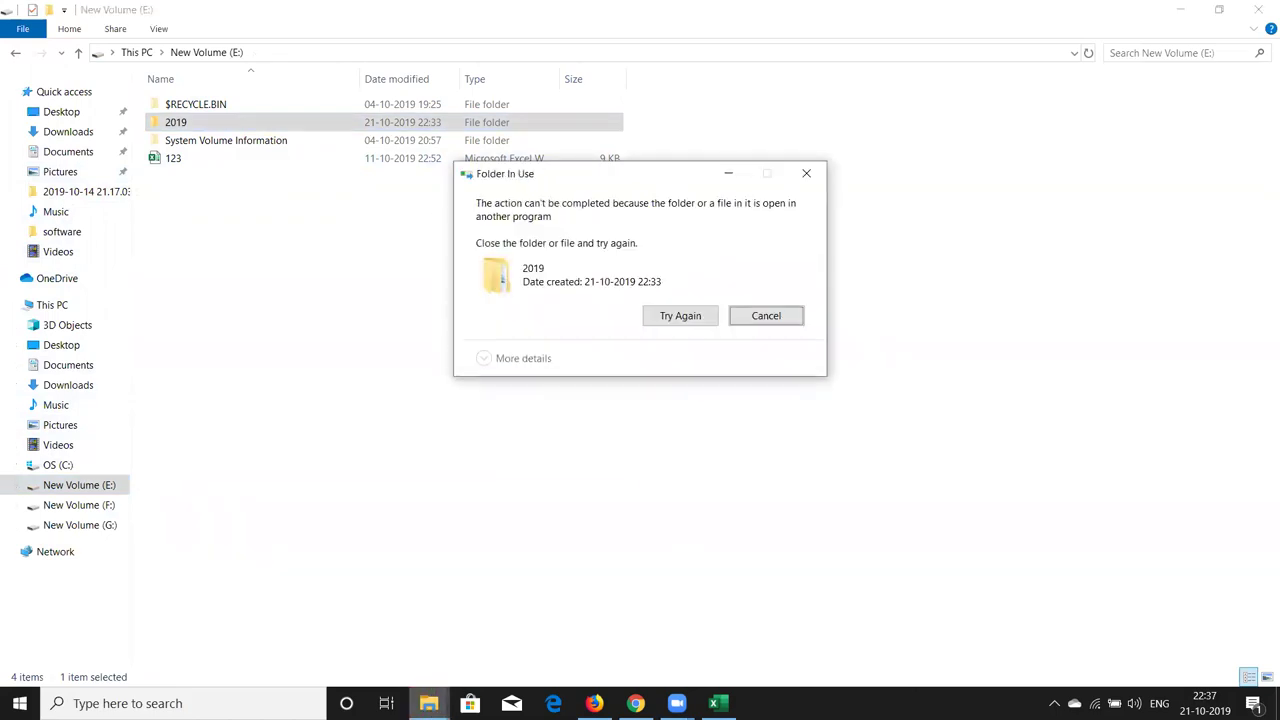
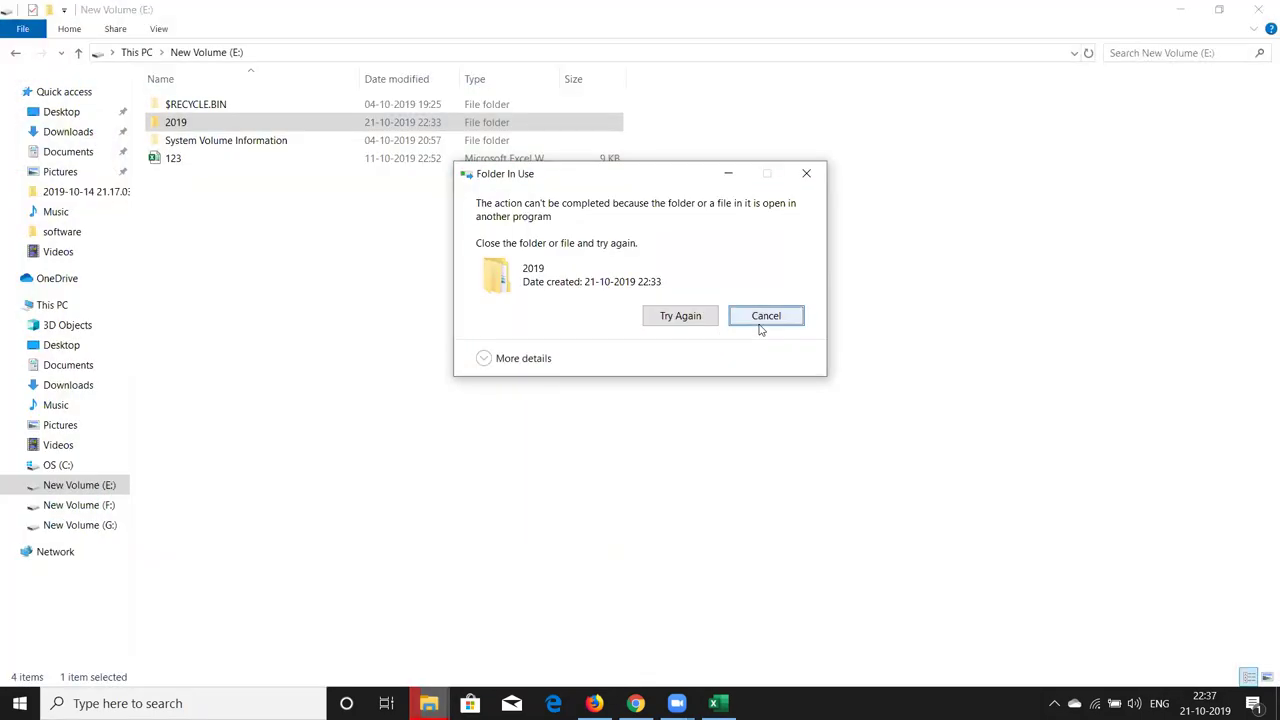
Dismiss the folder-in-use warning and glance at the open Excel workbook.
left_click(759, 323)
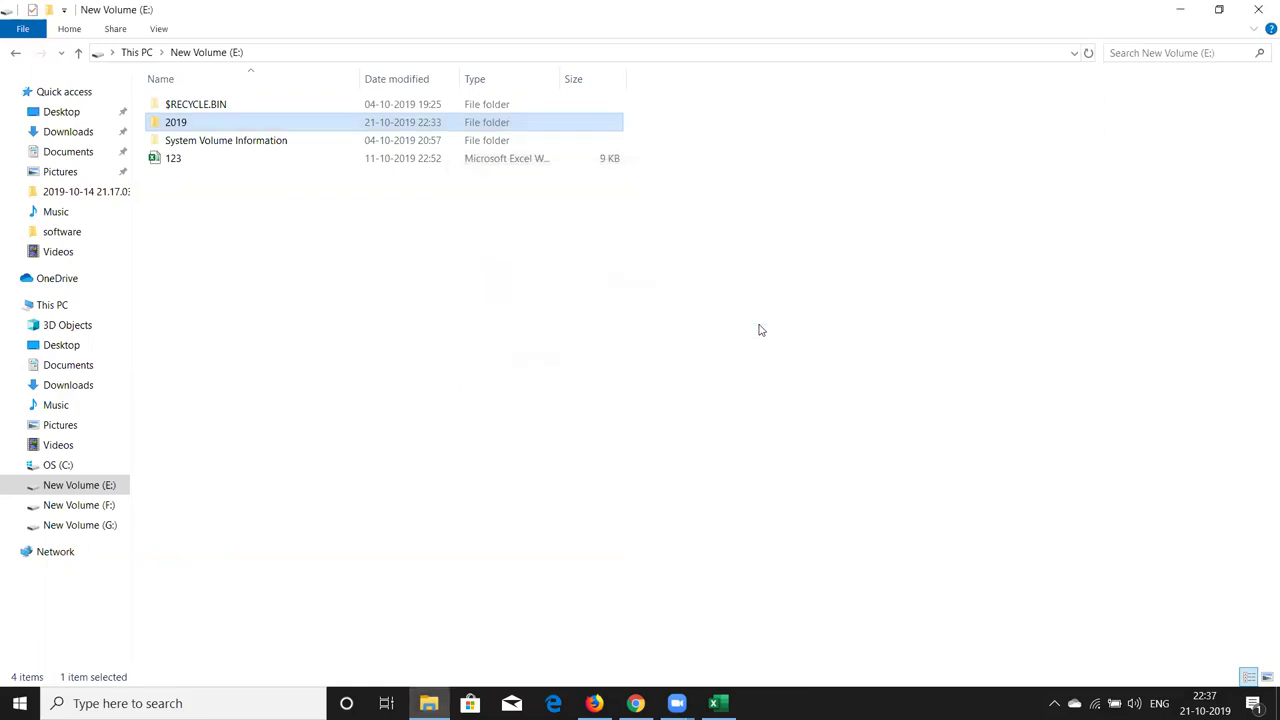
left_click(400, 319)
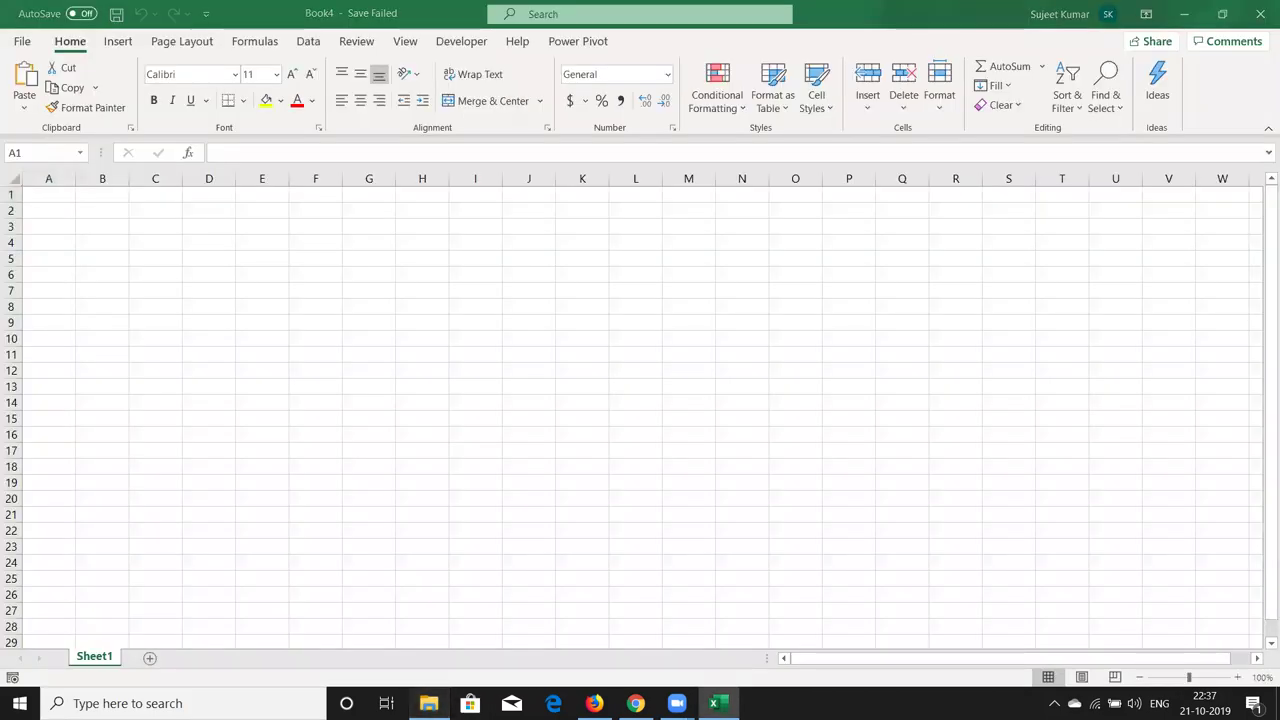
left_click(428, 703)
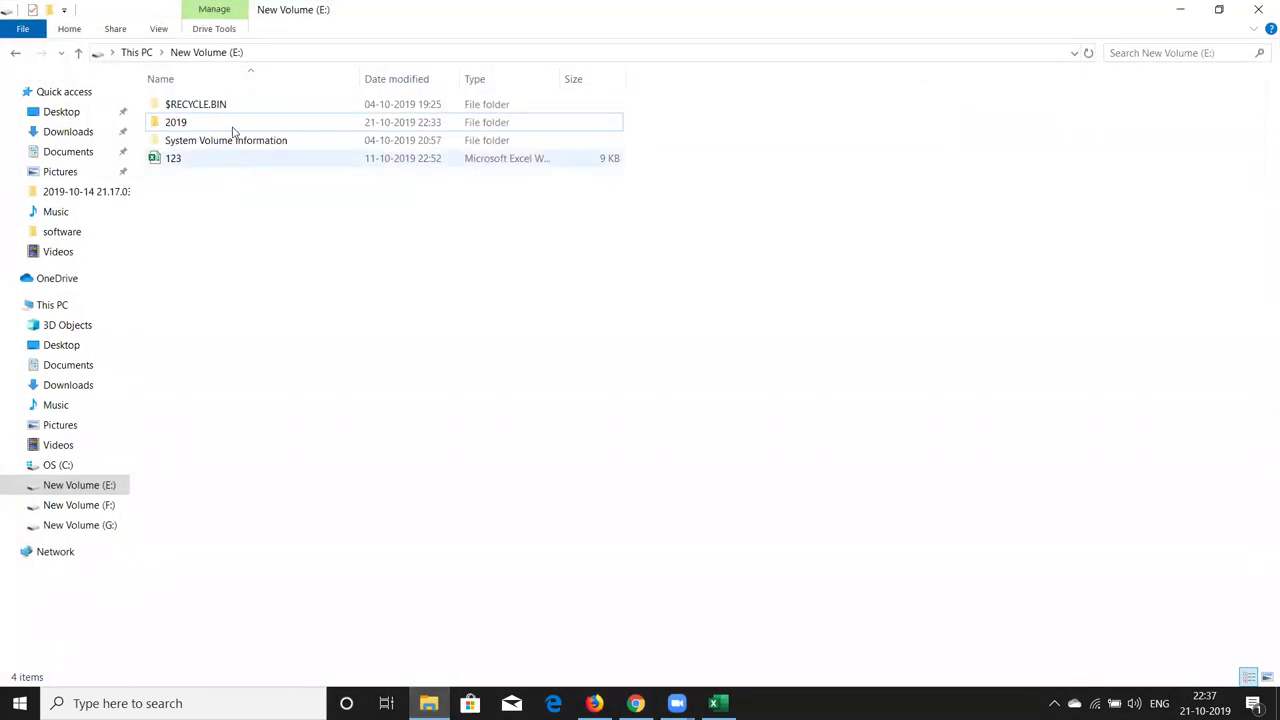
Retry deleting the 2019 folder on E:, then bring Book4 to the front.
left_click(229, 128)
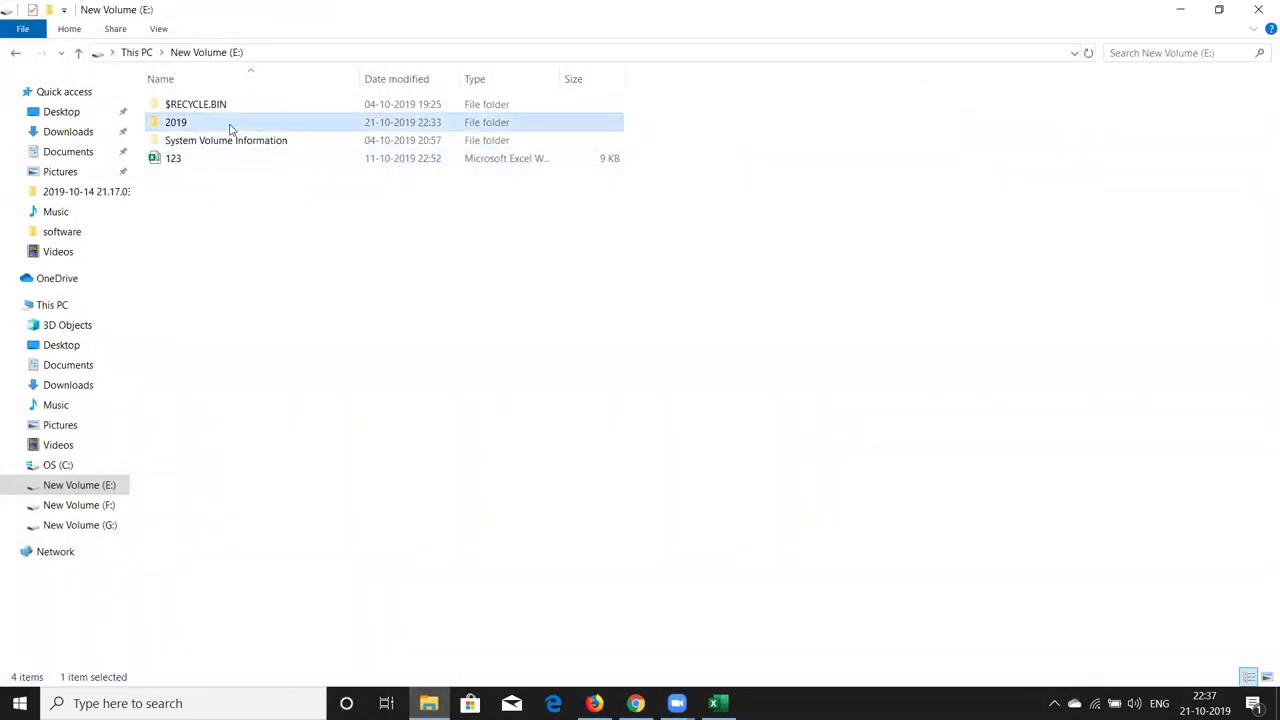
key("Delete")
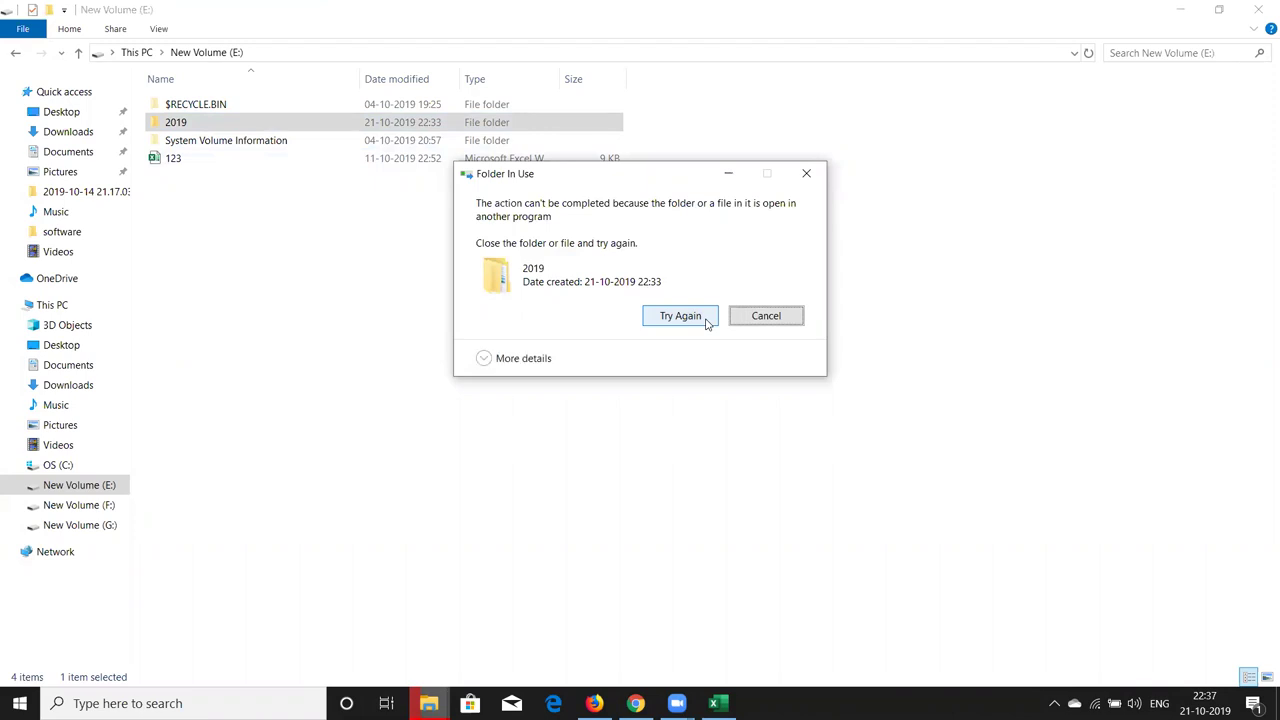
left_click(680, 316)
left_click(714, 703)
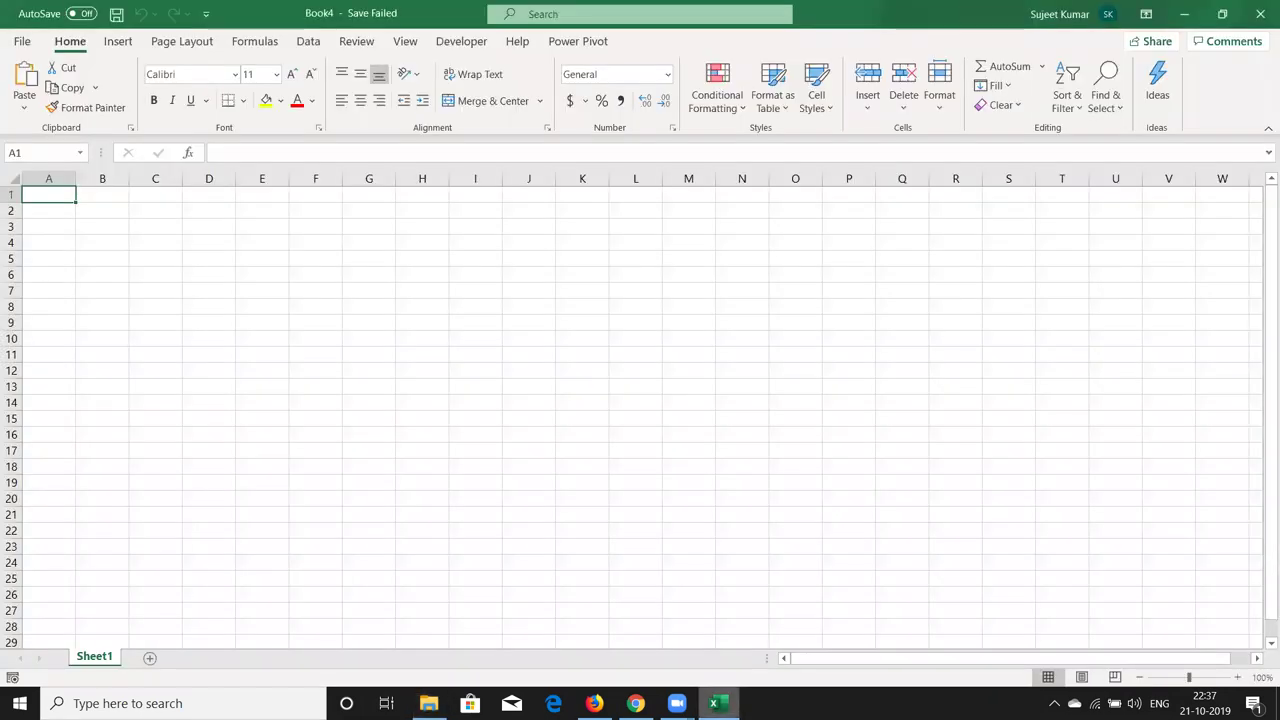
Open Book4's Visual Basic editor, then close it and close Excel.
left_click(461, 41)
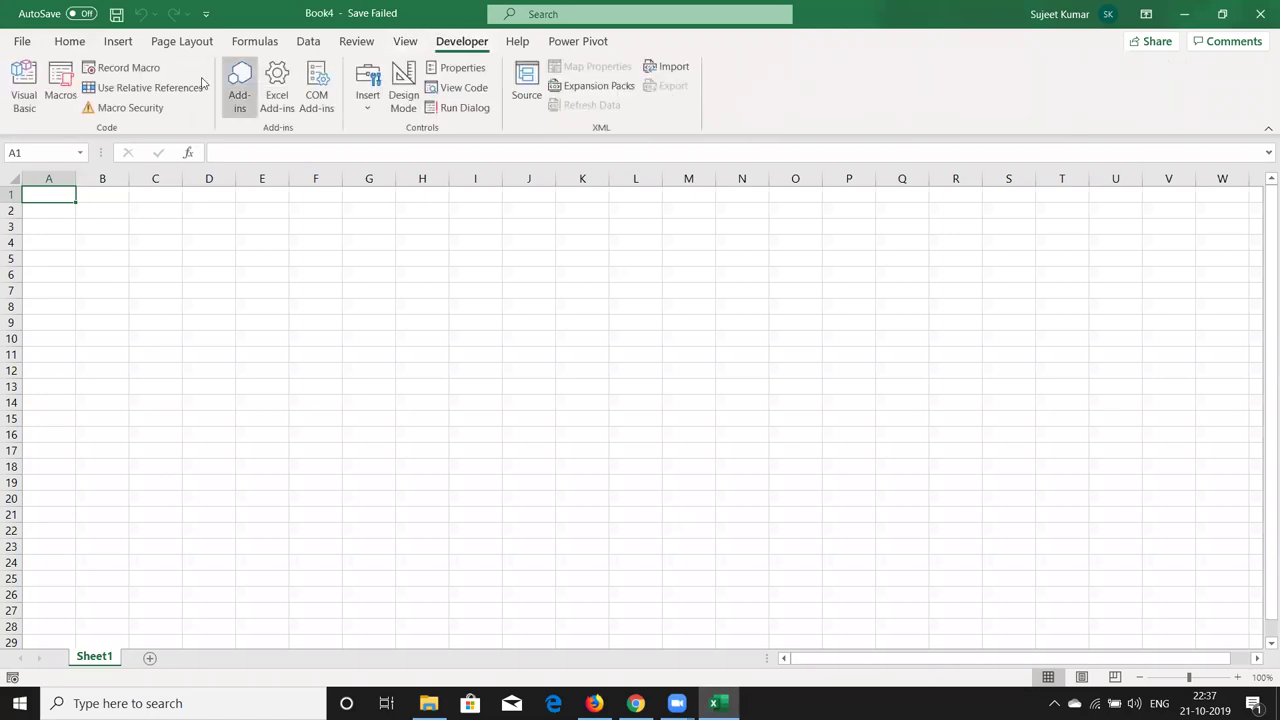
left_click(30, 95)
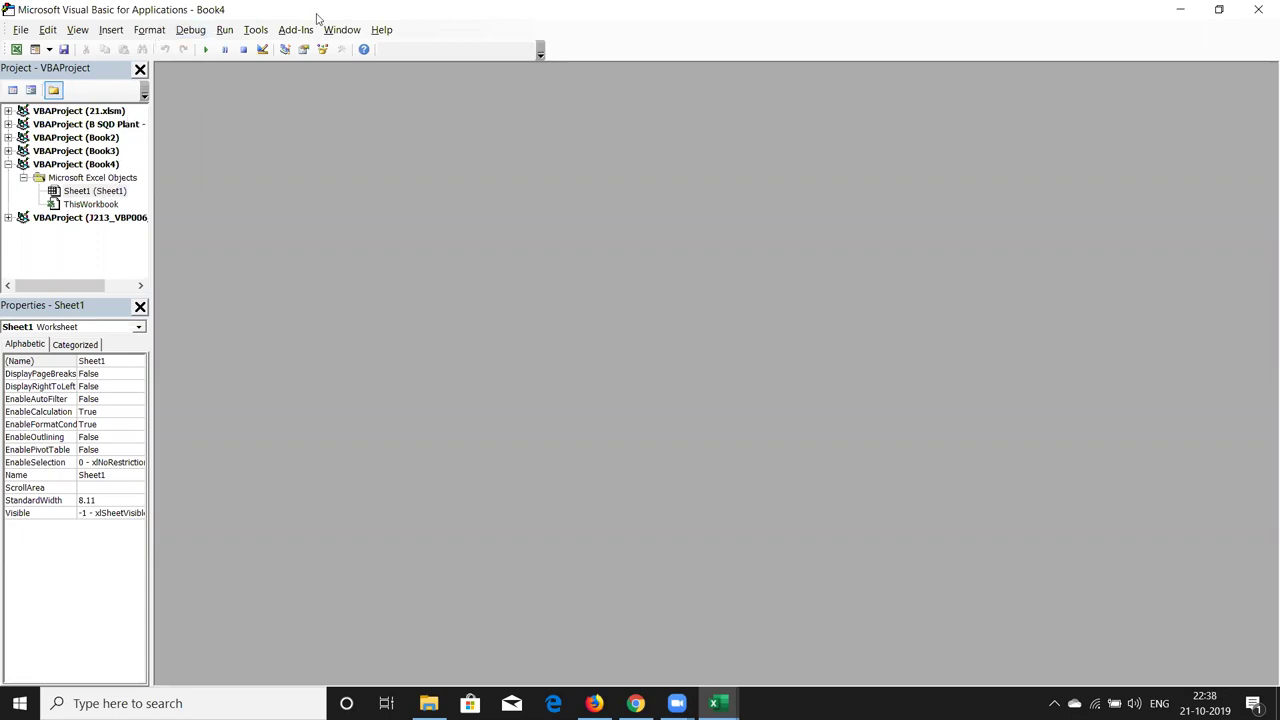
left_click(1259, 10)
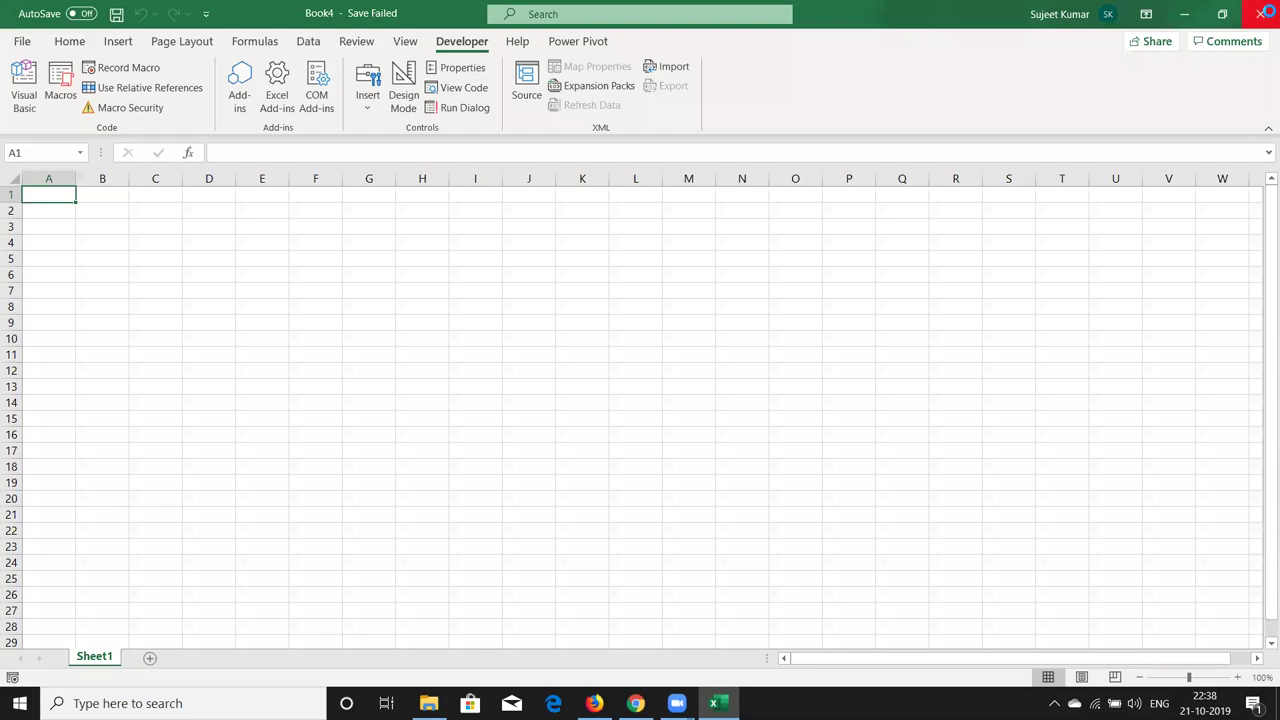
left_click(1259, 10)
Open a fresh File Explorer window showing New Volume (E:).
left_click(1259, 10)
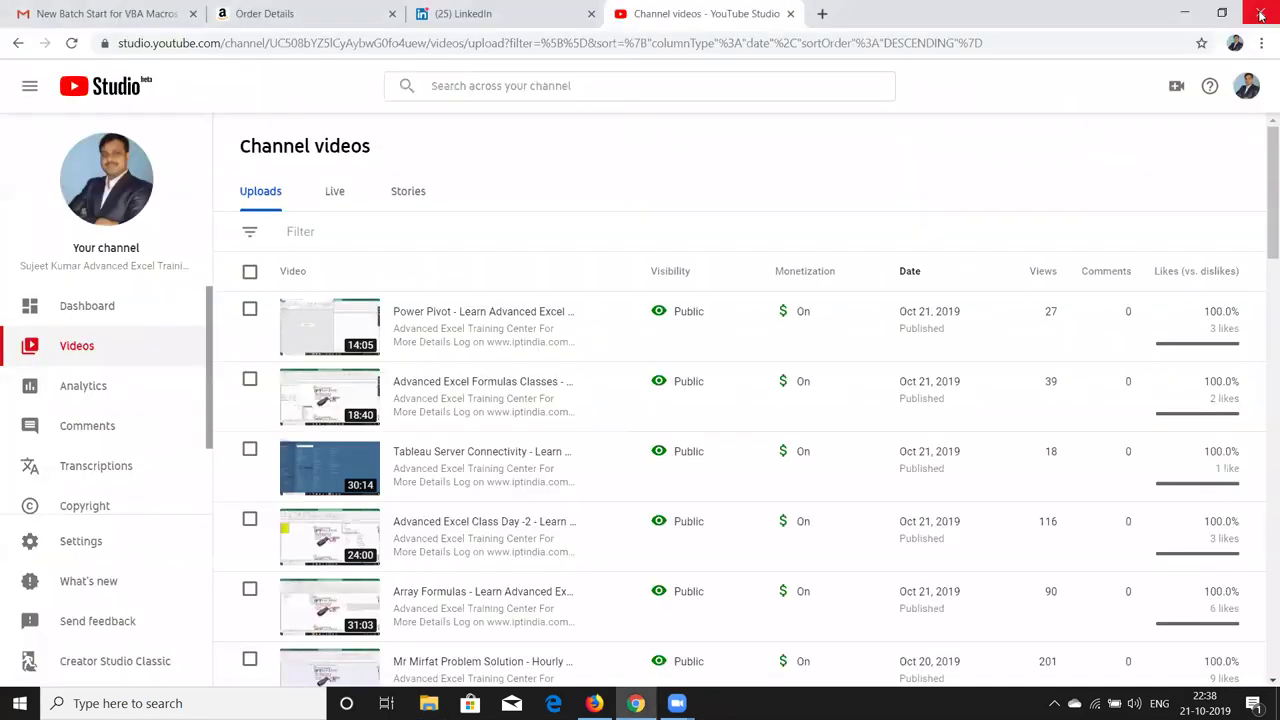
key("super")
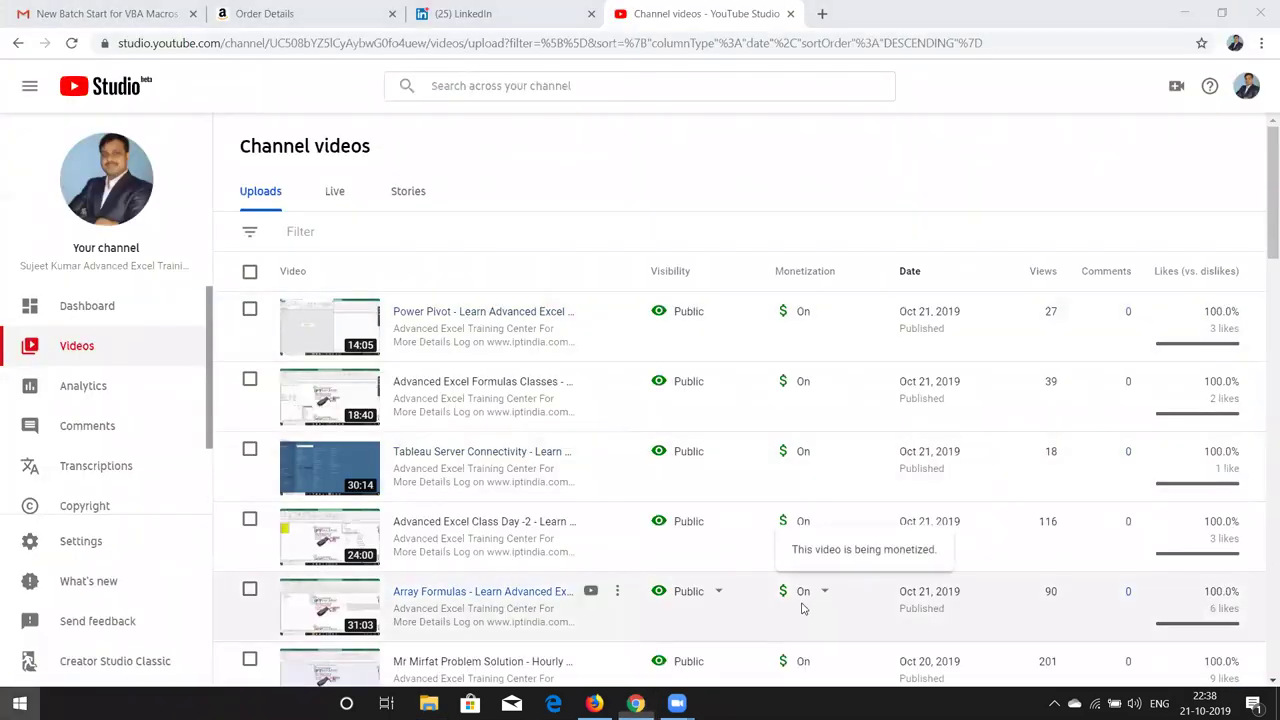
key("super+e")
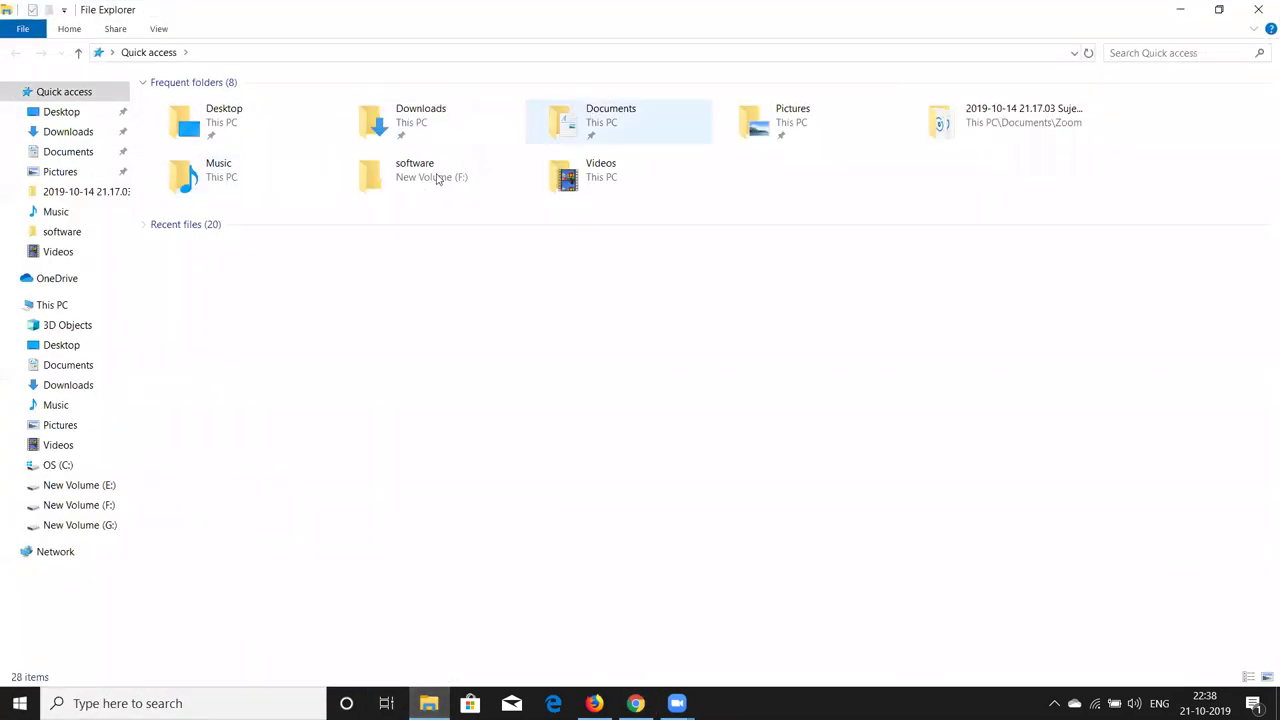
left_click(90, 348)
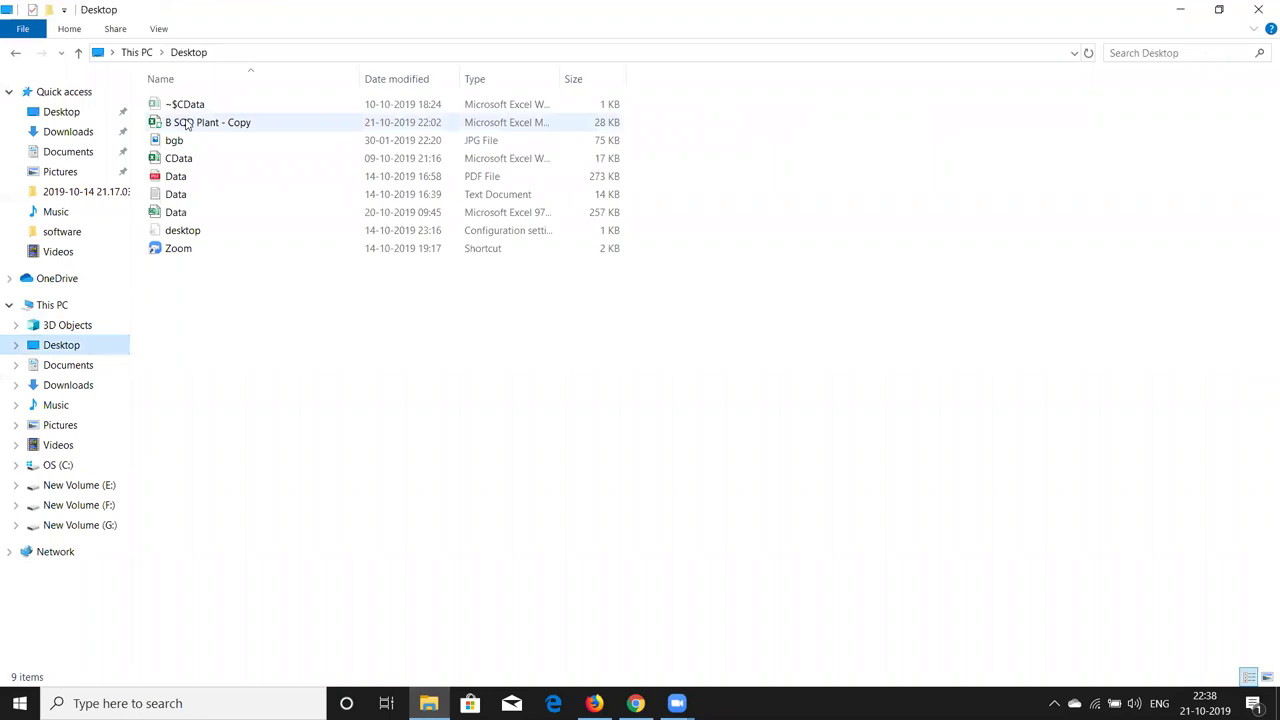
left_click(86, 486)
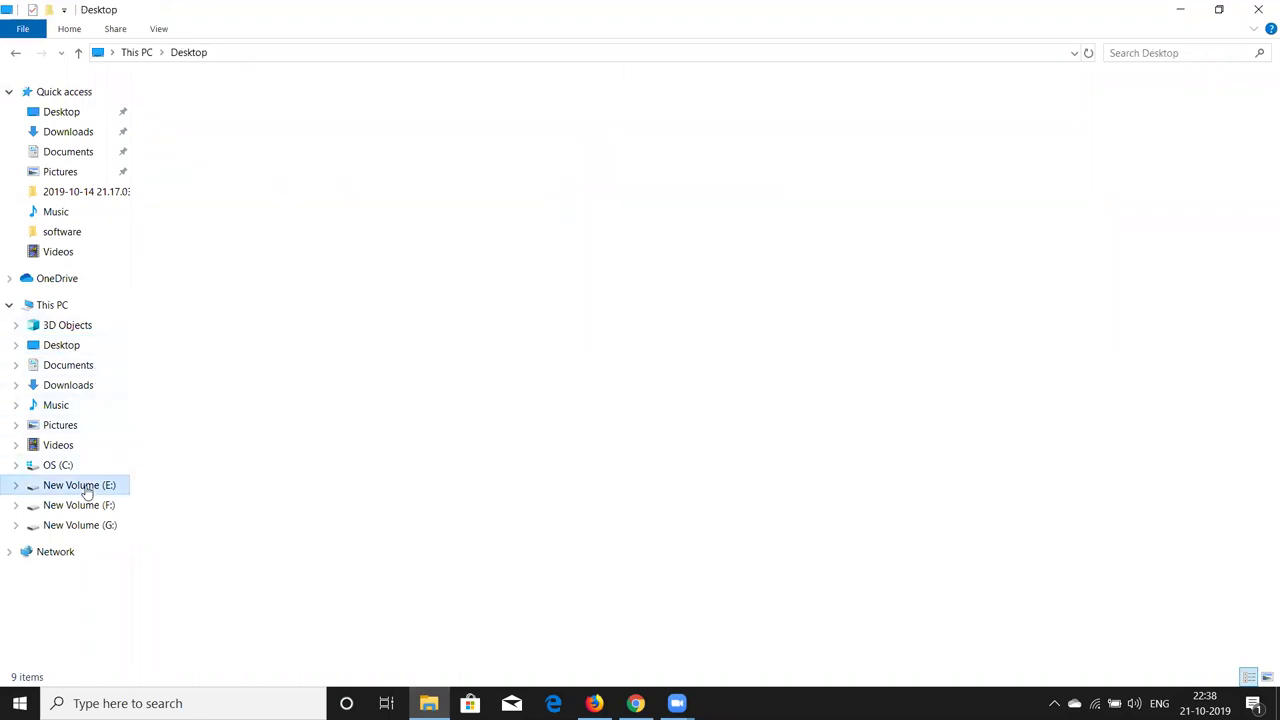
Delete the 2019 folder from E: and search the Start menu for Excel.
left_click(161, 129)
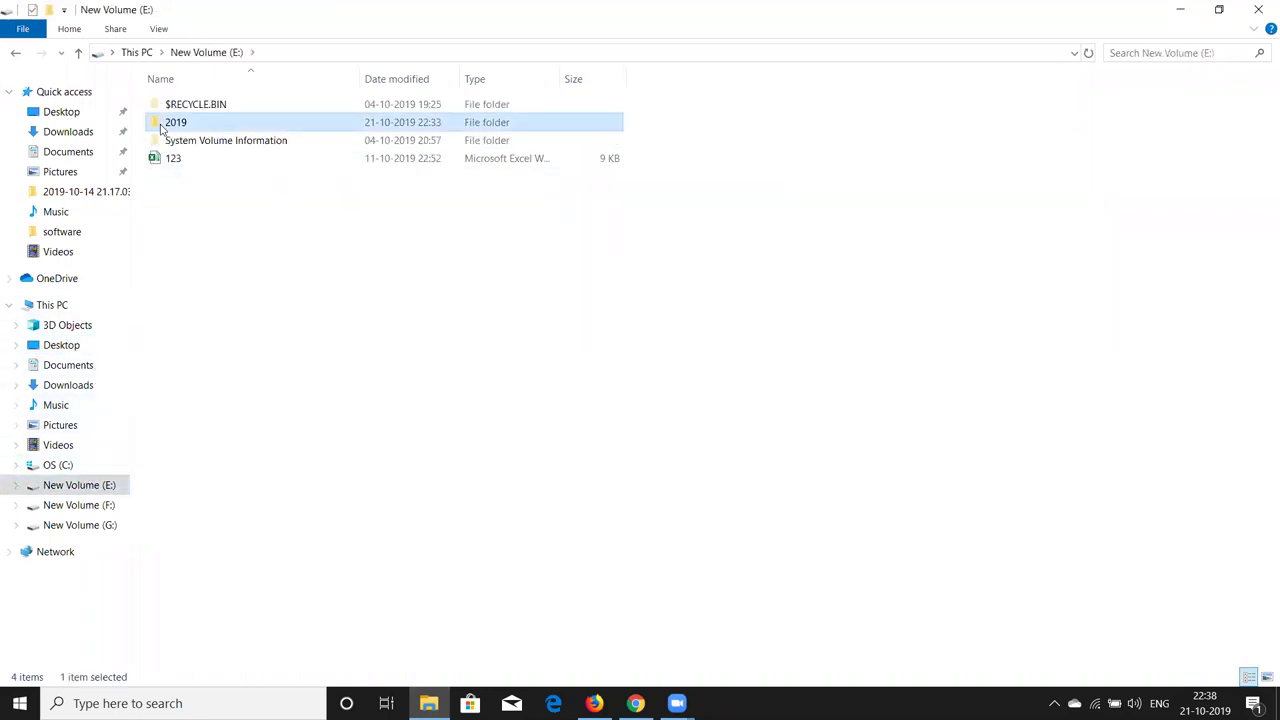
key("Delete")
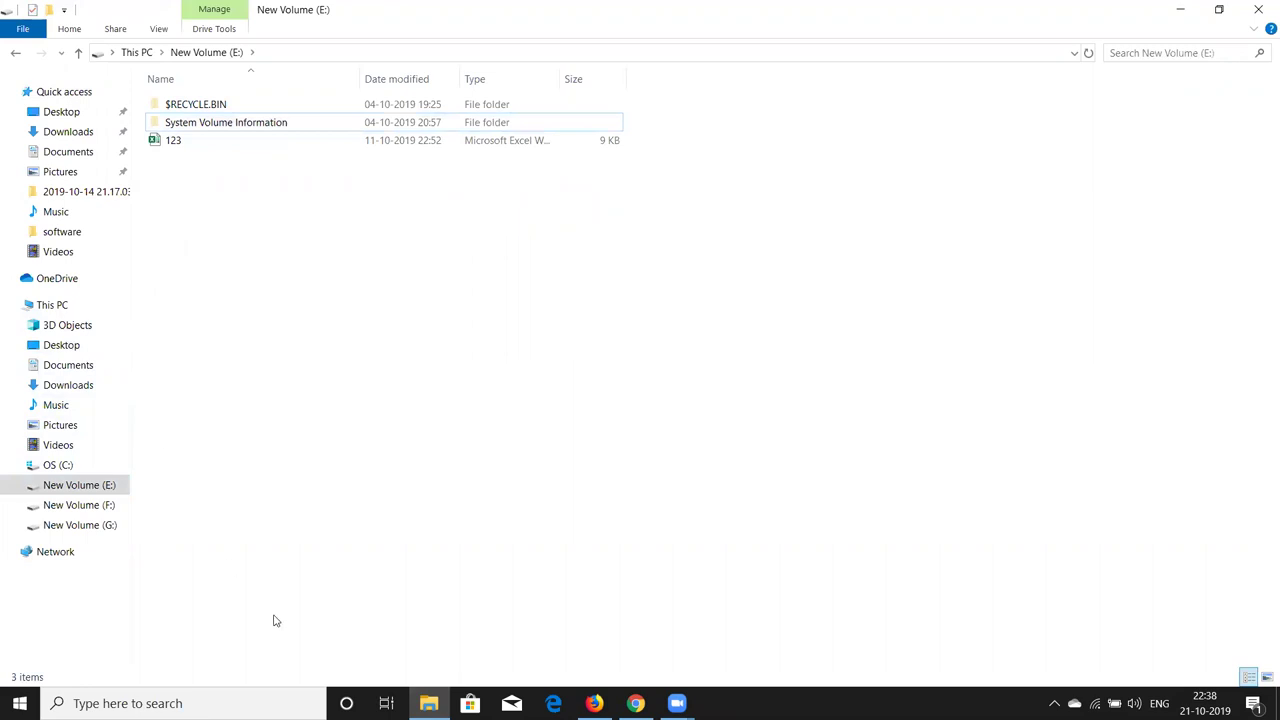
key("super")
type("excel")
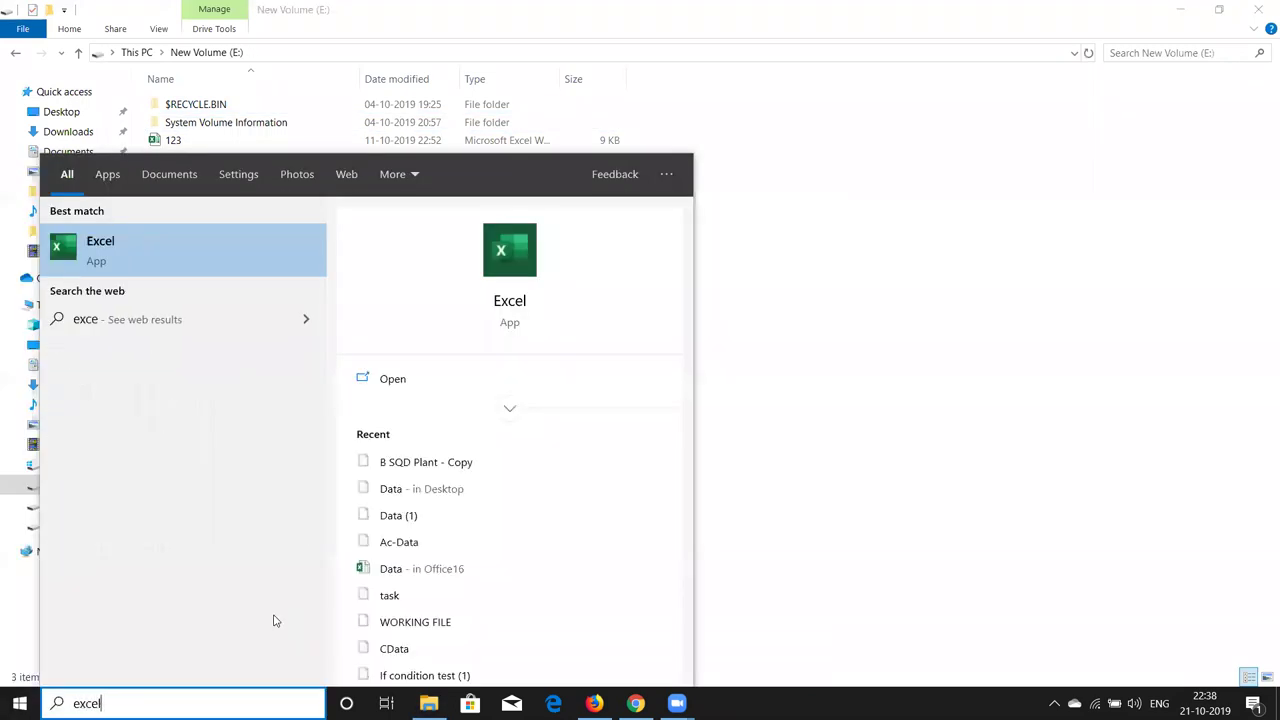
Launch Excel with a new maximized blank workbook, Book1.
left_click(508, 313)
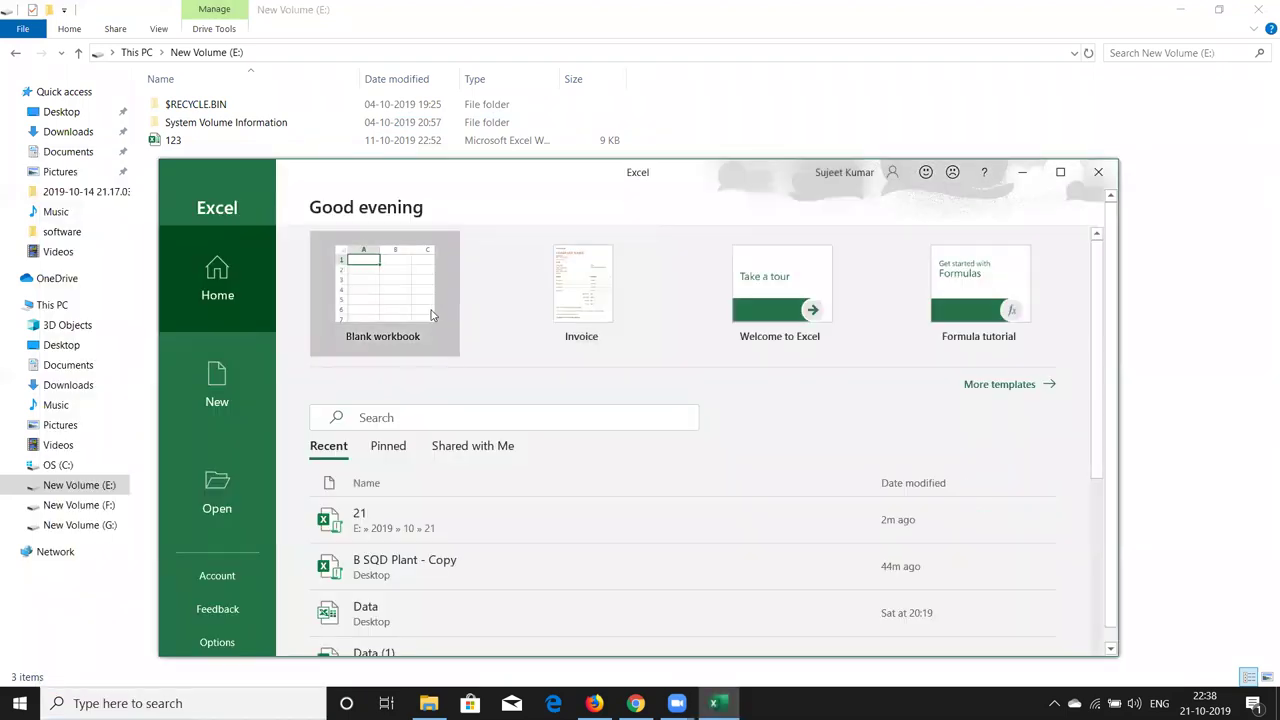
left_click(432, 315)
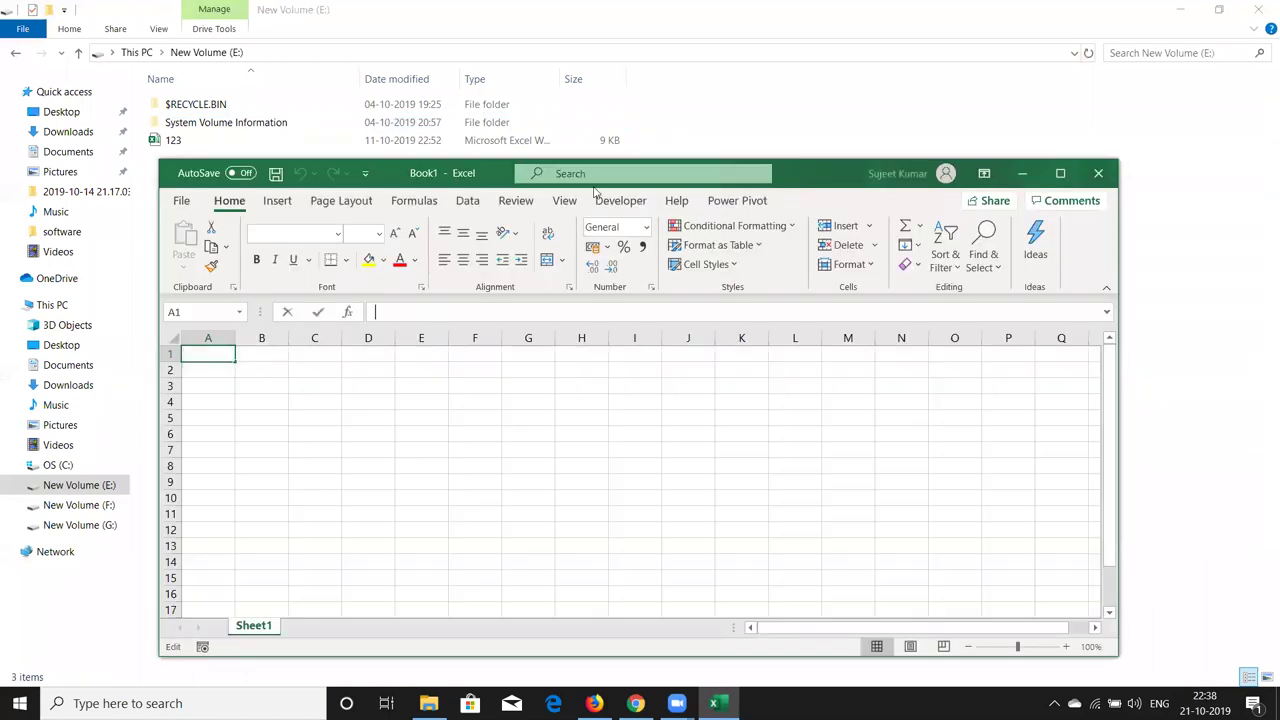
left_click(1060, 174)
Open Book1's Visual Basic editor and insert a new Module1.
left_click(478, 44)
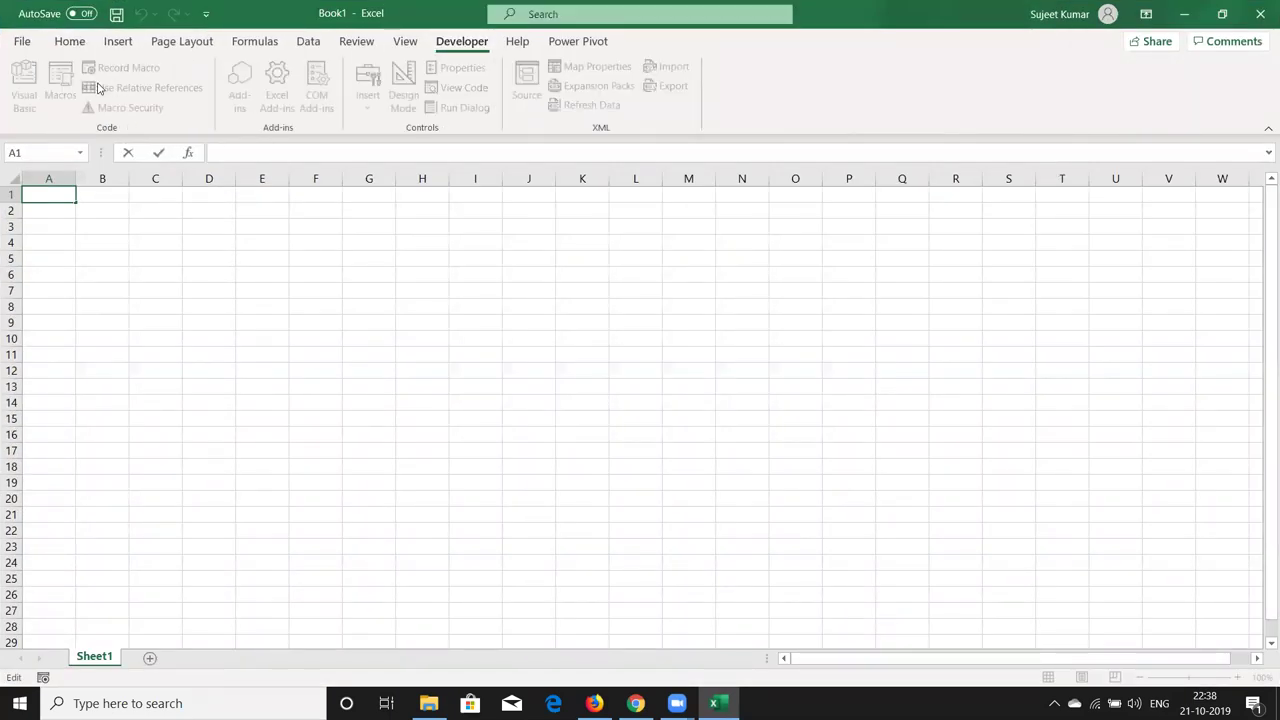
left_click(181, 205)
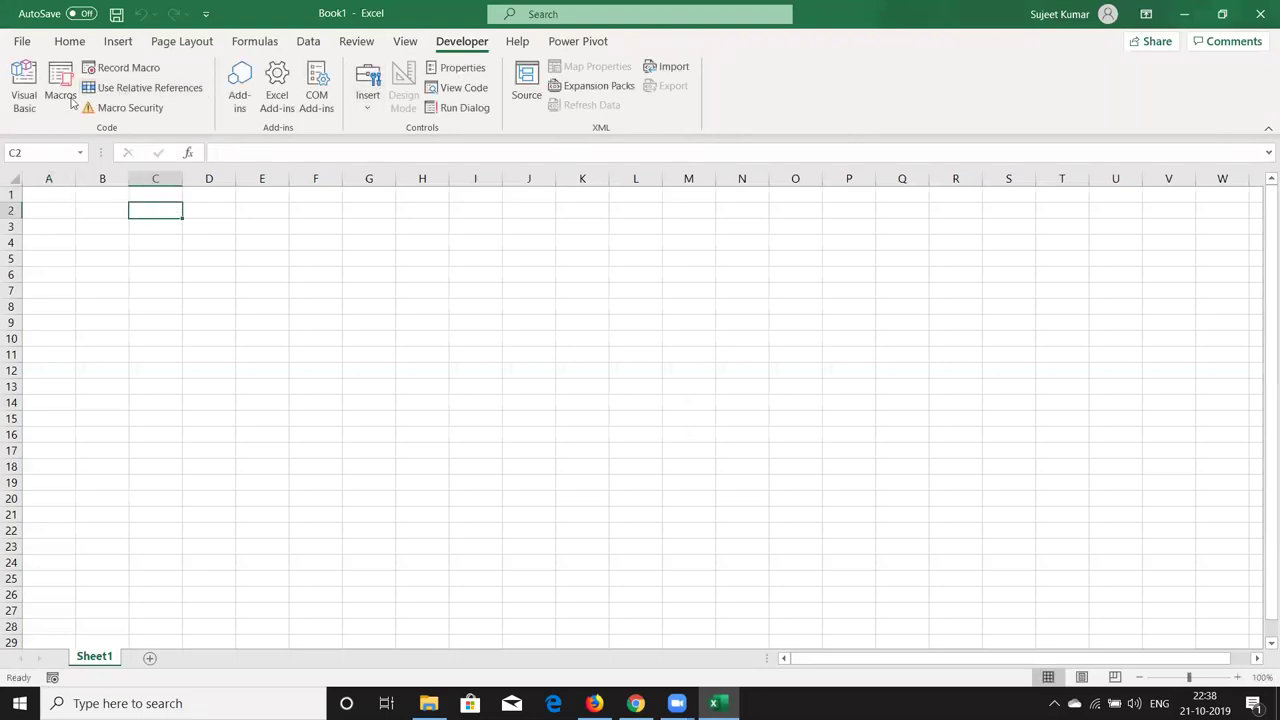
left_click(17, 103)
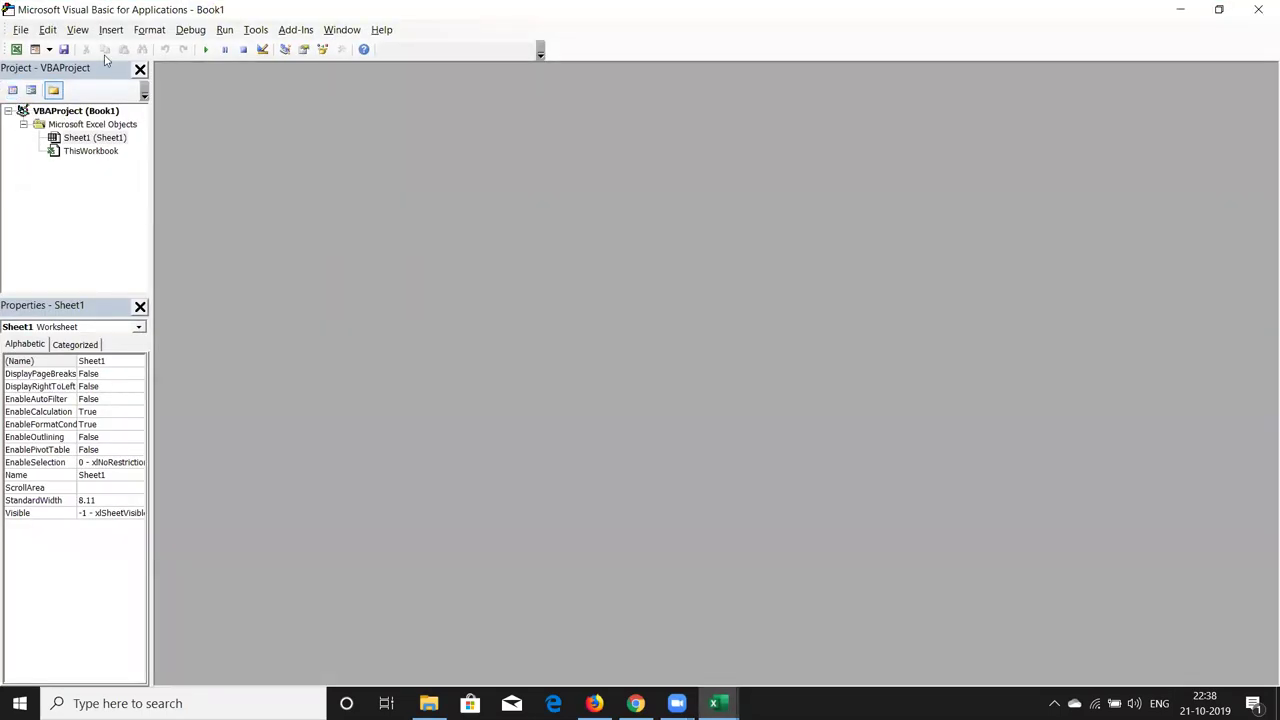
left_click(111, 30)
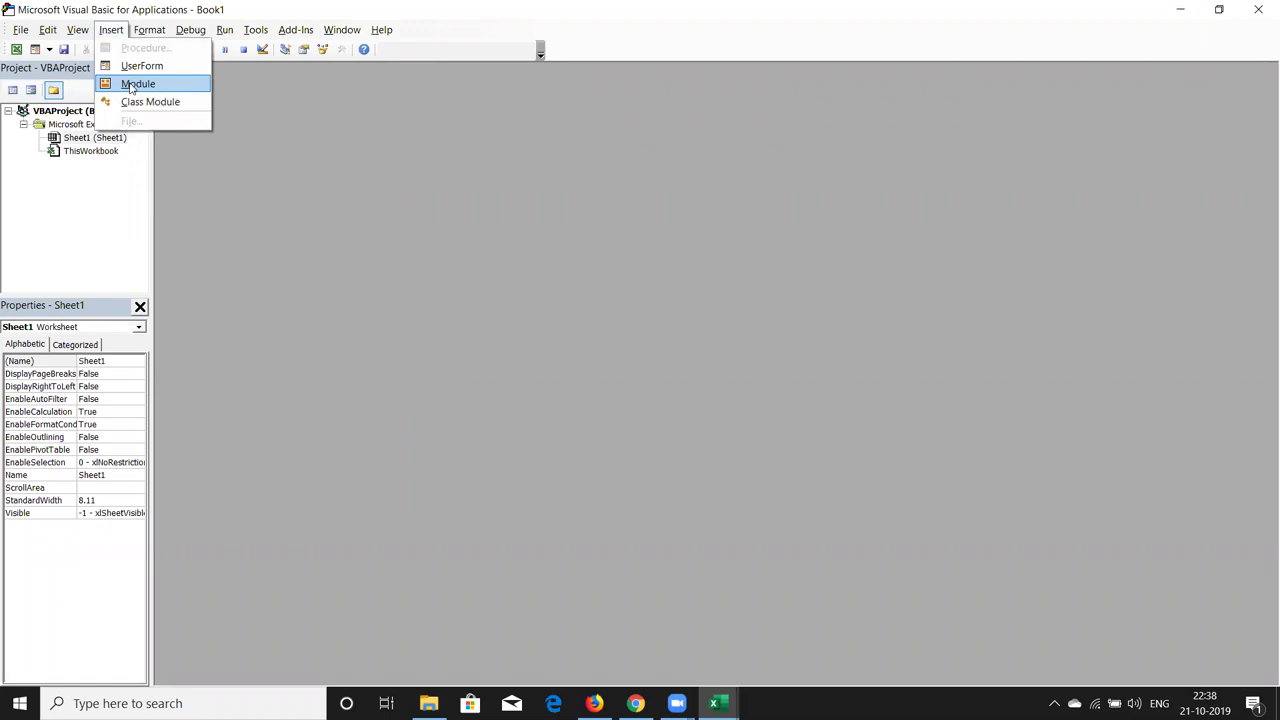
left_click(131, 85)
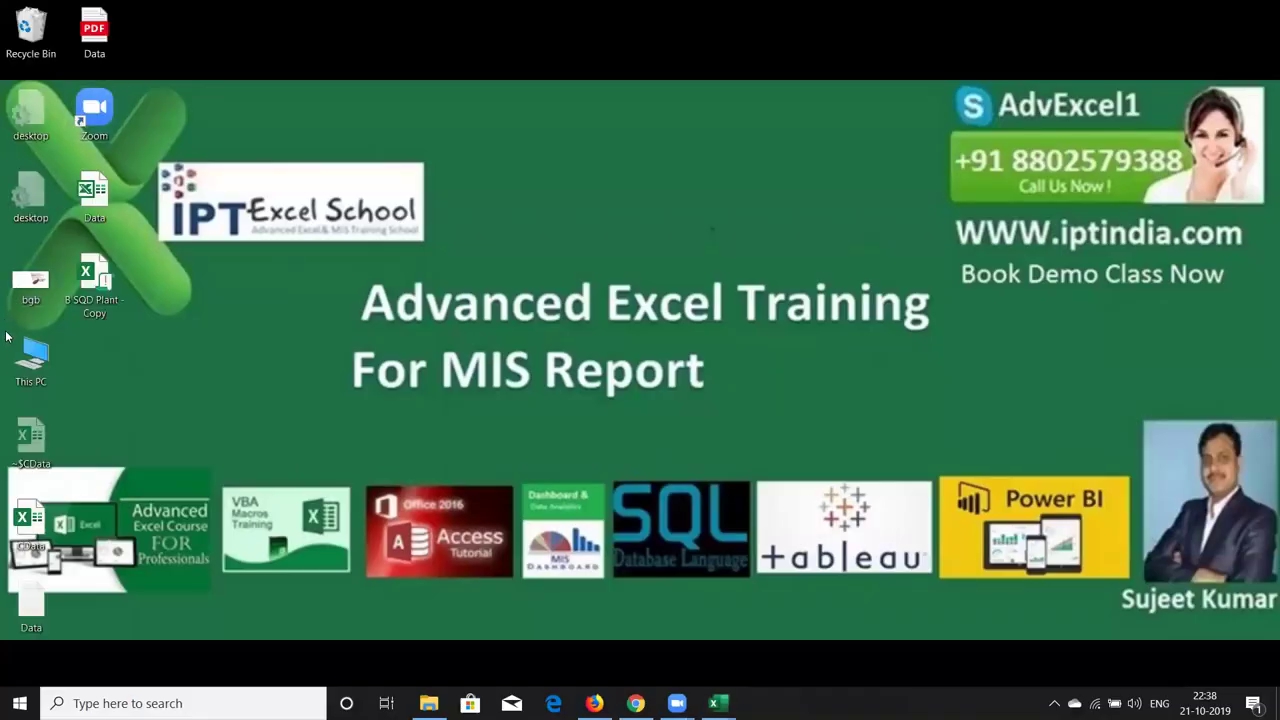
Restore the first deleted 2019 folder from the Recycle Bin to drive E:.
left_click(40, 62)
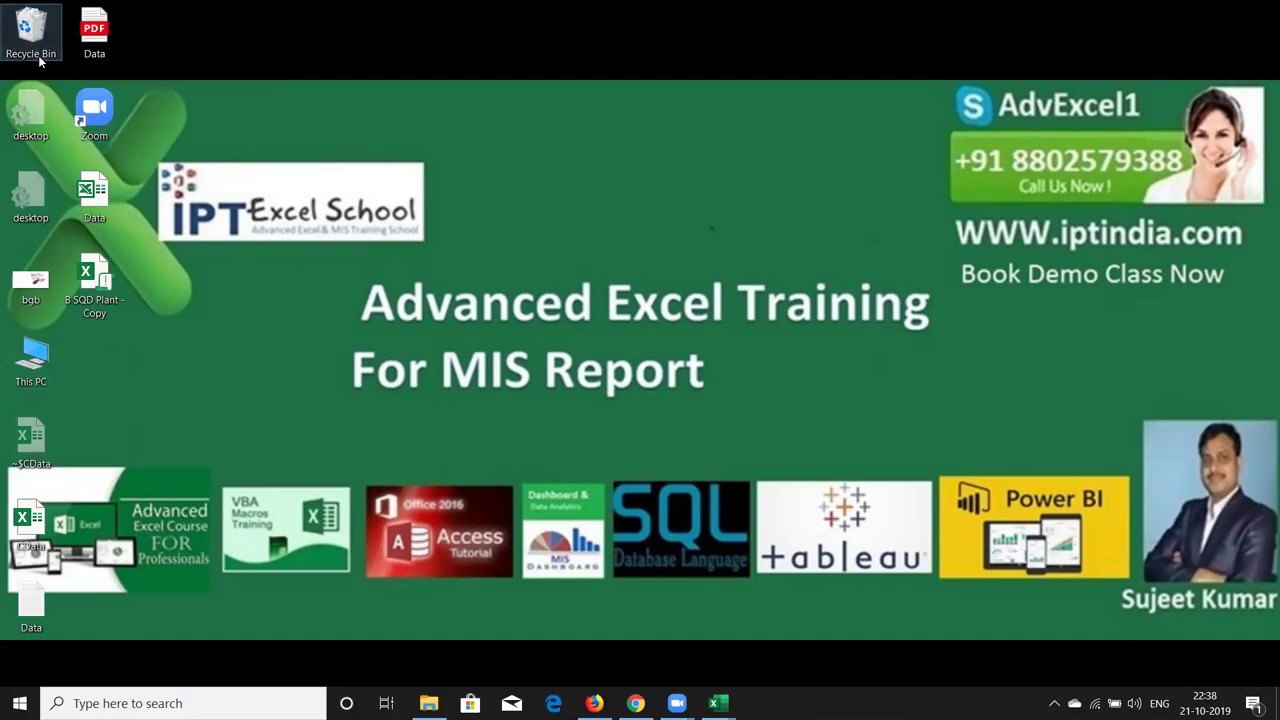
double_click(40, 62)
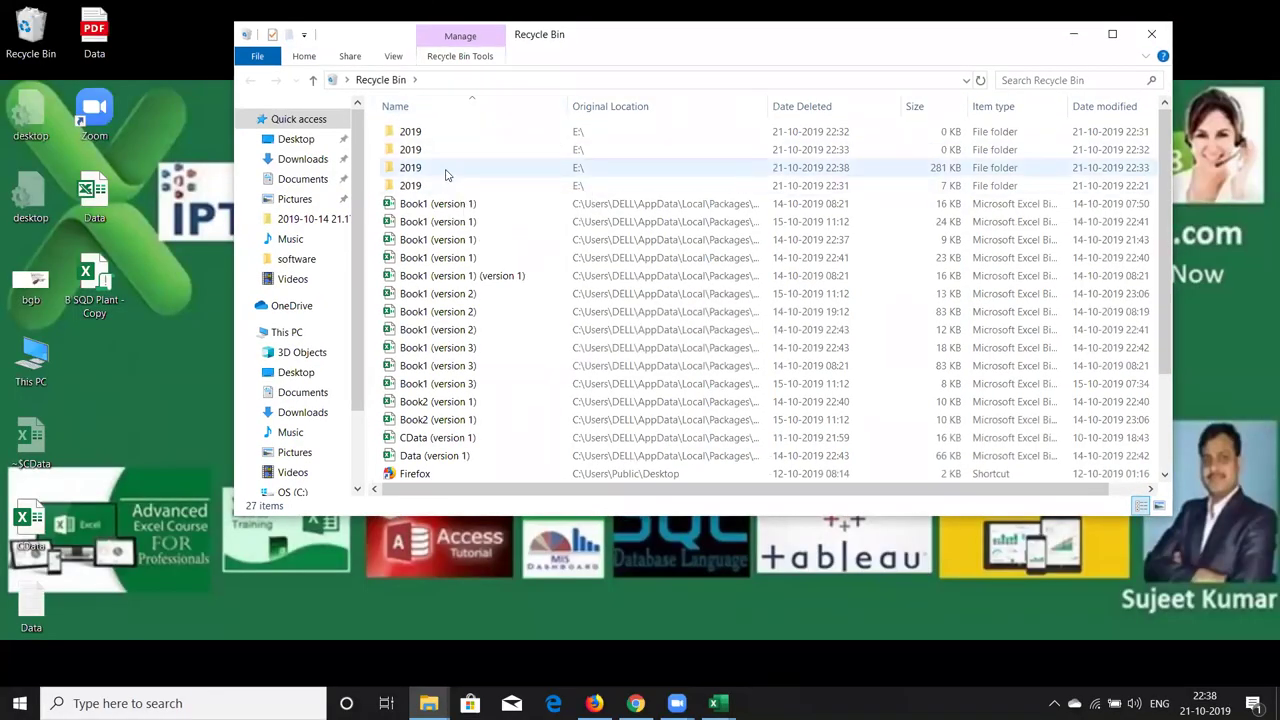
double_click(455, 132)
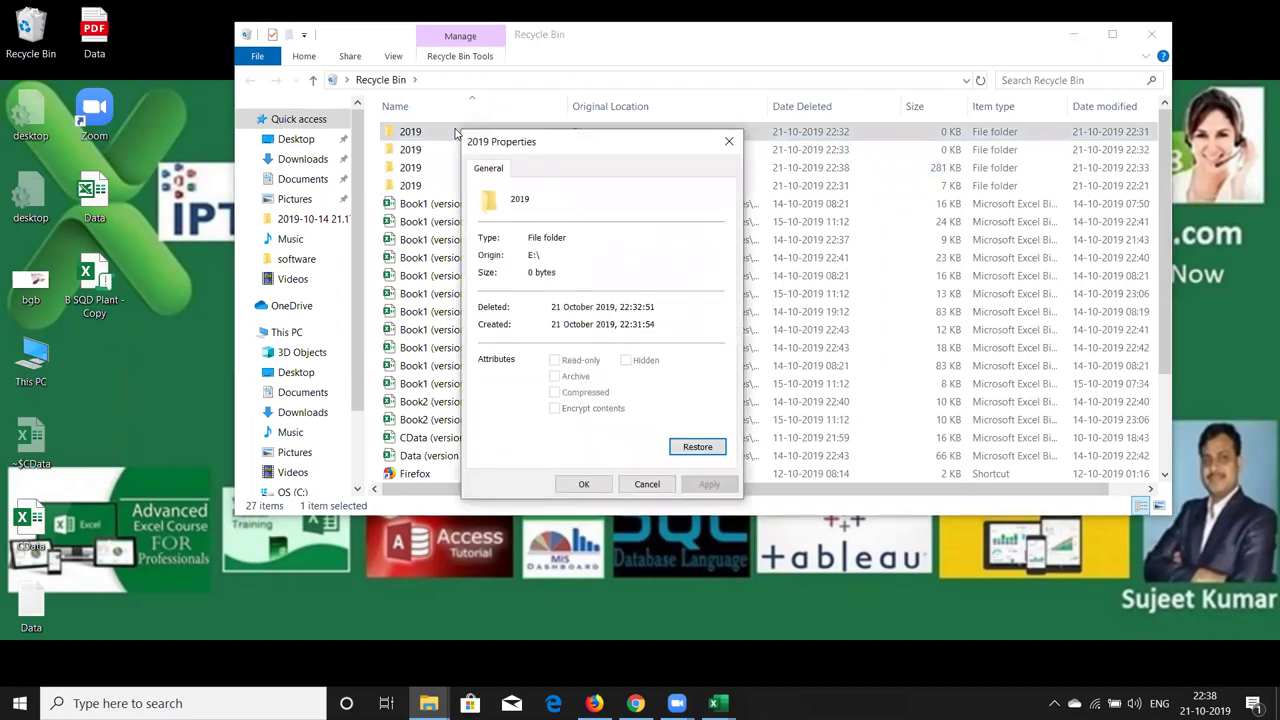
left_click(697, 447)
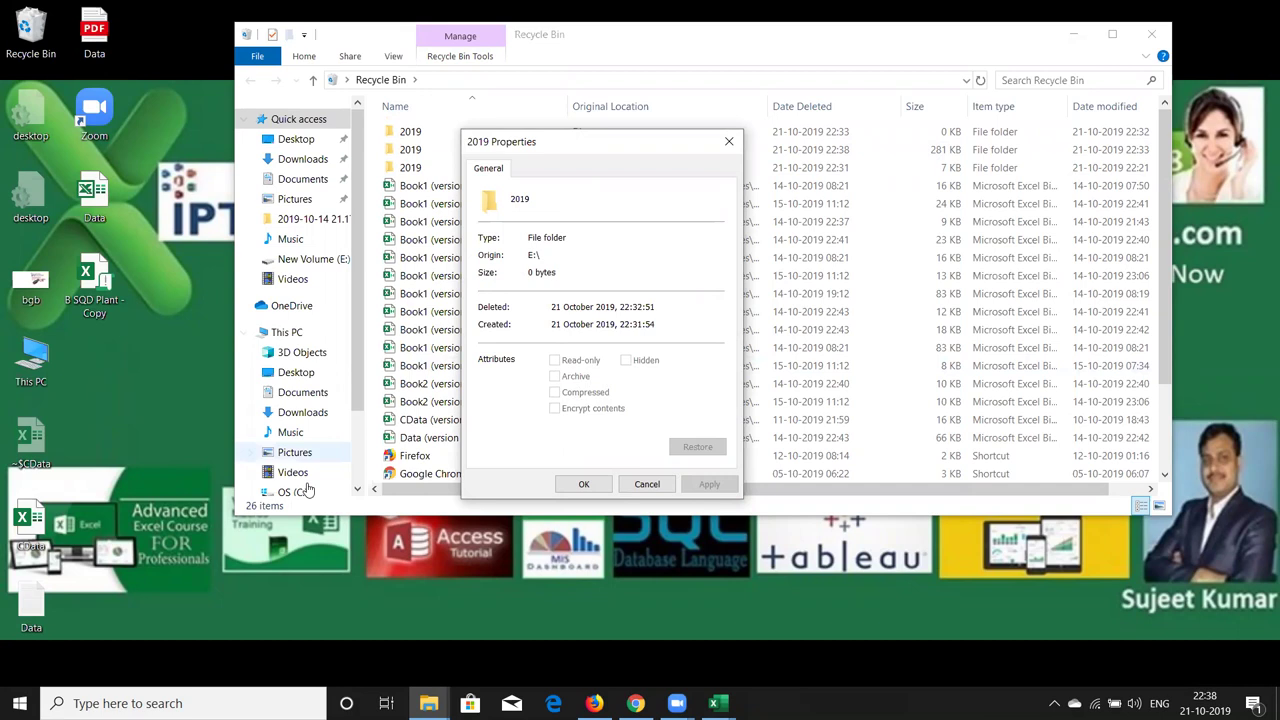
left_click(585, 484)
mouse_move(428, 703)
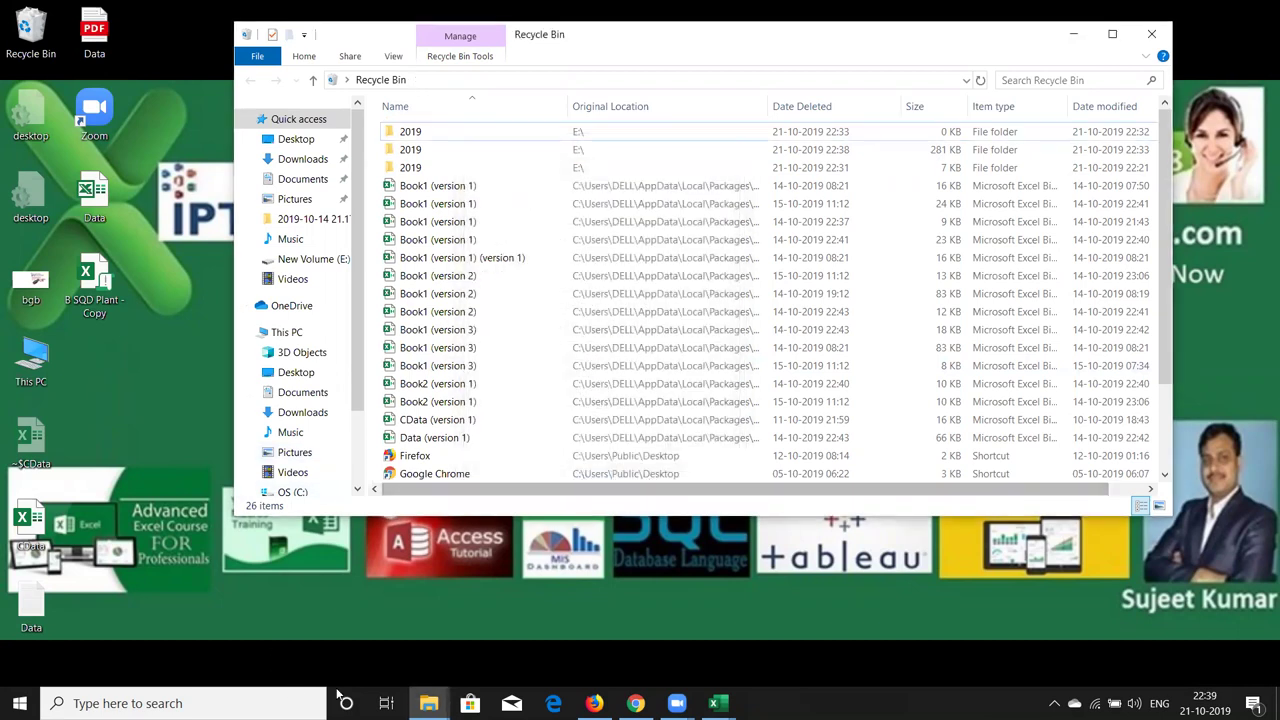
Browse into the restored E:\2019\10\21 folder to check its contents.
left_click(338, 640)
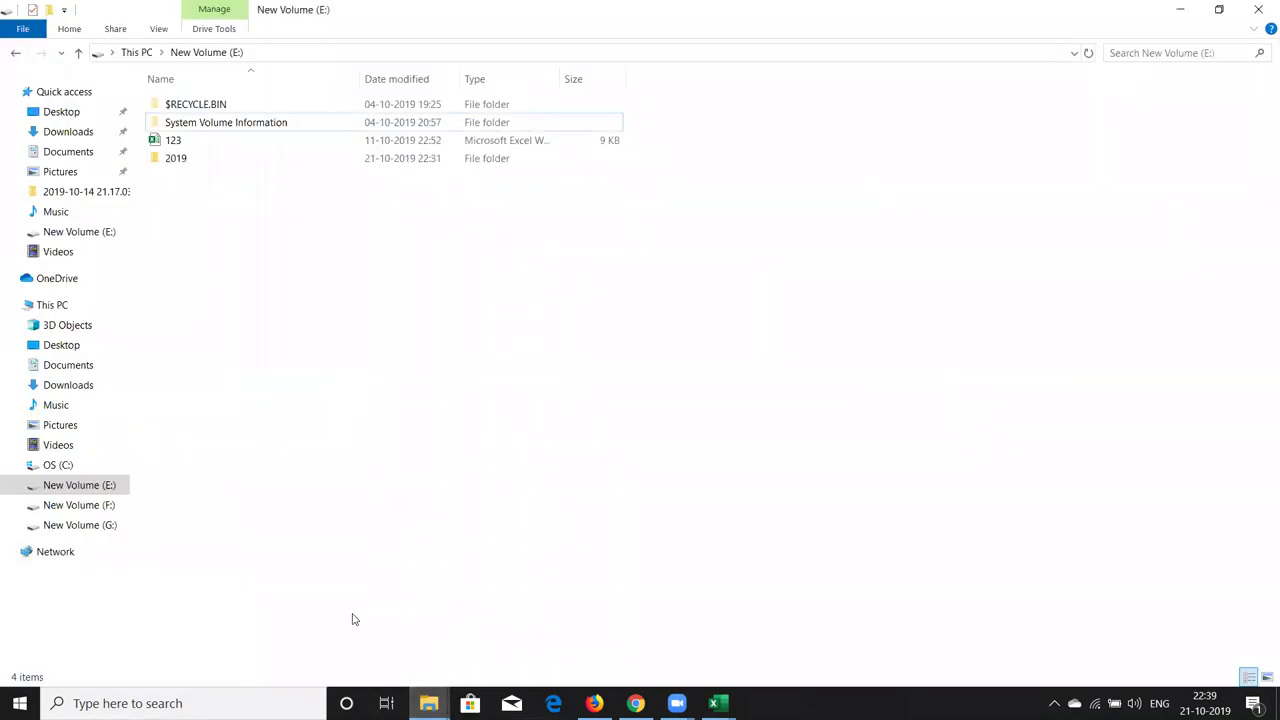
left_click(185, 160)
double_click(185, 160)
double_click(182, 106)
left_click(182, 106)
double_click(182, 106)
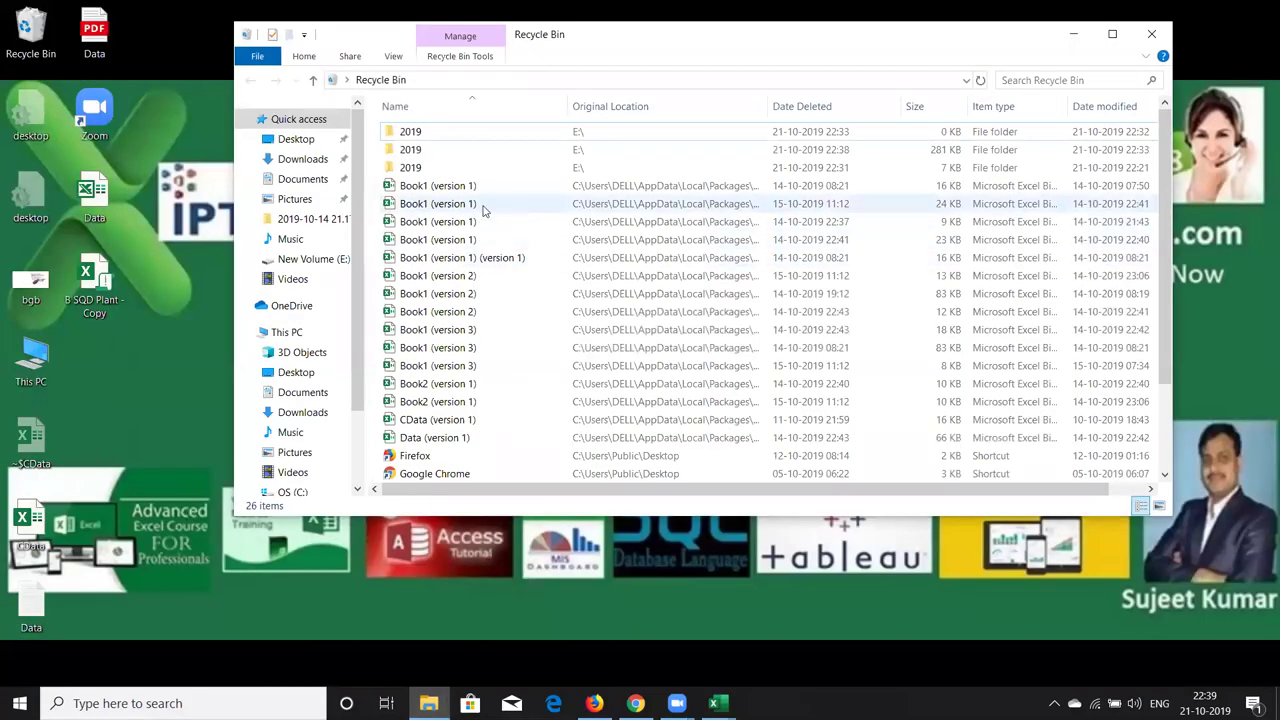
Restore the 281 KB 2019 folder to E: and close the Recycle Bin.
left_click(535, 166)
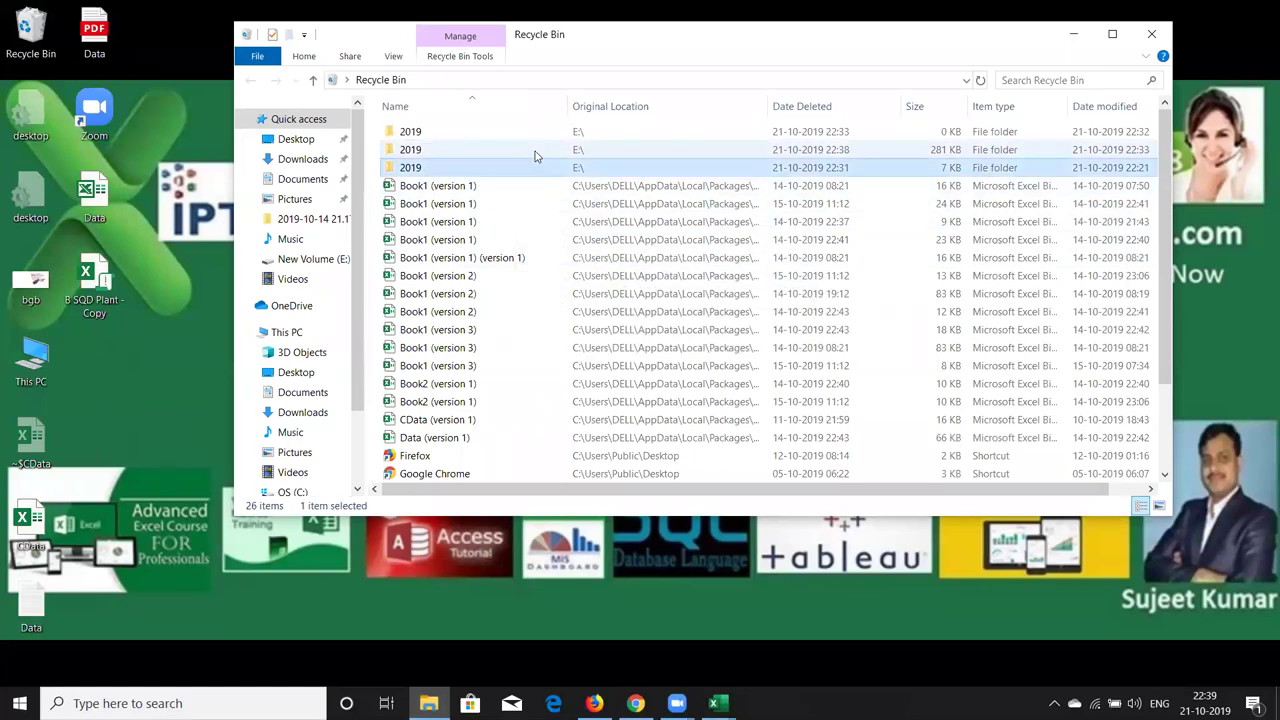
double_click(535, 157)
left_click(772, 468)
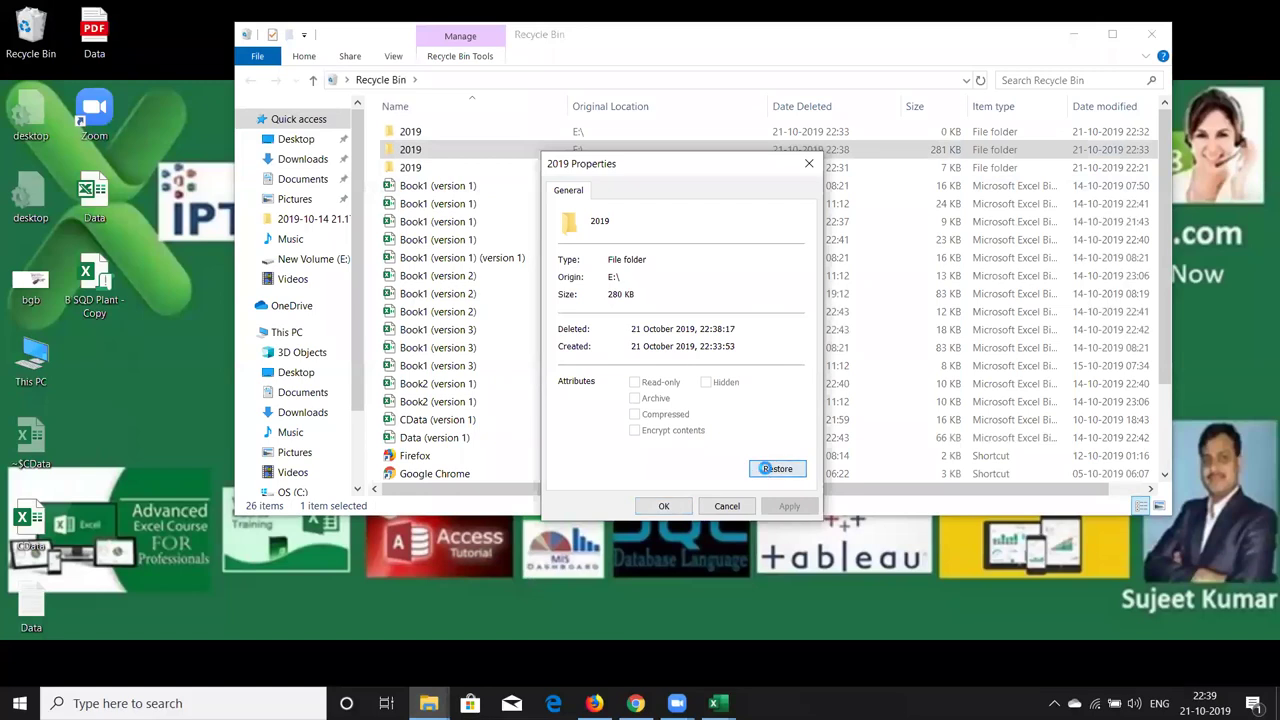
left_click(687, 508)
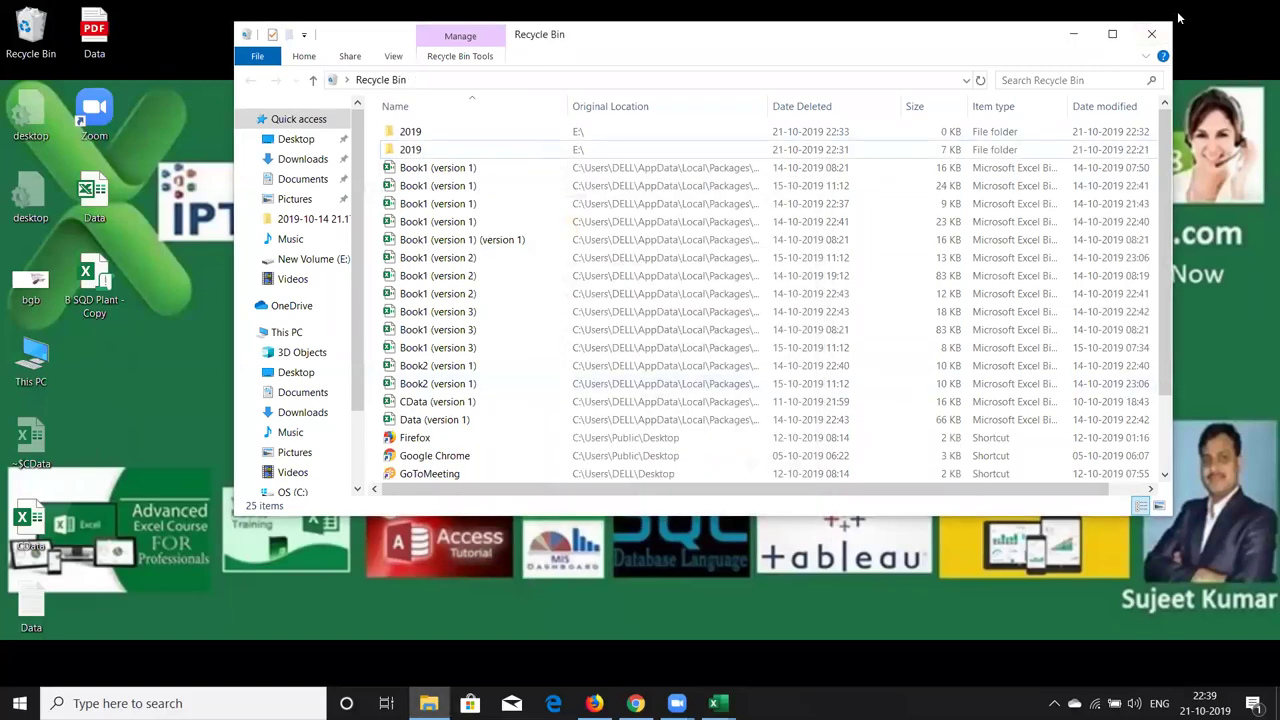
left_click(1159, 37)
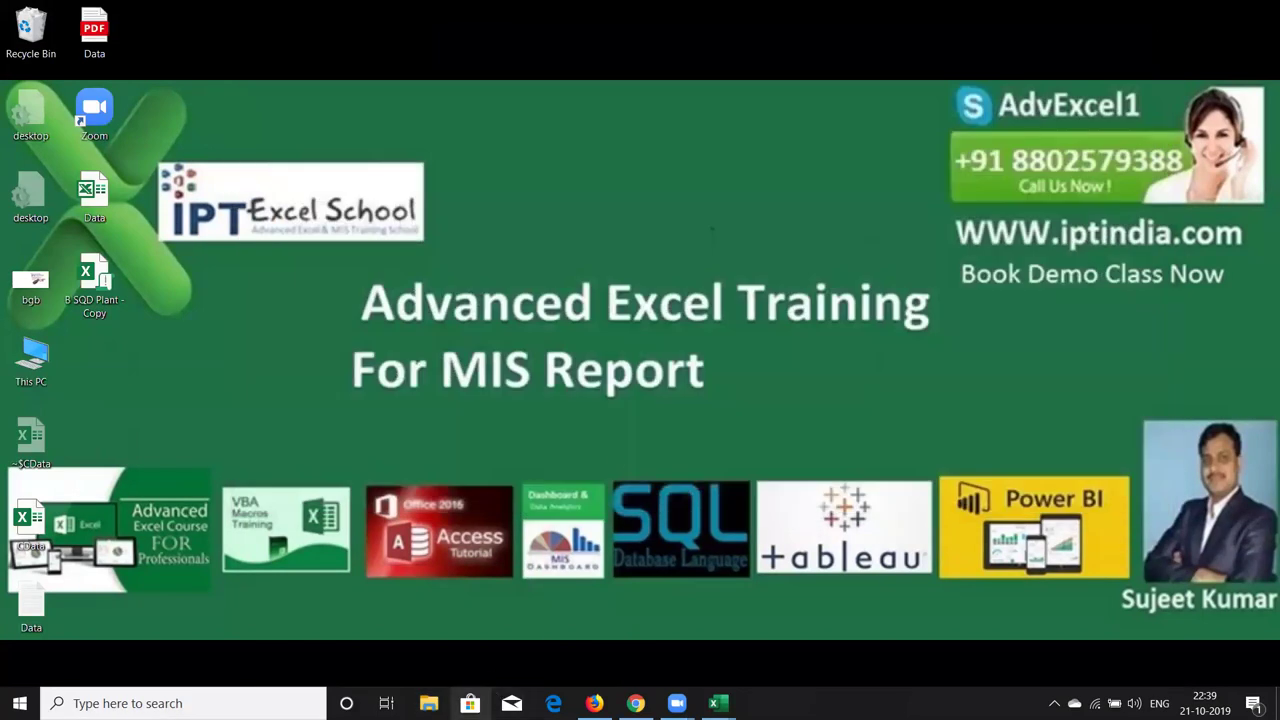
Navigate to E:\2019\10\21 and open the workbook 21 in Excel.
left_click(428, 703)
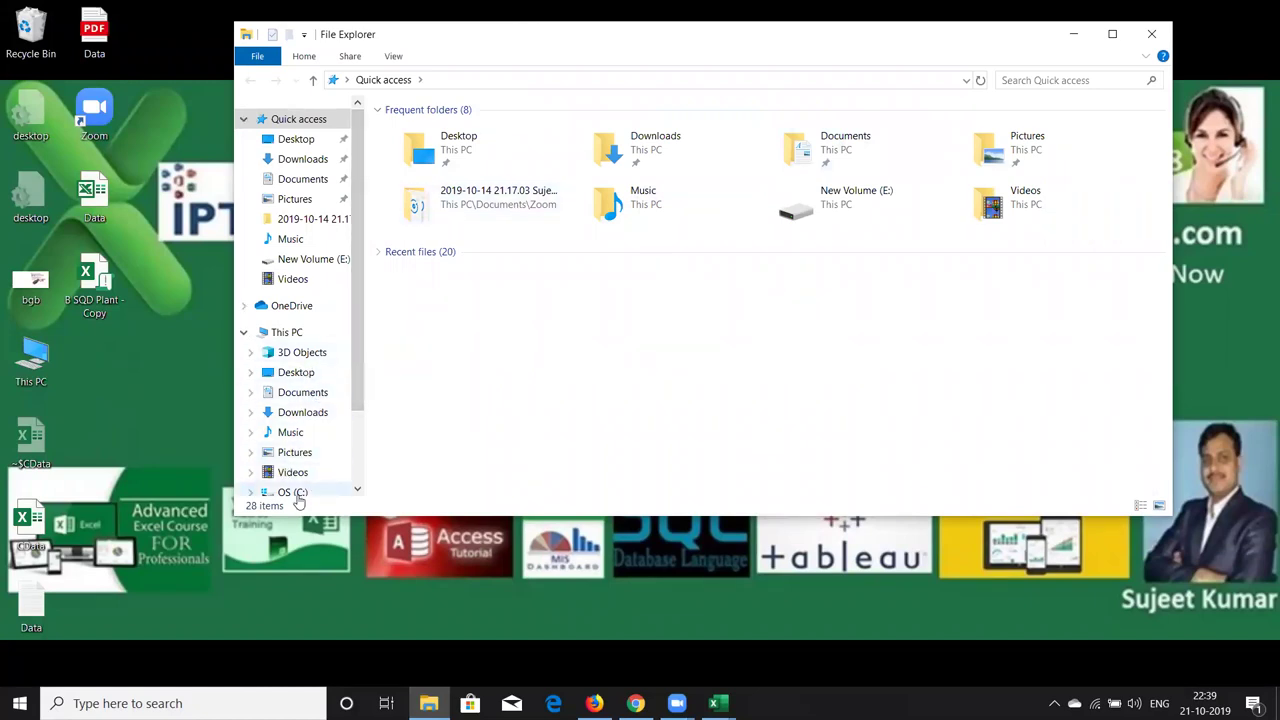
scroll(340, 485, "down", 1)
left_click(340, 480)
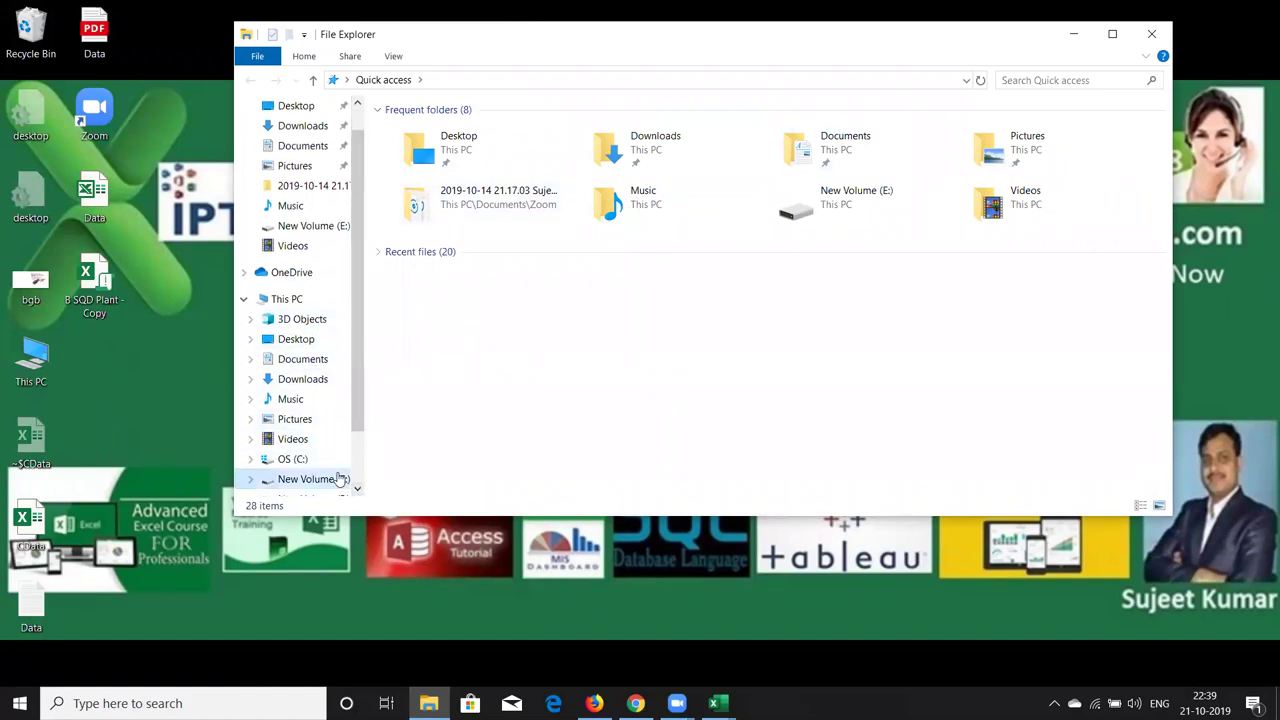
double_click(447, 150)
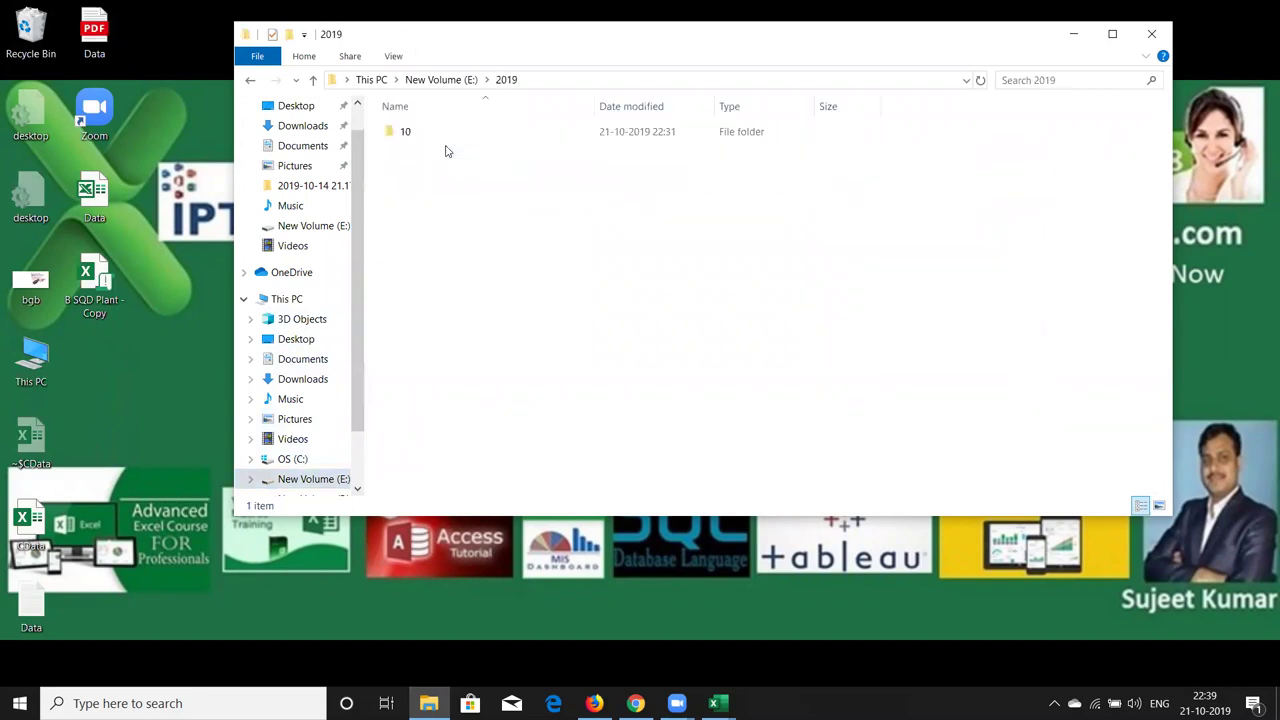
double_click(443, 134)
double_click(444, 136)
left_click(444, 137)
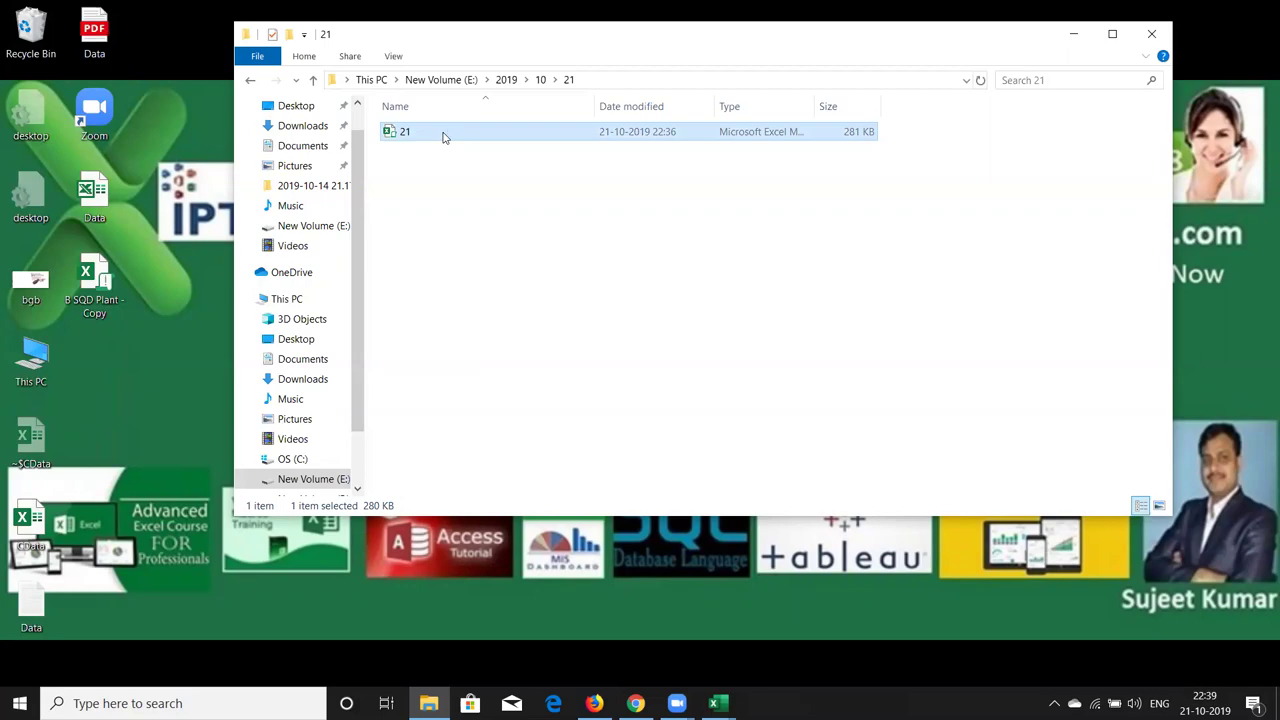
double_click(444, 137)
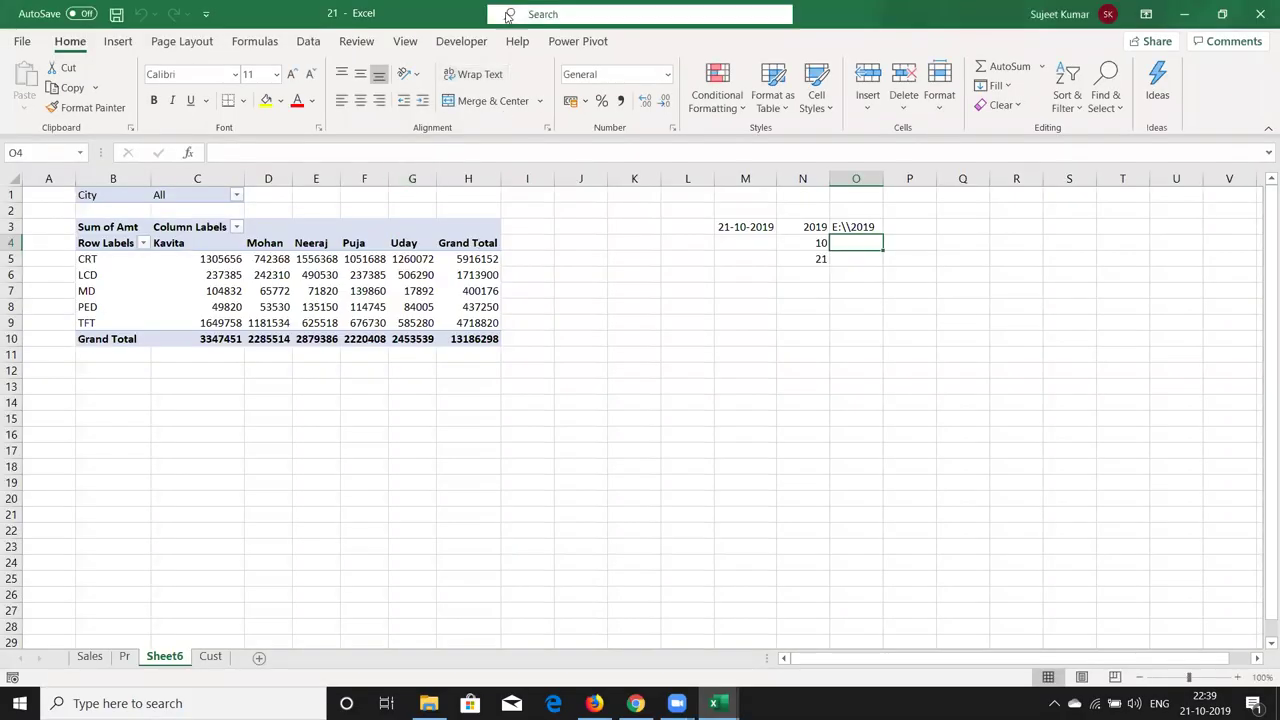
Copy all FLDCR macro code into Book1's Module1, then return to Excel with Alt+F11.
left_click(461, 41)
left_click(30, 88)
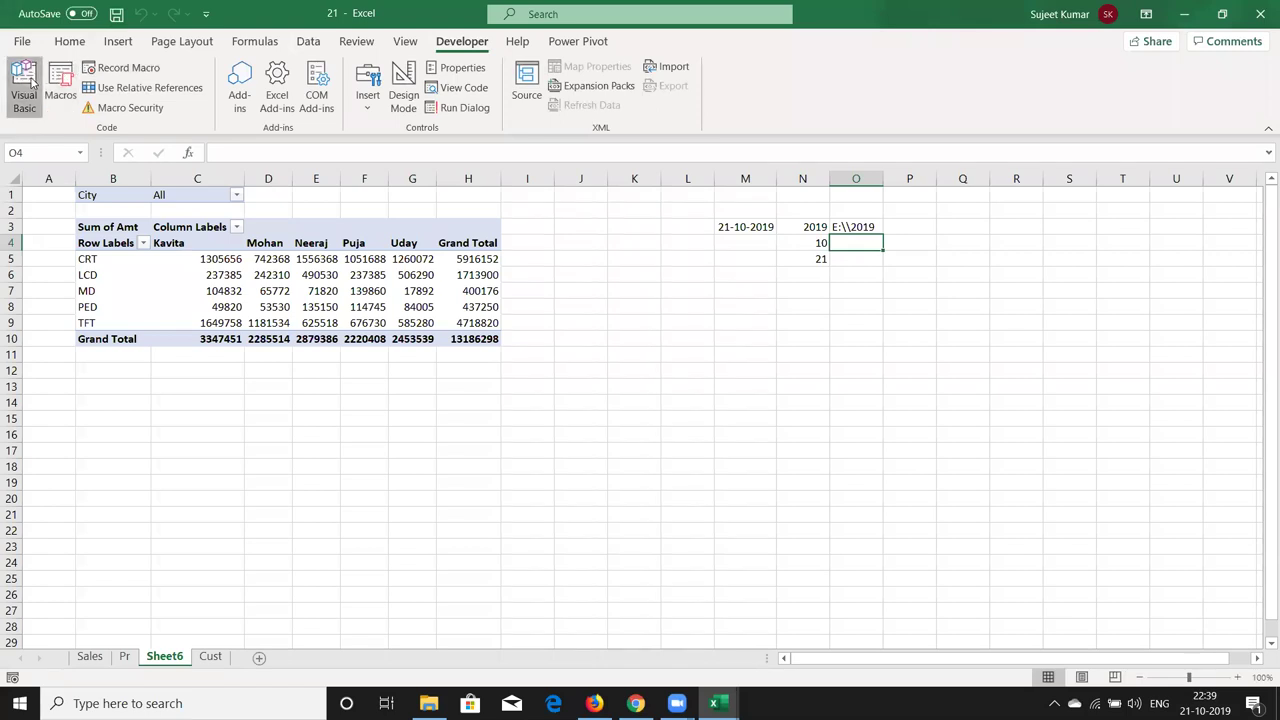
left_click_drag(256, 344, 172, 90)
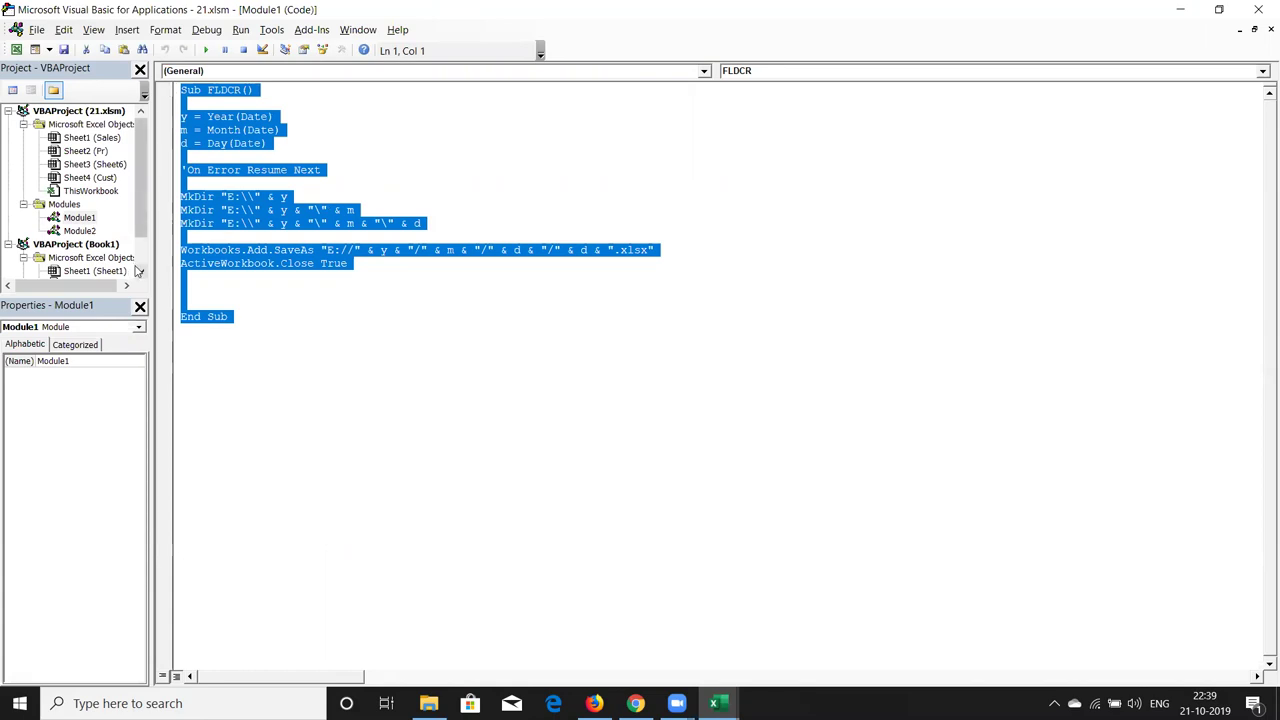
left_click_drag(79, 217, 96, 275)
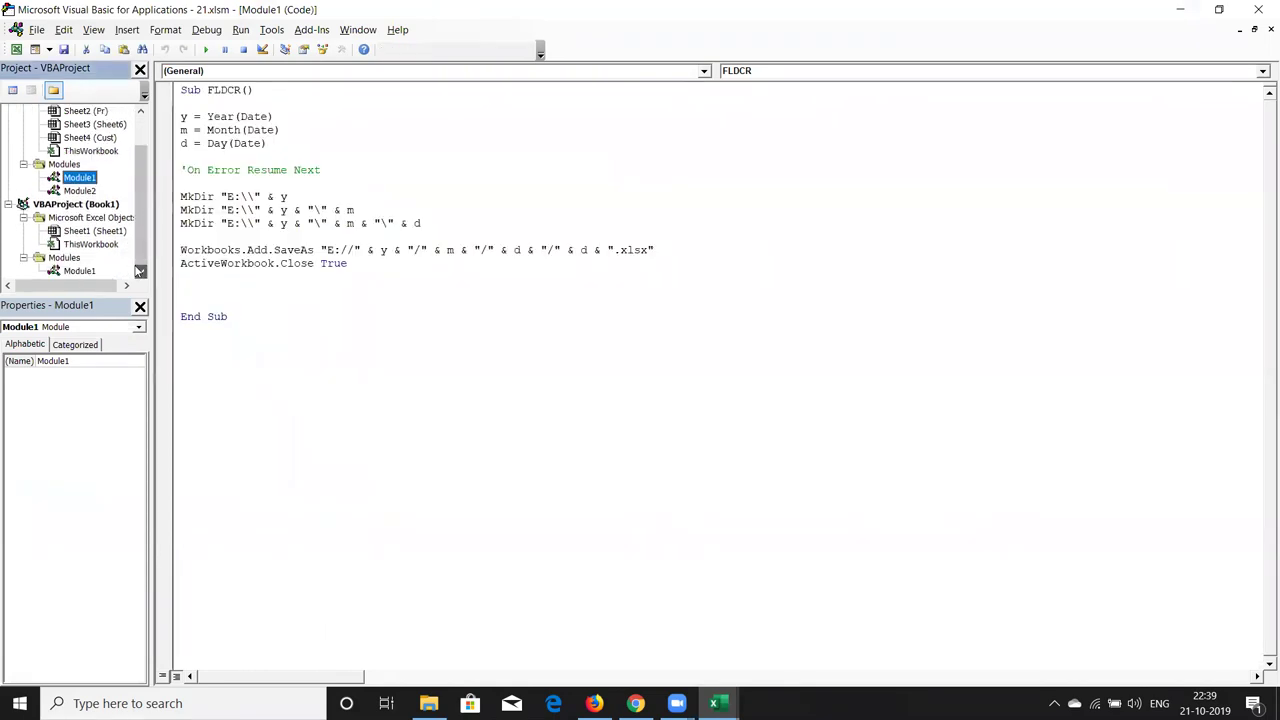
double_click(80, 271)
type("Sub FLDCR()  y = Year(Date) m = Month(Date) d = Day(Date)  'On Error Resume Next  MkDir \"E:\\\\\" & y MkDir \"E:\\\\\" & y & \"\\\" & m MkDir \"E:\\\\\" & y & \"\\\" & m & \"\\\" & d  Workbooks.Add.SaveAs \"E://\" & y & \"/\" & m & \"/\" & d & \"/\" & d & \".xlsx\" ActiveWorkbook.Close True    End Sub")
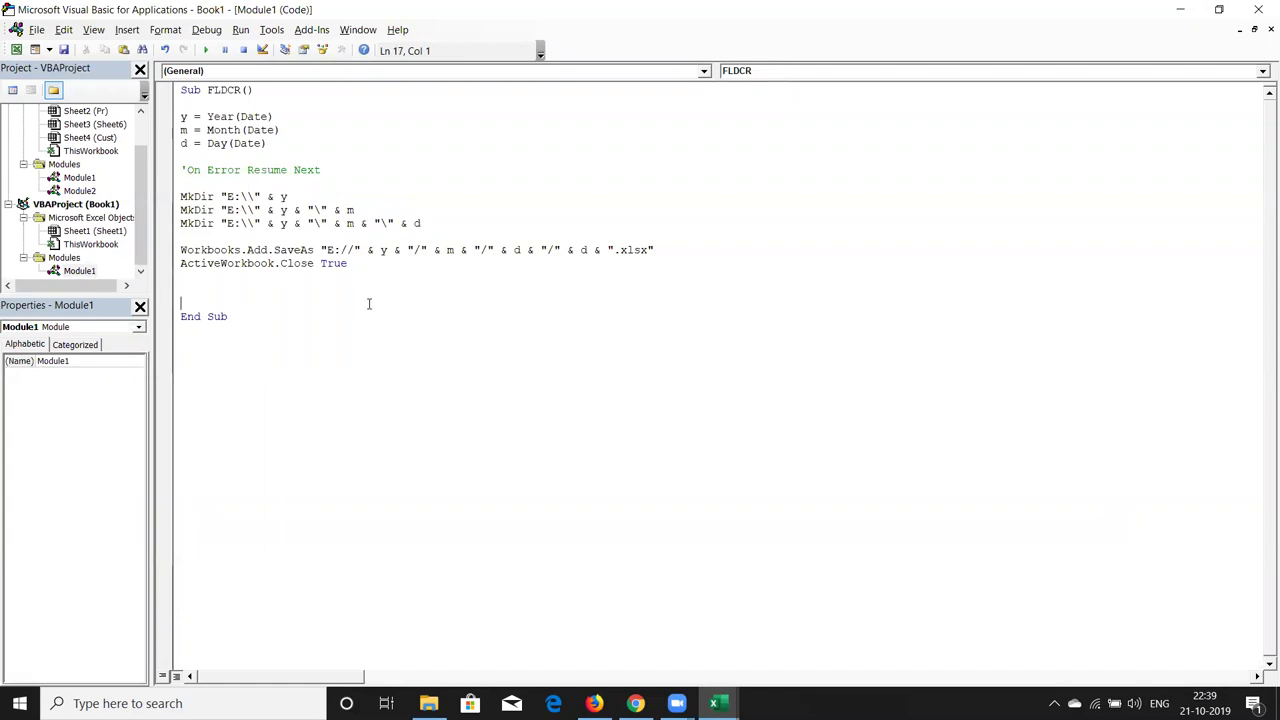
key("alt+F11")
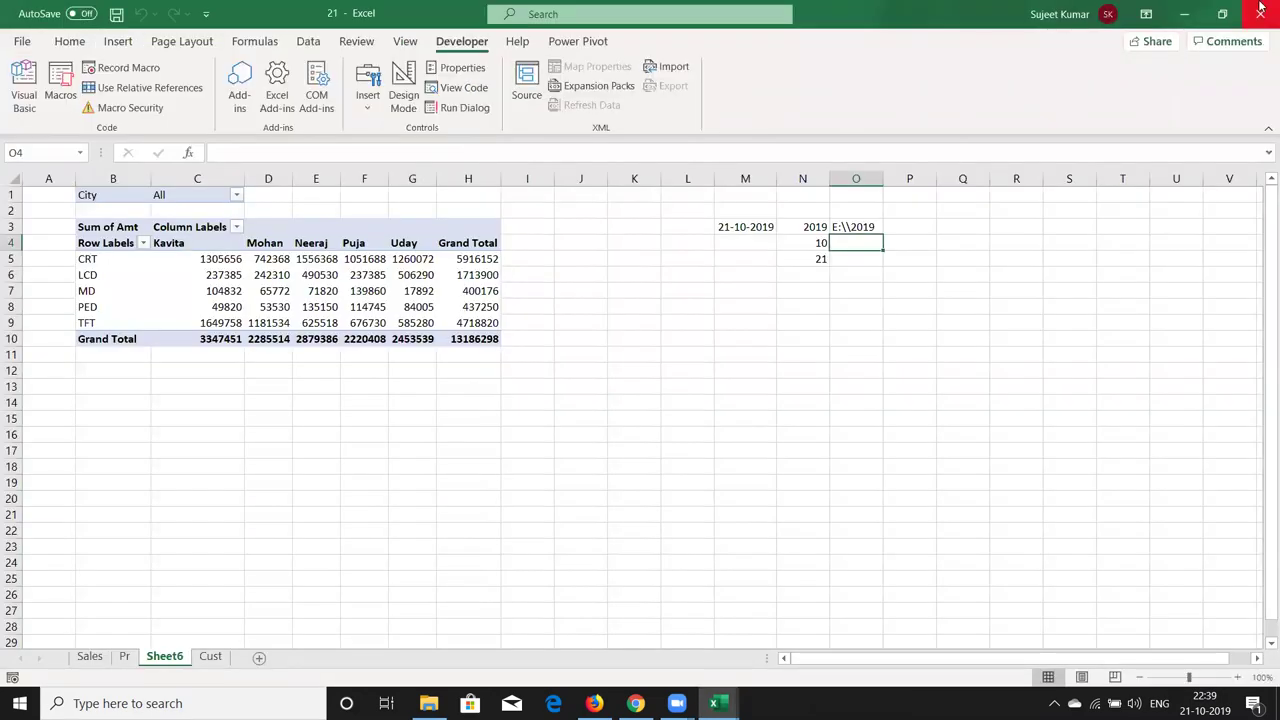
Close workbook 21 and delete the file 21 from E:\2019\10\21.
left_click(1260, 8)
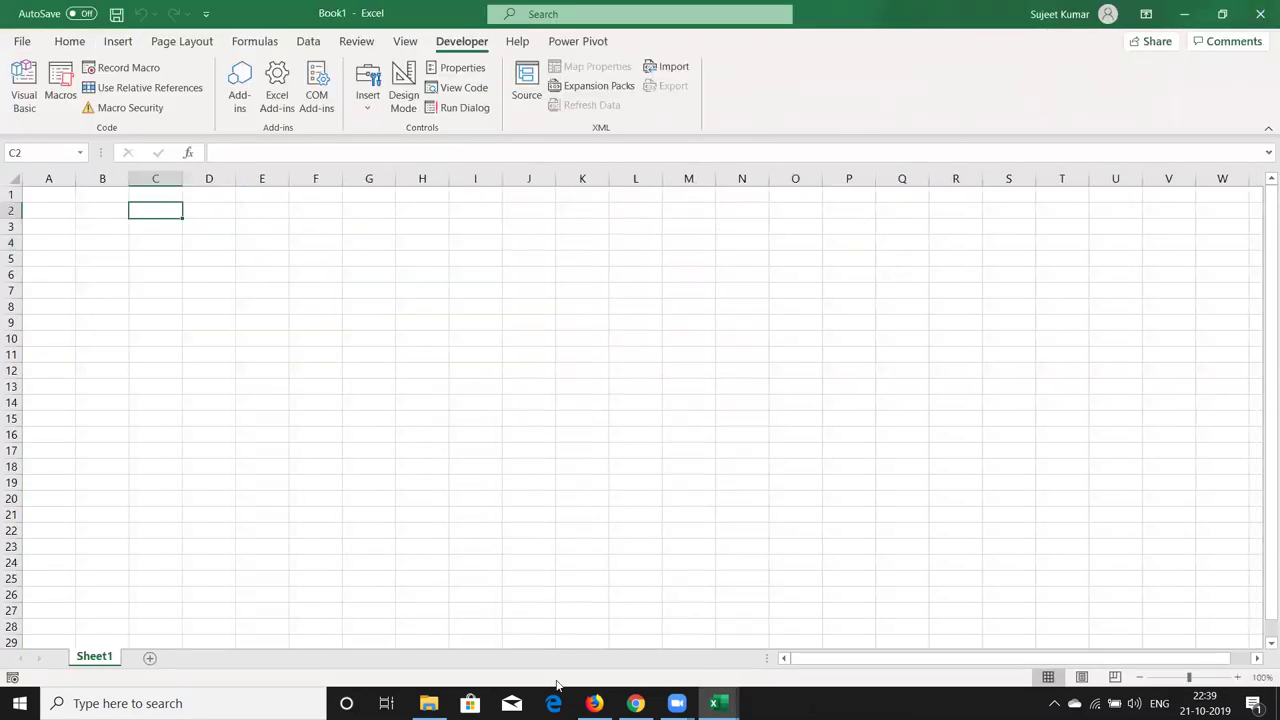
left_click(428, 703)
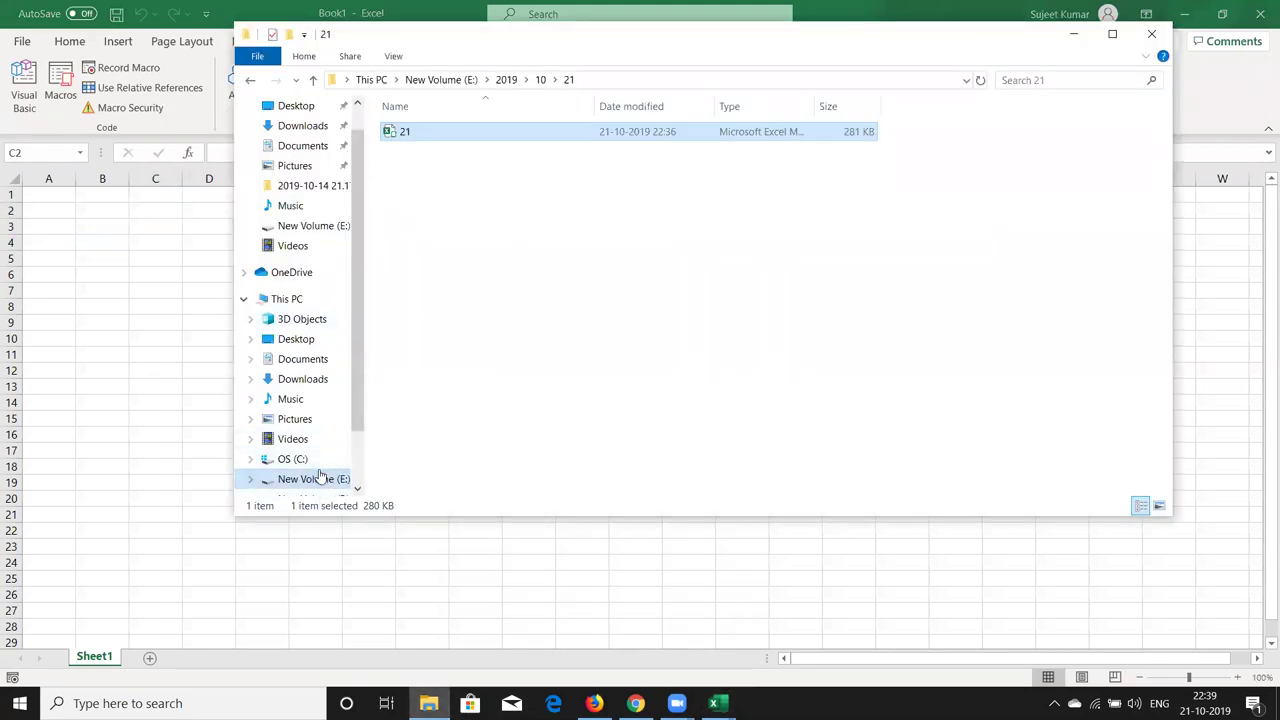
key("Delete")
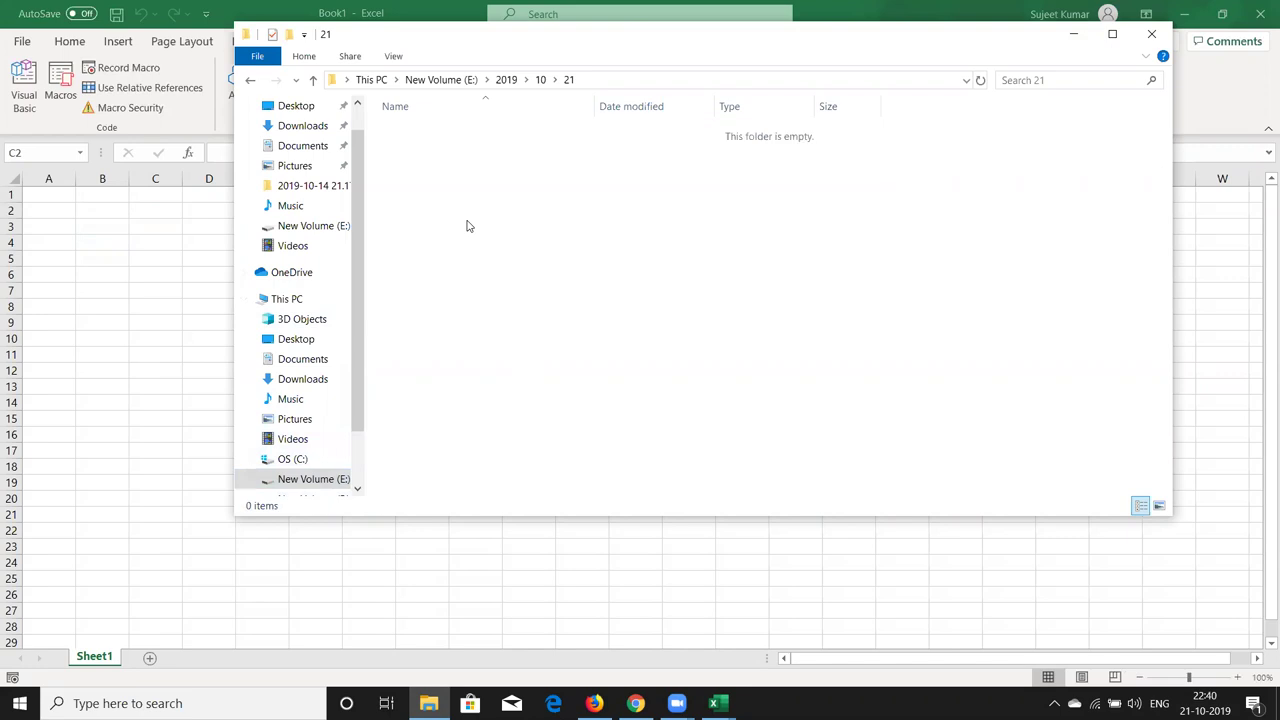
key("alt")
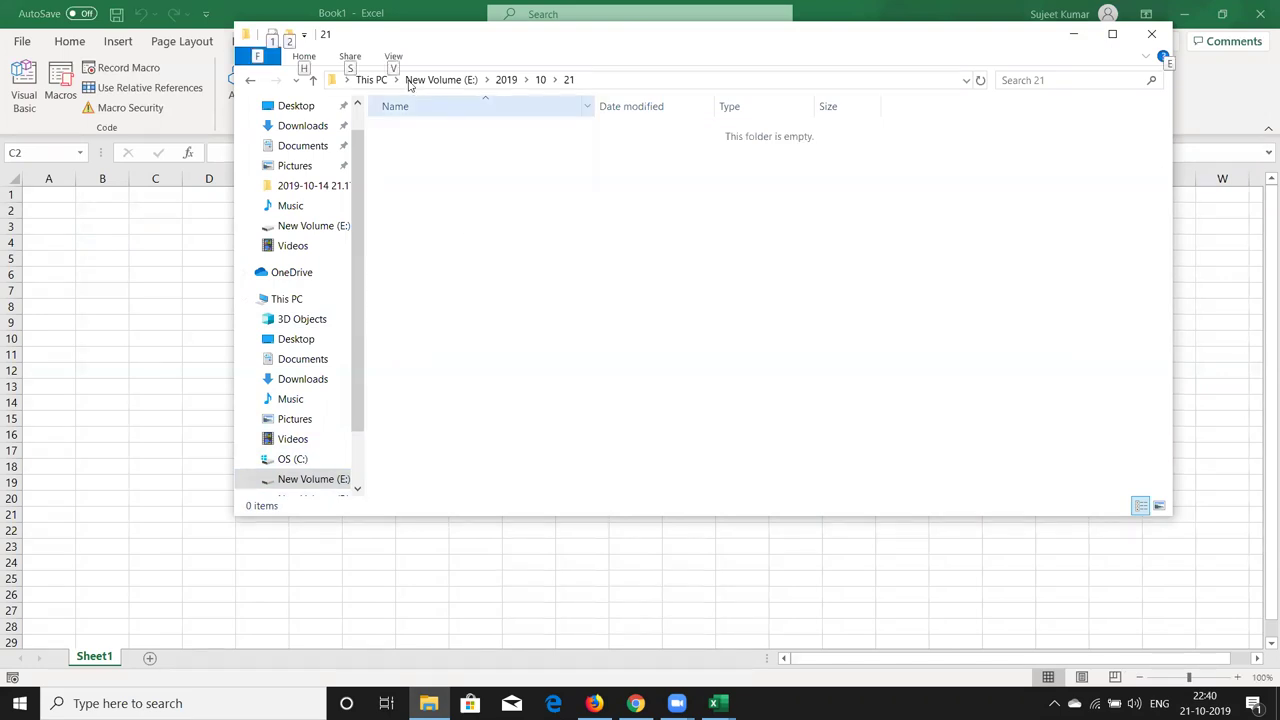
Delete the 2019 folder from New Volume (E:) and switch back to the VBA editor.
left_click(384, 84)
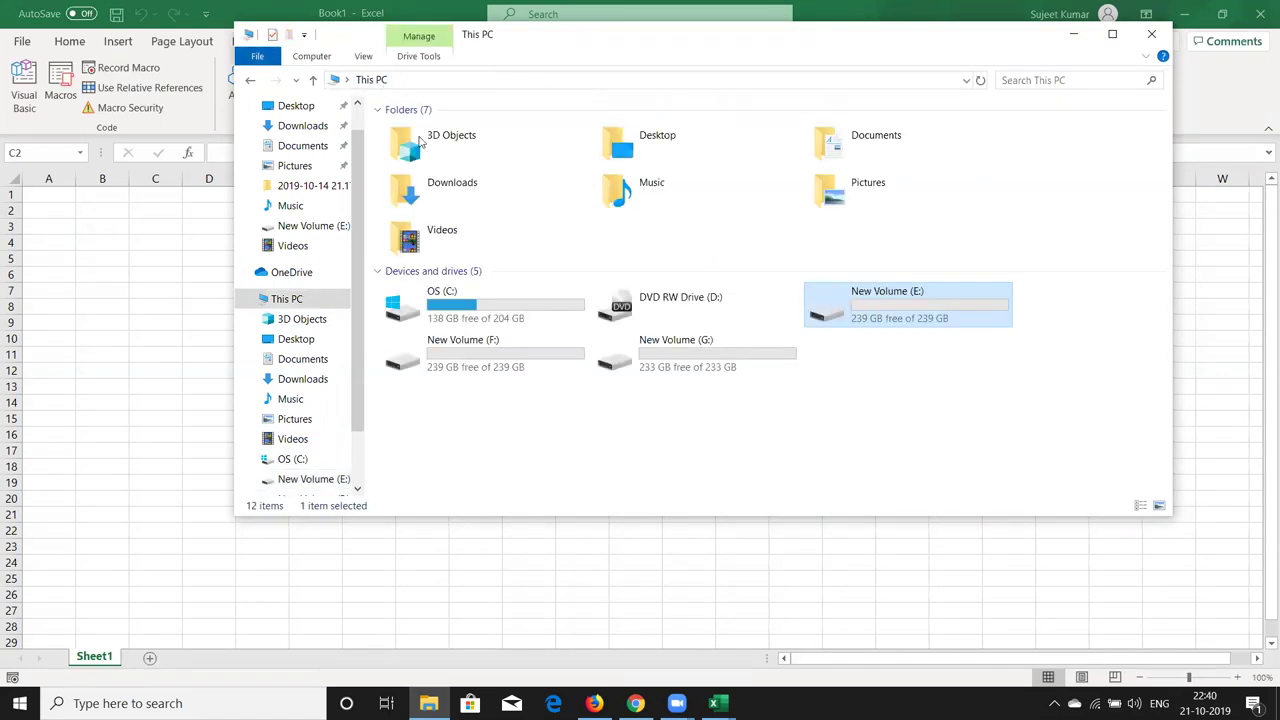
double_click(825, 305)
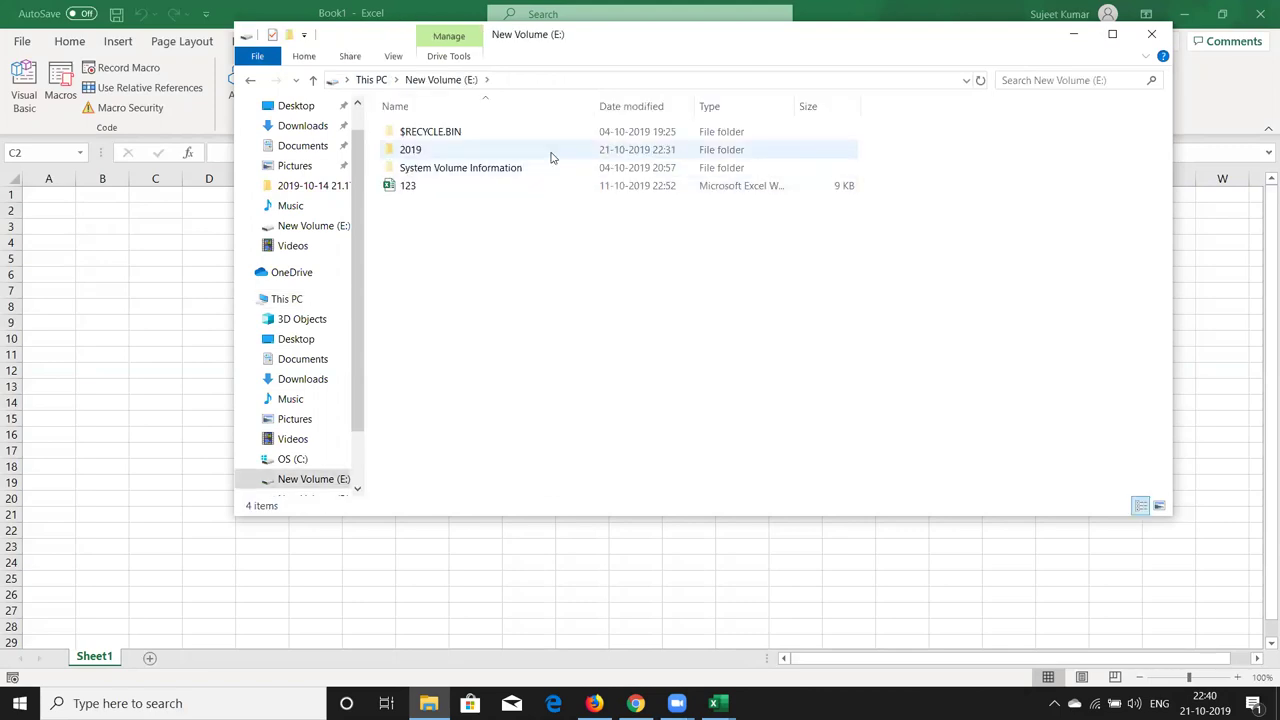
left_click(550, 151)
key("Delete")
key("alt+Tab")
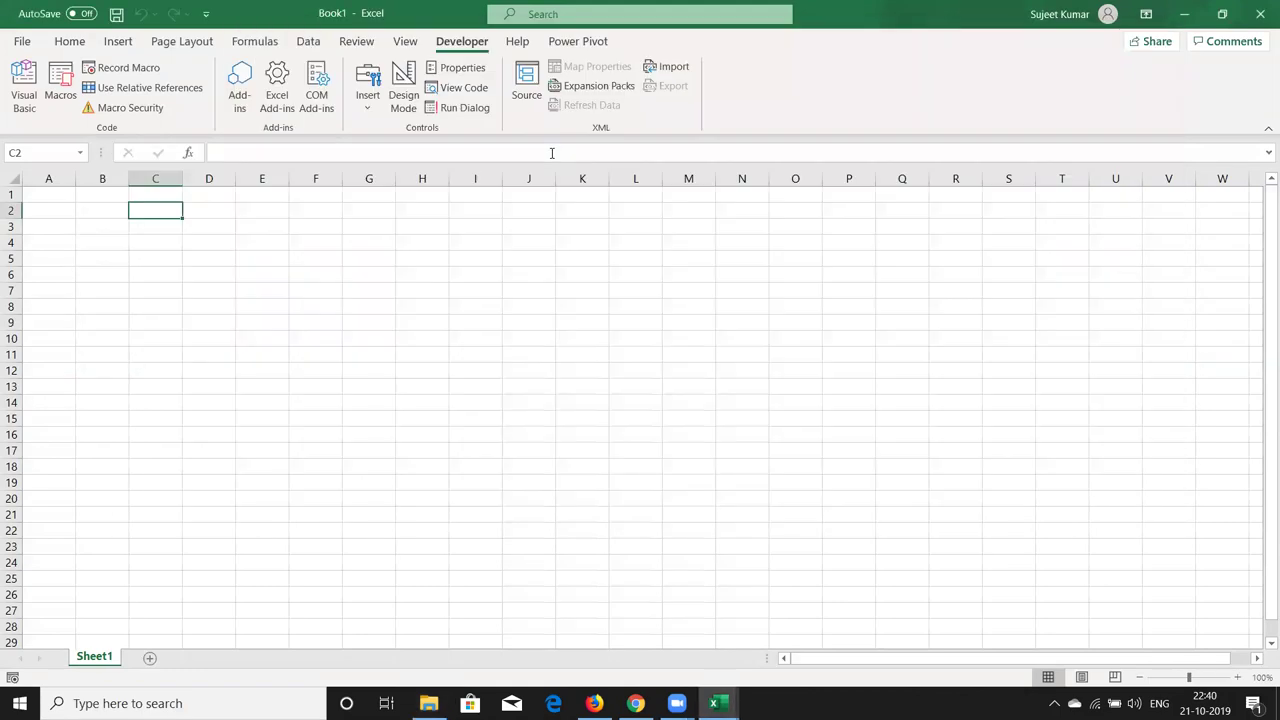
key("alt+Tab")
key("alt+Tab")
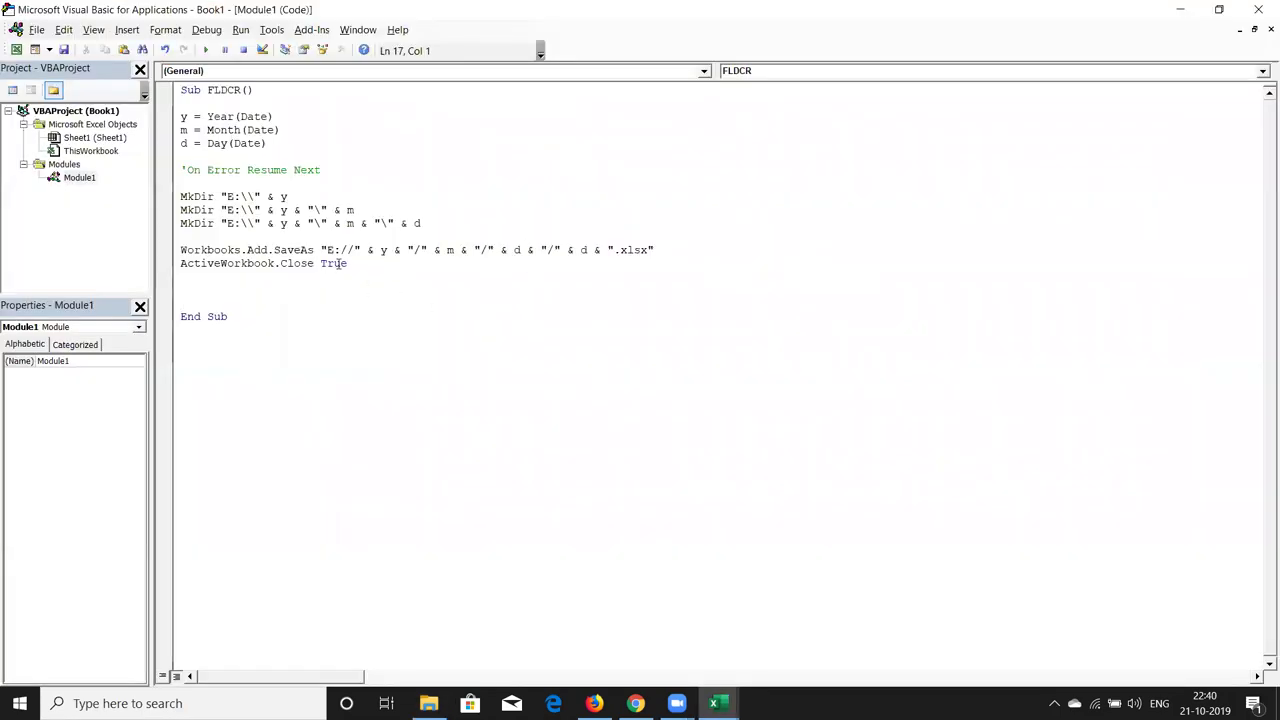
Trim the double slash after E: in the SaveAs path, run the macro, and debug the error.
key("BackSpace")
key("BackSpace")
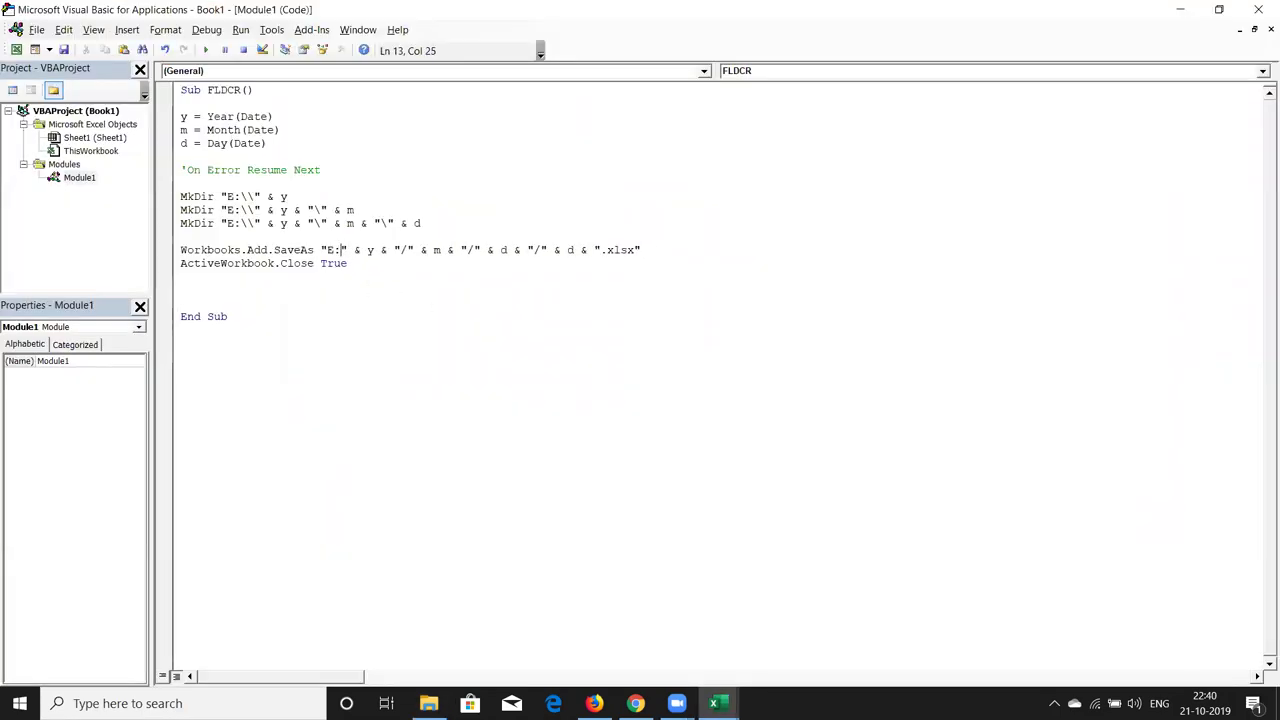
type("/")
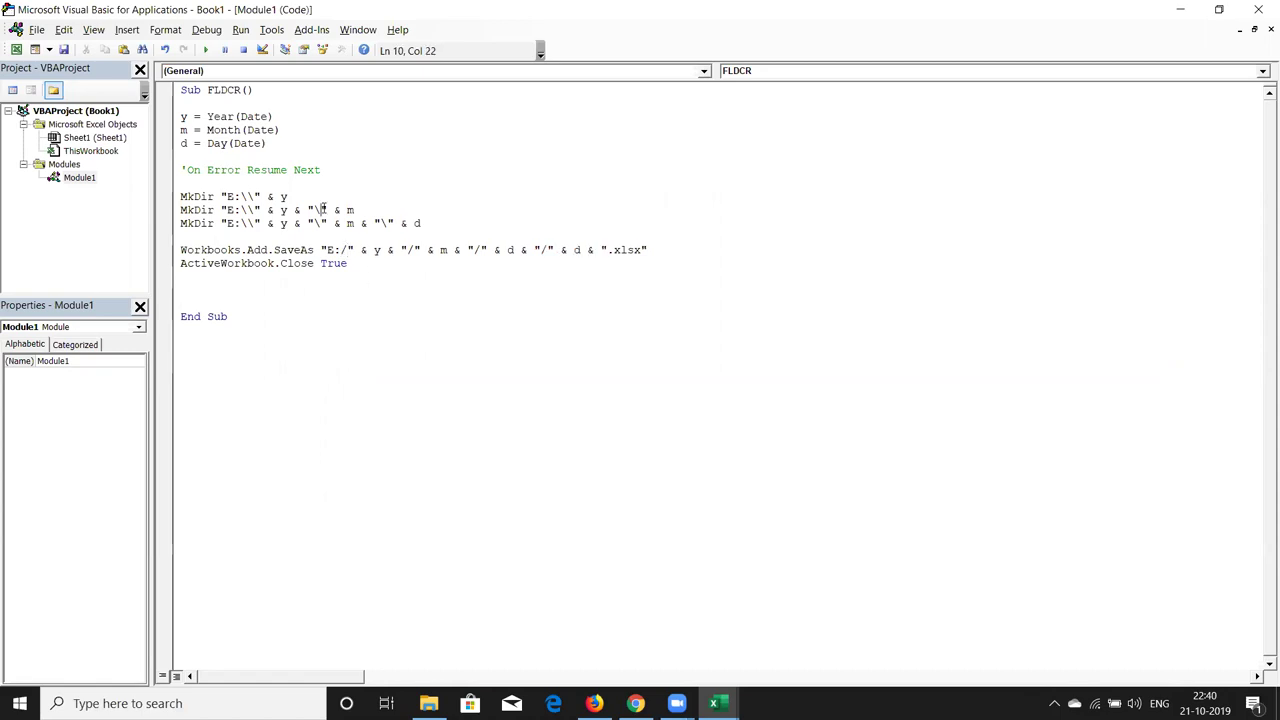
left_click(206, 50)
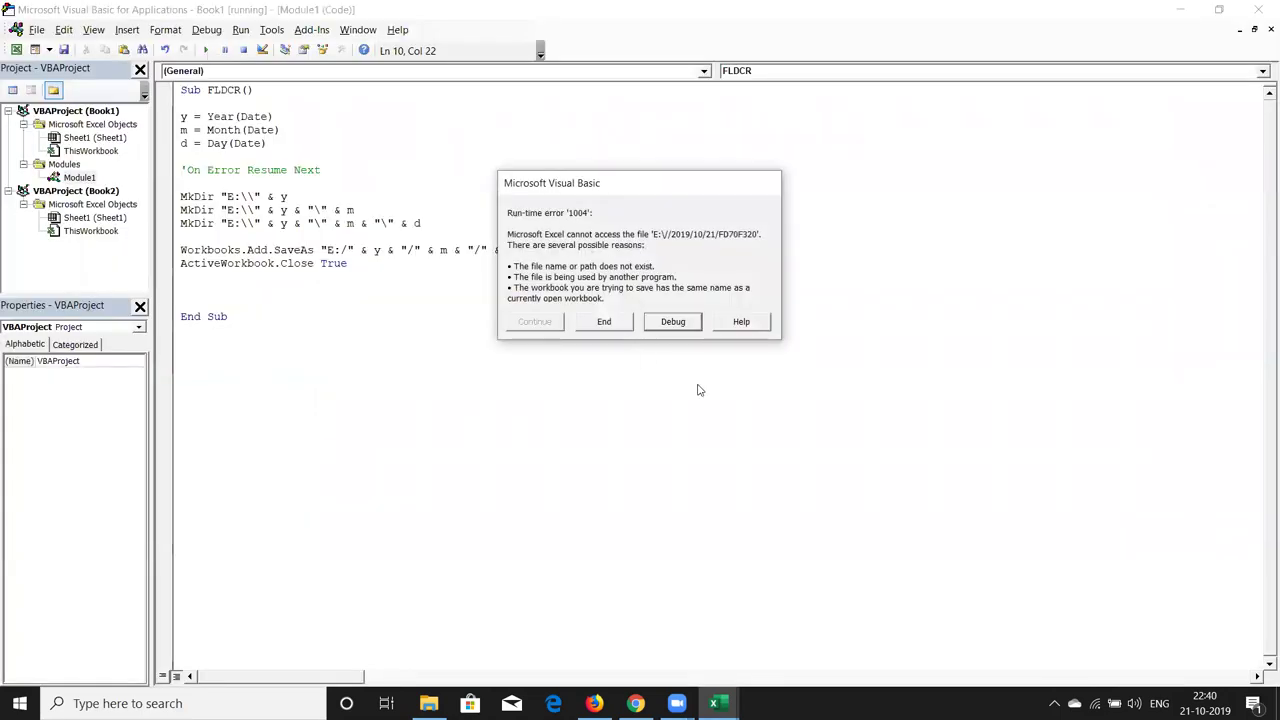
left_click(667, 322)
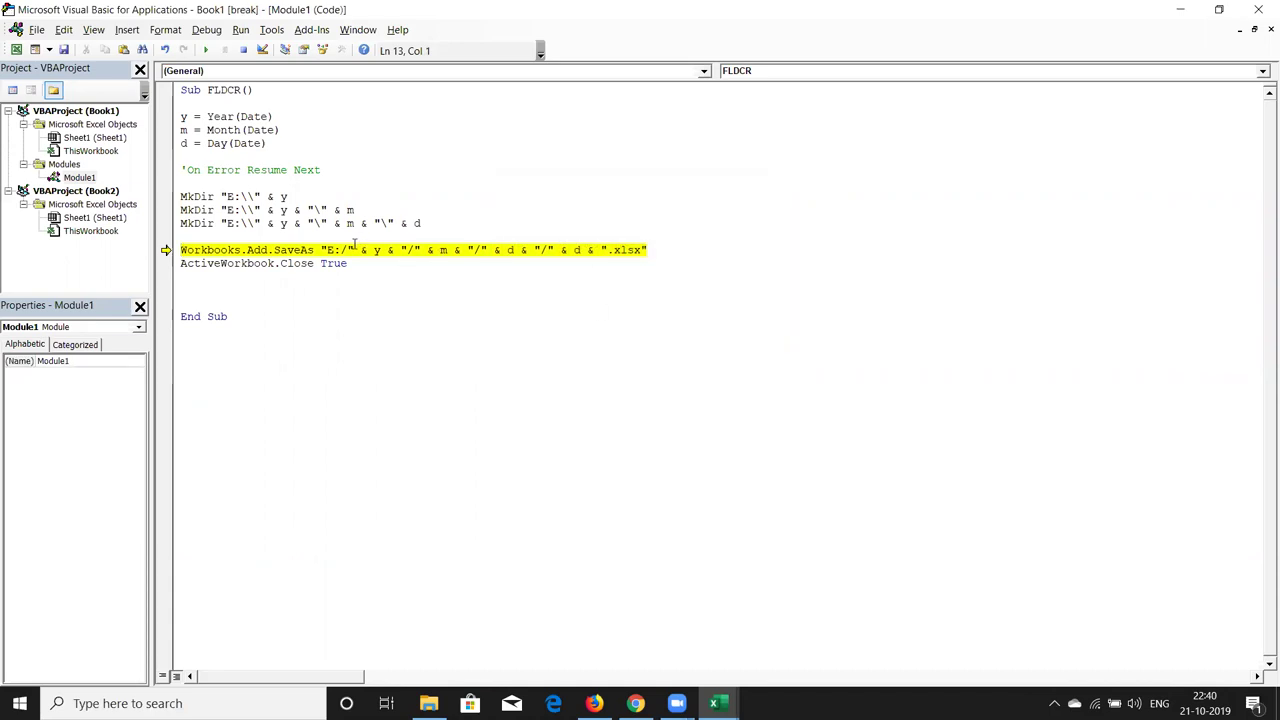
Replace the slashes after E:, year, month and day with backslashes.
key("BackSpace")
type("\\")
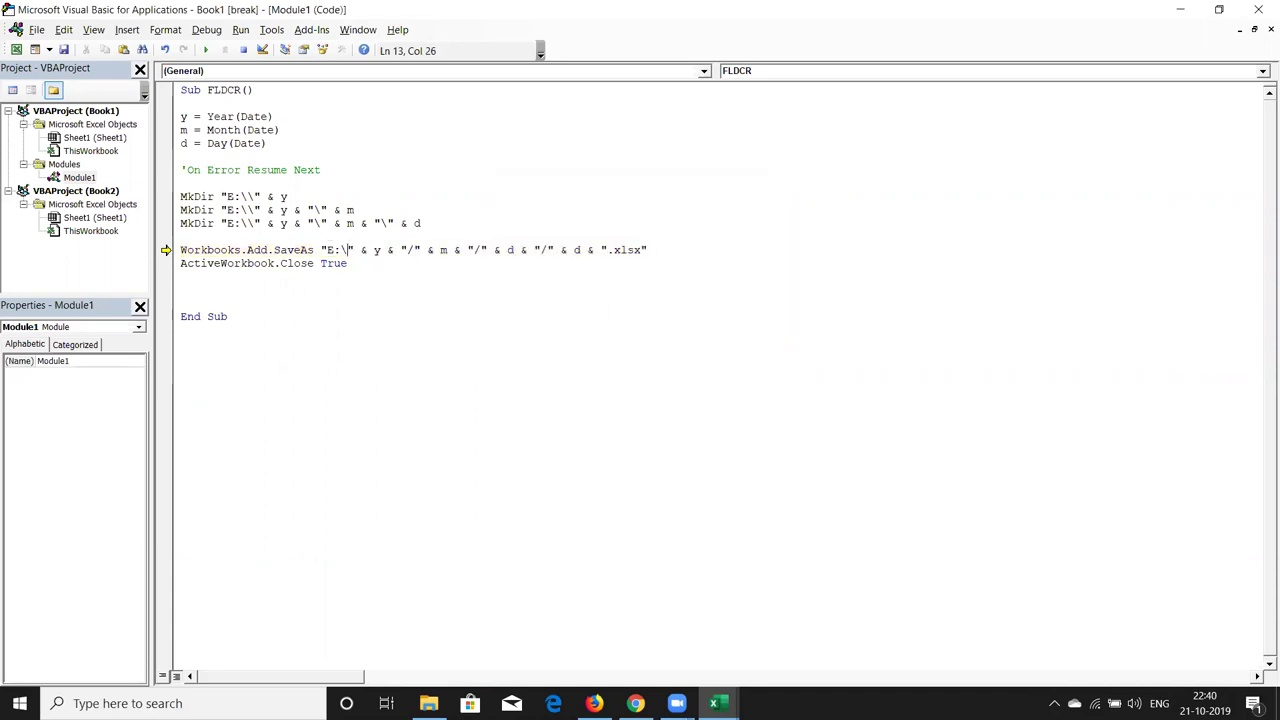
key("BackSpace")
type("\\")
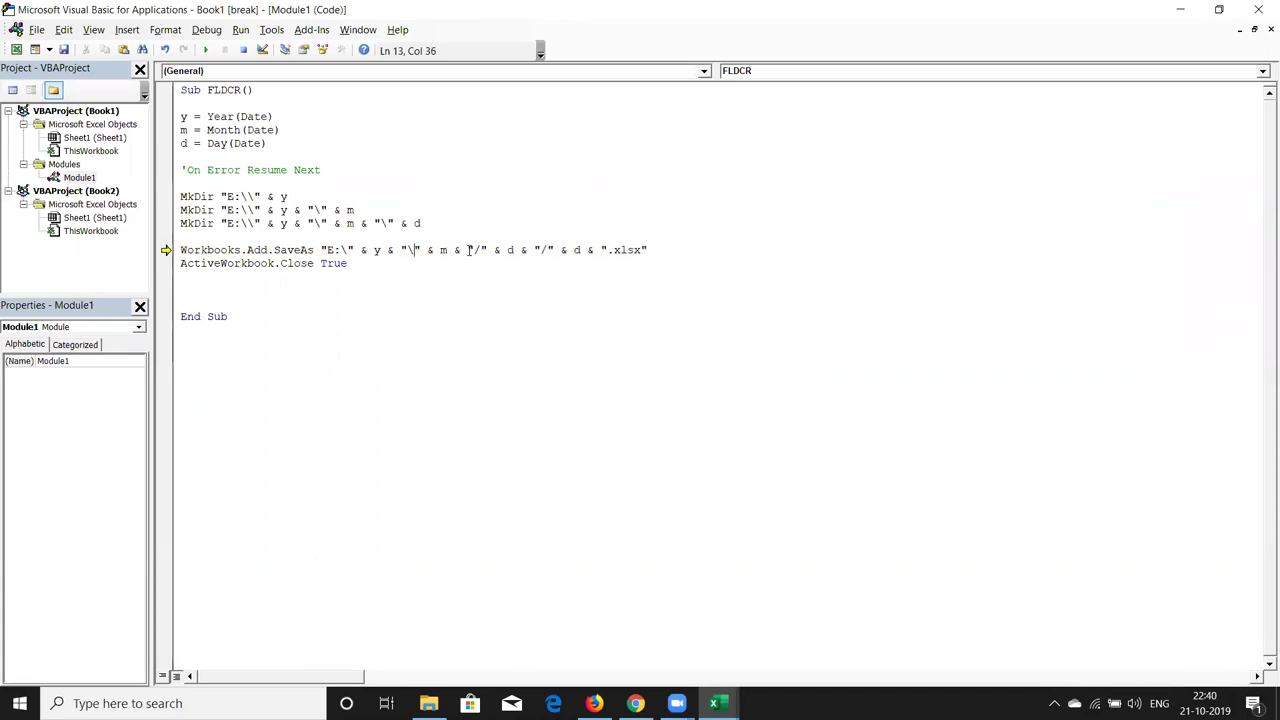
key("BackSpace")
type("\\")
key("Delete")
type("\\")
Resume the macro to completion and switch back to the Excel workbook.
left_click(528, 268)
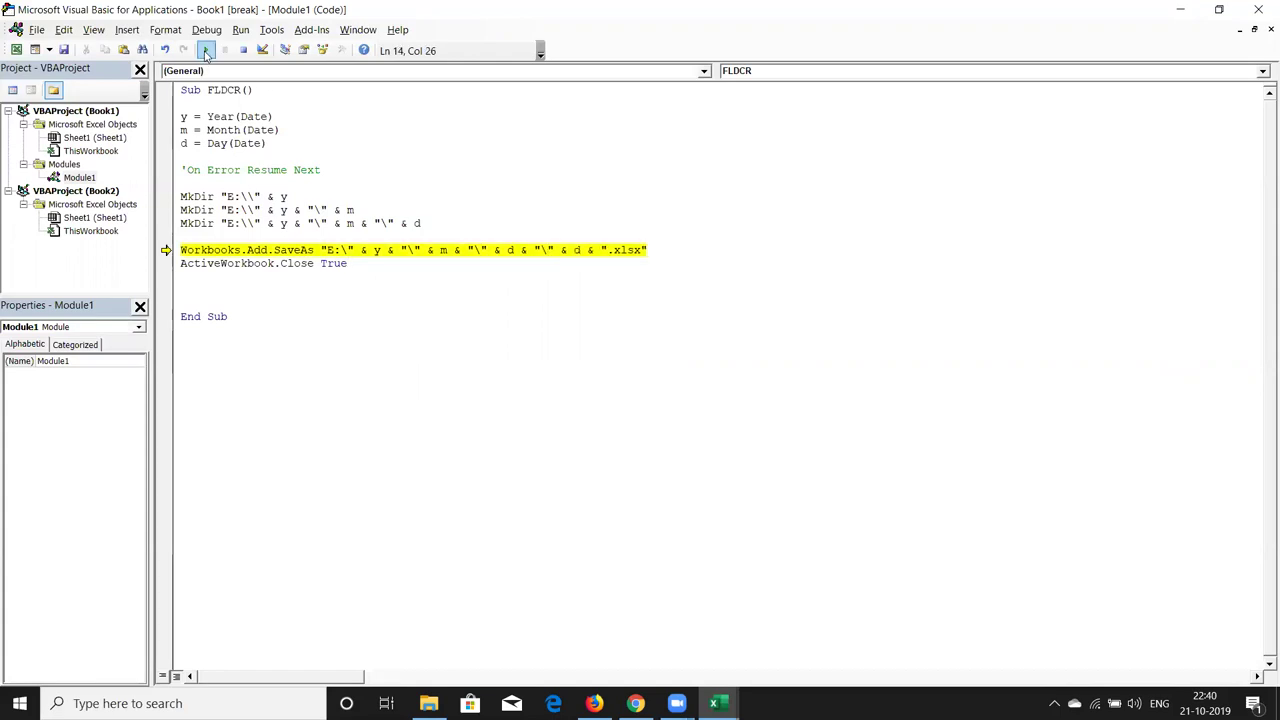
left_click(205, 50)
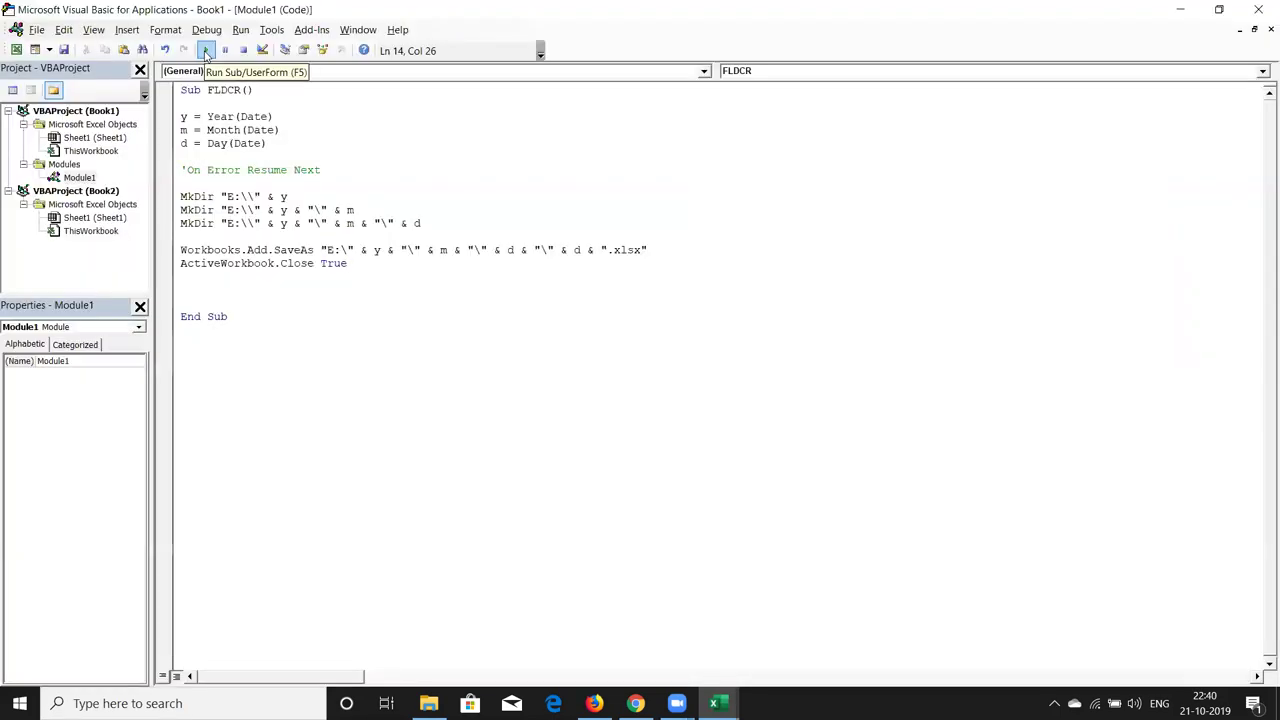
key("alt+F11")
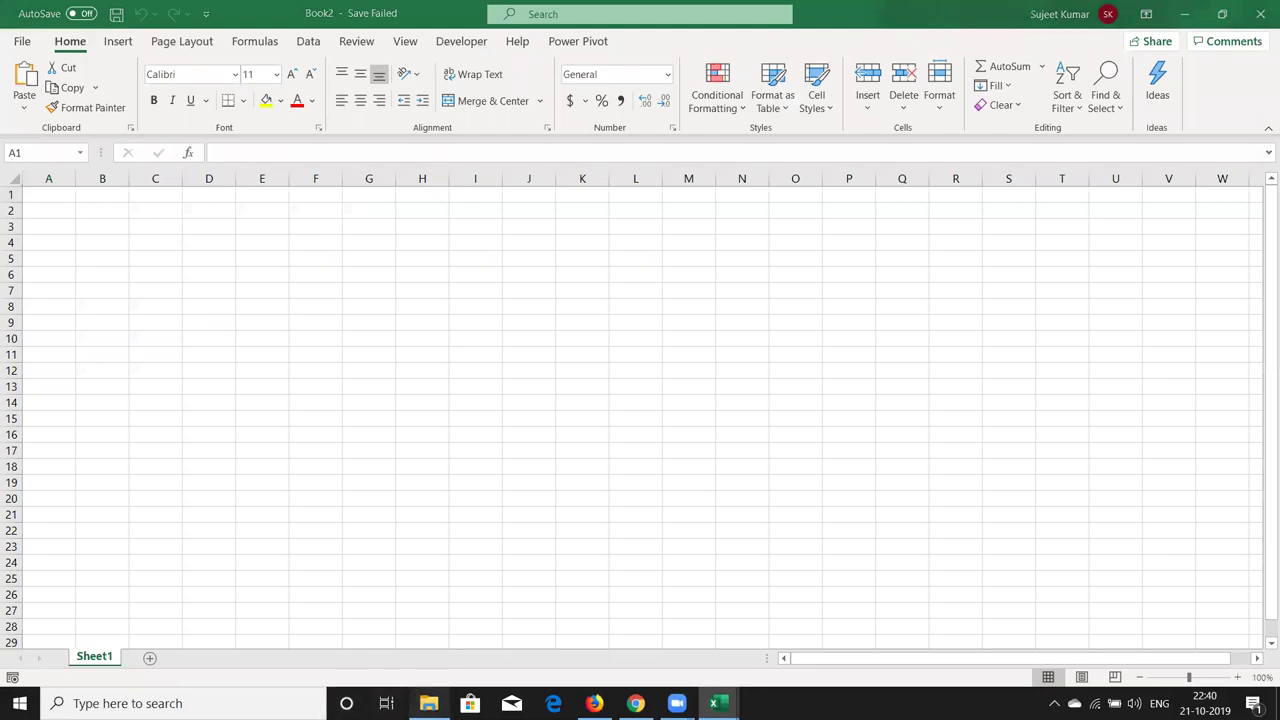
Browse E:\2019\10\21 to confirm the macro saved the 9 KB workbook 21.
left_click(428, 703)
double_click(407, 189)
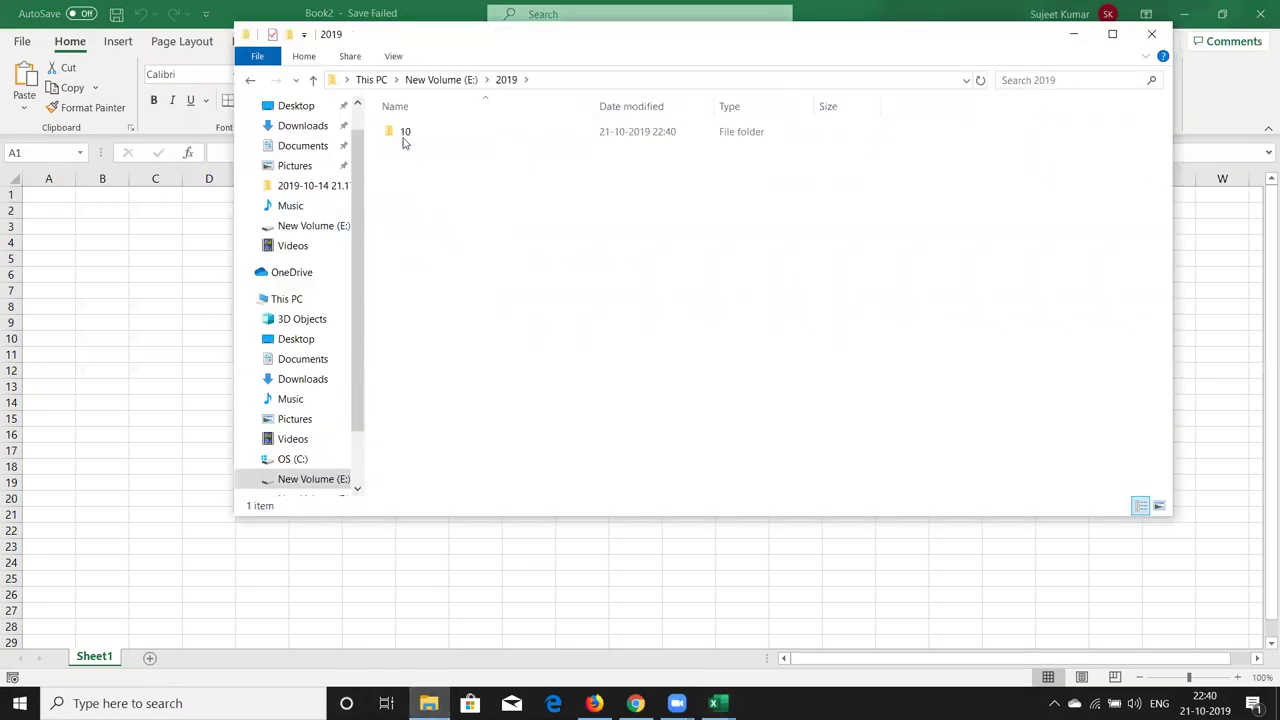
double_click(403, 137)
left_click(404, 135)
double_click(404, 133)
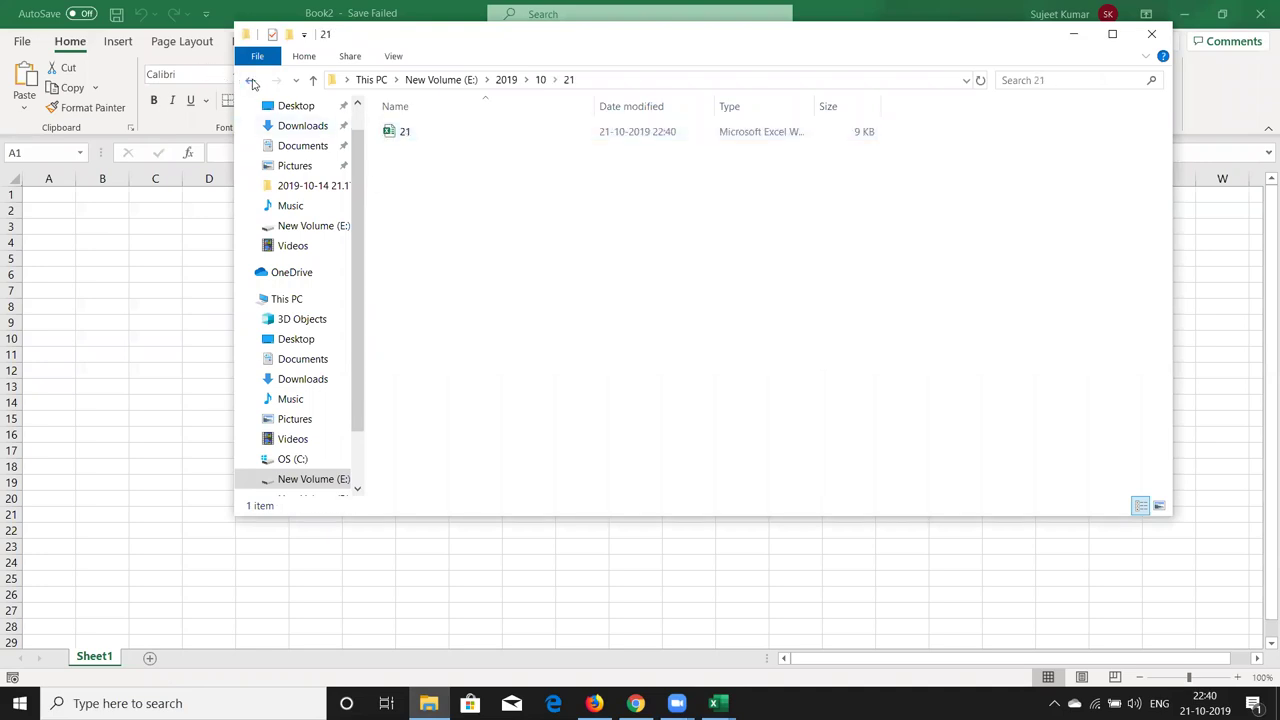
left_click(253, 82)
left_click(253, 82)
left_click(276, 80)
Delete the 2019 folder from drive E: and close File Explorer.
left_click(307, 482)
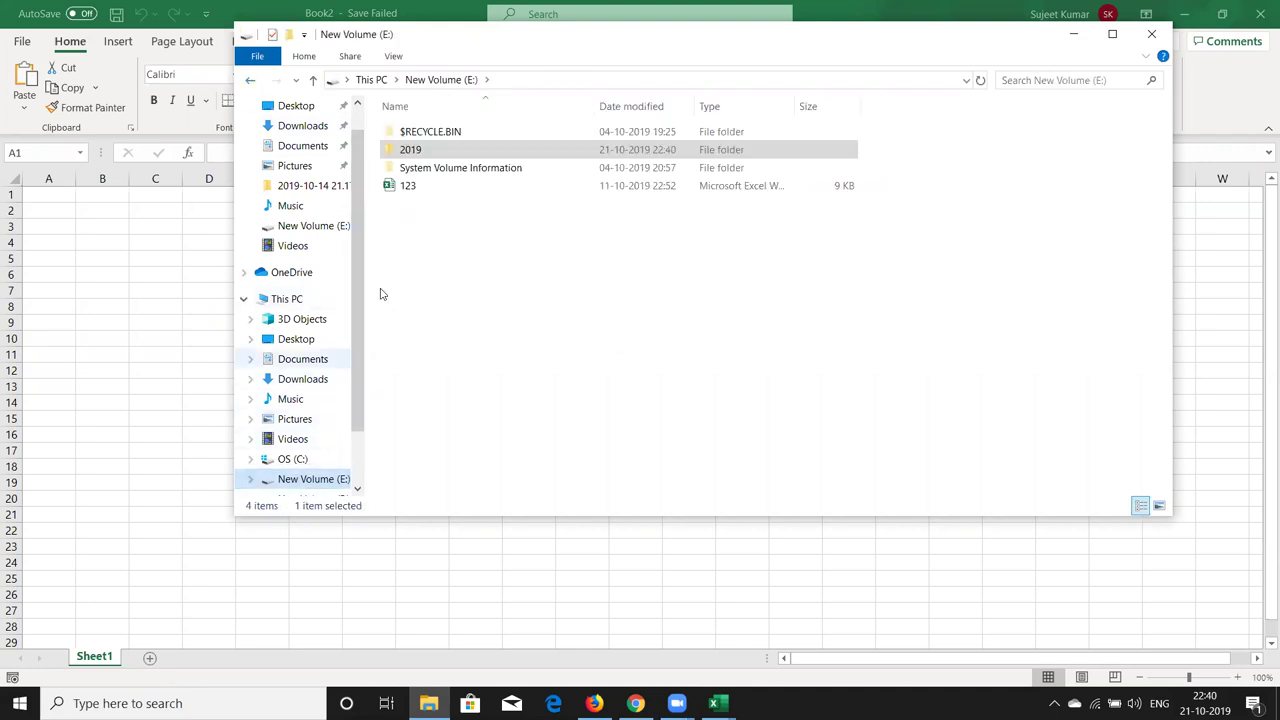
left_click(429, 150)
key("Delete")
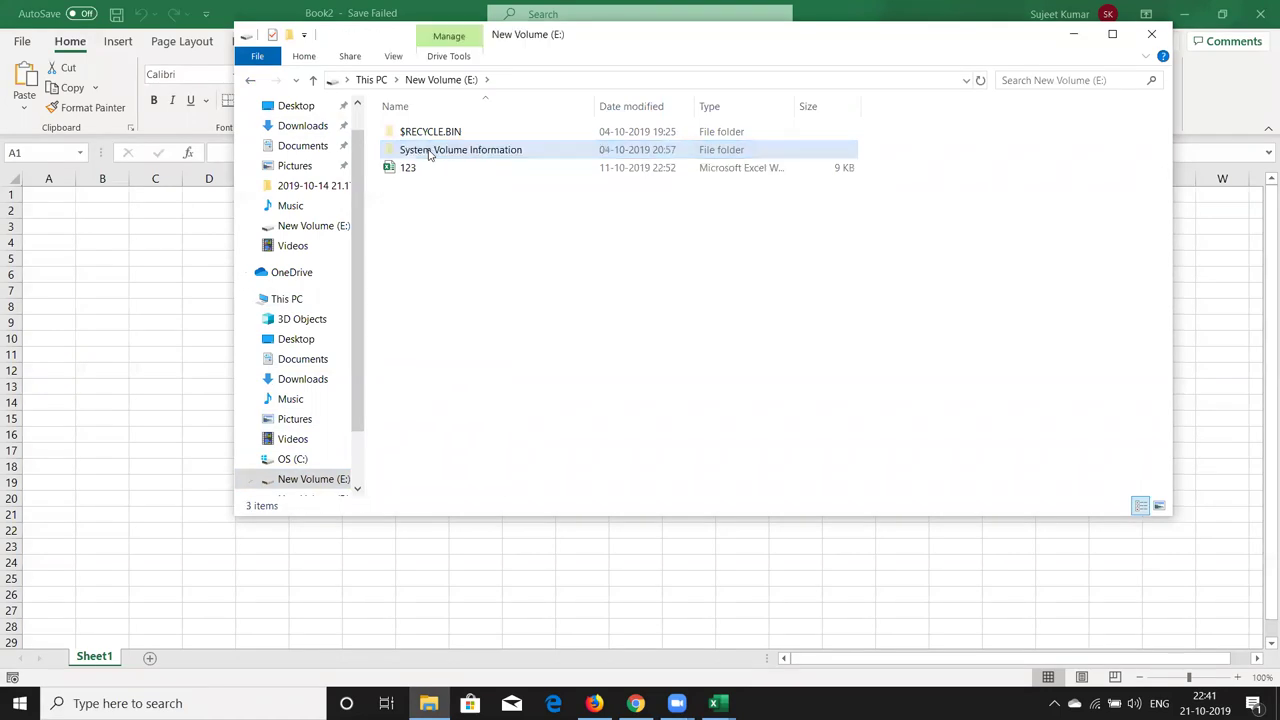
left_click(1150, 36)
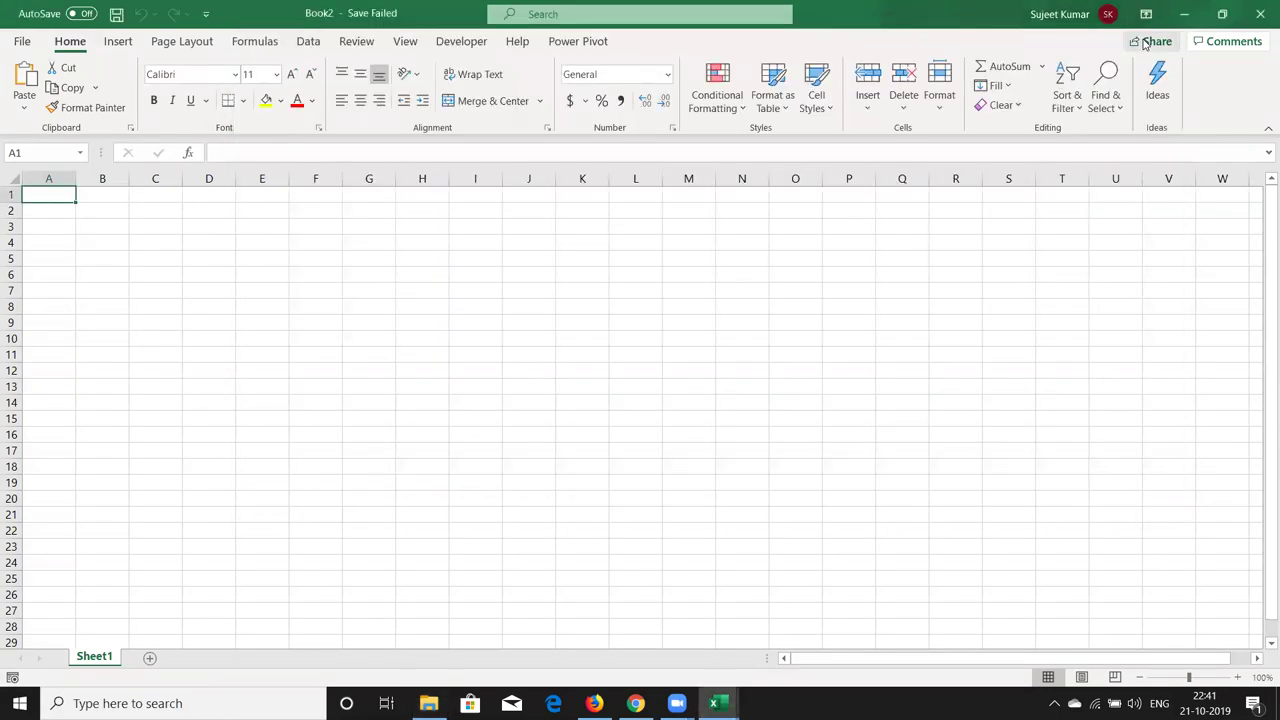
left_click(467, 40)
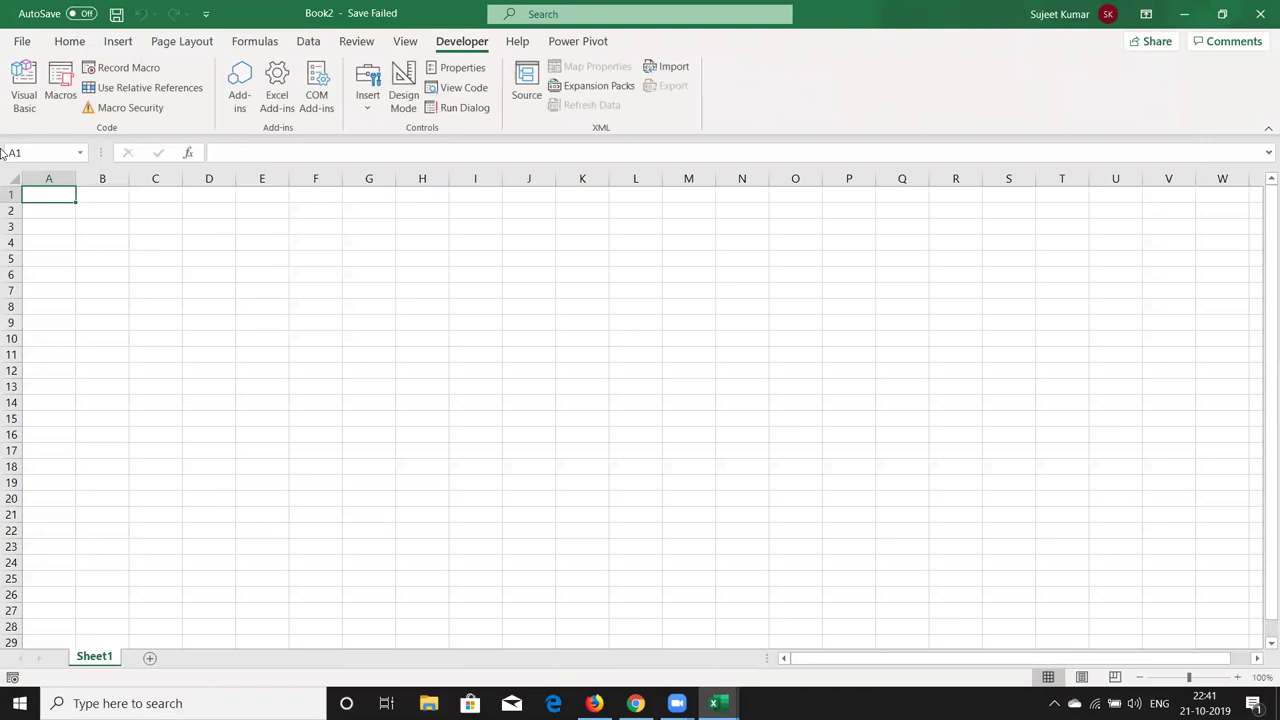
Run the FLDCR macro again from the VBA editor.
left_click(23, 100)
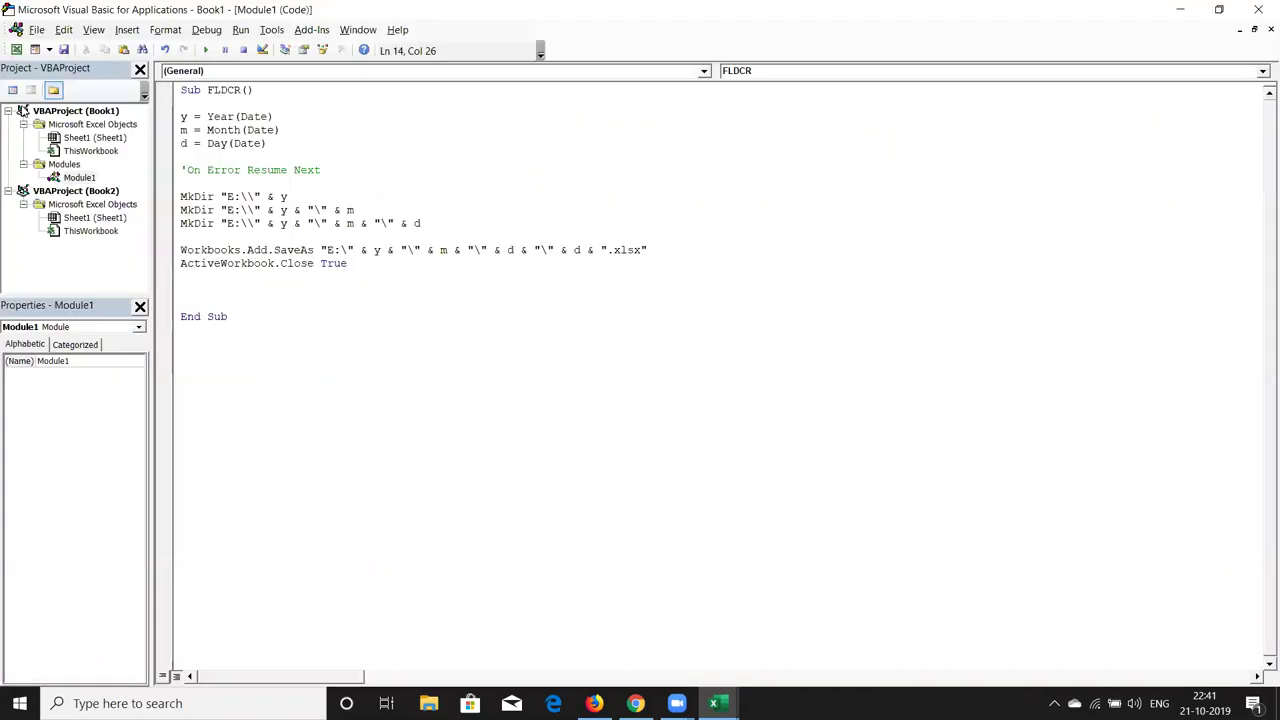
left_click(215, 210)
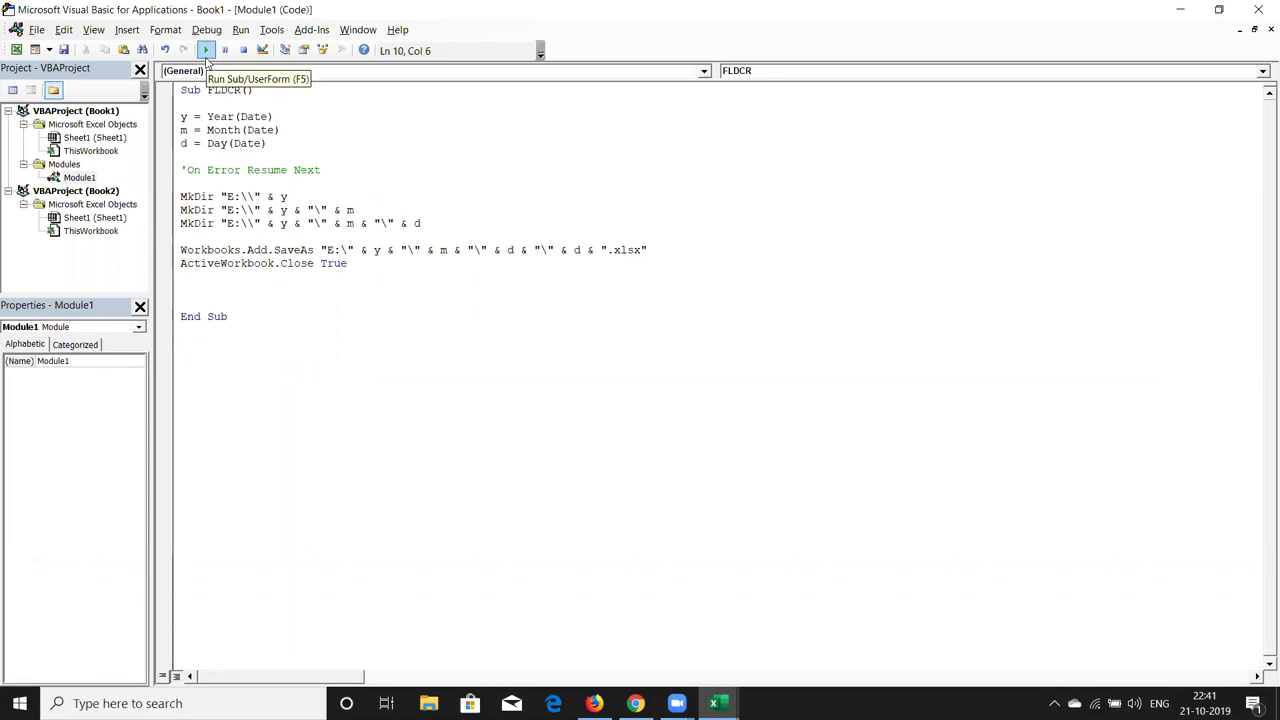
left_click(206, 50)
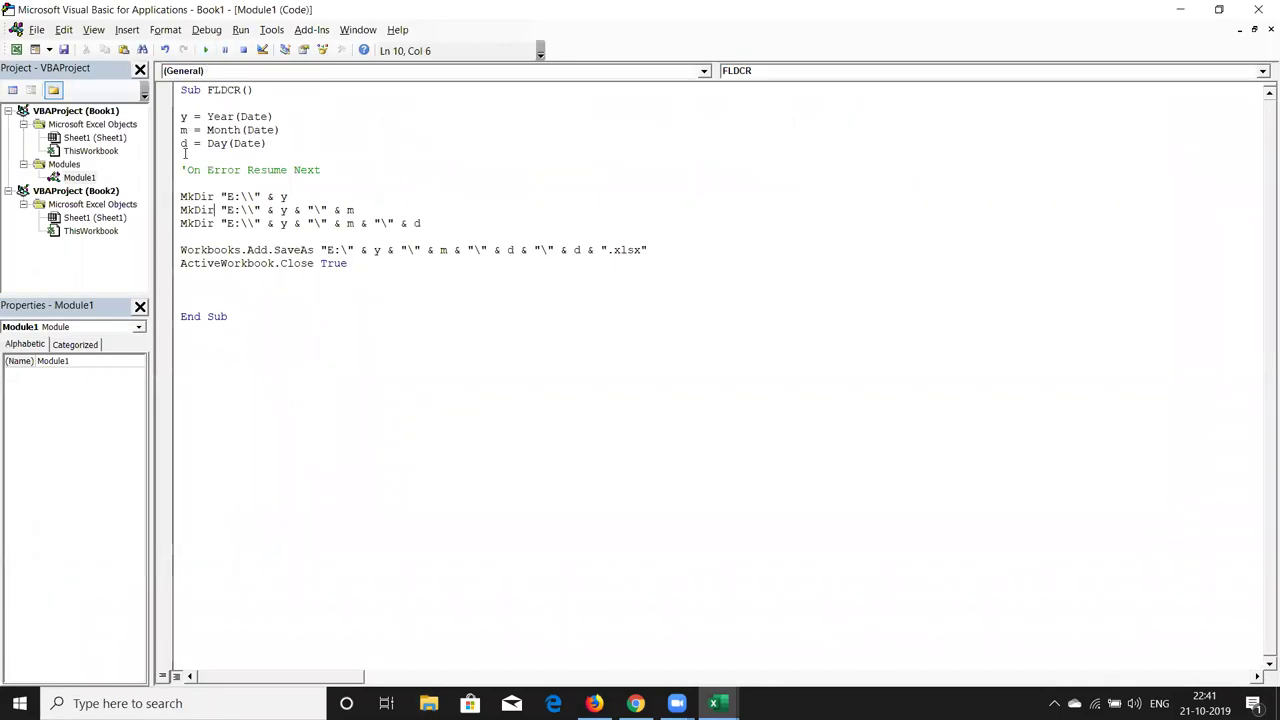
Uncomment the On Error Resume Next line so it becomes active code.
left_click(184, 169)
key("BackSpace")
left_click(463, 375)
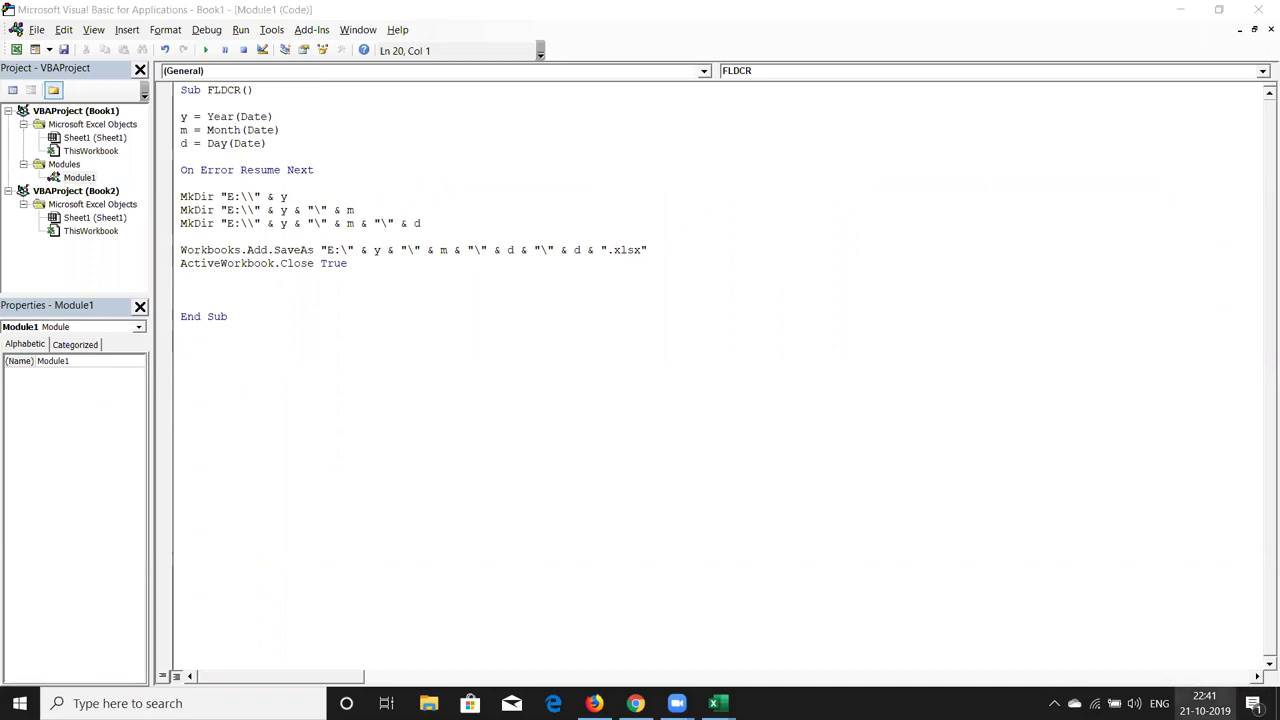
Check the taskbar calendar, viewing 22 October before returning to today.
left_click(1205, 703)
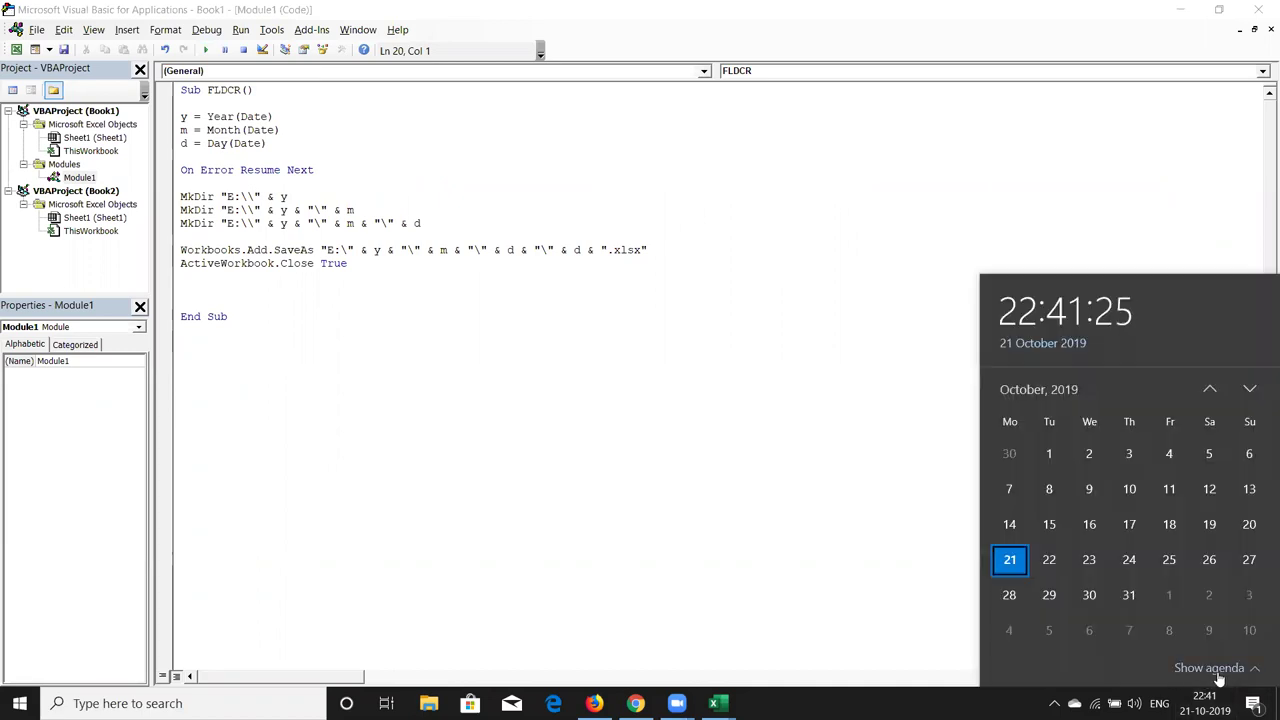
left_click(1049, 565)
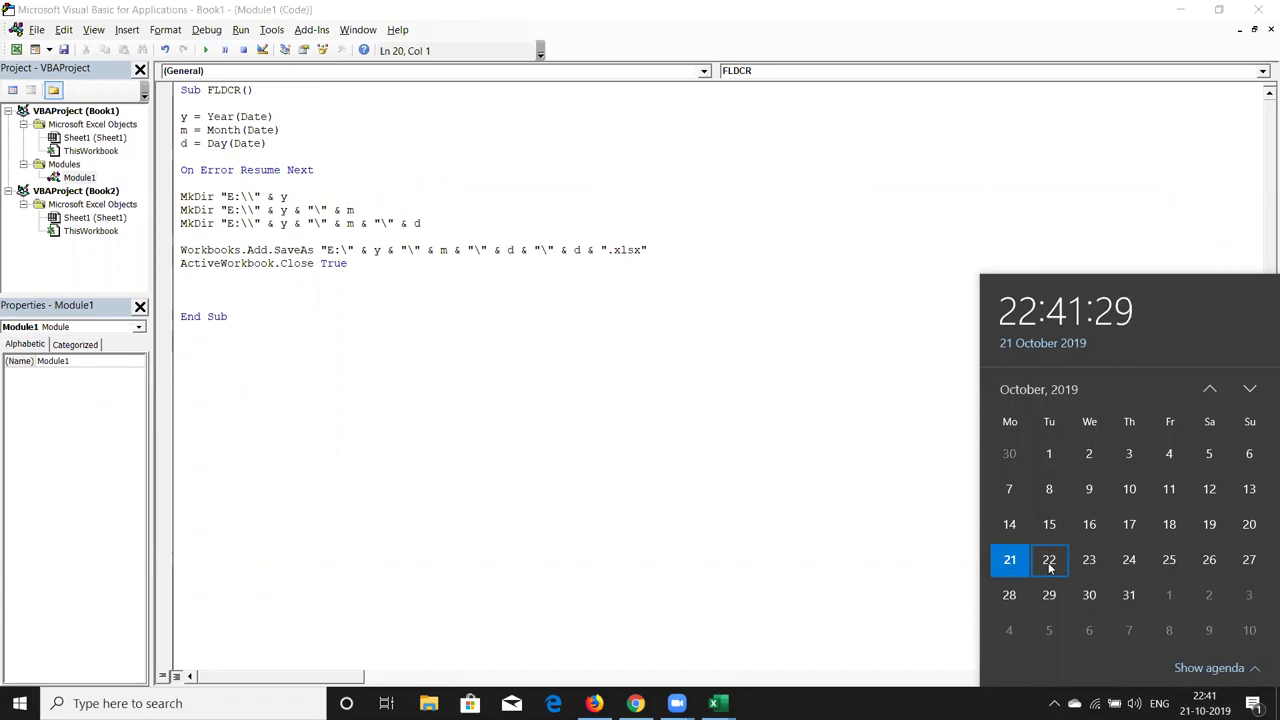
left_click(1201, 670)
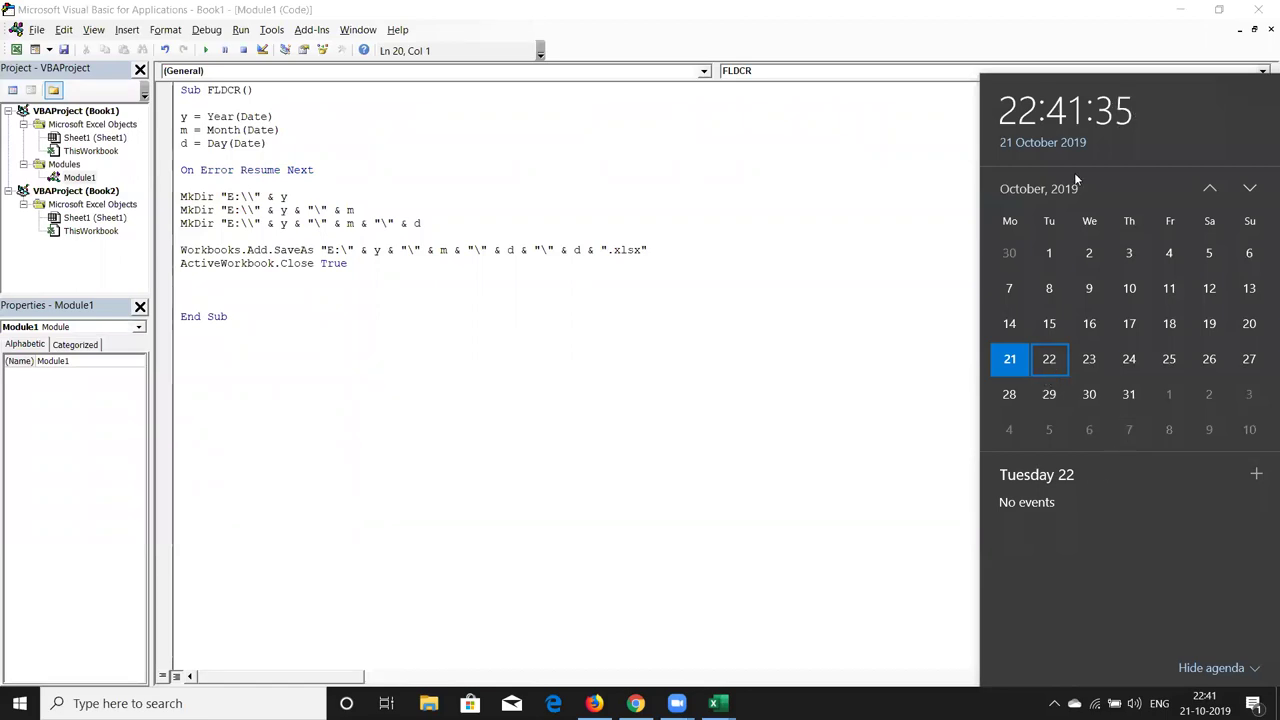
left_click(1049, 143)
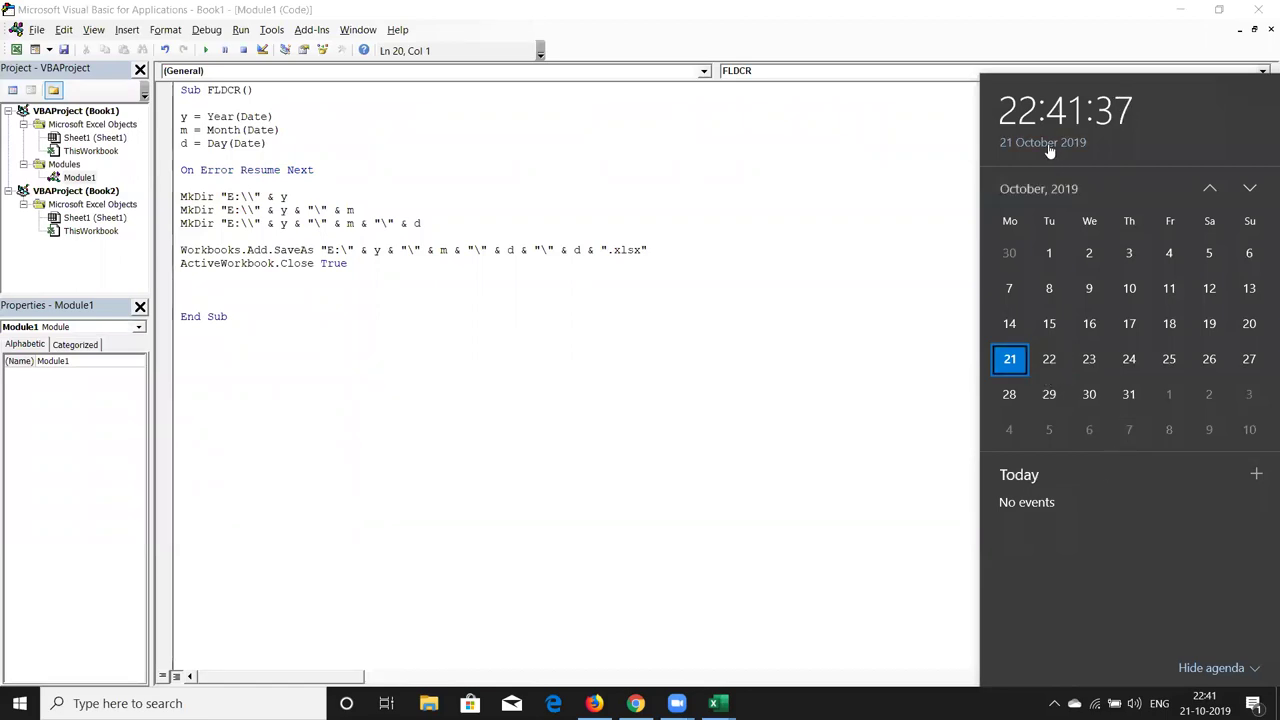
key("Escape")
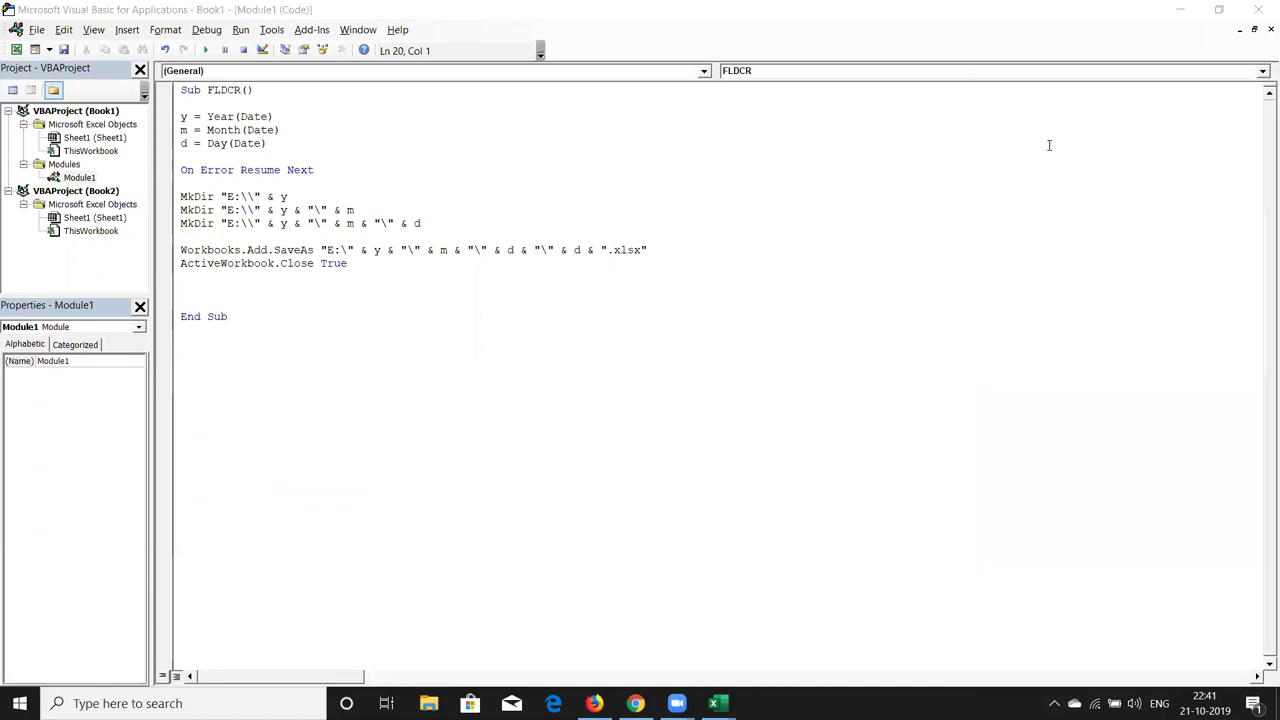
Change the system date to 22 October 2019 through Control Panel's Date and Time settings.
key("super")
type("con")
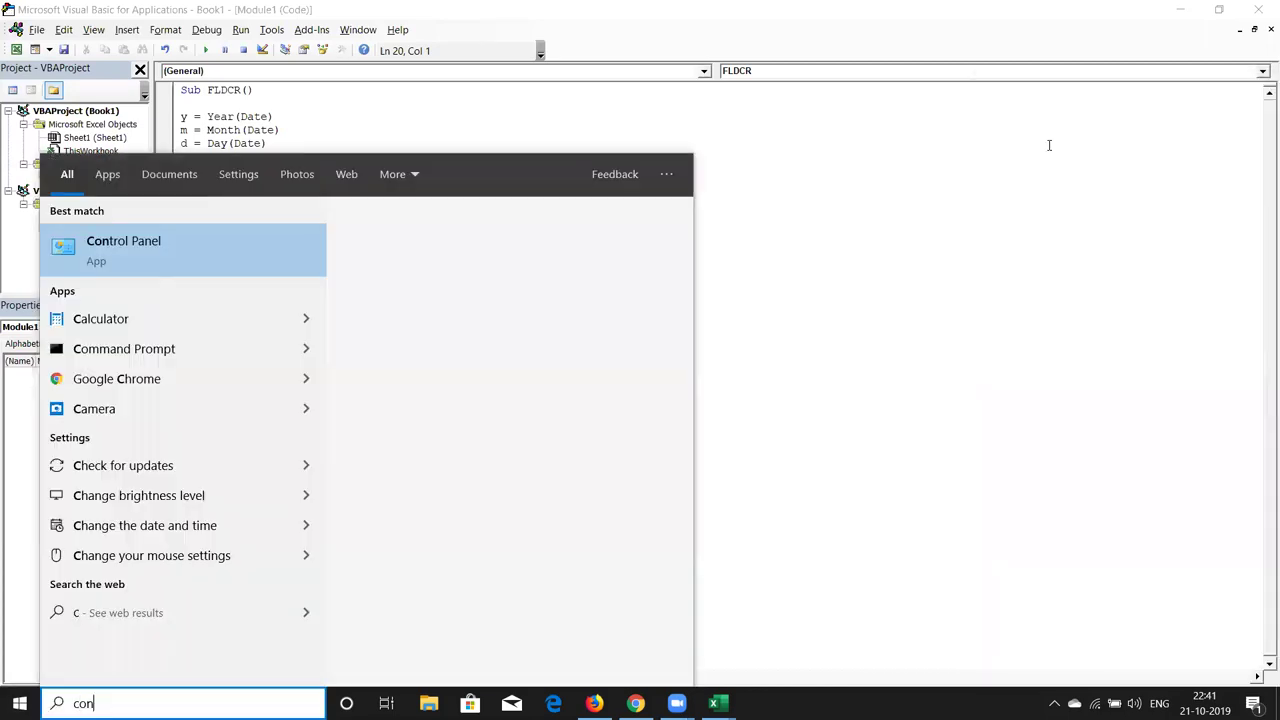
left_click(525, 301)
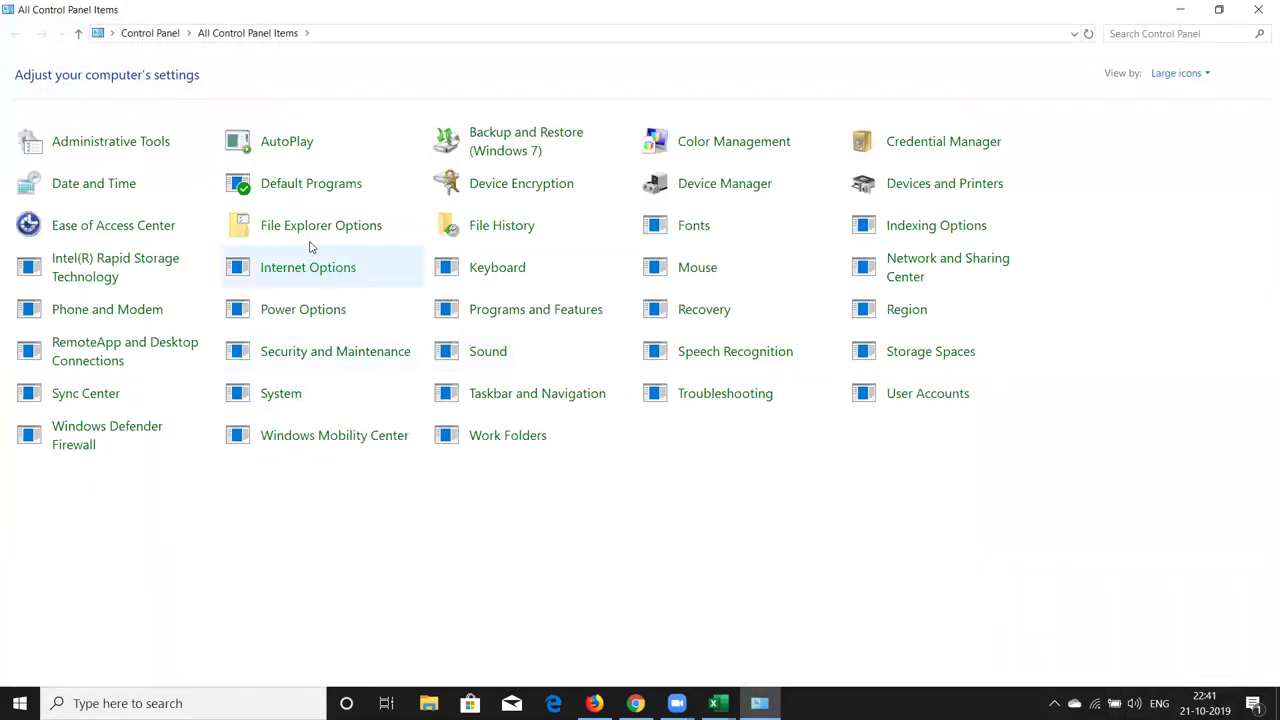
left_click(104, 186)
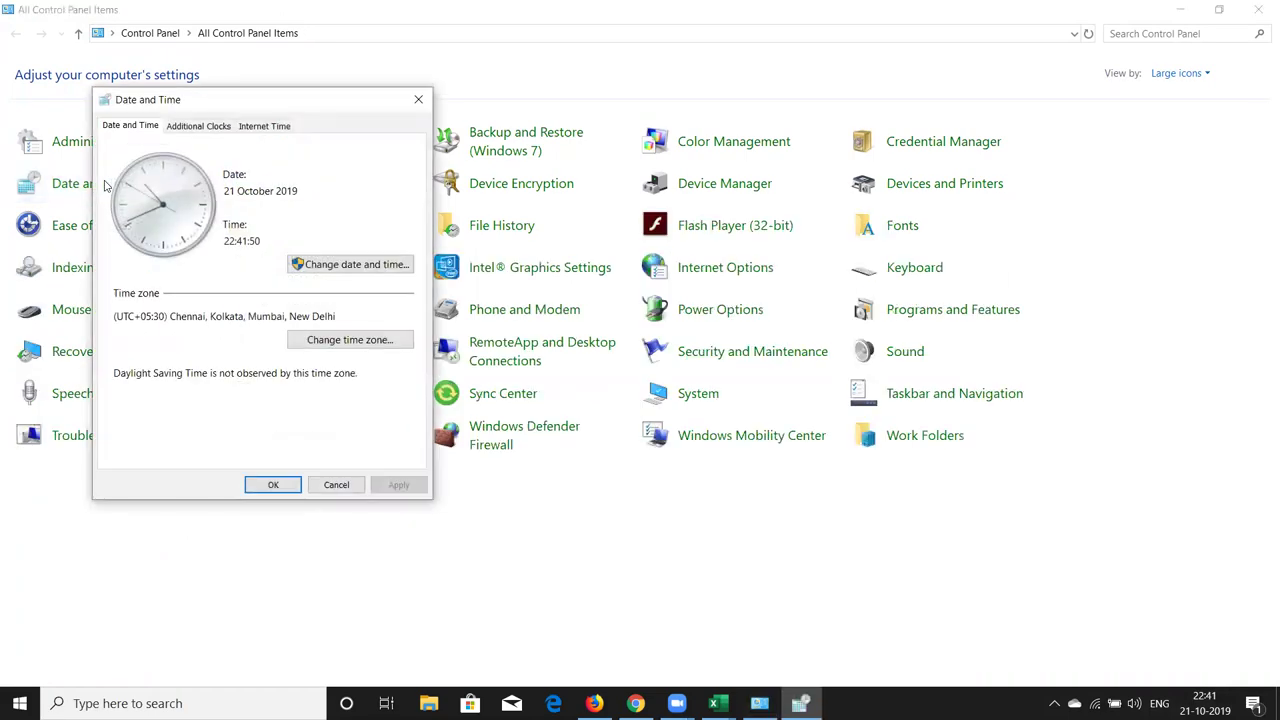
left_click(339, 265)
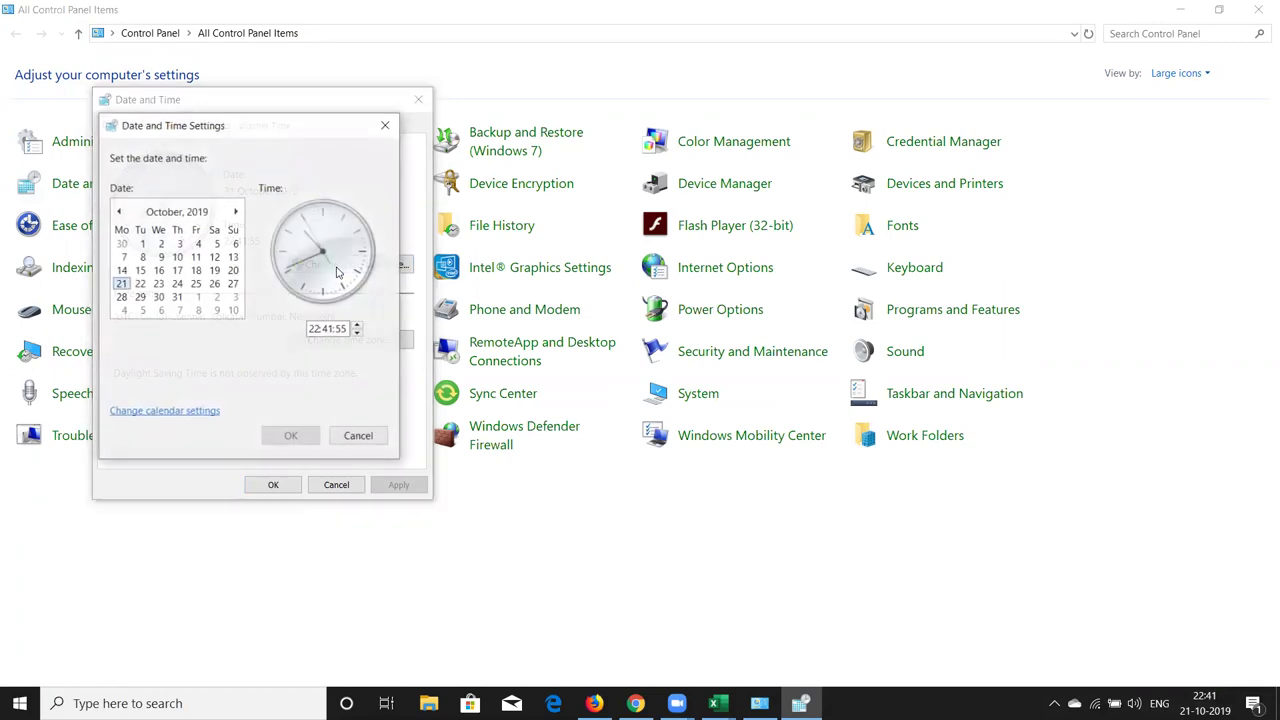
left_click(140, 284)
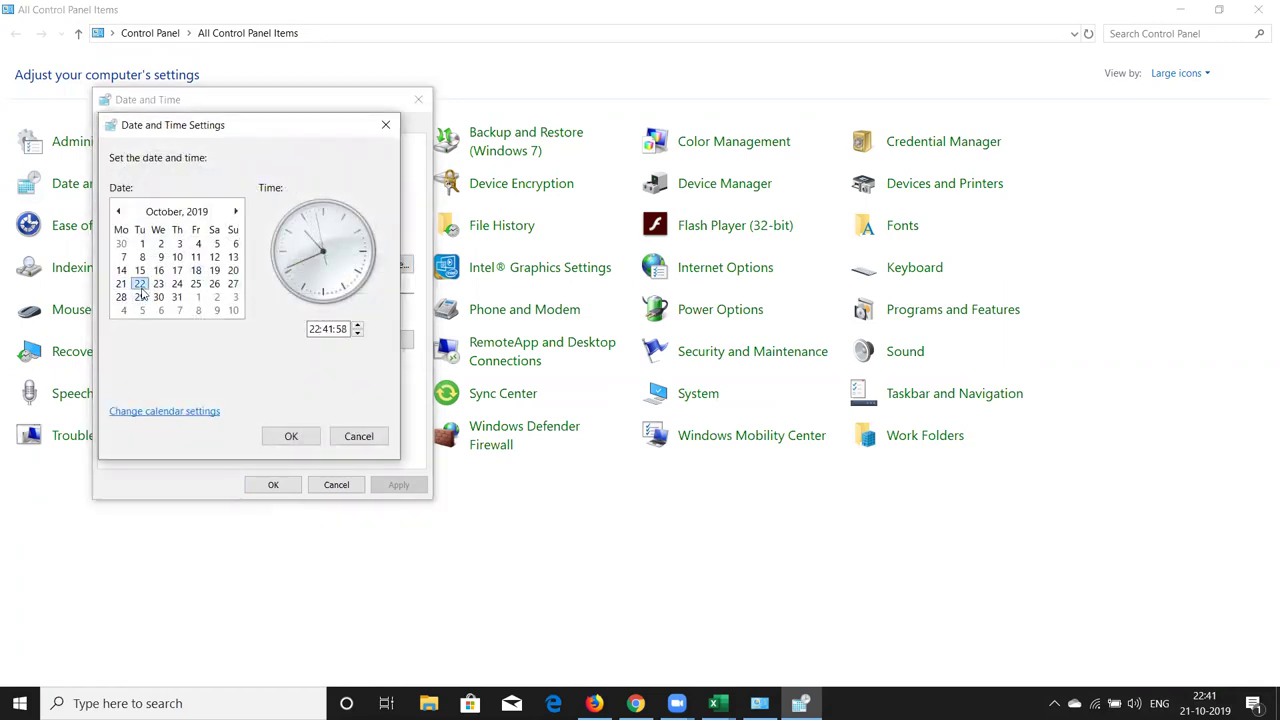
left_click(291, 436)
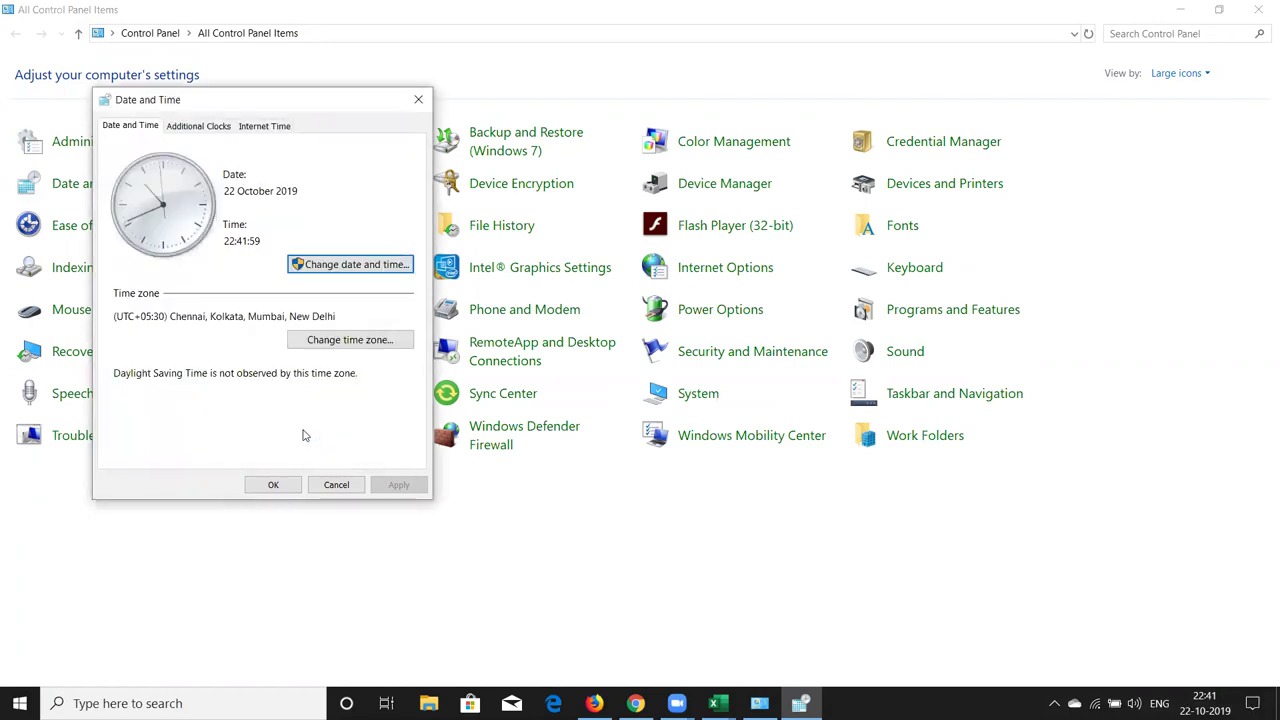
left_click(284, 486)
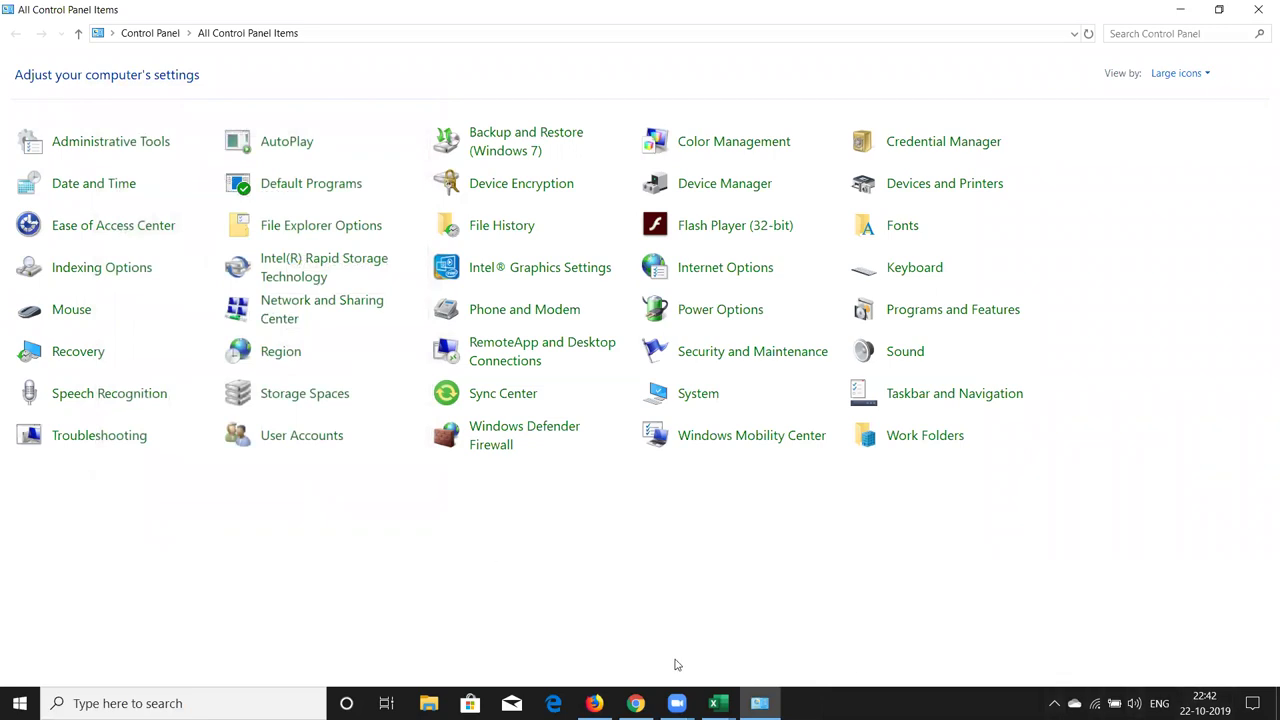
mouse_move(716, 703)
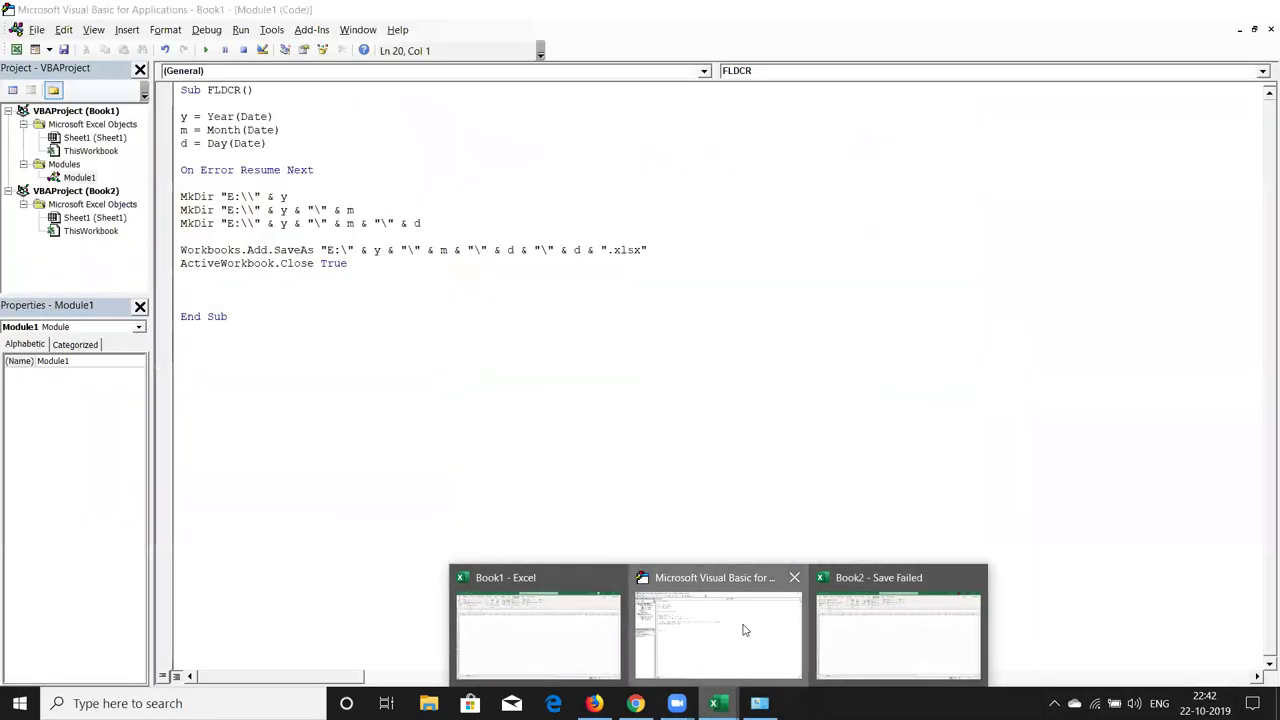
Run the FLDCR macro again under the 22 October system date.
left_click(743, 629)
left_click(342, 234)
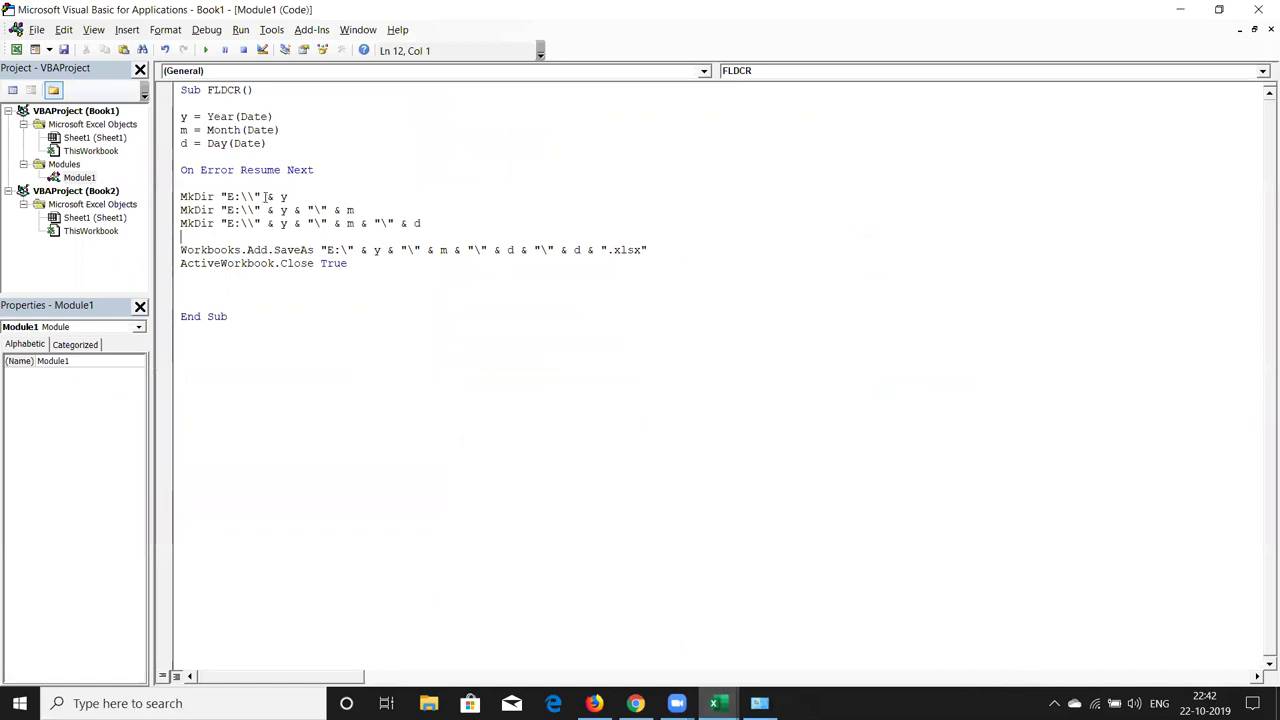
left_click(182, 172)
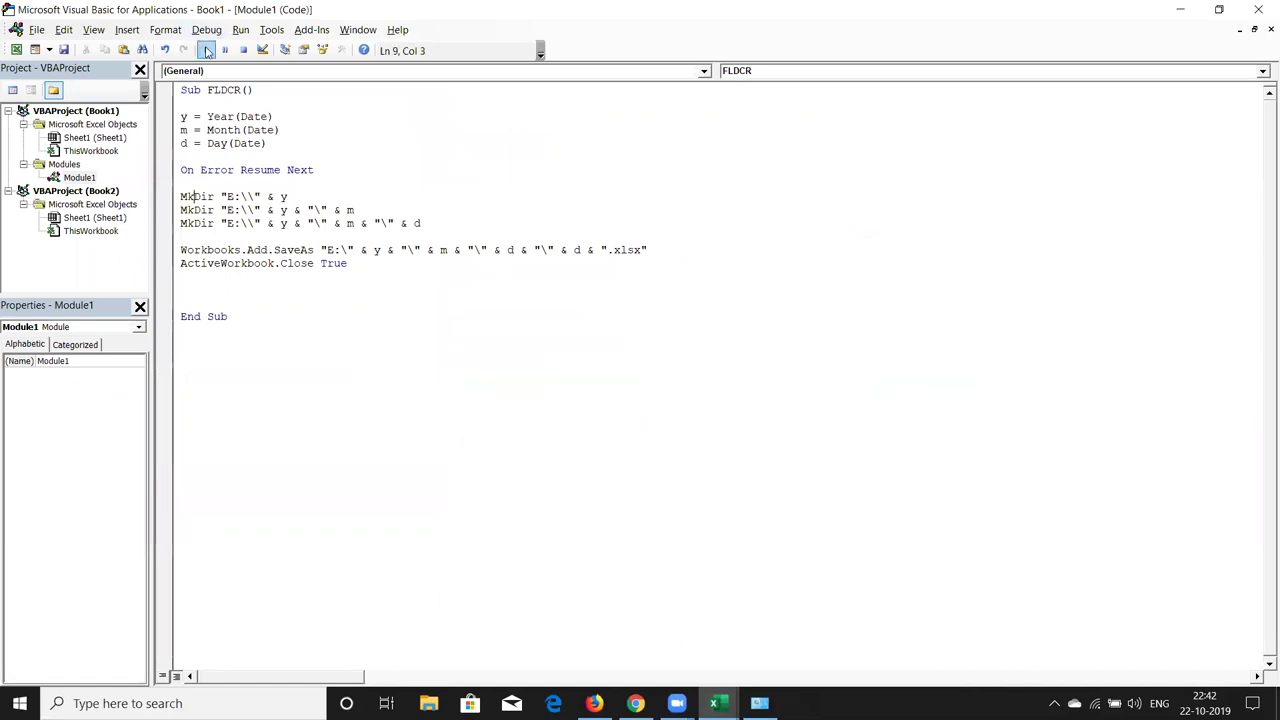
left_click(205, 50)
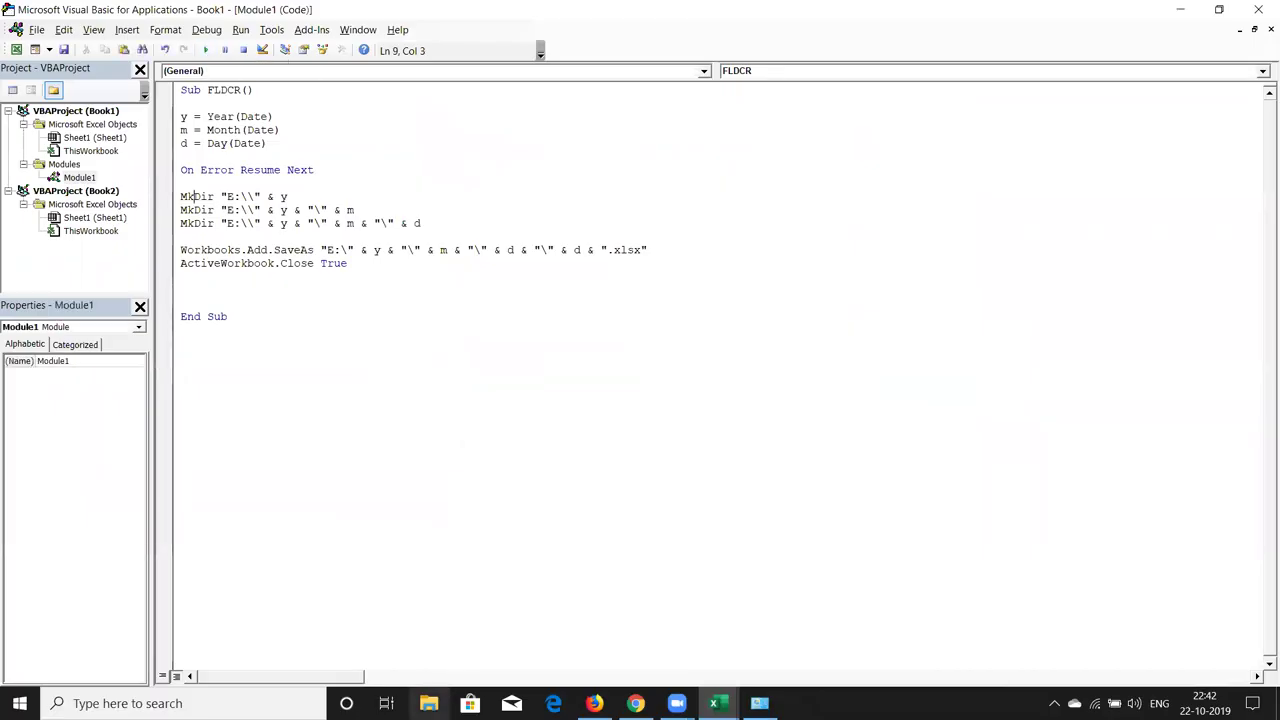
Close the extra File Explorer window, keeping one open.
left_click(428, 703)
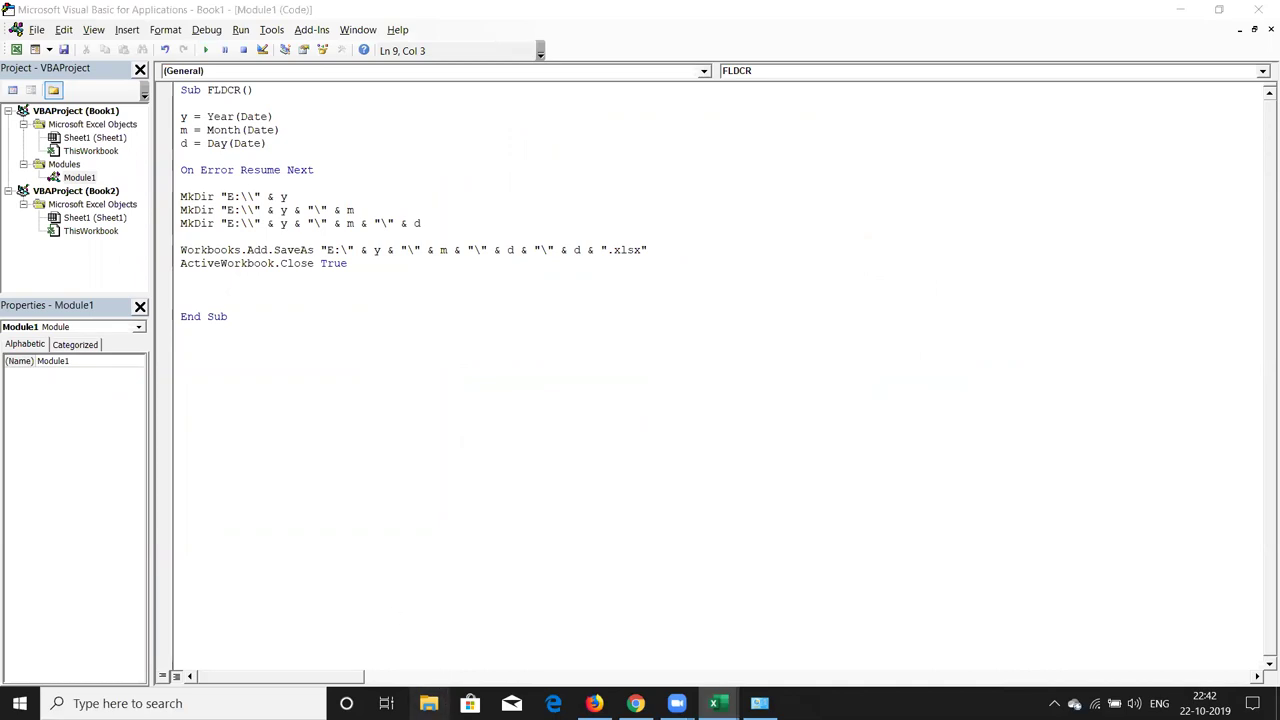
left_click(1195, 10)
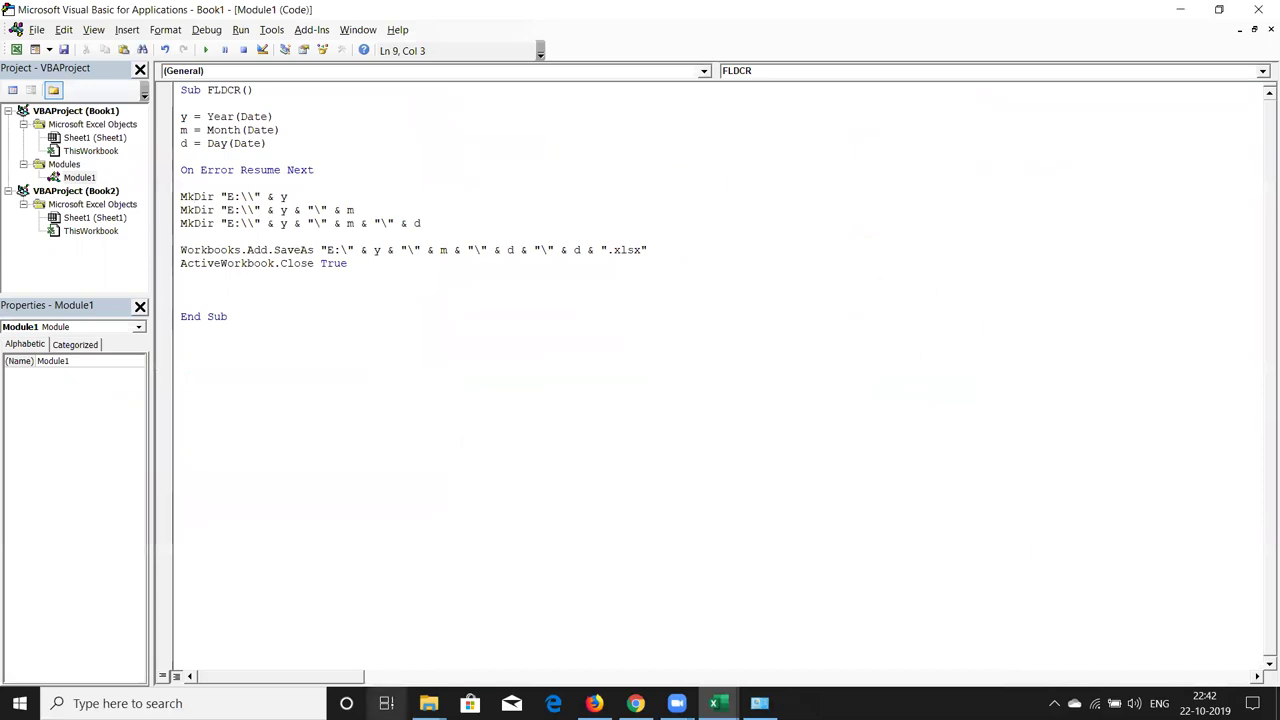
left_click(428, 703)
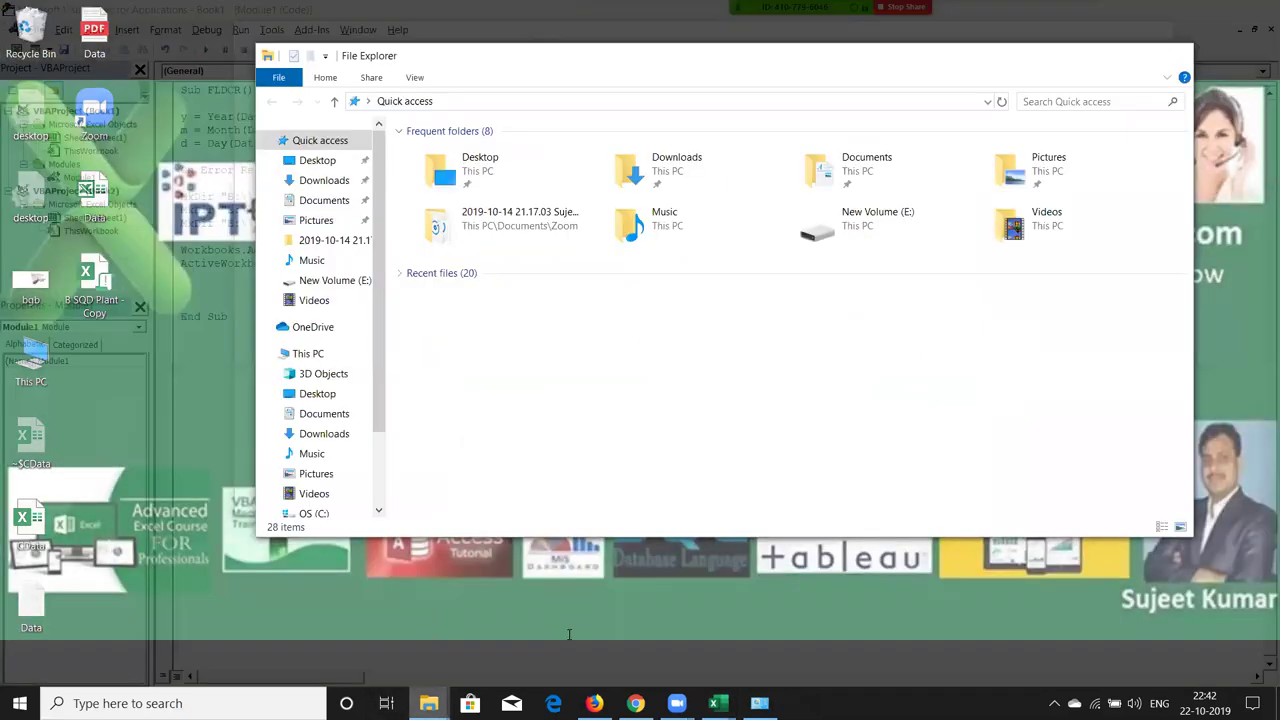
Confirm workbook 22 exists in E:\2019\10\22, then close File Explorer.
left_click(570, 640)
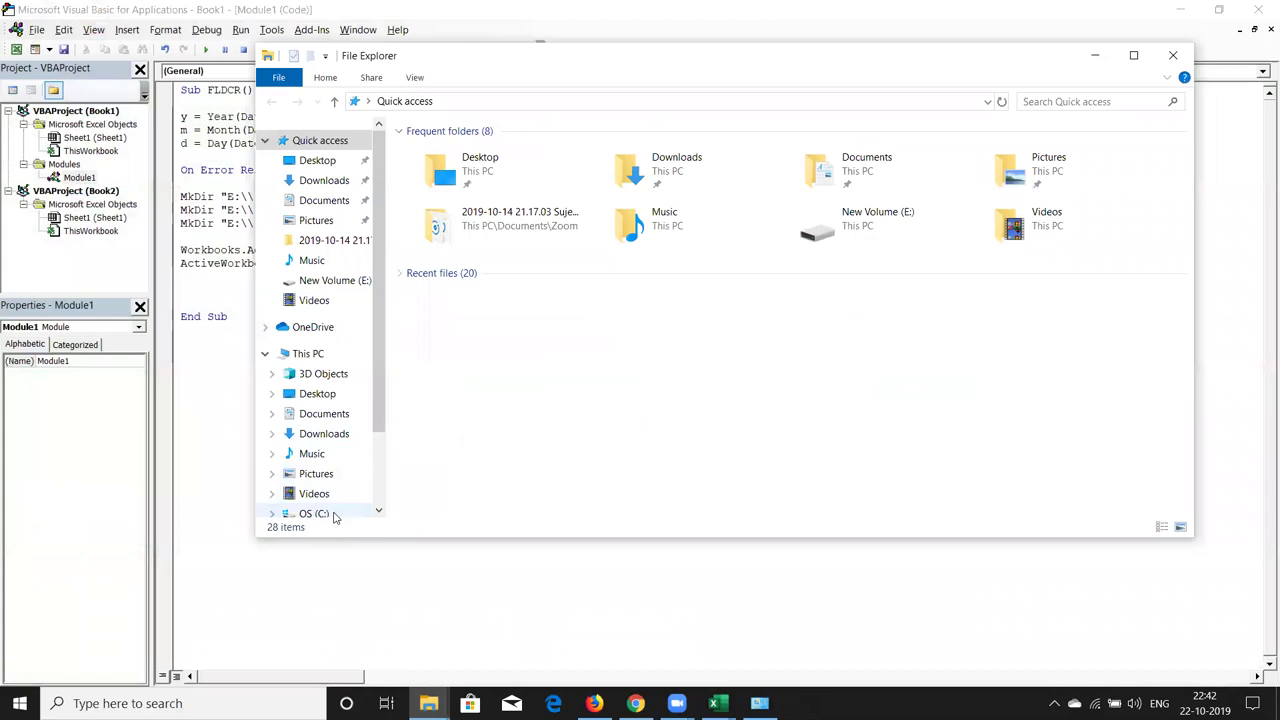
scroll(374, 506, "down", 1)
scroll(380, 510, "down", 1)
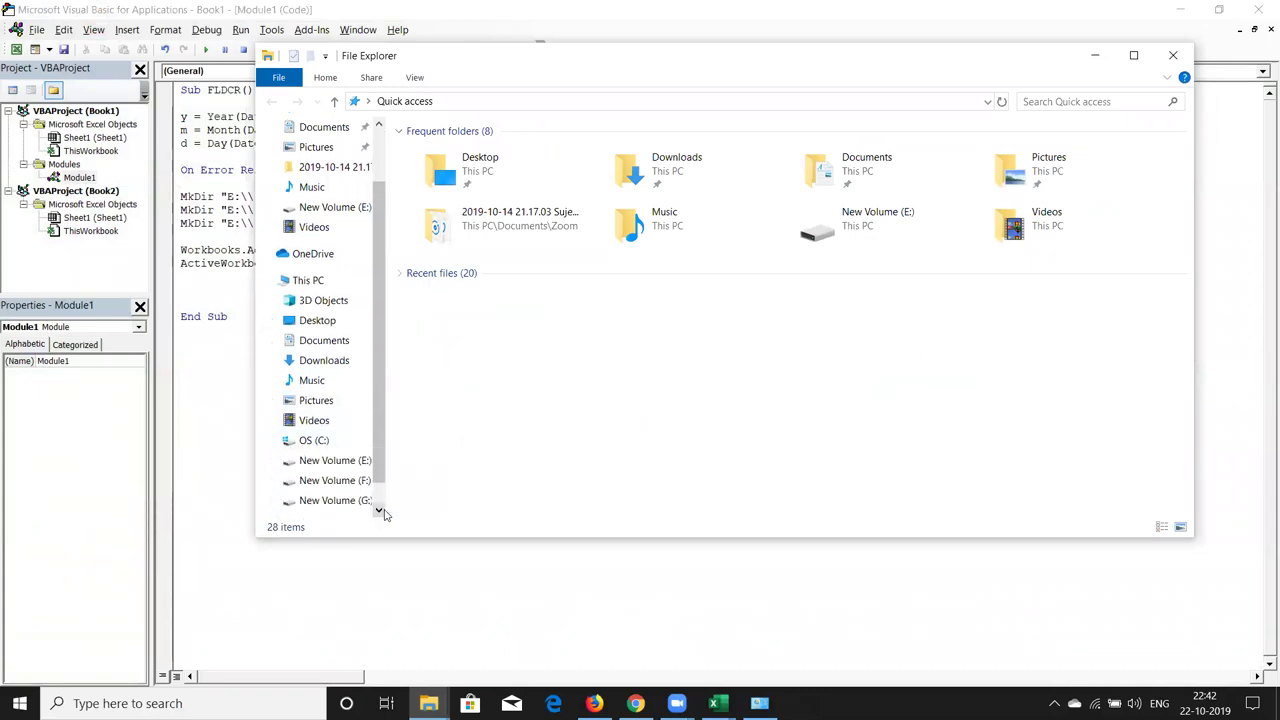
left_click(355, 463)
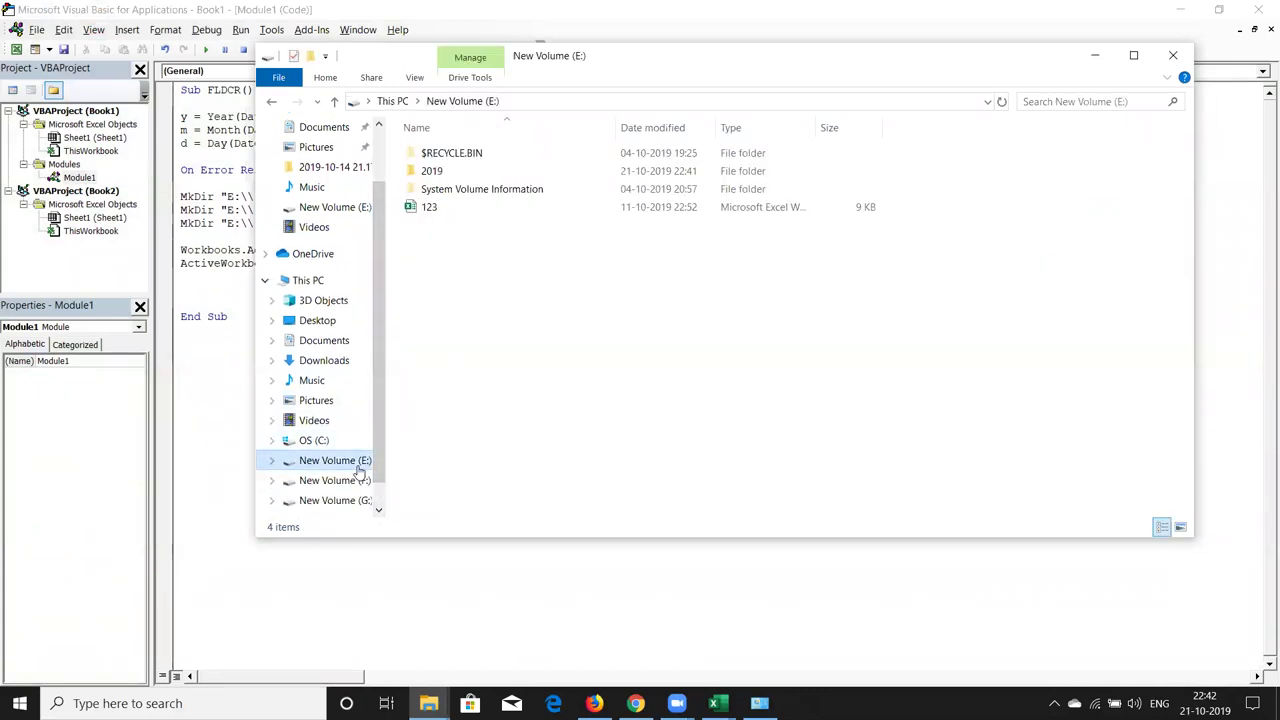
double_click(449, 172)
double_click(453, 155)
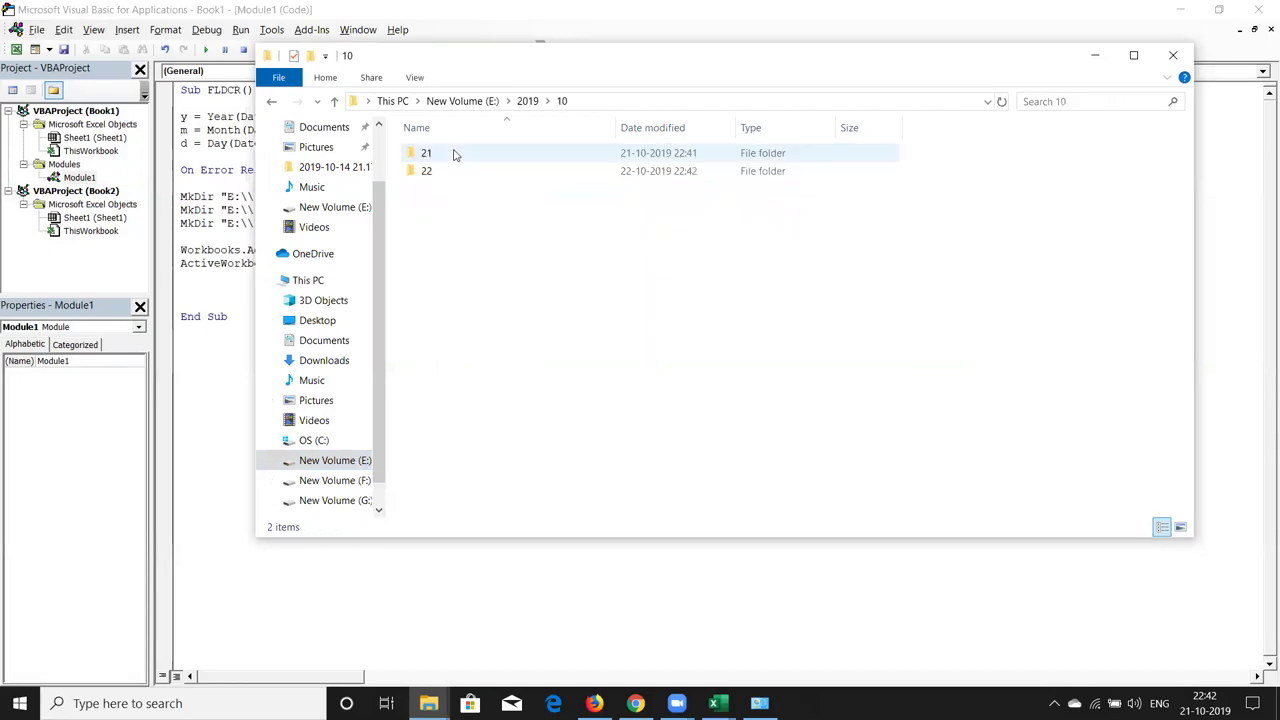
double_click(446, 170)
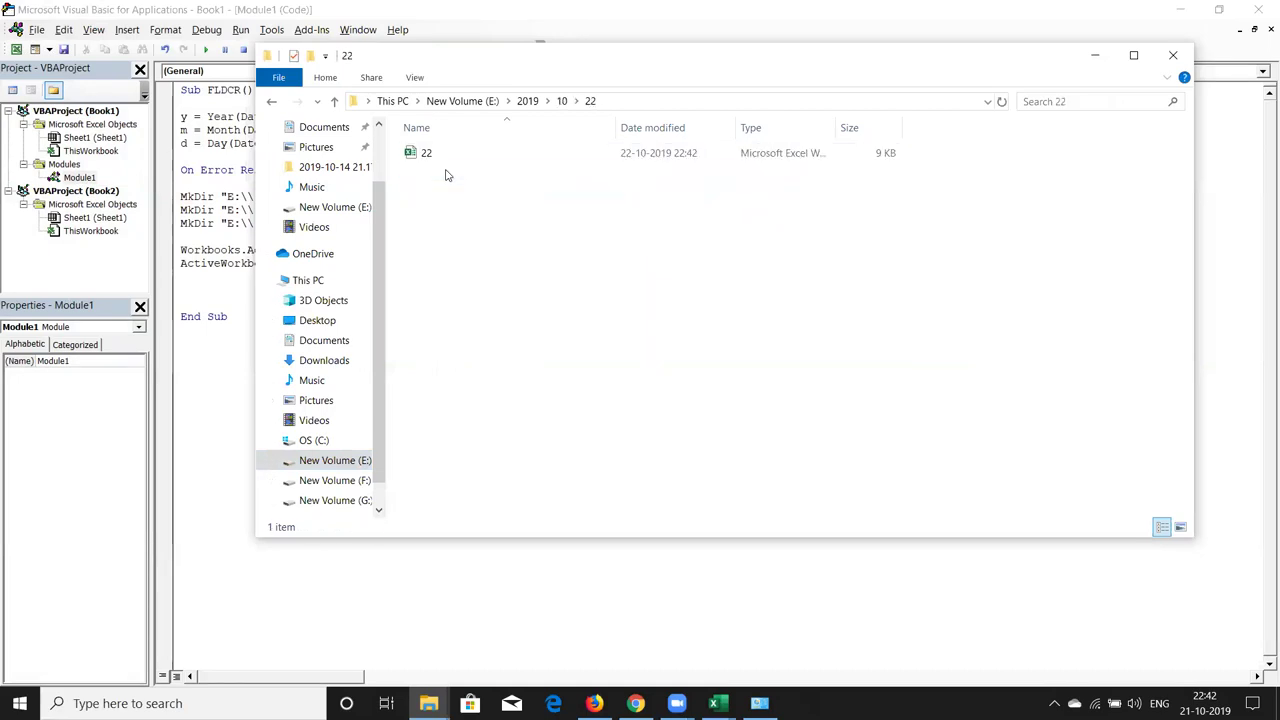
left_click(451, 157)
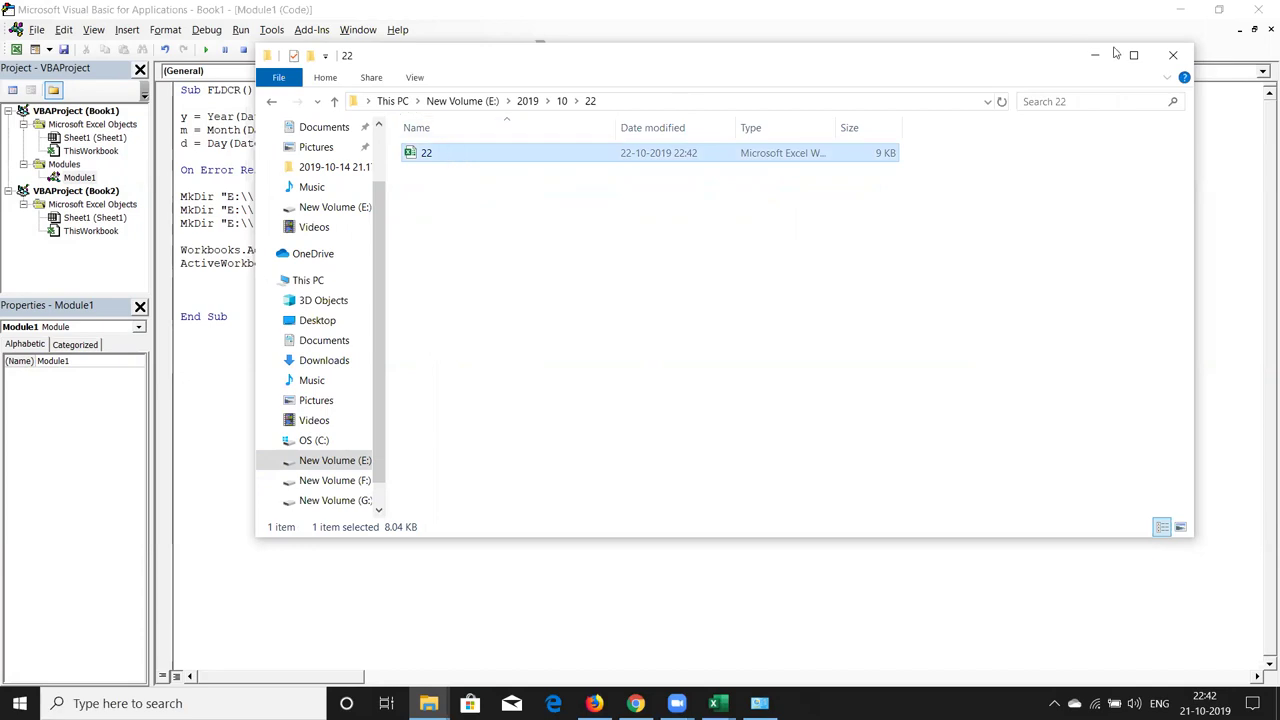
left_click(1170, 55)
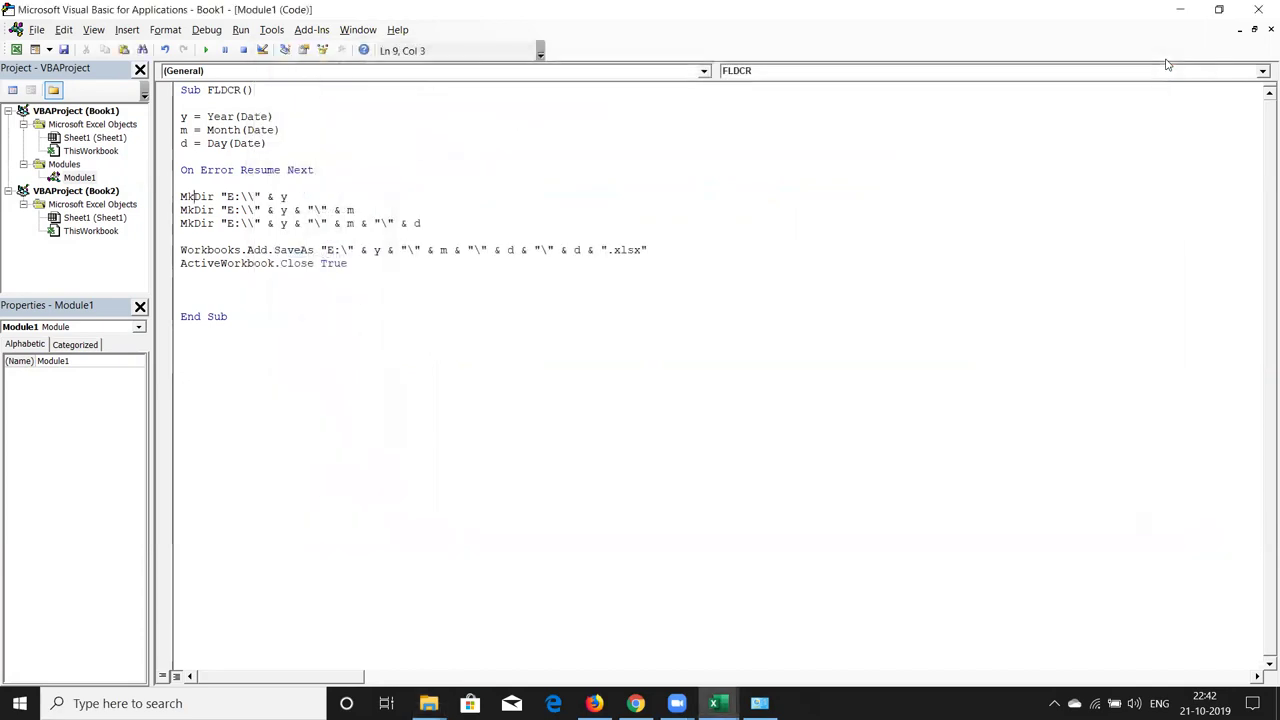
Check that the system date is 21 October 2019 in Date and Time, then close Control Panel.
left_click(759, 703)
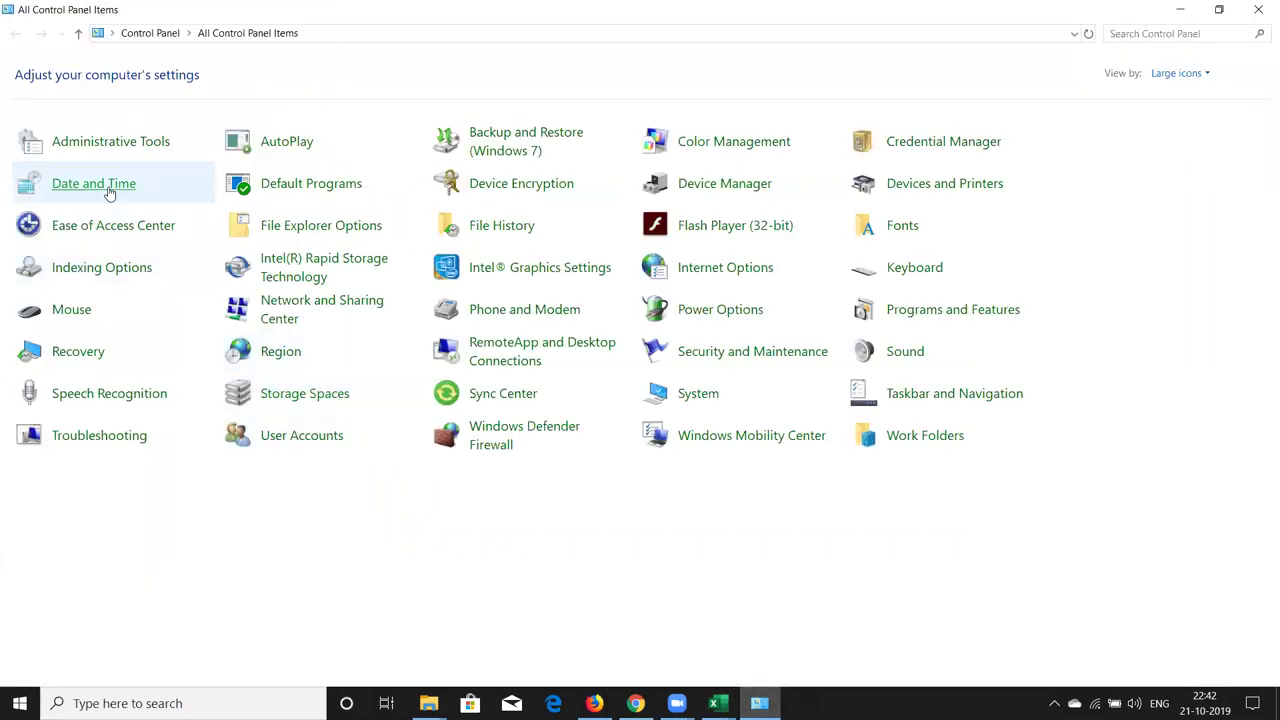
left_click(110, 190)
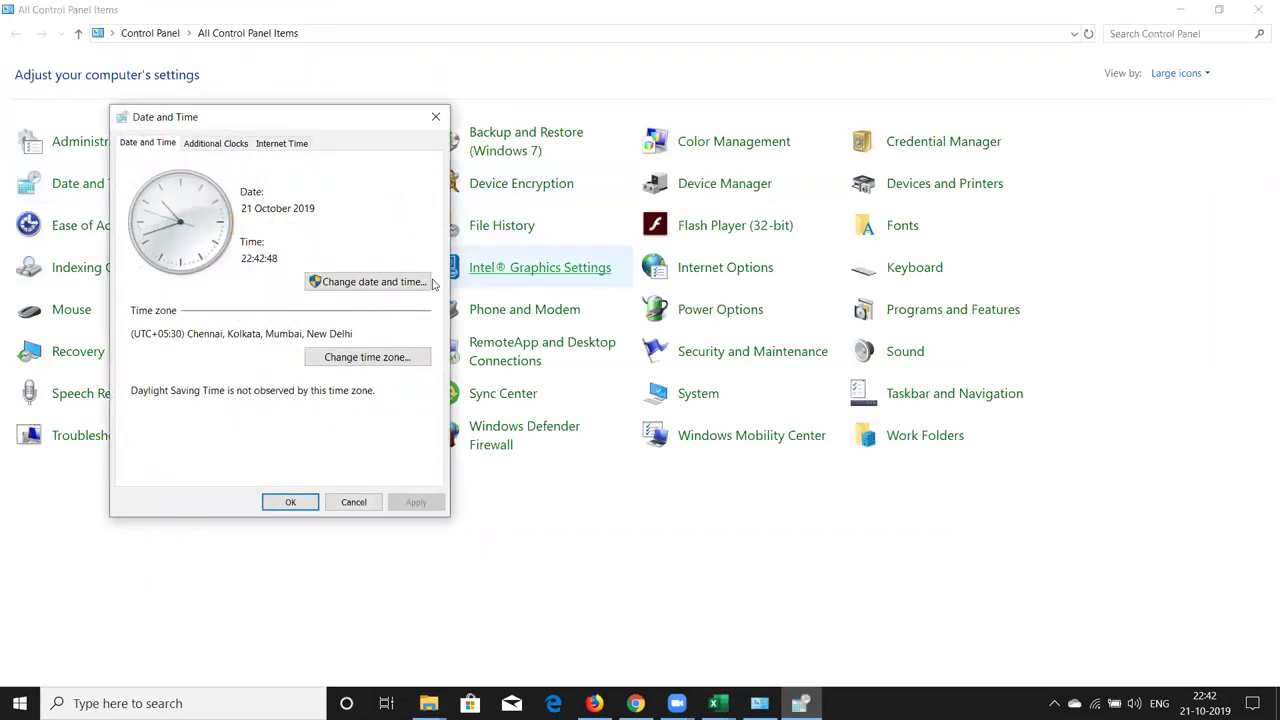
left_click(366, 283)
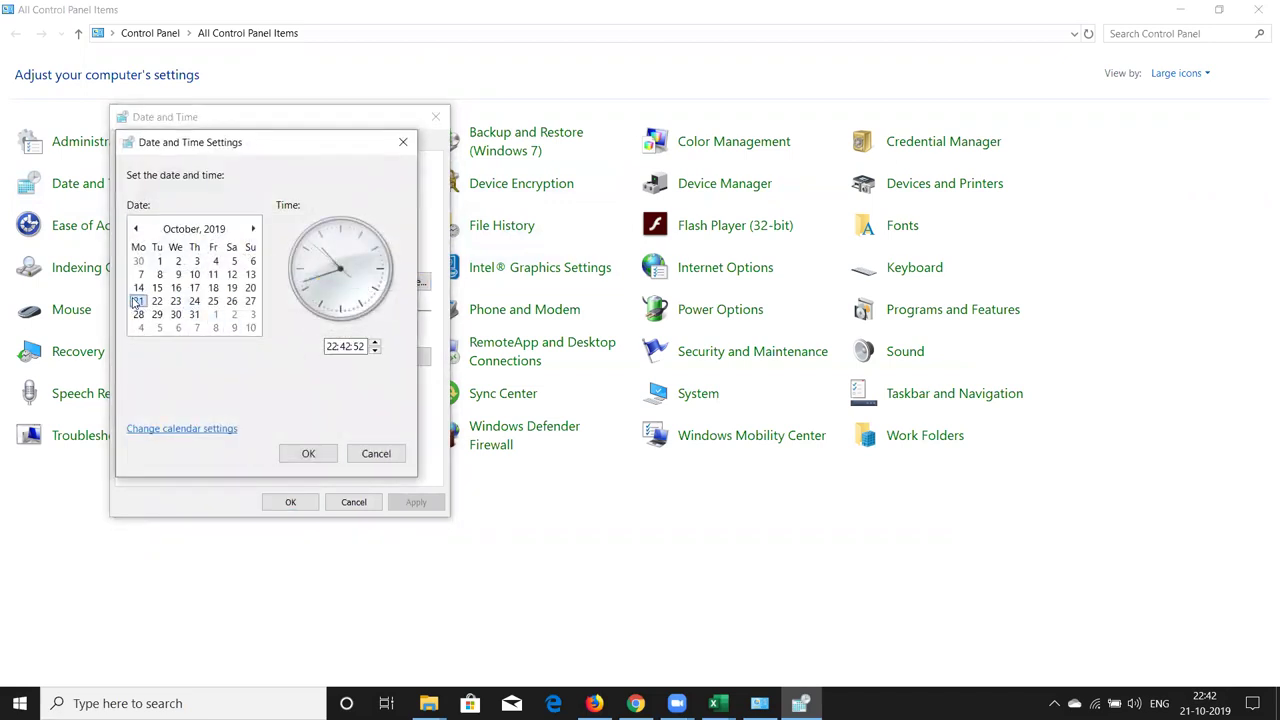
left_click(298, 454)
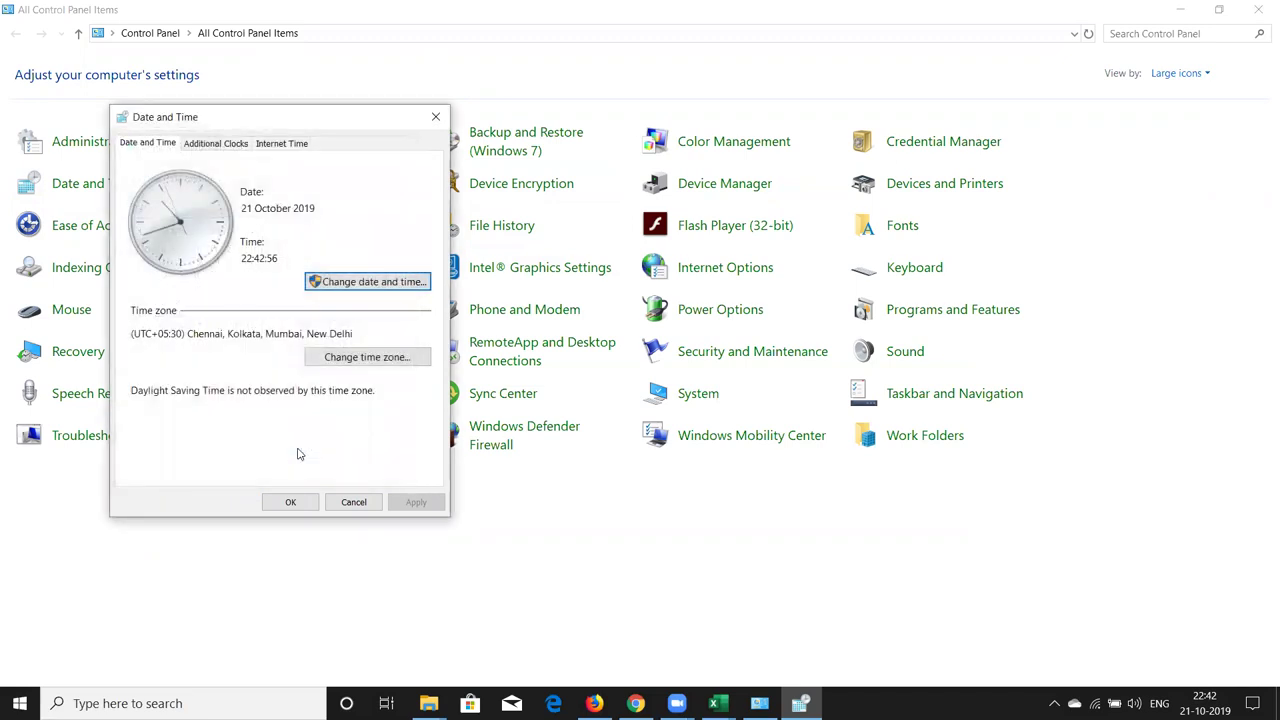
left_click(306, 500)
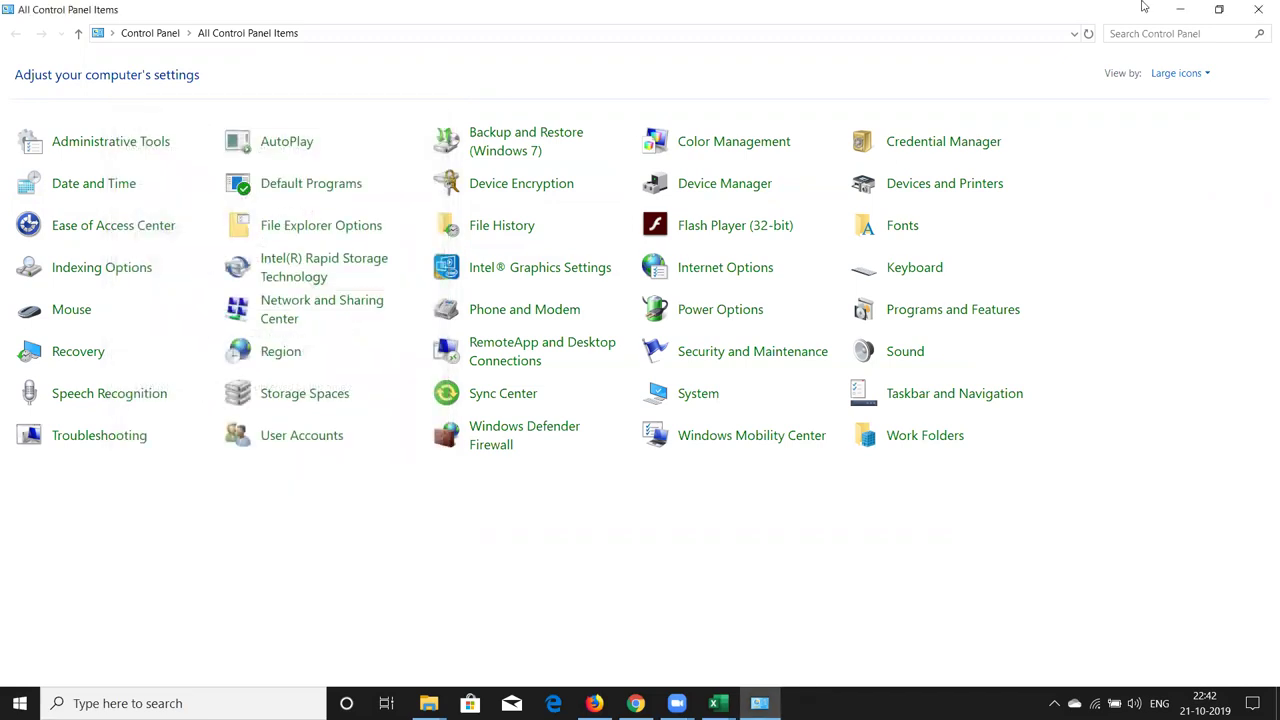
left_click(1252, 12)
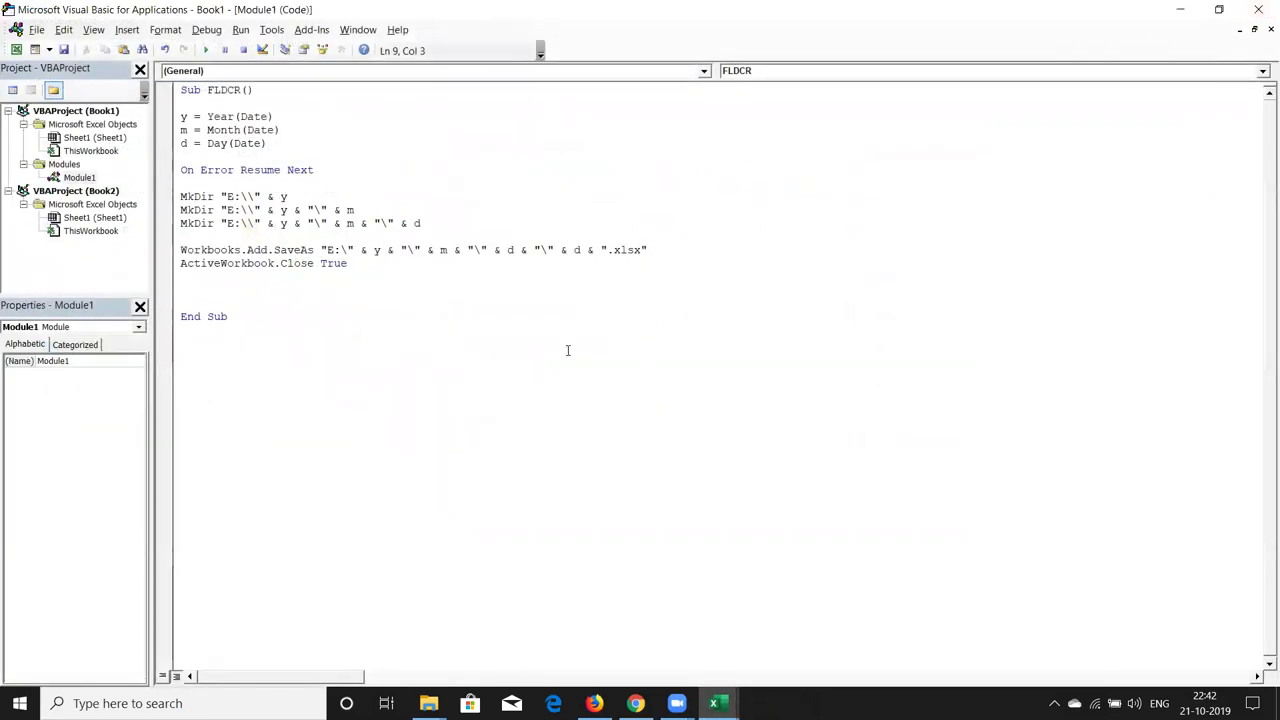
Highlight the E:\ drive and backslash parts of the MkDir and SaveAs paths, and the word MkDir.
left_click(348, 341)
left_click_drag(229, 223, 260, 223)
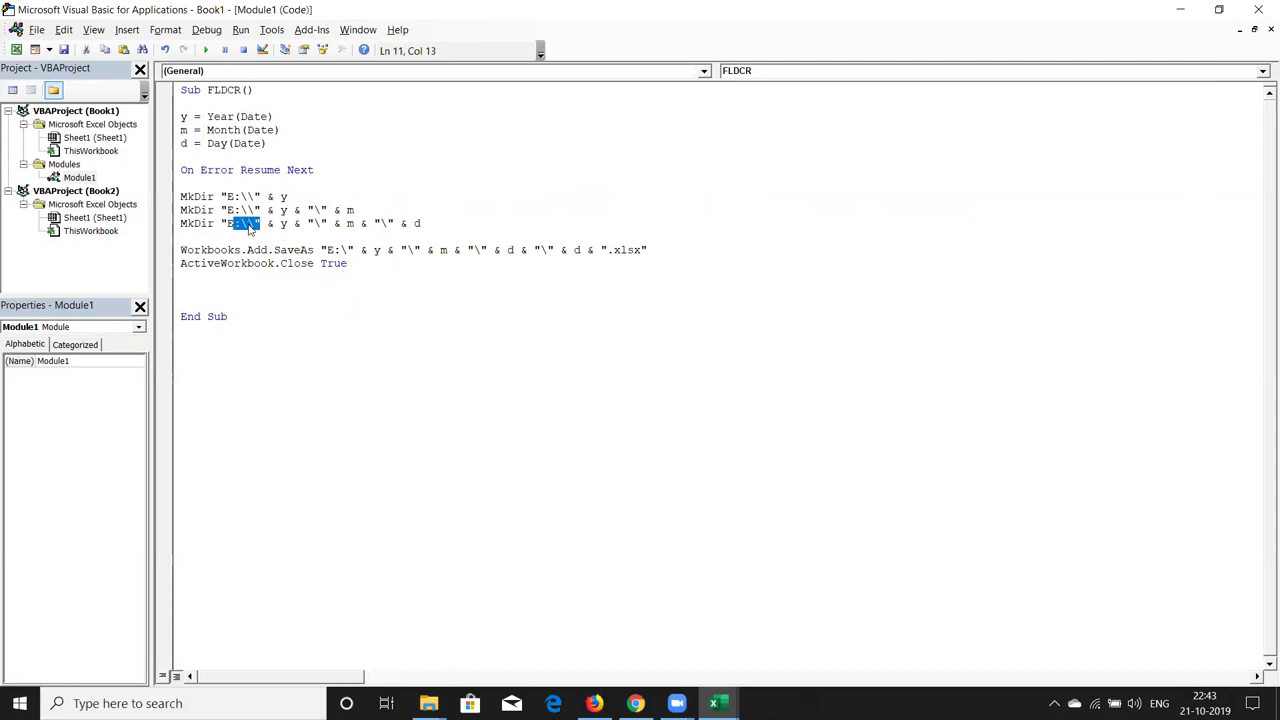
left_click(352, 282)
left_click(352, 250)
left_click_drag(240, 223, 255, 223)
left_click_drag(330, 250, 348, 250)
double_click(196, 196)
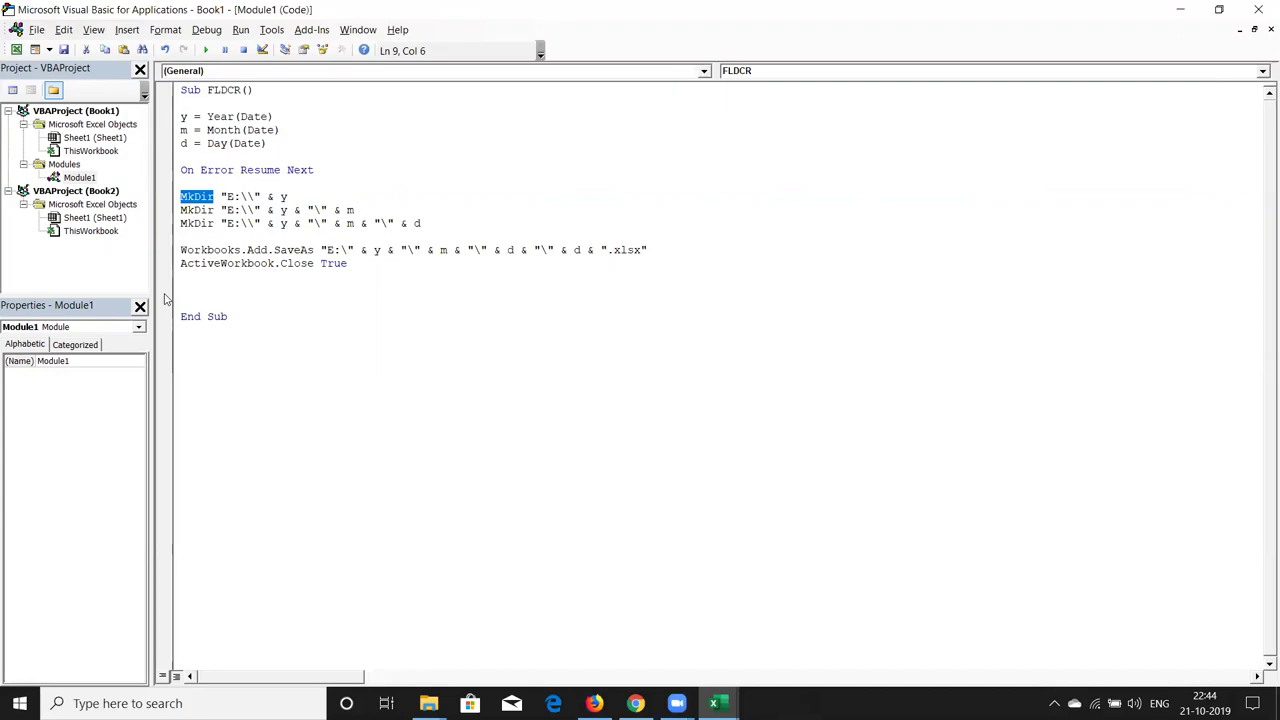
Select the entire FLDCR procedure from End Sub up to Sub FLDCR().
key("super")
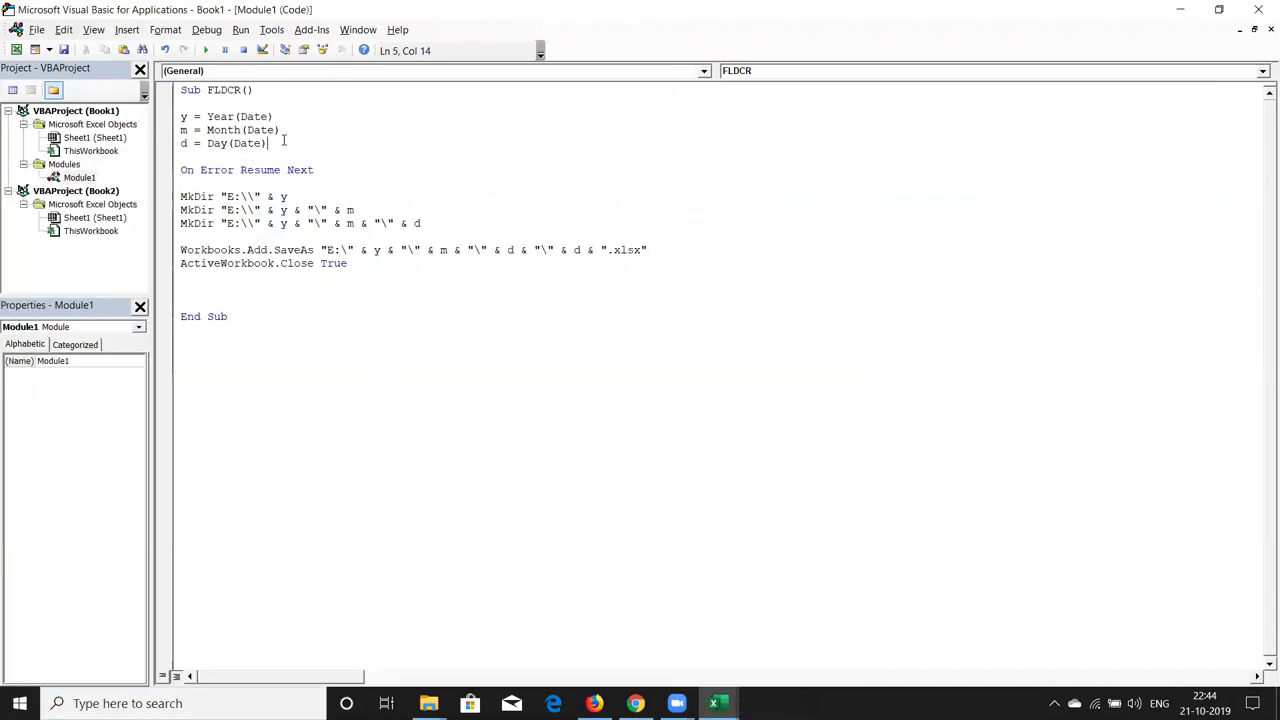
key("Escape")
left_click_drag(236, 316, 181, 290)
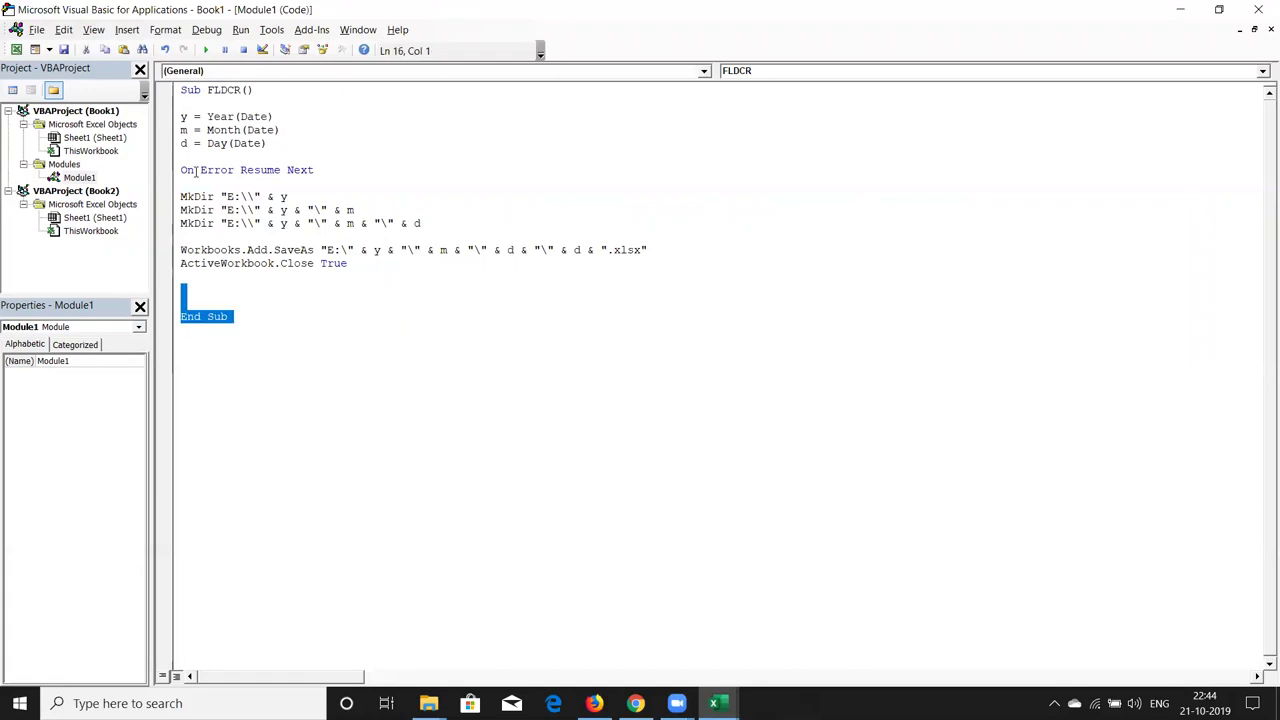
left_click_drag(196, 172, 170, 95)
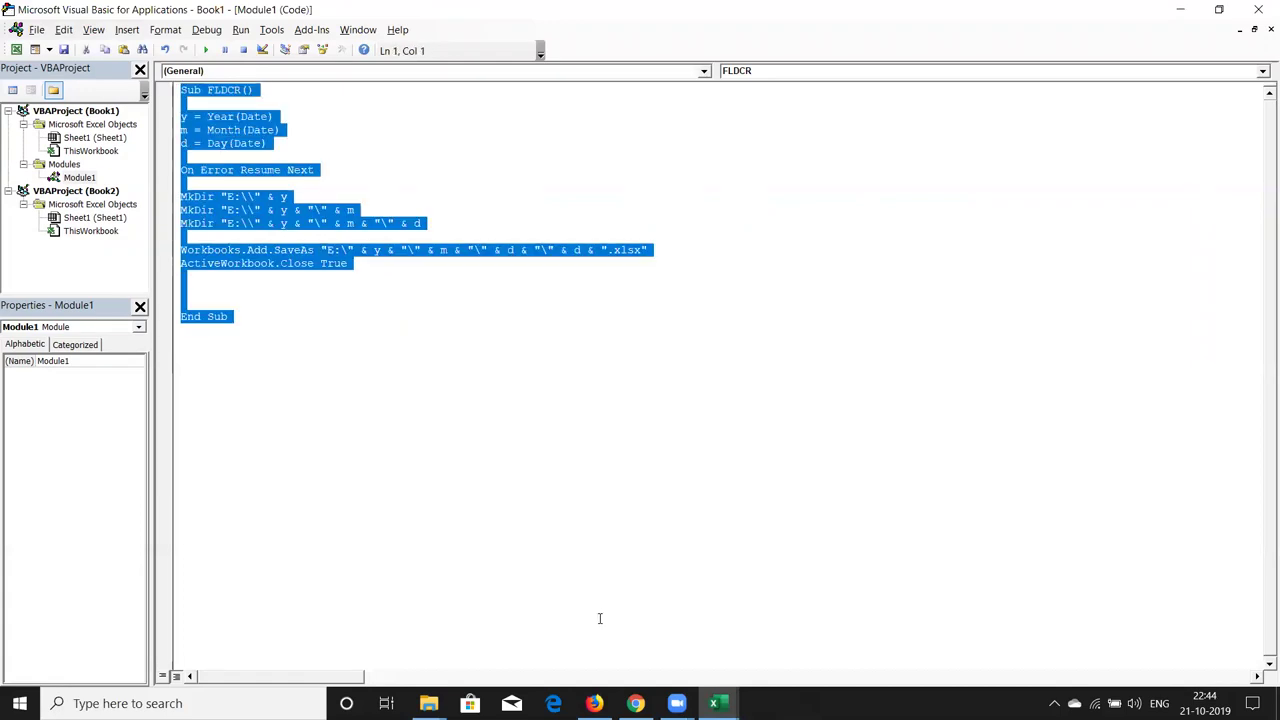
mouse_move(636, 703)
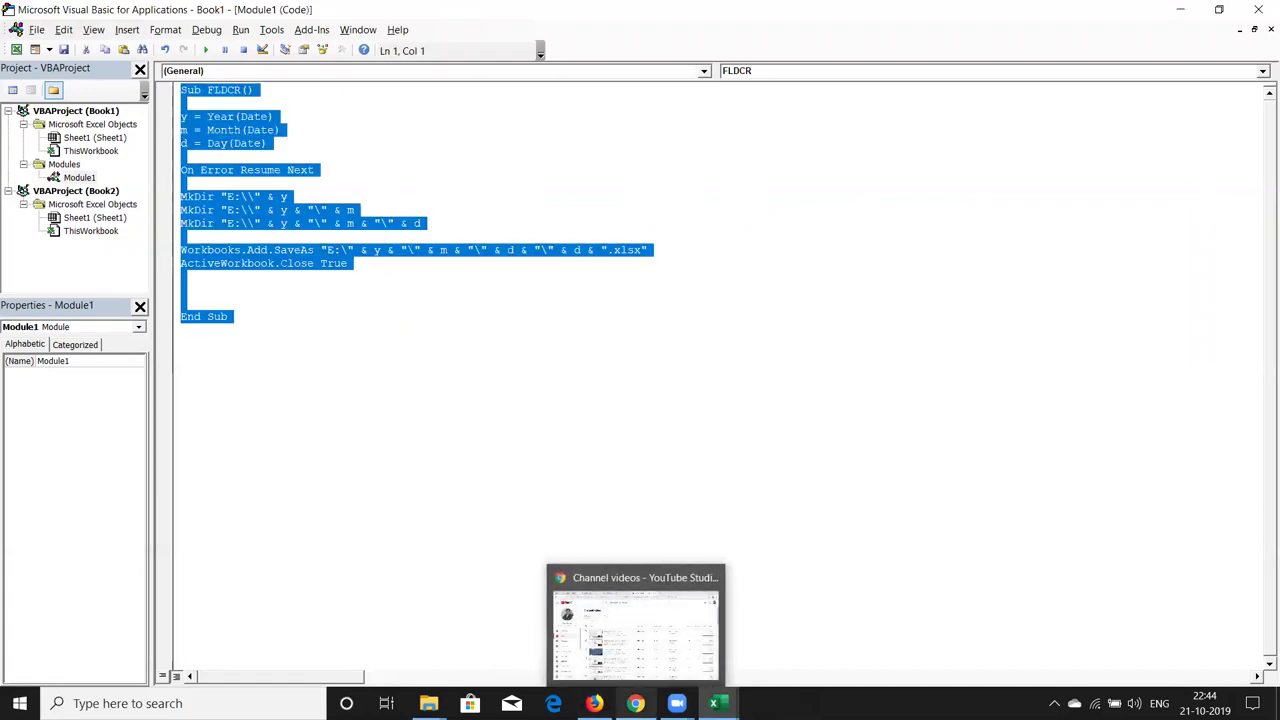
Start a new Gmail message addressed to two contacts.
left_click(620, 630)
left_click(150, 14)
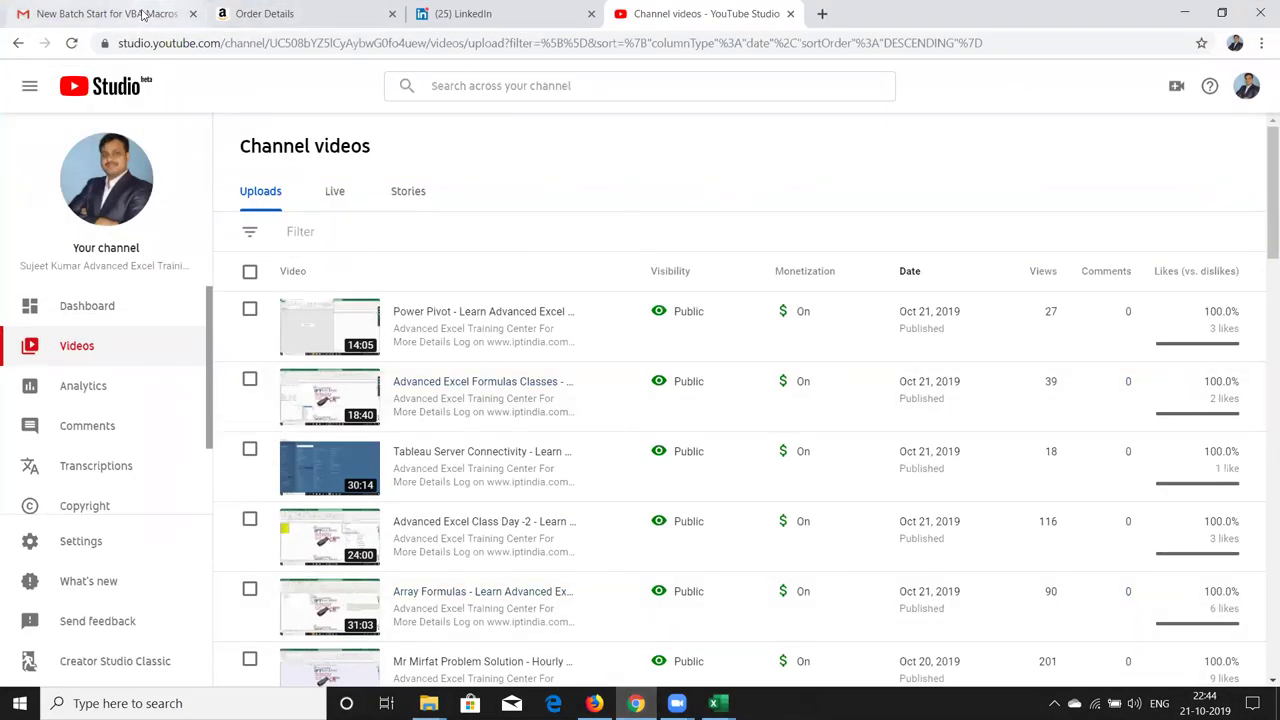
left_click(97, 145)
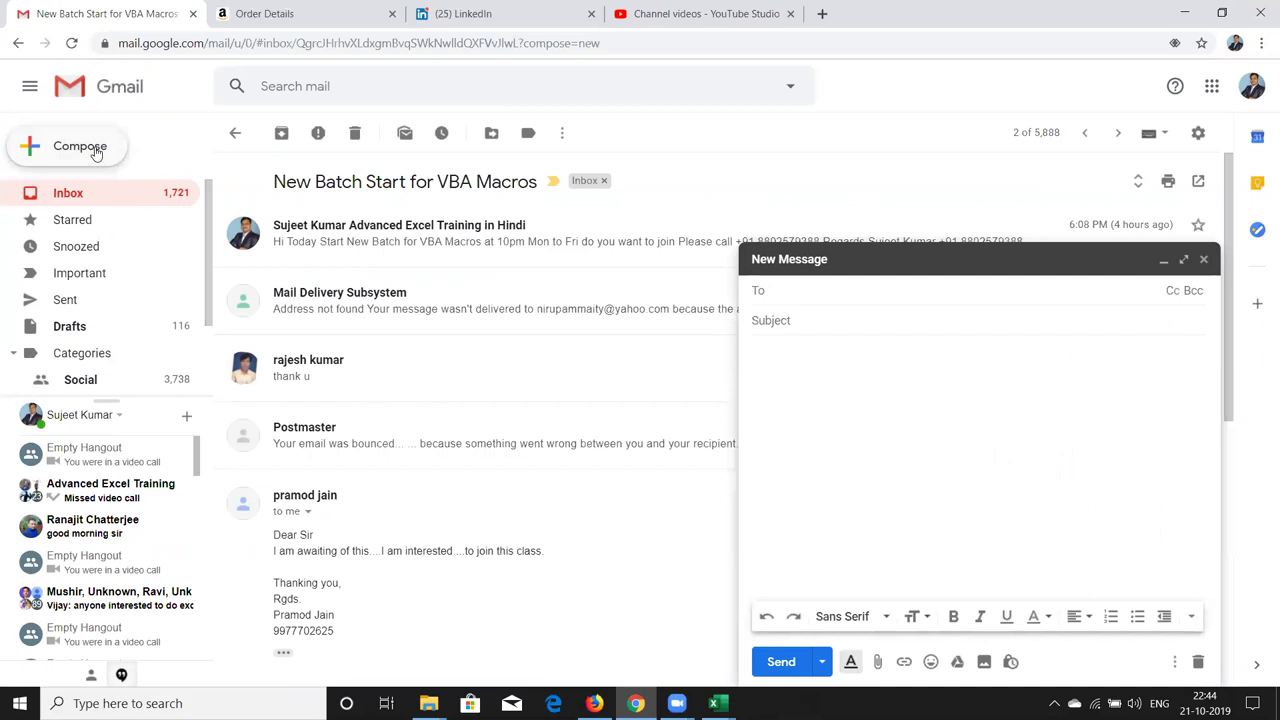
type("amit")
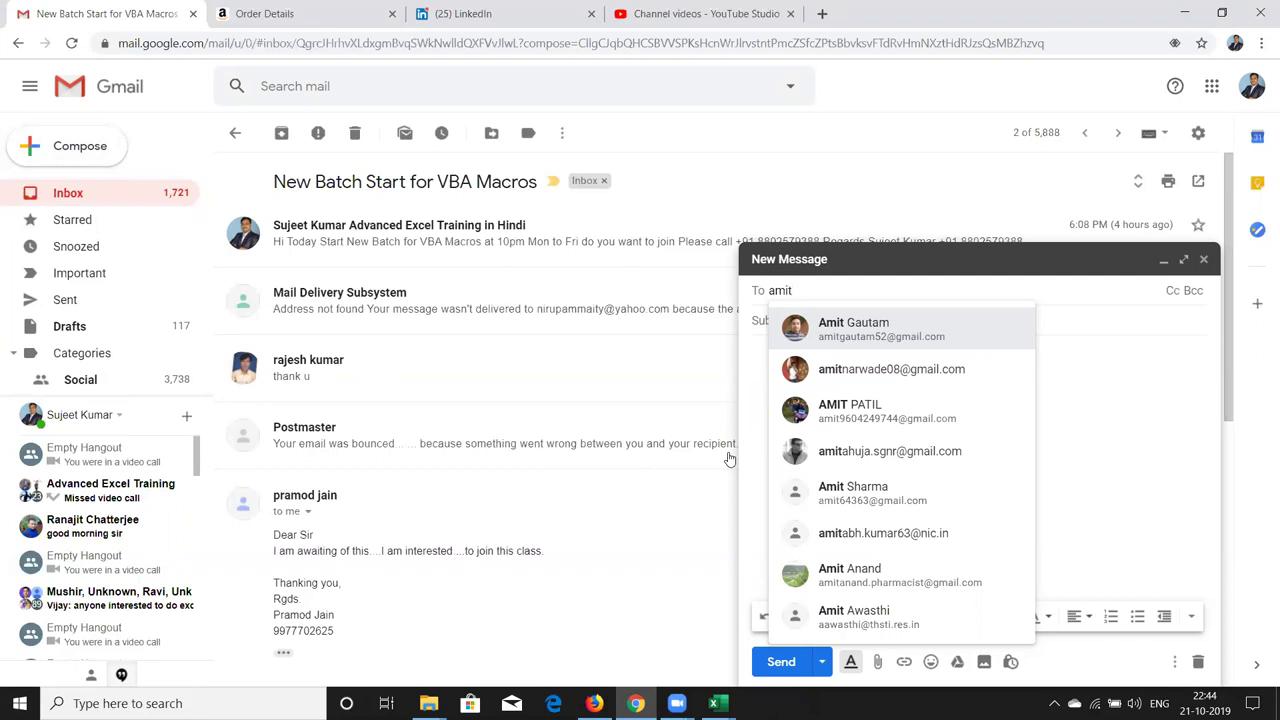
key("BackSpace")
key("BackSpace")
key("BackSpace")
key("BackSpace")
type("k")
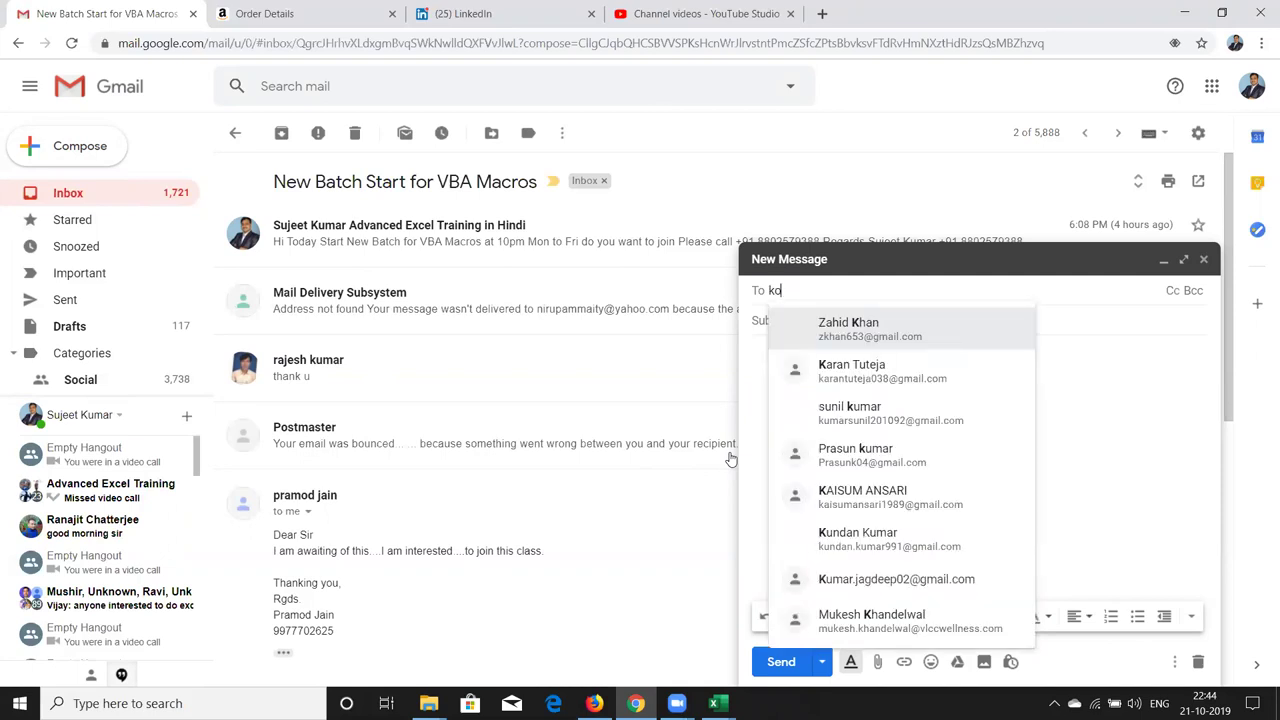
type("o")
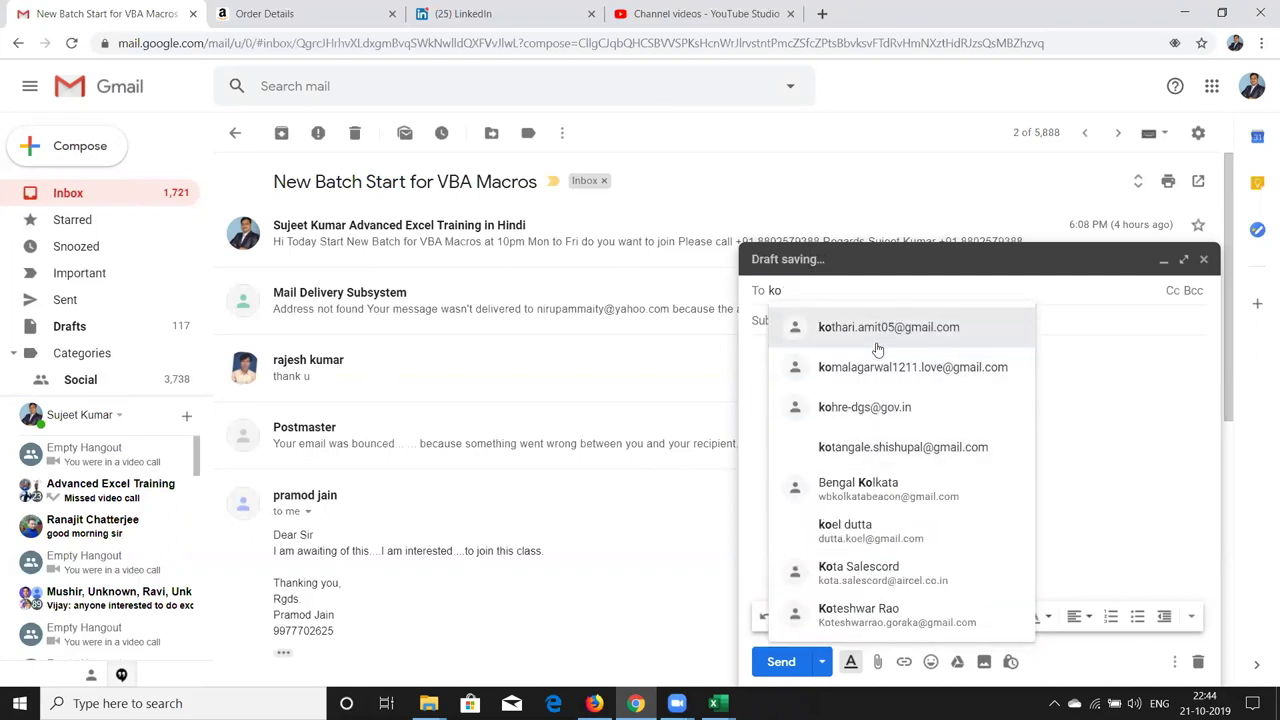
left_click(877, 345)
type("vi")
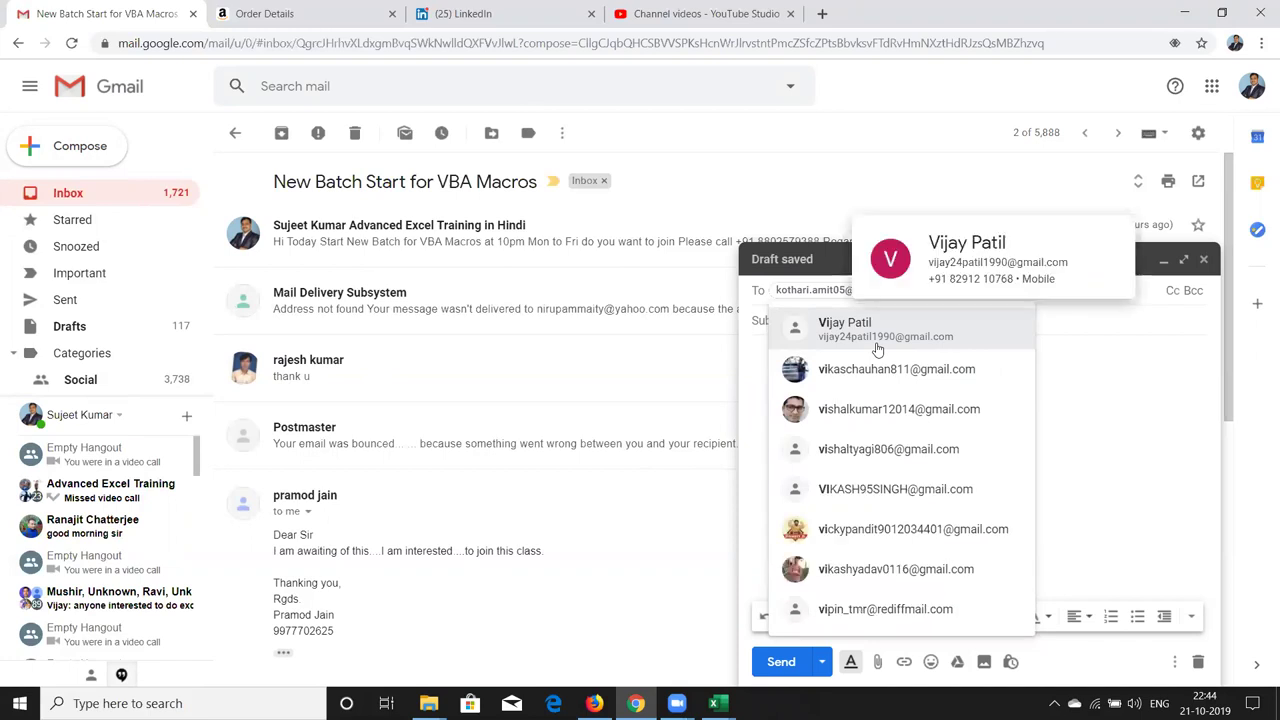
type("ck")
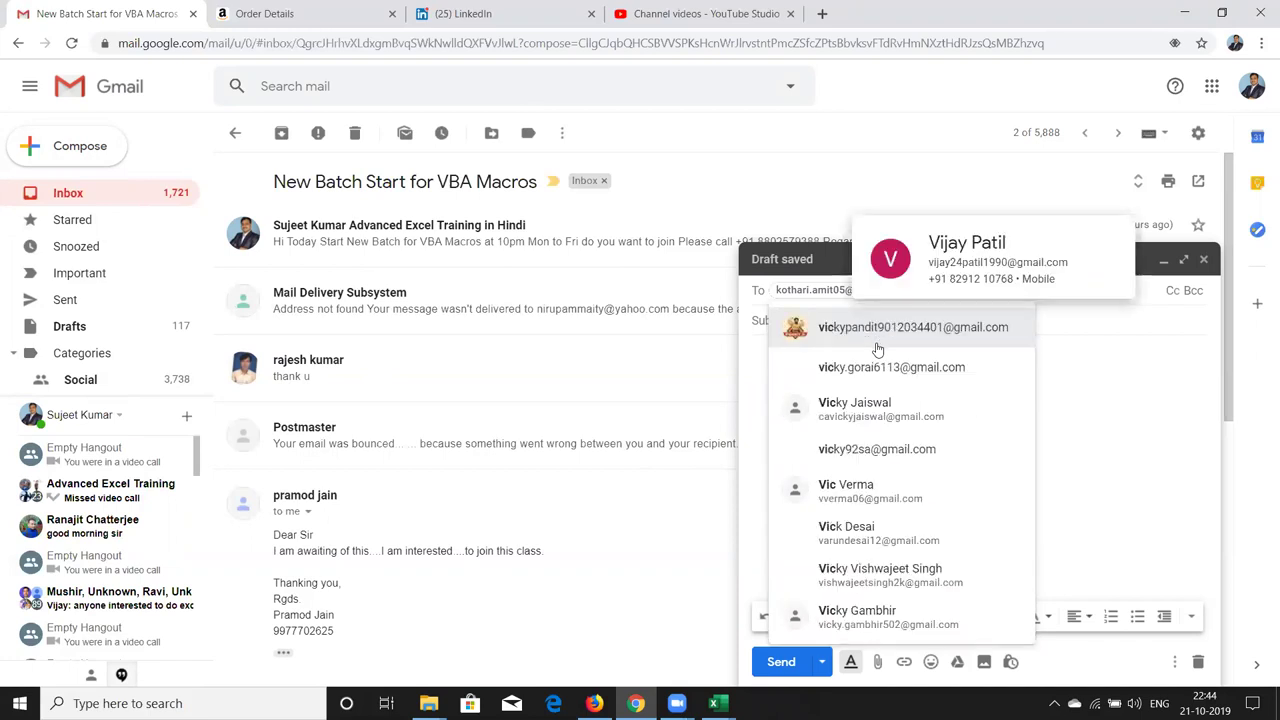
left_click(878, 410)
Give the email the subject 'Code', paste the macro code into the body, and send it.
type("Code")
left_click(806, 350)
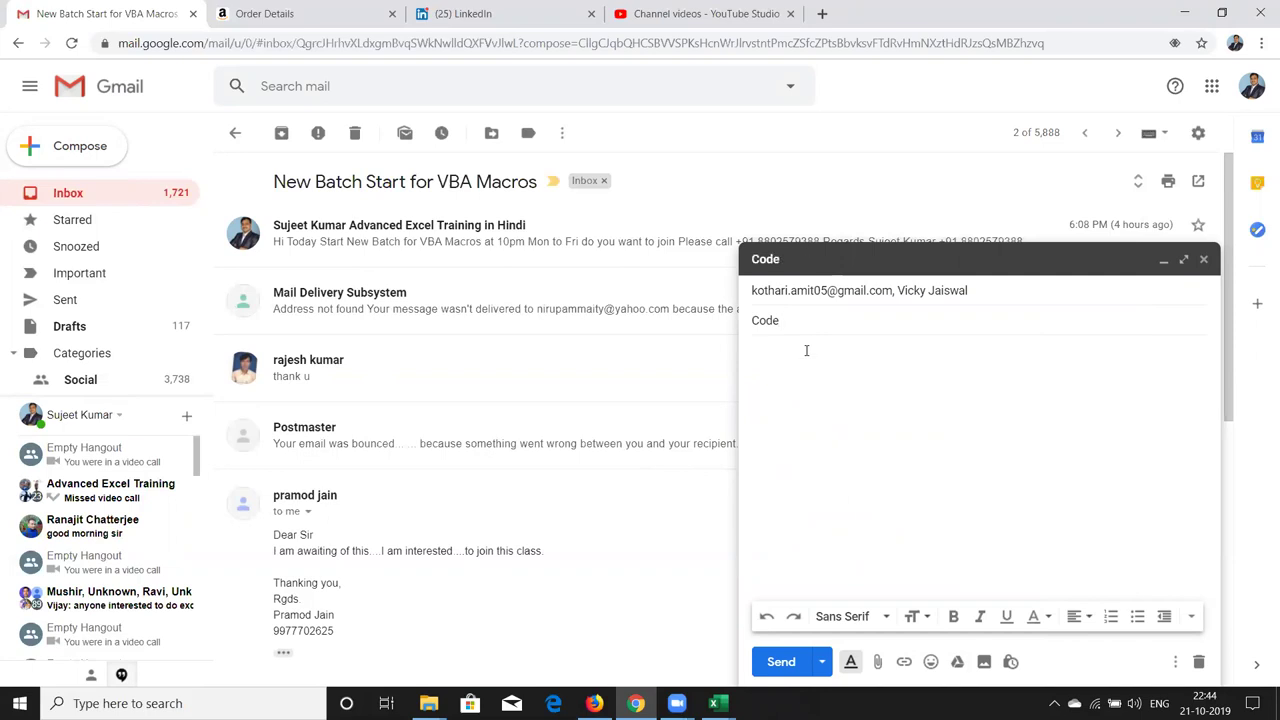
type("Sub FLDCR()  y = Year(Date) m = Month(Date) d = Day(Date)  On Error Resume Next  MkDir \"E:\\\\\" & y MkDir \"E:\\\\\" & y & \"\\\" & m MkDir \"E:\\\\\" & y & \"\\\" & m & \"\\\" & d  Workbooks.Add.SaveAs \"E:\\\" & y & \"\\\" & m & \"\\\" & d & \"\\\" & d & \".xlsx\" ActiveWorkbook.Close True    End Sub")
left_click(779, 661)
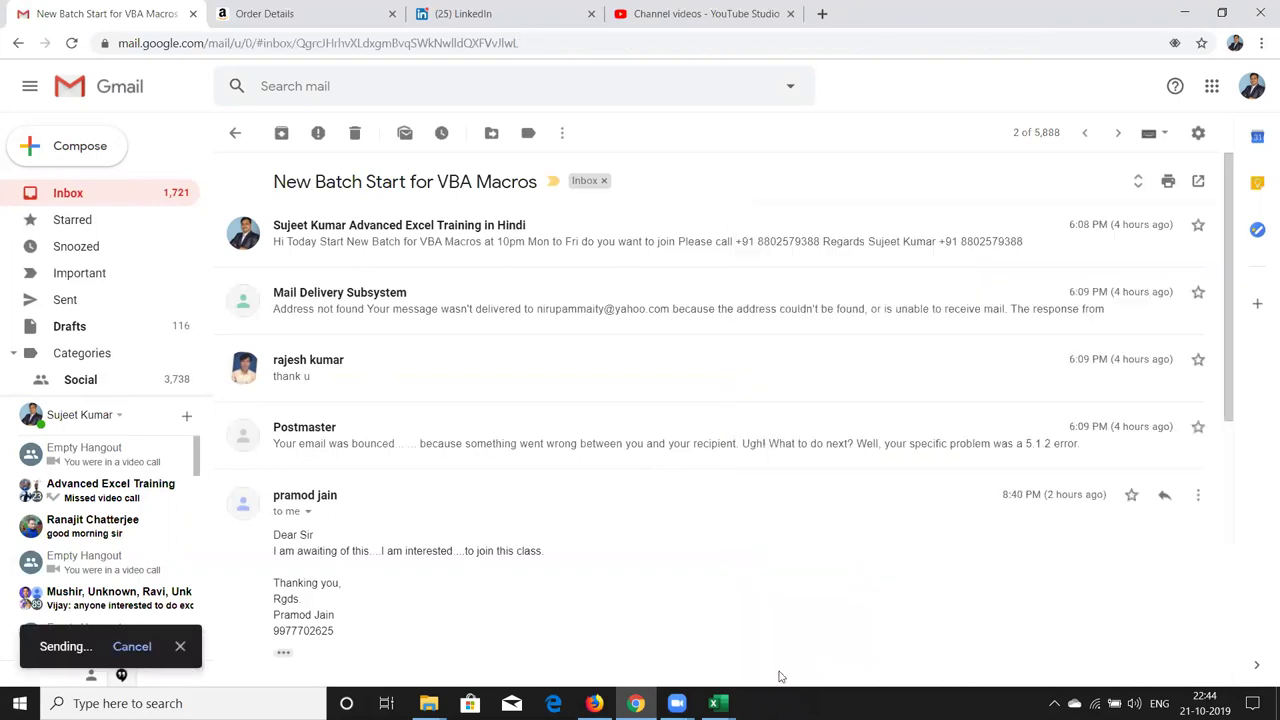
mouse_move(714, 703)
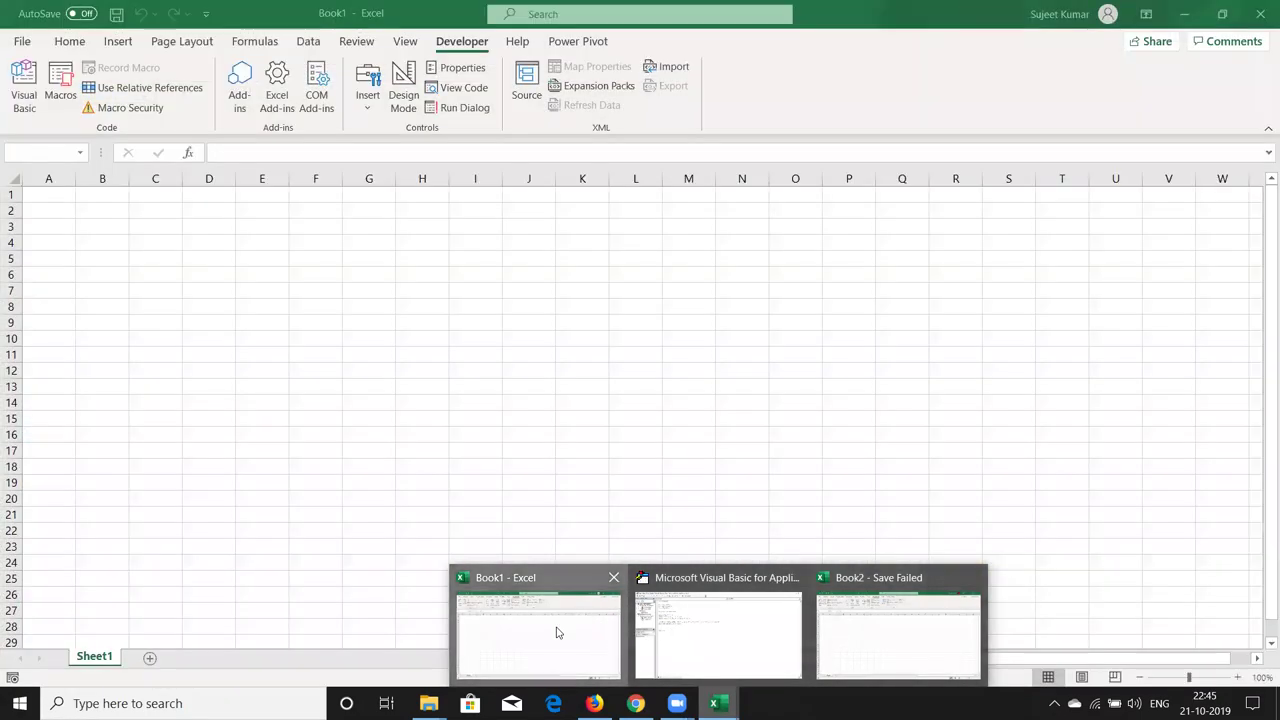
Review the FLDCR macro in Book1's Macros list without changing options.
left_click(556, 630)
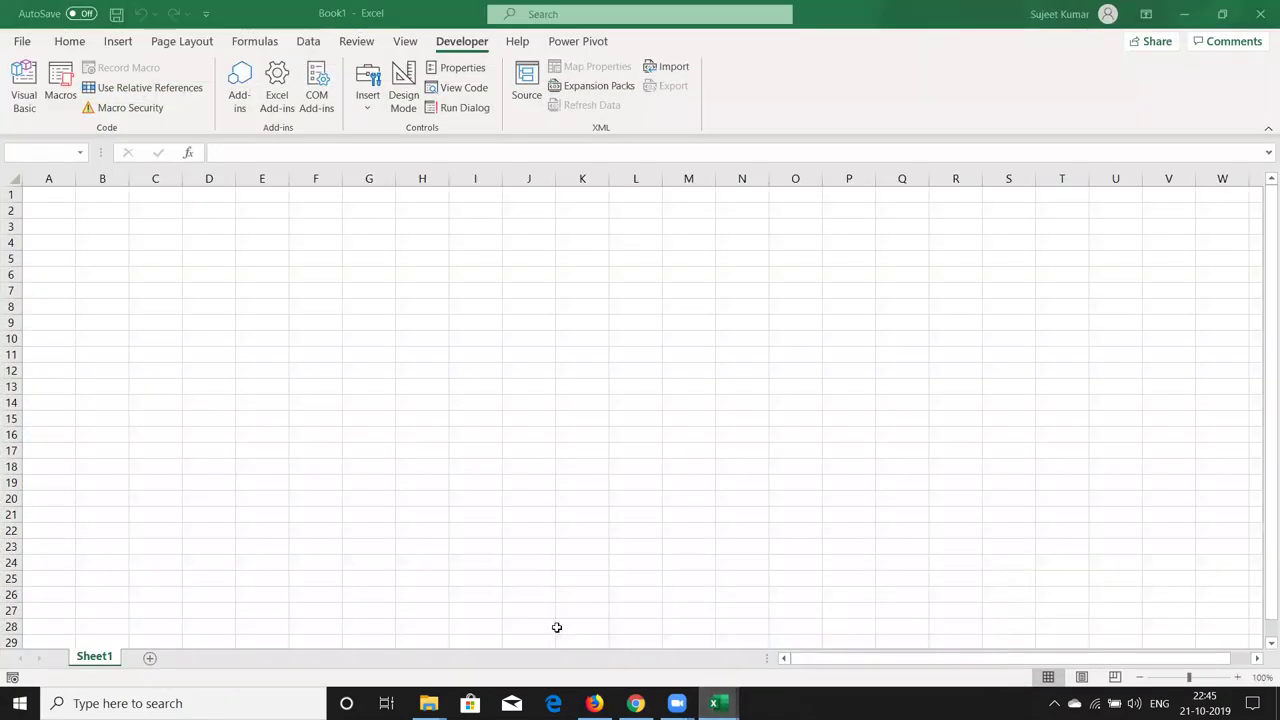
left_click(60, 100)
left_click(985, 335)
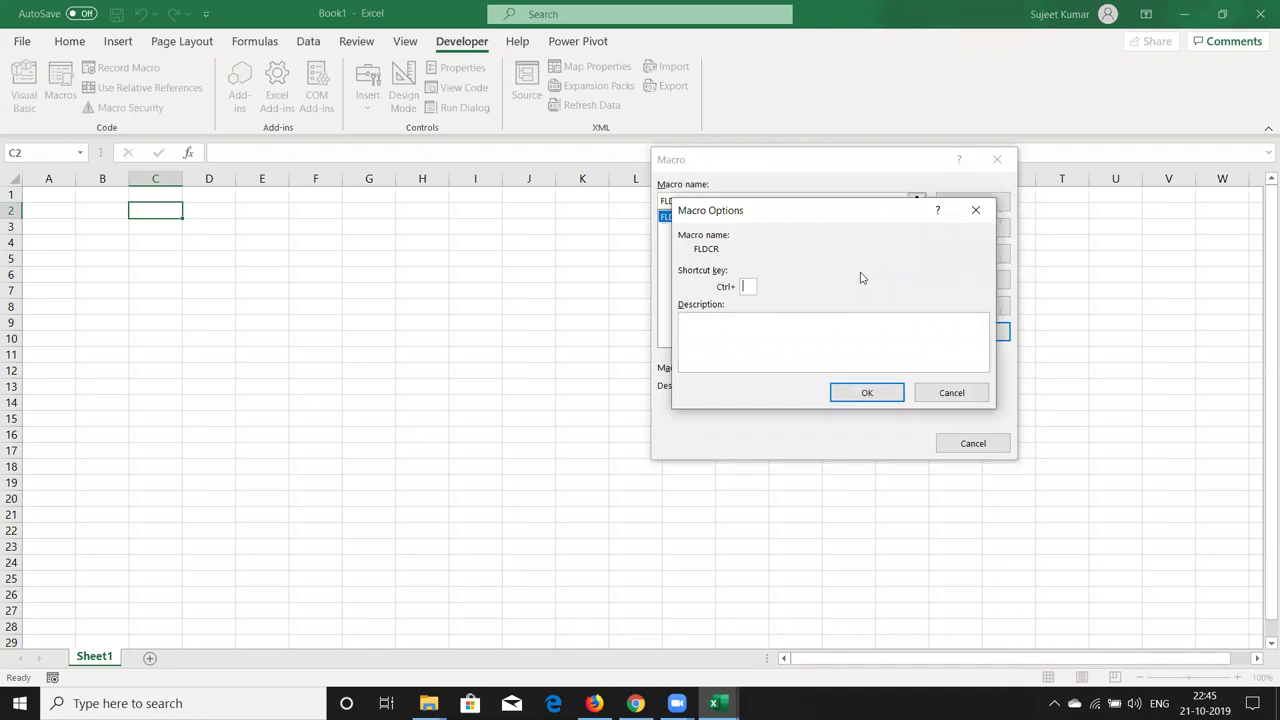
key("Escape")
key("Escape")
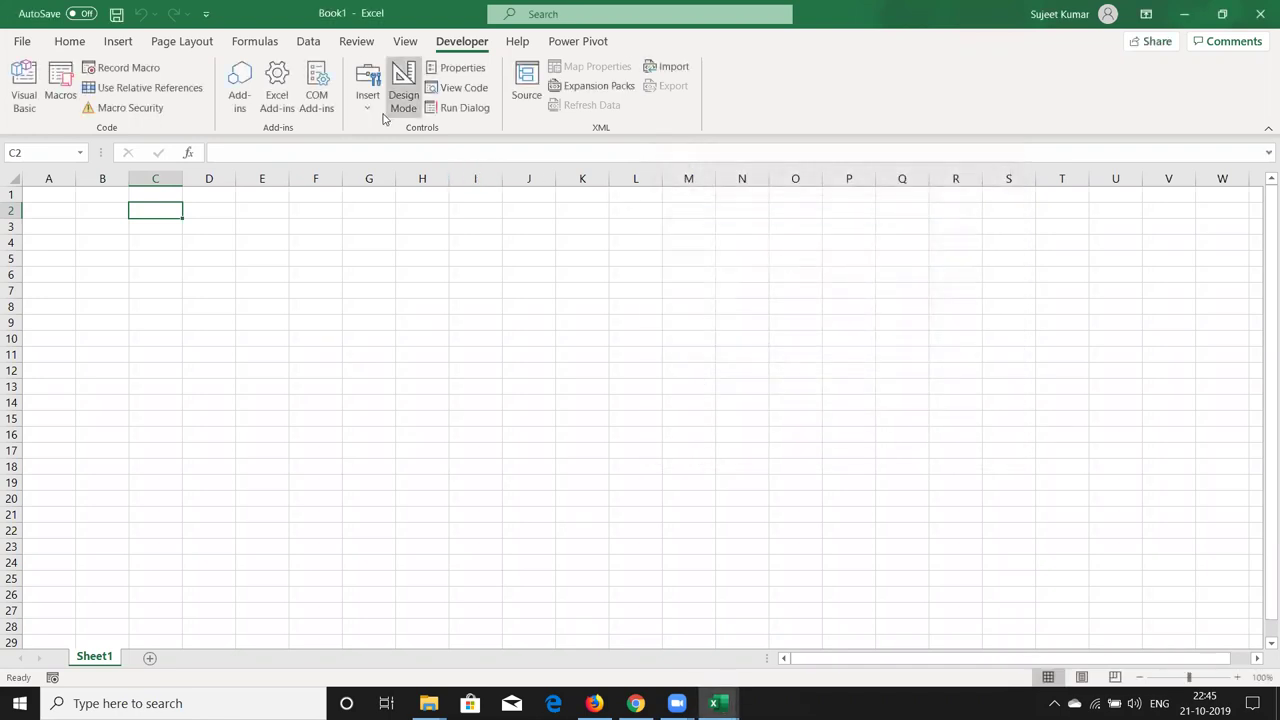
Draw a form button over about E2–G4 and assign the FLDCR macro to it.
left_click(367, 97)
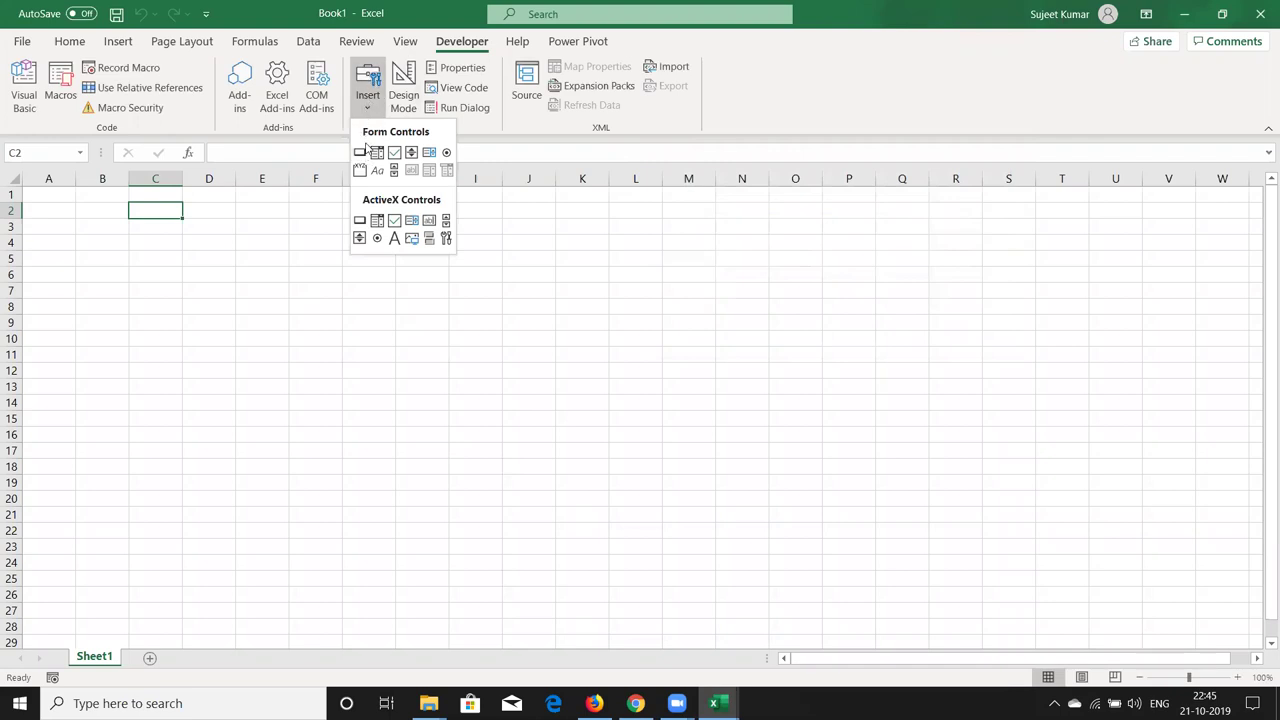
left_click(362, 152)
left_click_drag(284, 205, 392, 243)
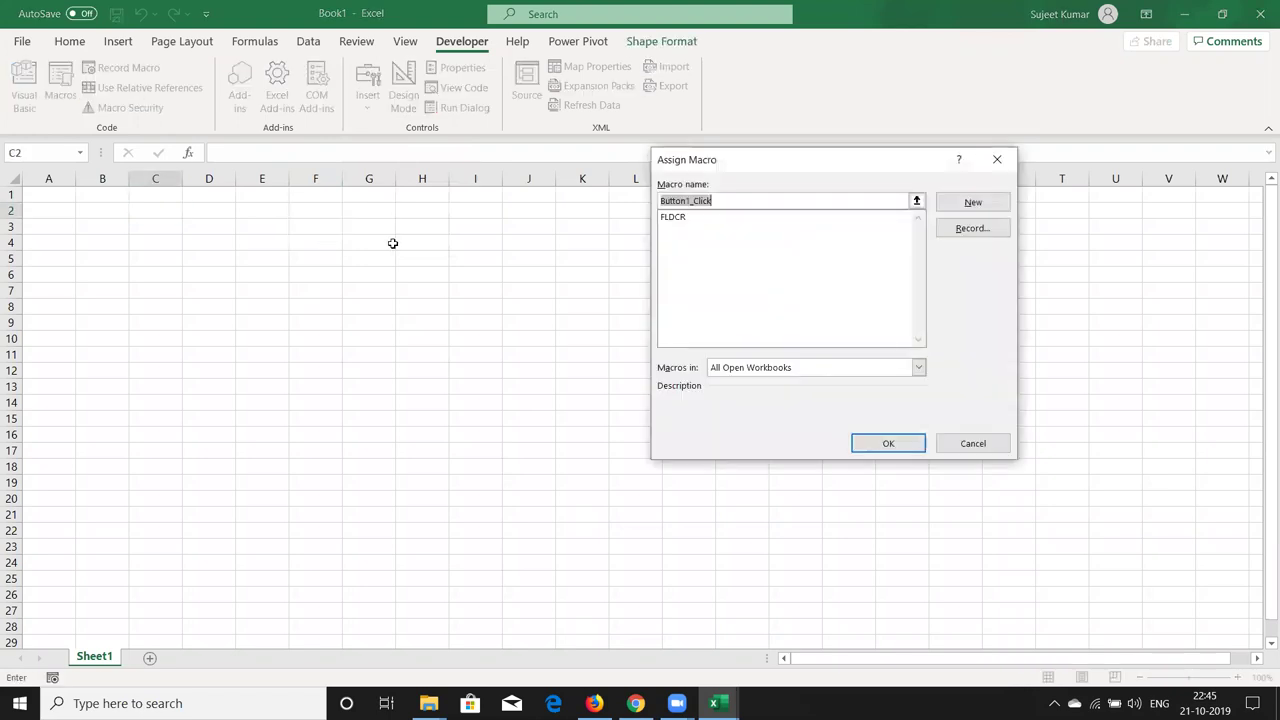
left_click(685, 226)
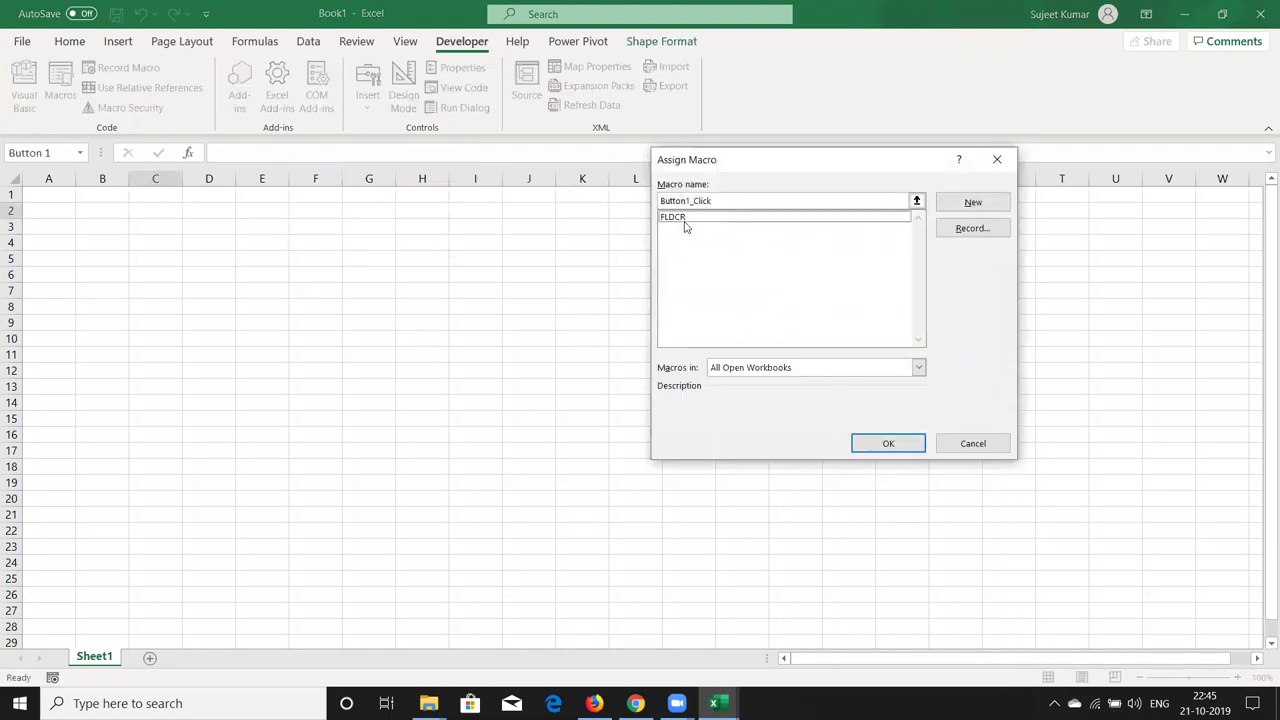
left_click(686, 218)
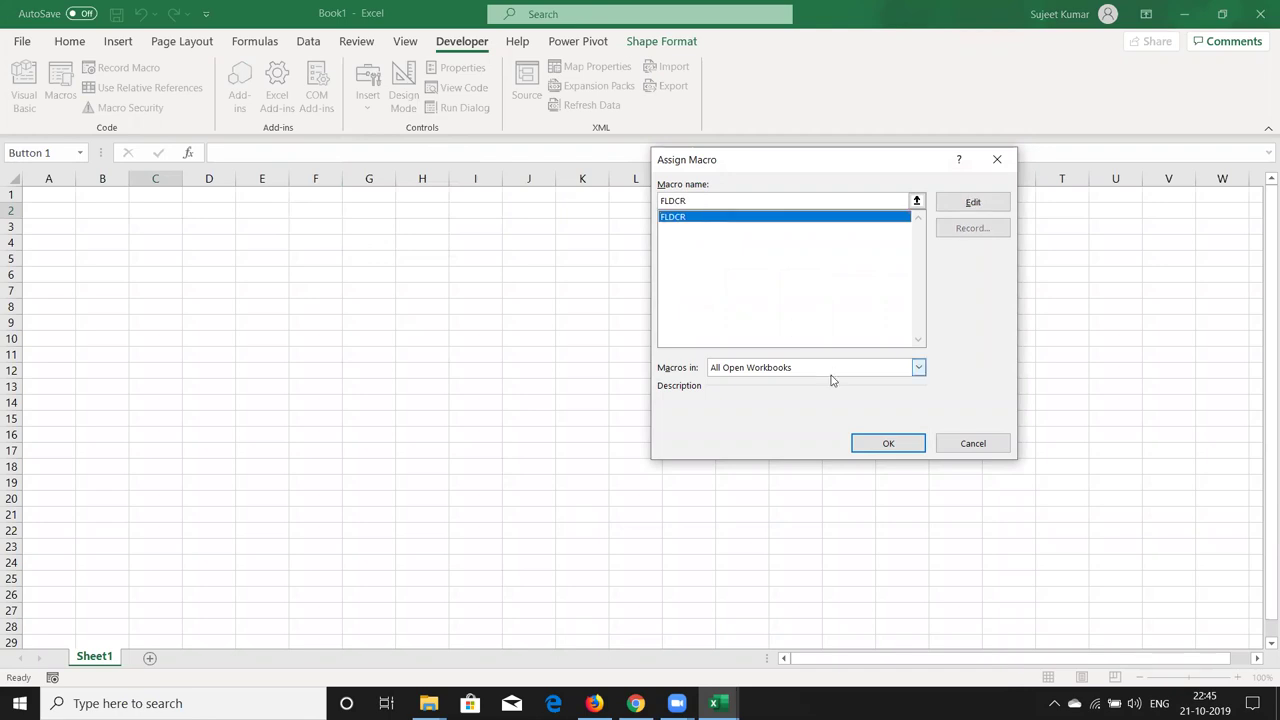
left_click(884, 444)
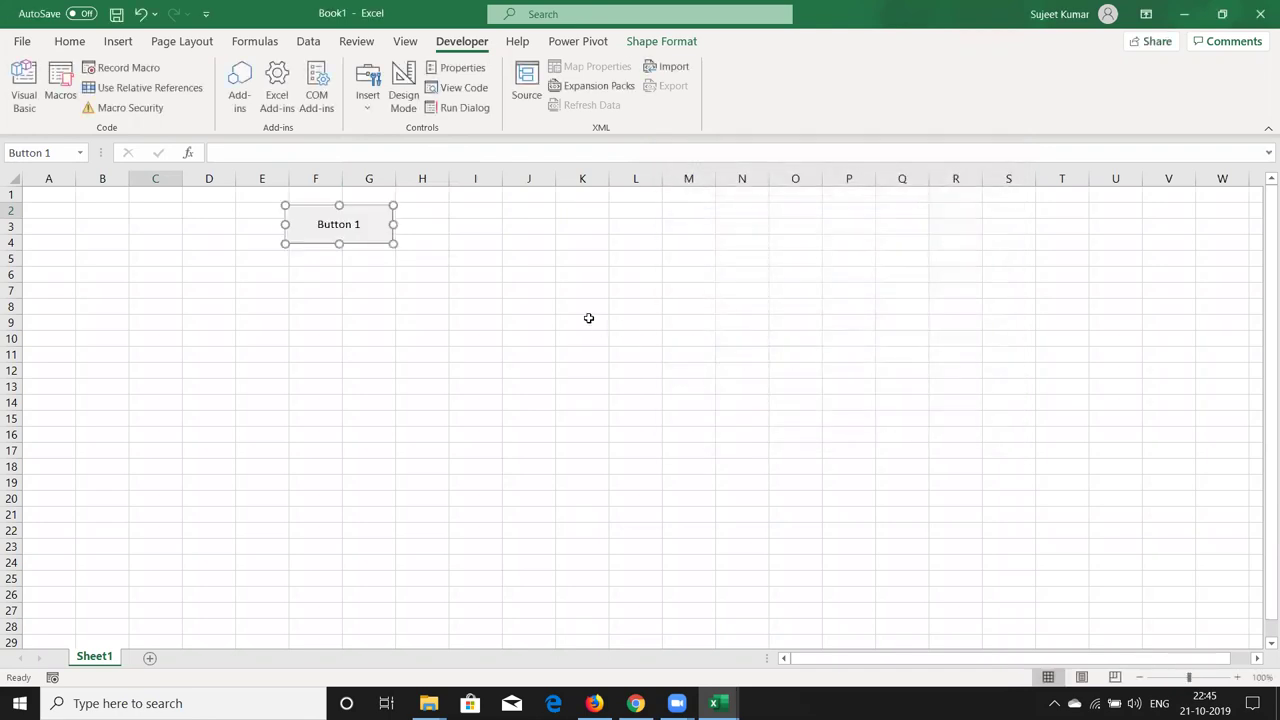
left_click(498, 276)
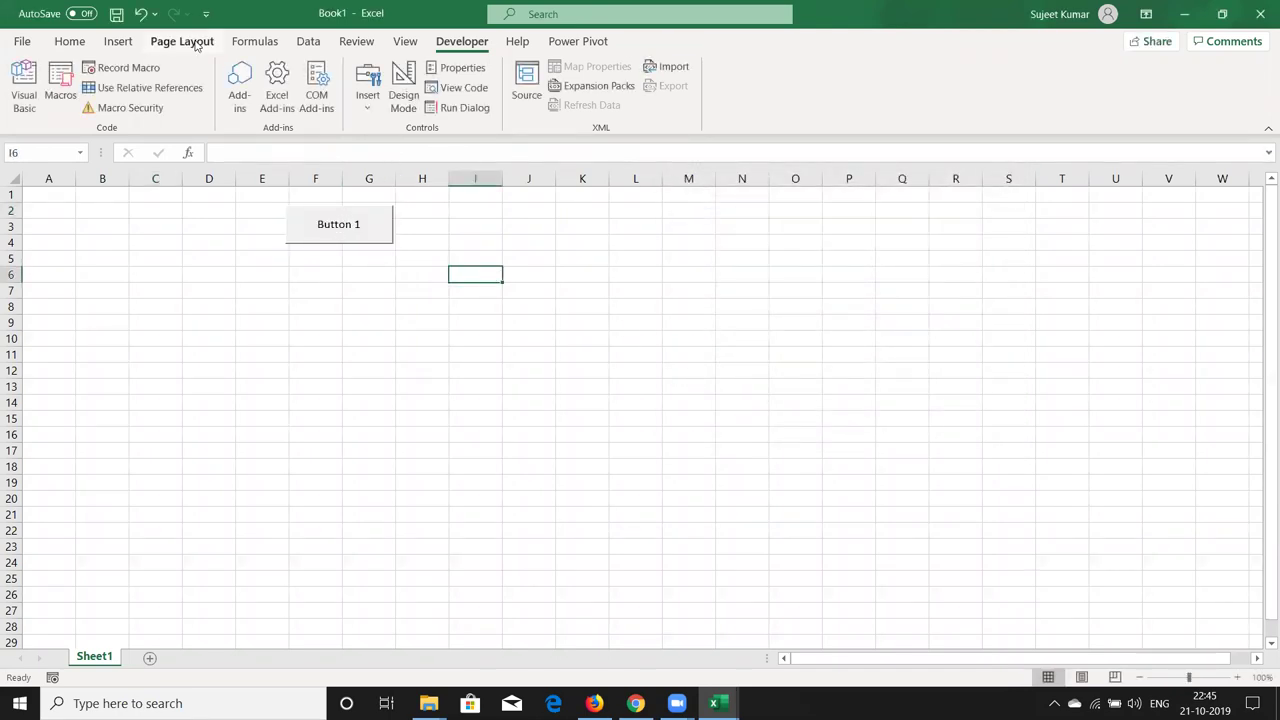
Draw a rectangle shape on the sheet from about H5 to J7.
left_click(118, 42)
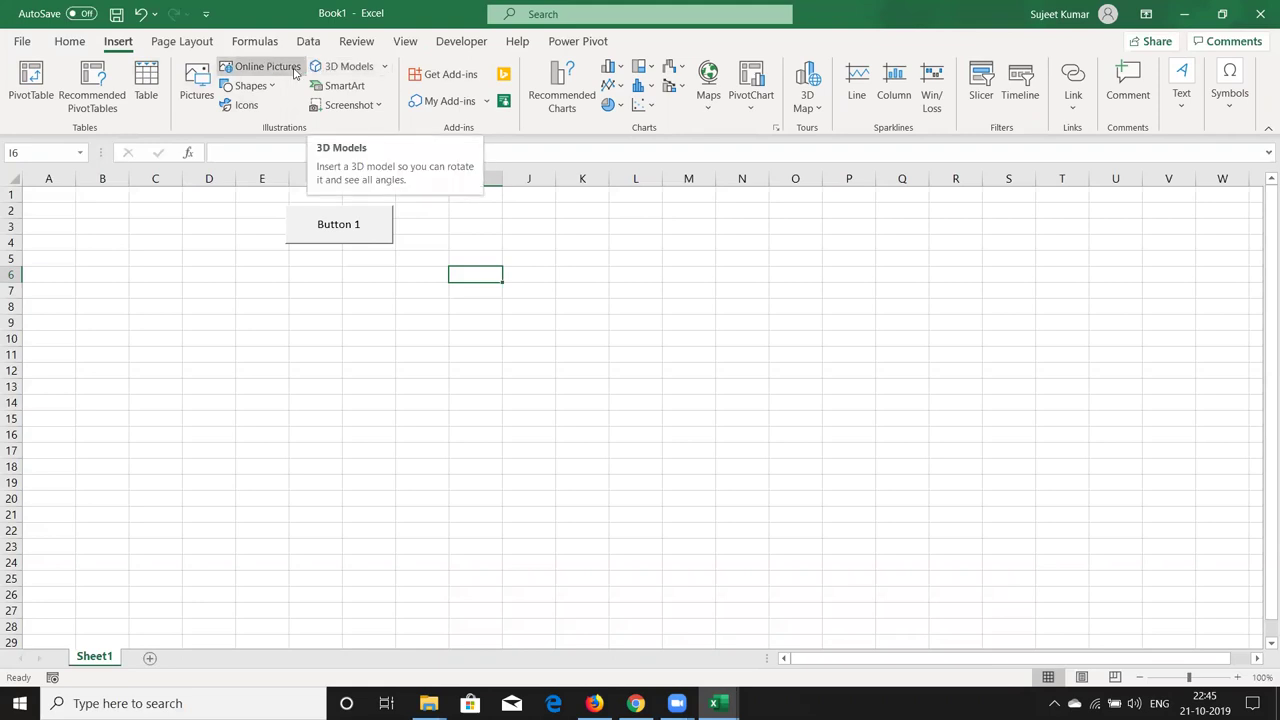
left_click(252, 86)
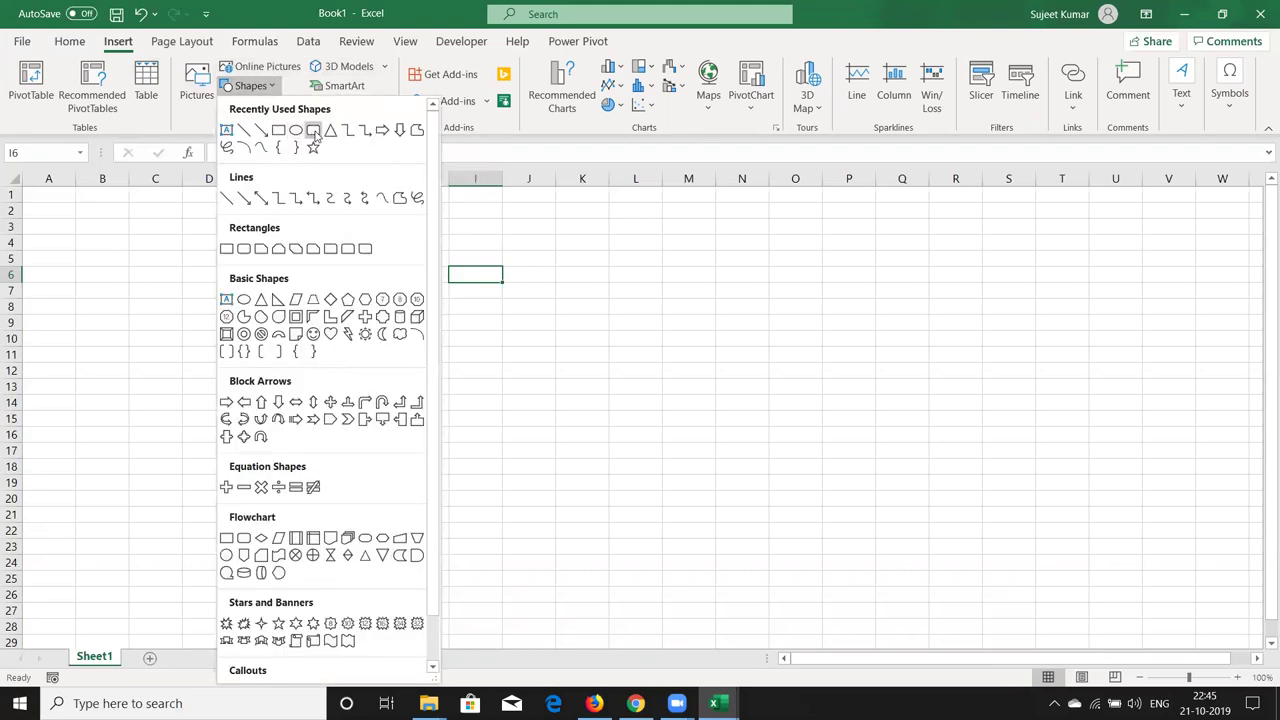
left_click(313, 131)
left_click_drag(423, 253, 543, 287)
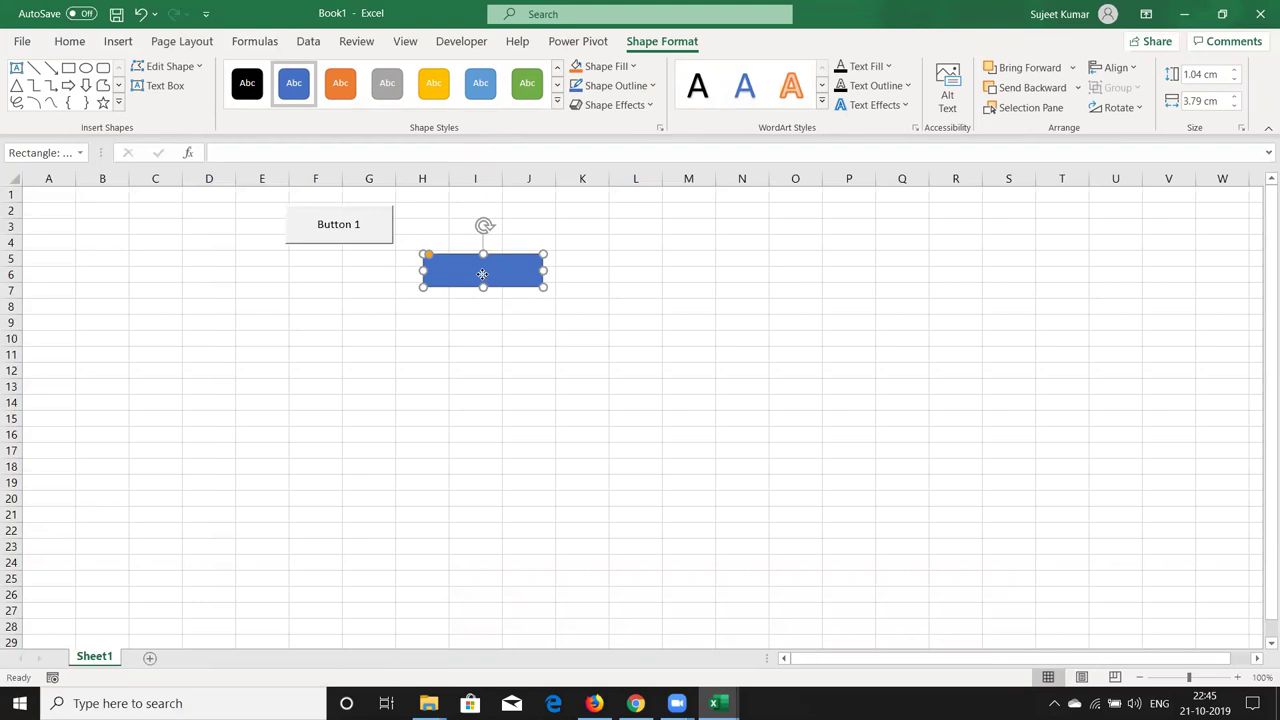
right_click(484, 288)
left_click(465, 326)
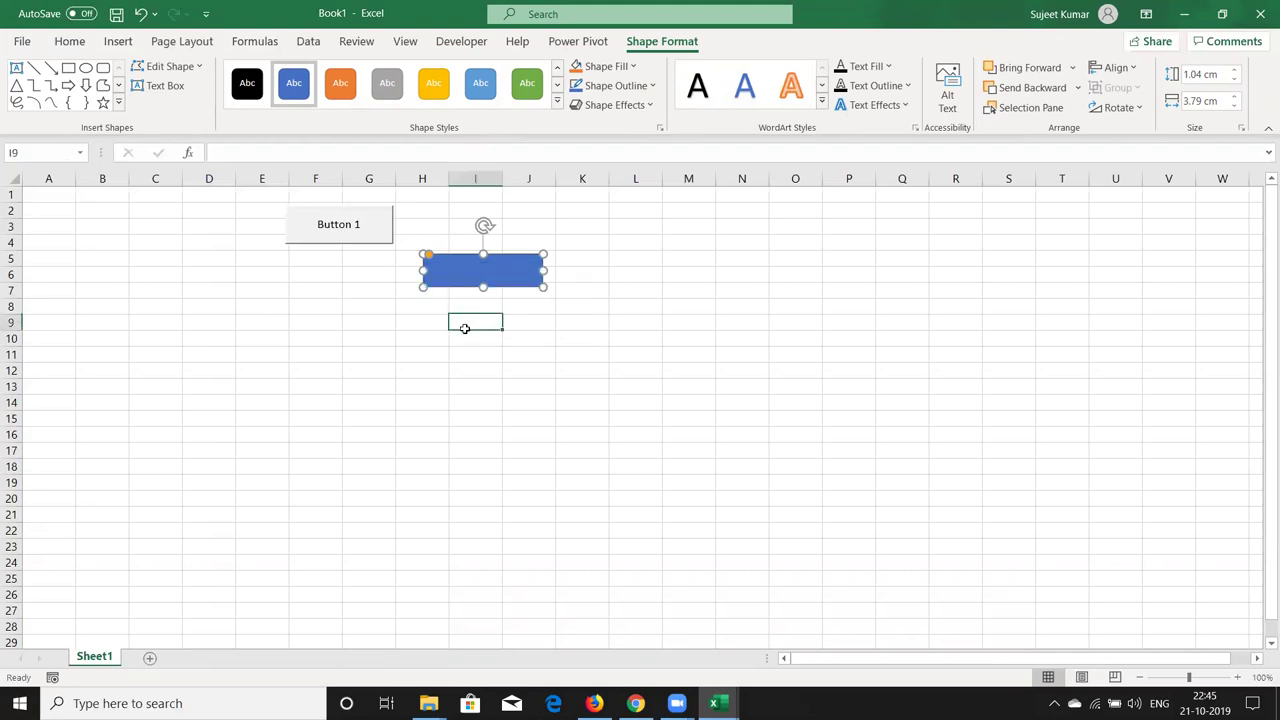
Assign the FLDCR macro to the rectangle.
right_click(523, 272)
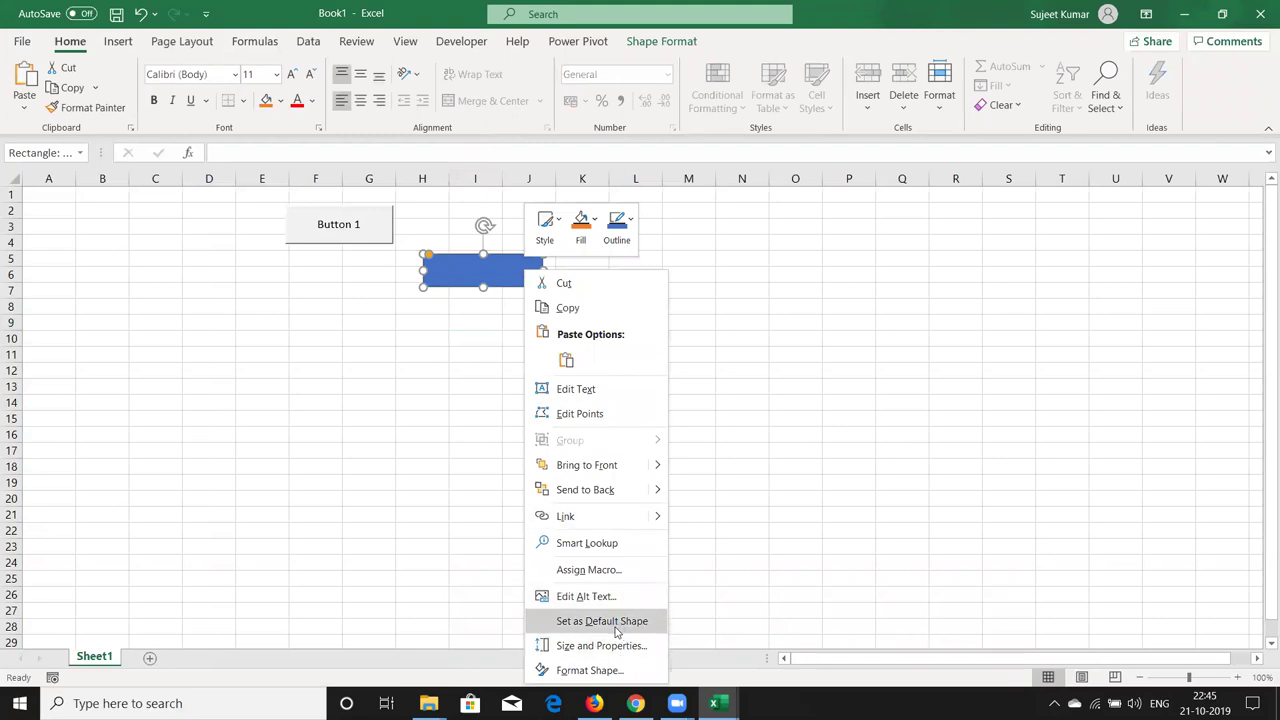
left_click(613, 571)
left_click(476, 440)
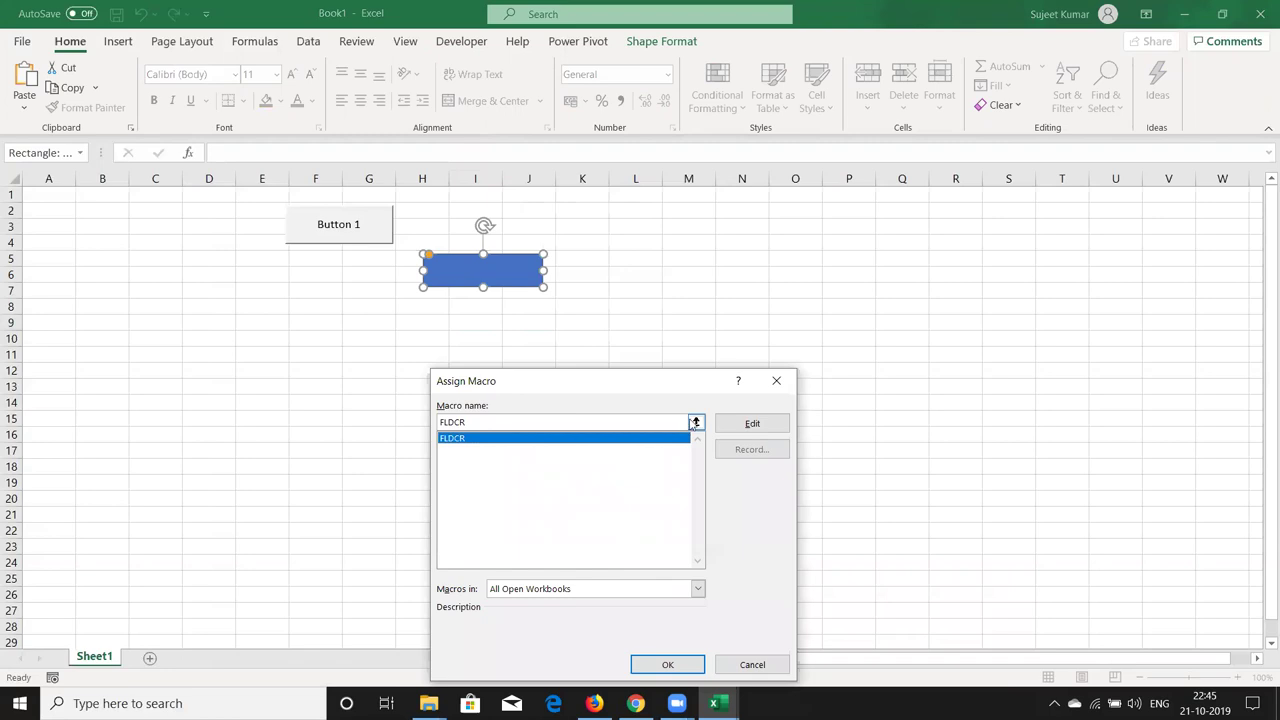
left_click(668, 665)
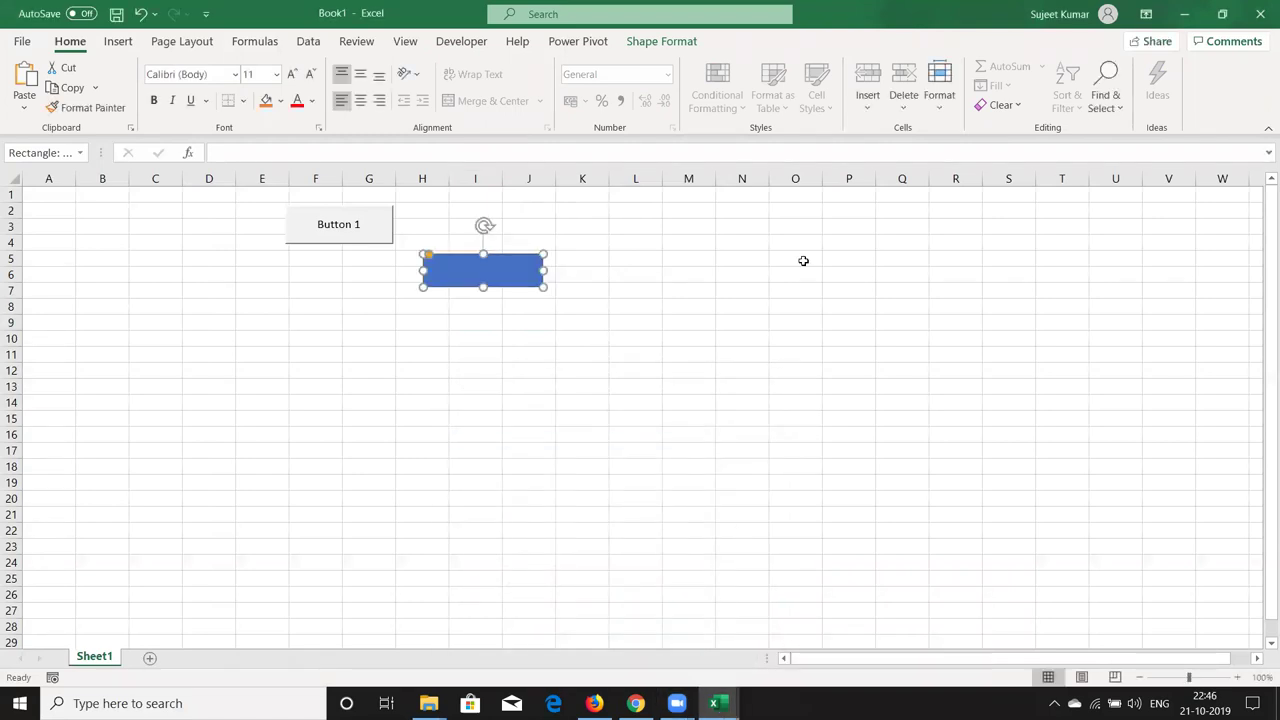
left_click(568, 381)
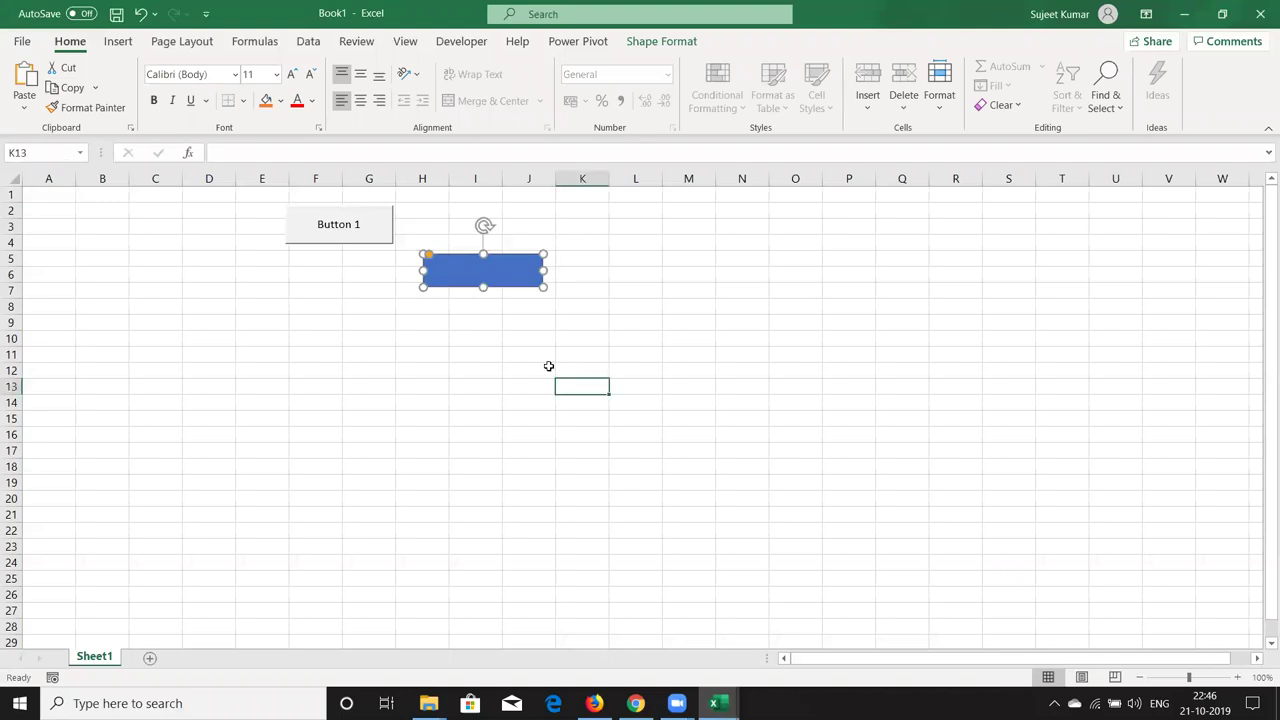